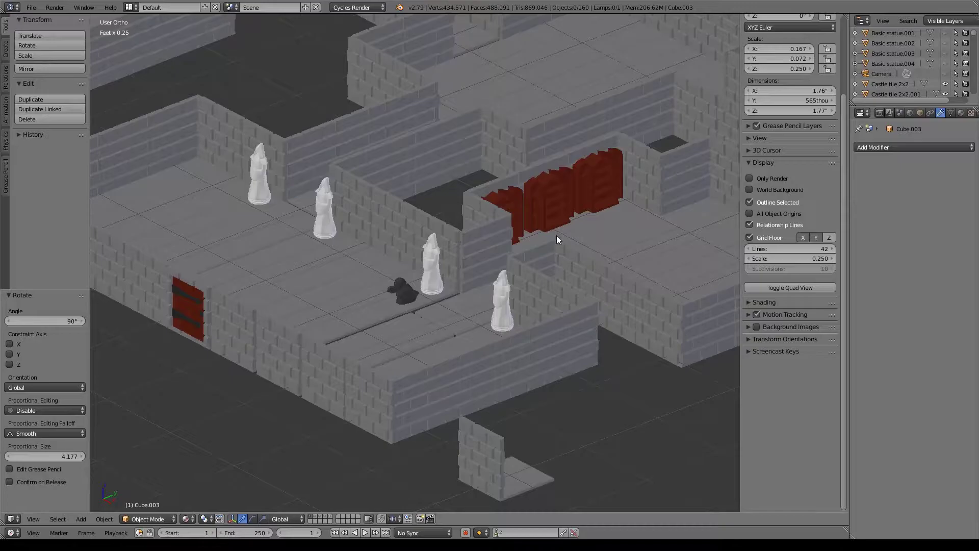
# Show only the layer containing the bookshelf and look at the bookshelf up close from the front
pyautogui.click(329, 516)
pyautogui.moveTo(479, 170); pyautogui.dragTo(584, 303, button='middle')
pyautogui.scroll(10, 502, 304)
pyautogui.scroll(-4, 551, 308)
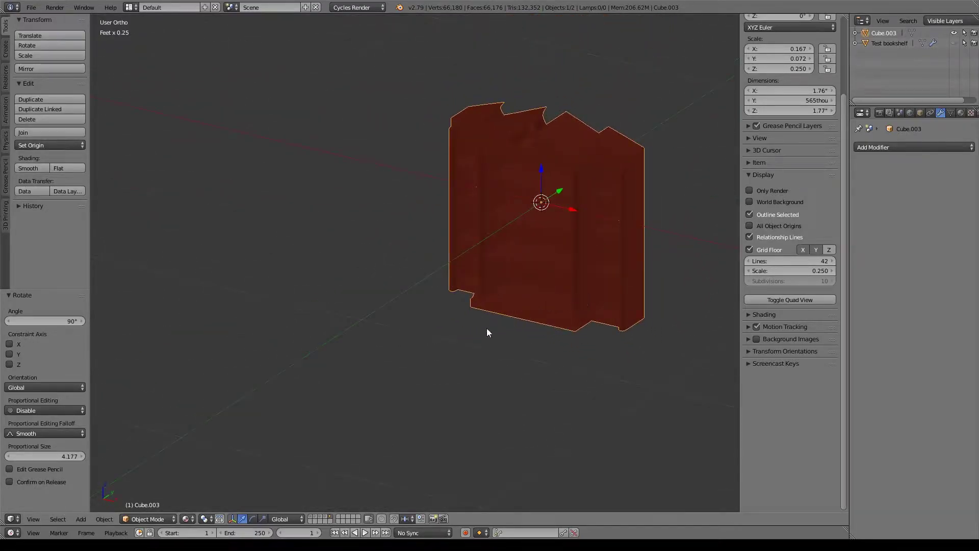
pyautogui.keyDown('shift'); pyautogui.moveTo(496, 330); pyautogui.dragTo(458, 321, button='middle'); pyautogui.keyUp('shift')
pyautogui.keyDown('shift'); pyautogui.moveTo(526, 284); pyautogui.dragTo(474, 326, button='middle'); pyautogui.keyUp('shift')
pyautogui.scroll(2, 510, 333)
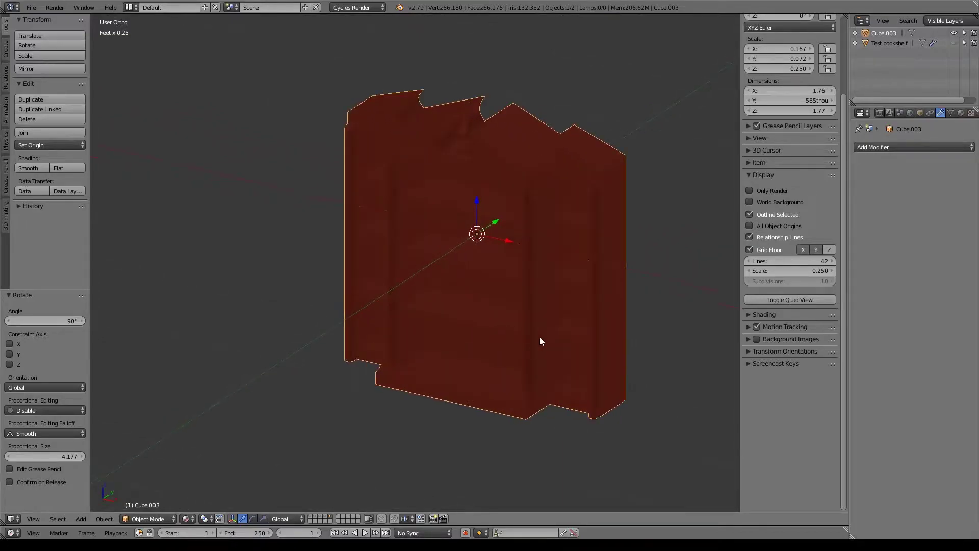
pyautogui.moveTo(544, 335); pyautogui.dragTo(568, 297, button='middle')
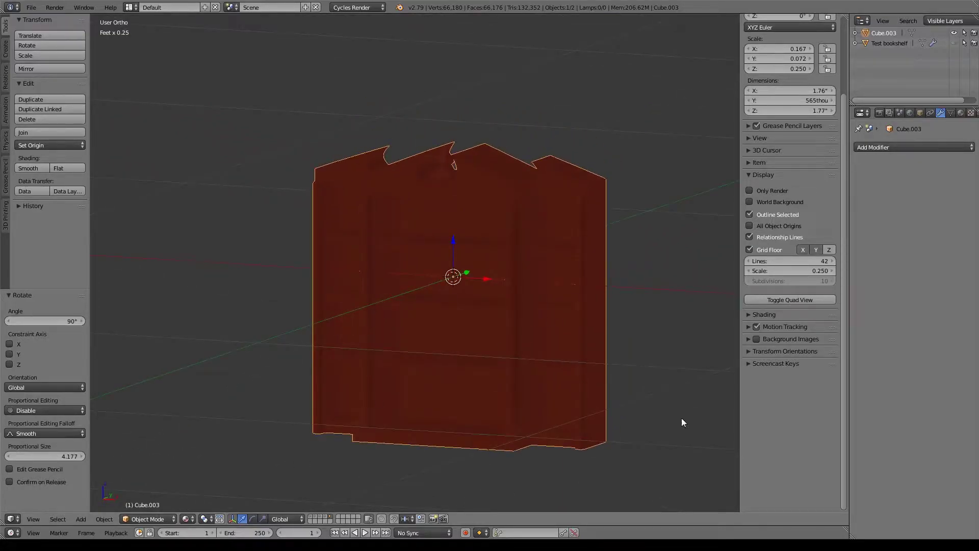
# Set the scene's units to the Inches preset
pyautogui.click(899, 116)
pyautogui.click(873, 213)
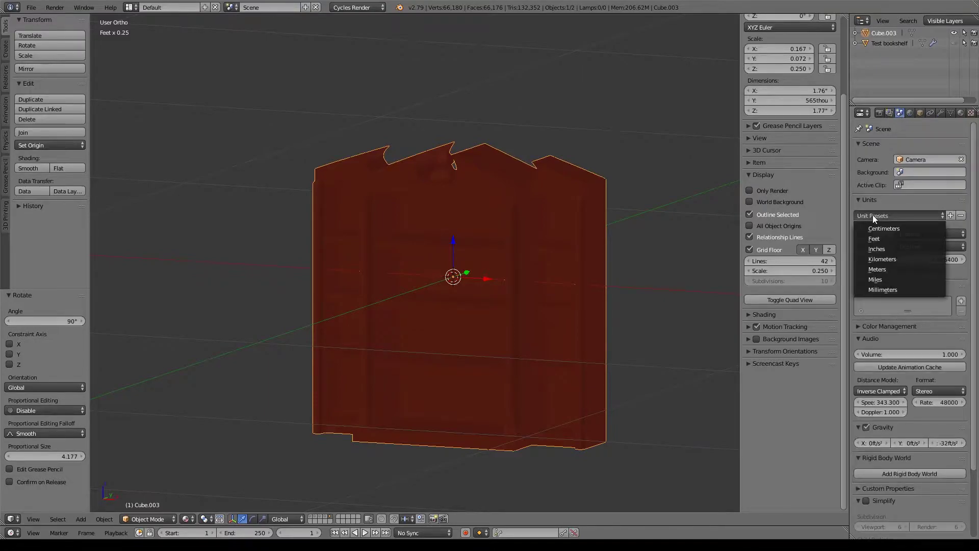
pyautogui.click(878, 248)
# Start the Screencast Keys display in the 3D view
pyautogui.click(755, 363)
pyautogui.click(758, 378)
pyautogui.click(749, 363)
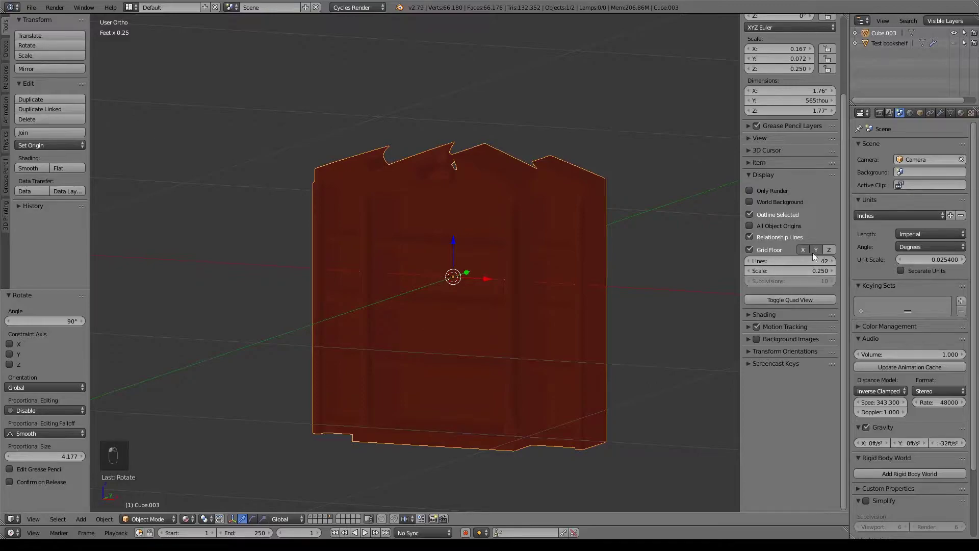
pyautogui.scroll(5, 791, 298)
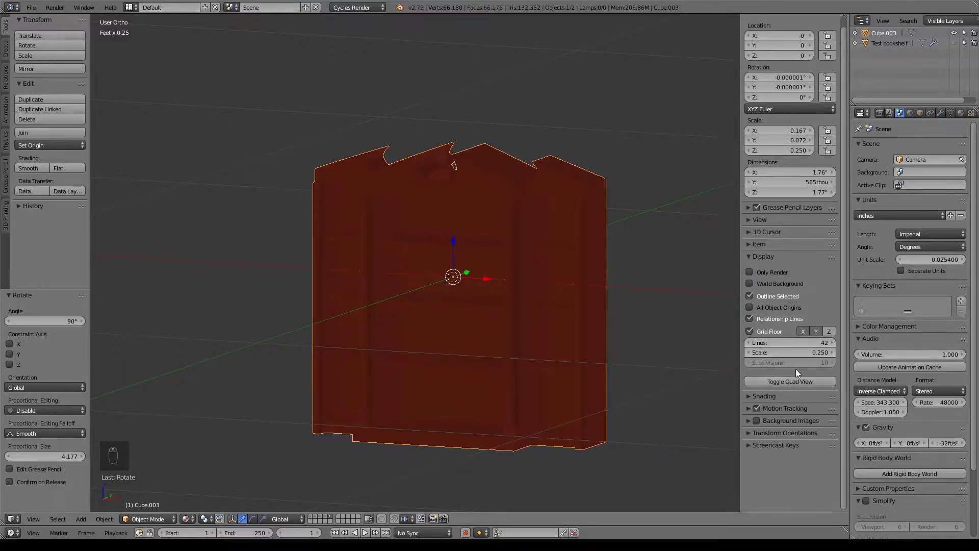
# Display the bookshelf in solid shading and add a cube mesh at the scene origin
pyautogui.keyDown('shift'); pyautogui.moveTo(486, 380); pyautogui.dragTo(469, 305, button='middle'); pyautogui.keyUp('shift')
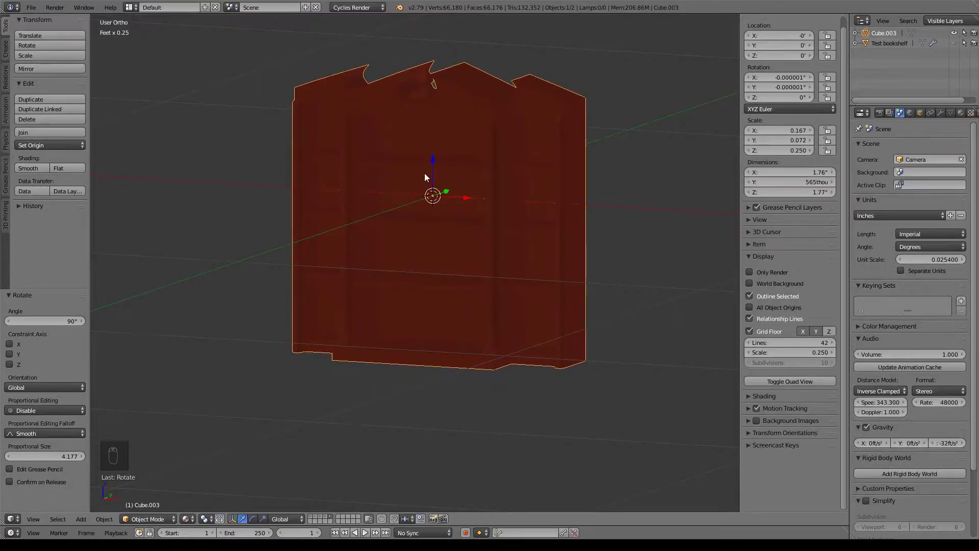
pyautogui.keyDown('shift'); pyautogui.moveTo(484, 341); pyautogui.dragTo(553, 280, button='middle'); pyautogui.keyUp('shift')
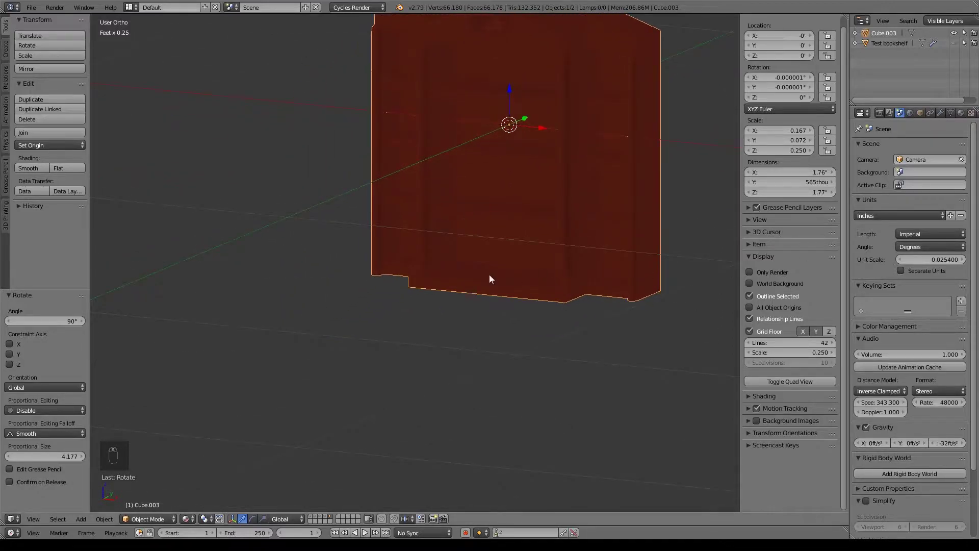
pyautogui.keyDown('shift'); pyautogui.moveTo(490, 277); pyautogui.dragTo(435, 339, button='middle'); pyautogui.keyUp('shift')
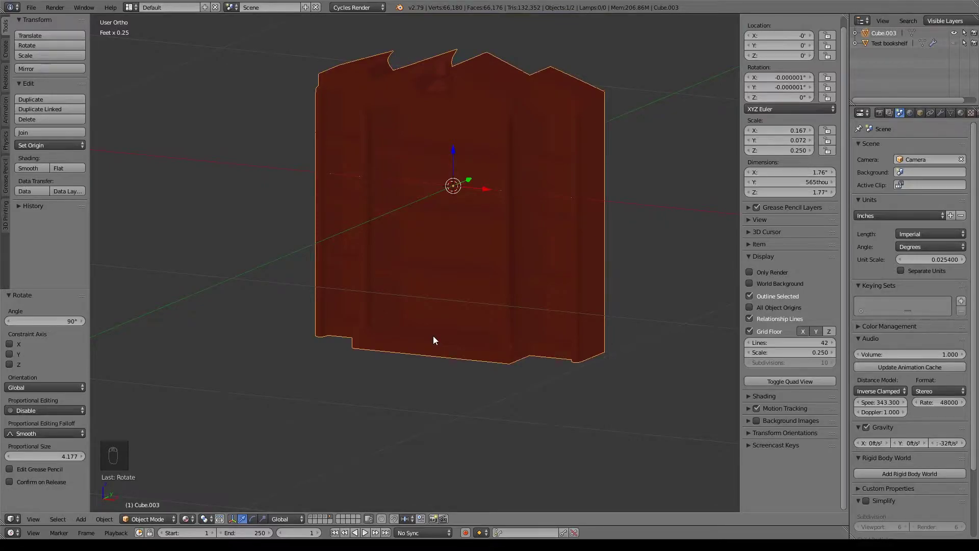
pyautogui.press('Delete')
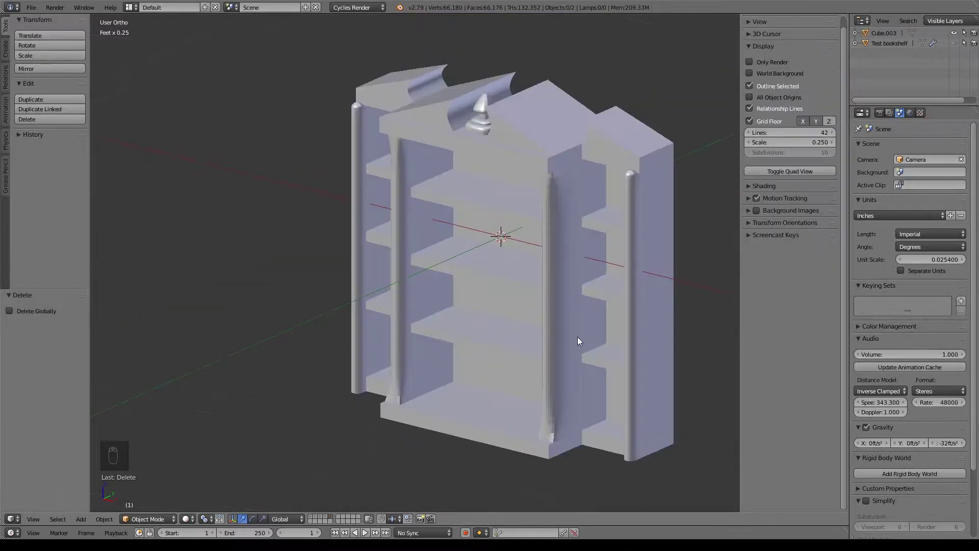
pyautogui.hotkey('shift', 'a')
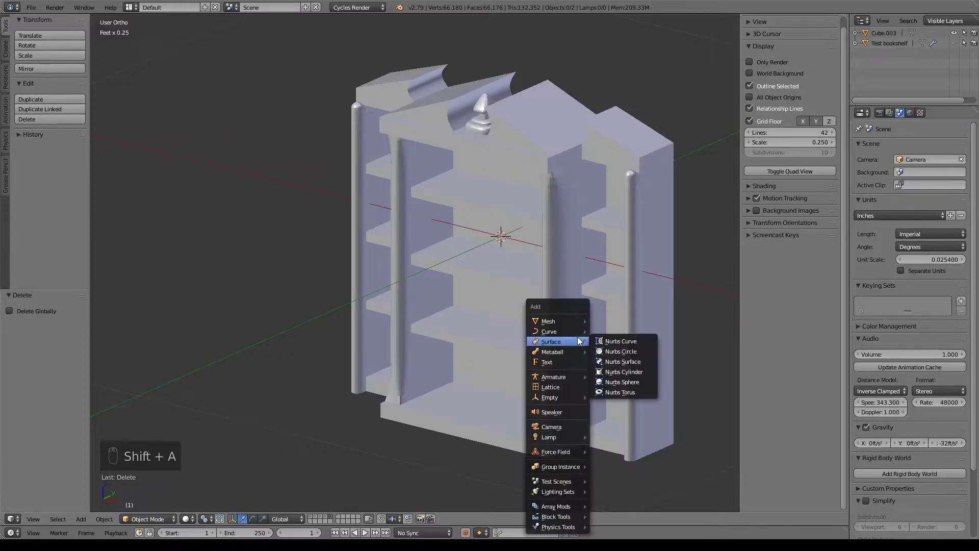
pyautogui.moveTo(563, 319)
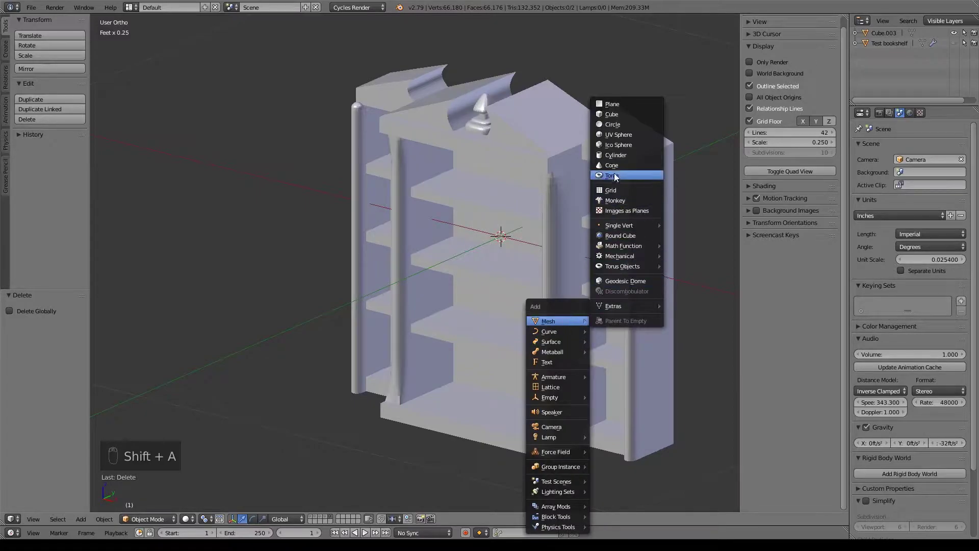
pyautogui.click(620, 113)
pyautogui.press('KP_Divide')
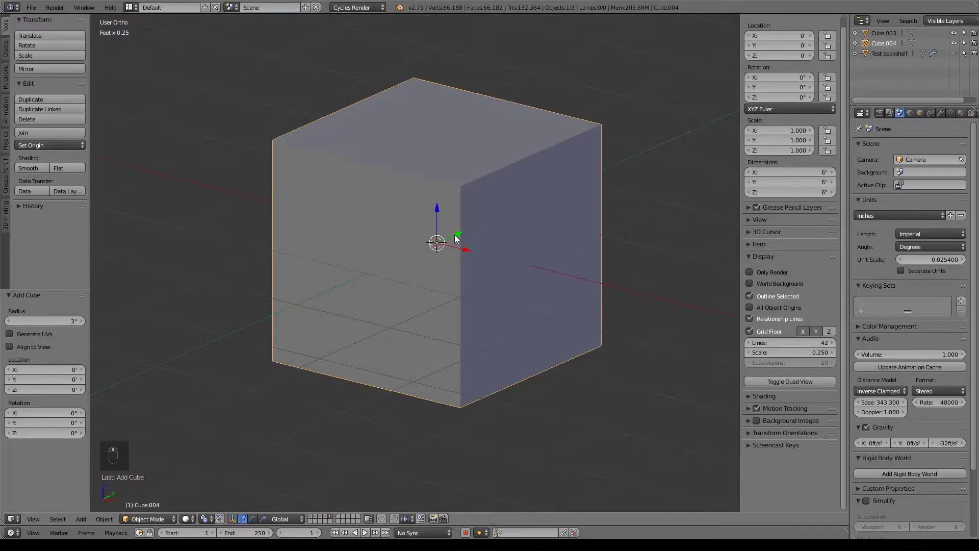
# Shrink the cube to about 0.58 inches per side and place it in front of the bookshelf at about -1.34 inches on Y
pyautogui.moveTo(457, 239); pyautogui.dragTo(292, 311)
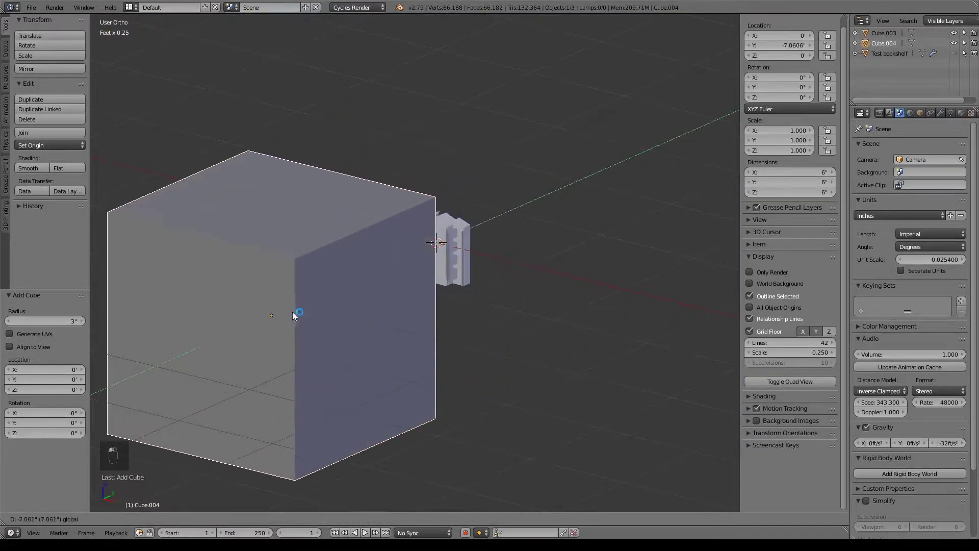
pyautogui.press('s')
pyautogui.click(262, 324)
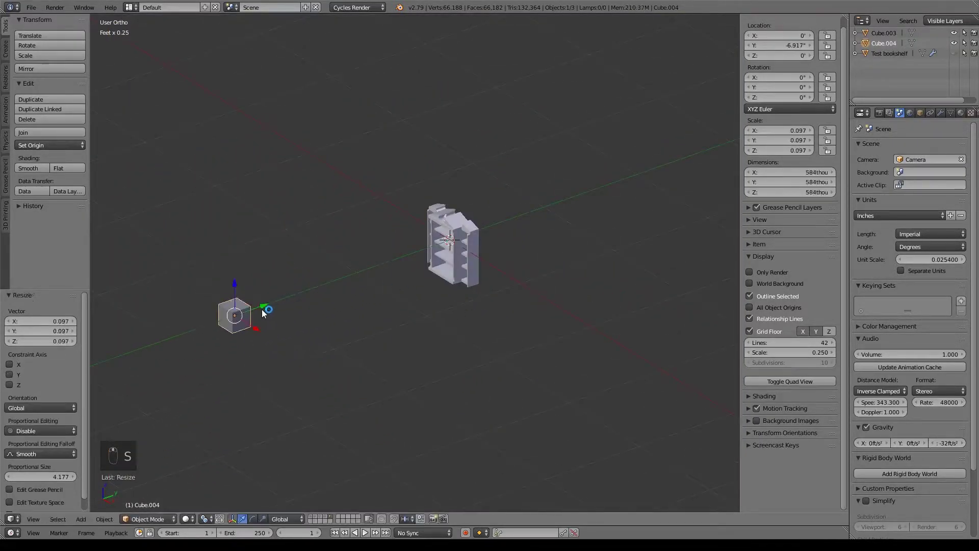
pyautogui.moveTo(265, 306); pyautogui.dragTo(436, 246)
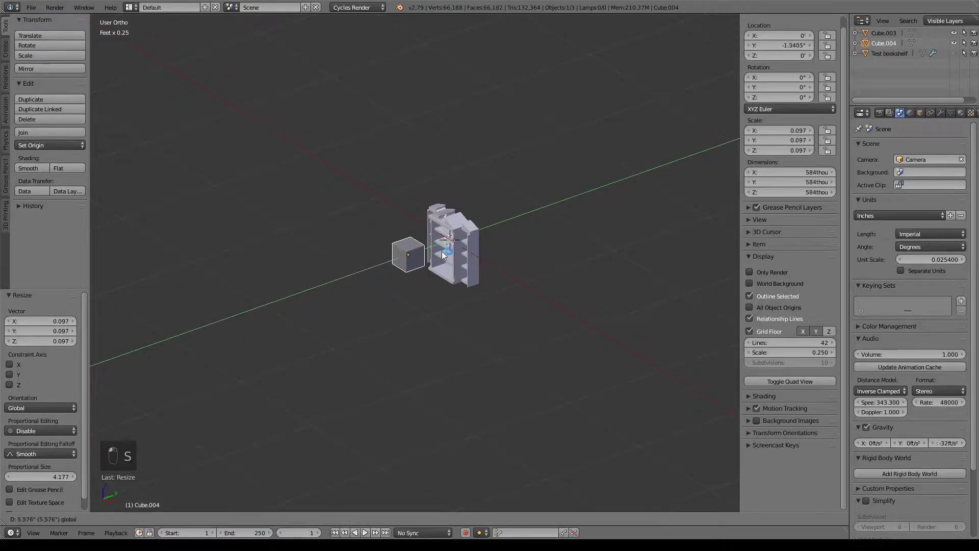
pyautogui.scroll(3, 452, 288)
pyautogui.scroll(3, 454, 284)
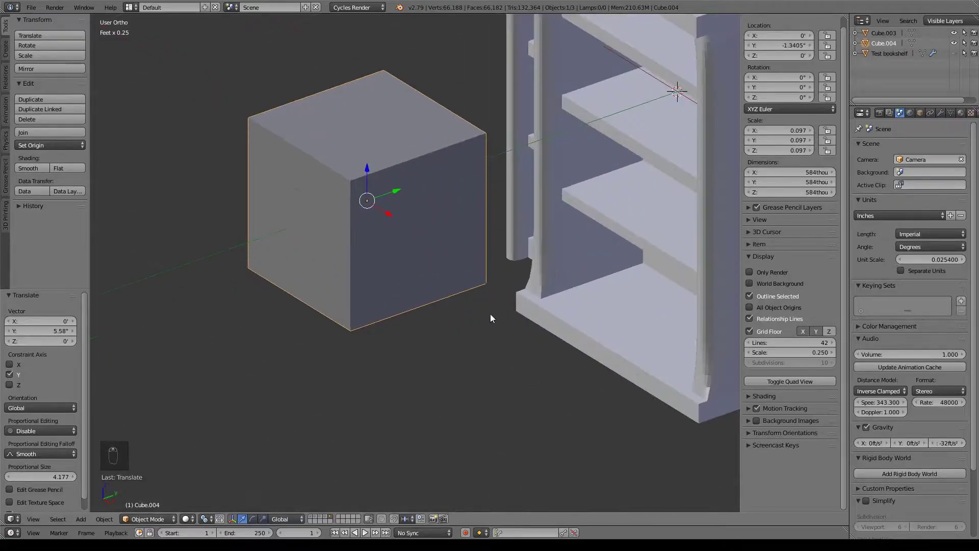
# Scale the cube into a narrow upright block, about 100 thou along X and 417 thou along Z
pyautogui.press('KP_1')
pyautogui.keyDown('shift'); pyautogui.moveTo(384, 305); pyautogui.dragTo(520, 319, button='middle'); pyautogui.keyUp('shift')
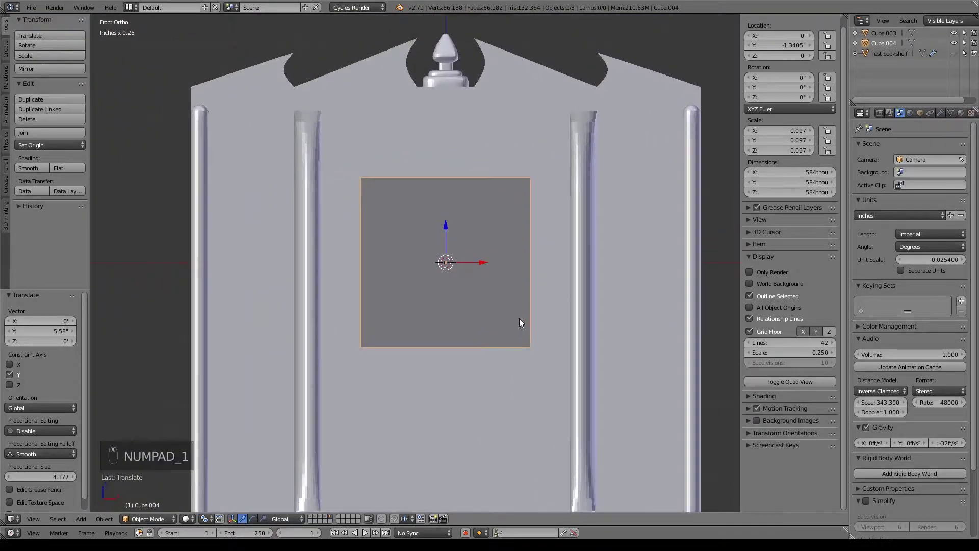
pyautogui.press('s')
pyautogui.press('x')
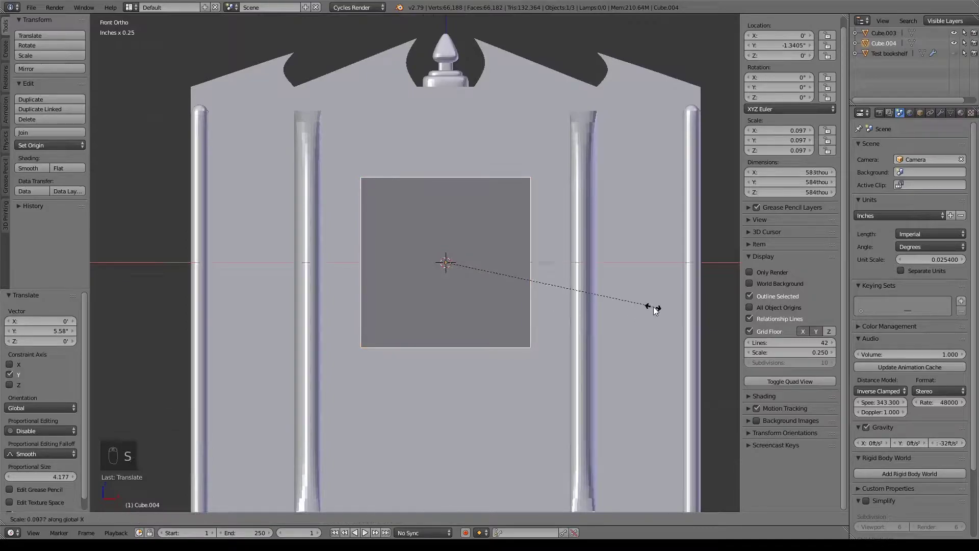
pyautogui.click(477, 281)
pyautogui.press('s')
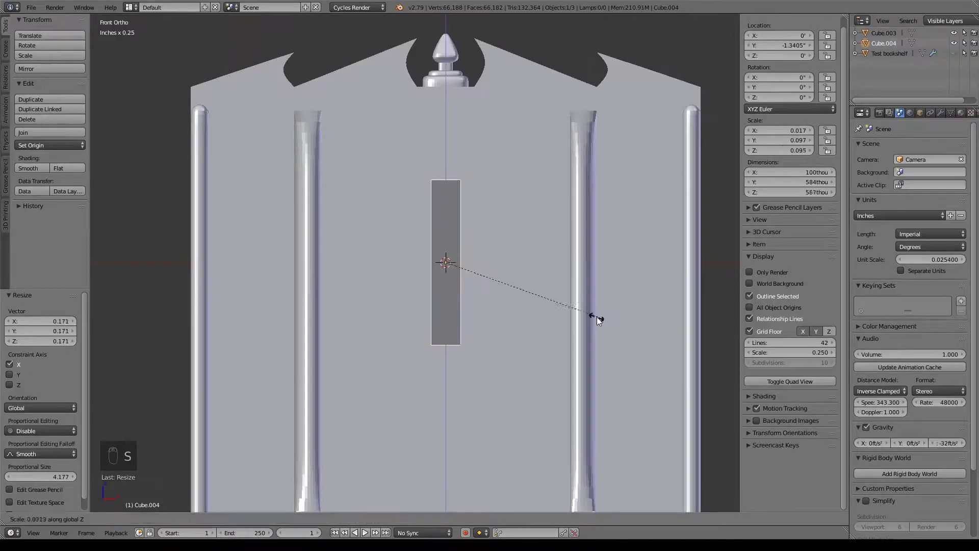
pyautogui.press('z')
pyautogui.click(558, 299)
pyautogui.moveTo(559, 299)
pyautogui.mouseDown(button='middle')
pyautogui.moveTo(583, 331)
pyautogui.moveTo(574, 336)
pyautogui.mouseUp(button='middle')
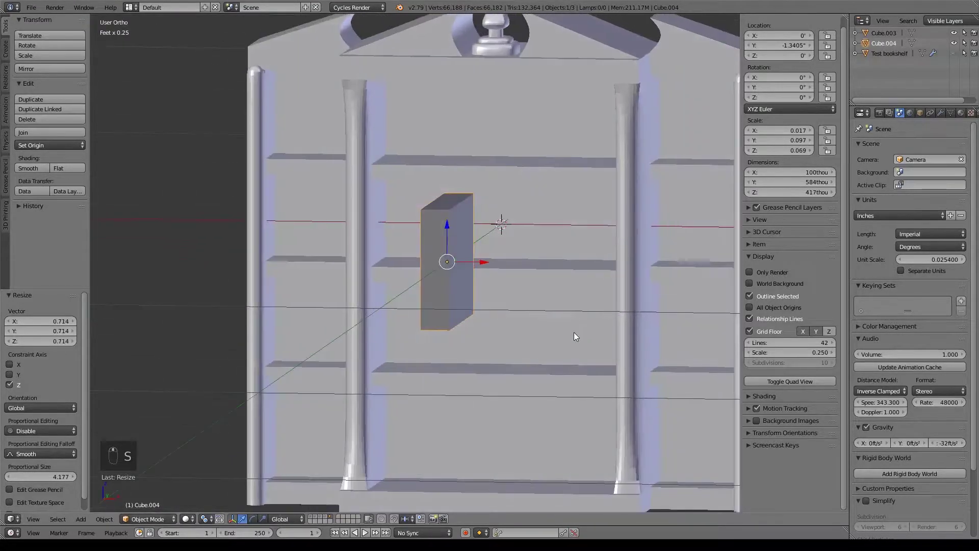
# Compare the block with the shelf spacing in wireframe front view and scale it uniformly to about 0.59
pyautogui.press('KP_1')
pyautogui.press('z')
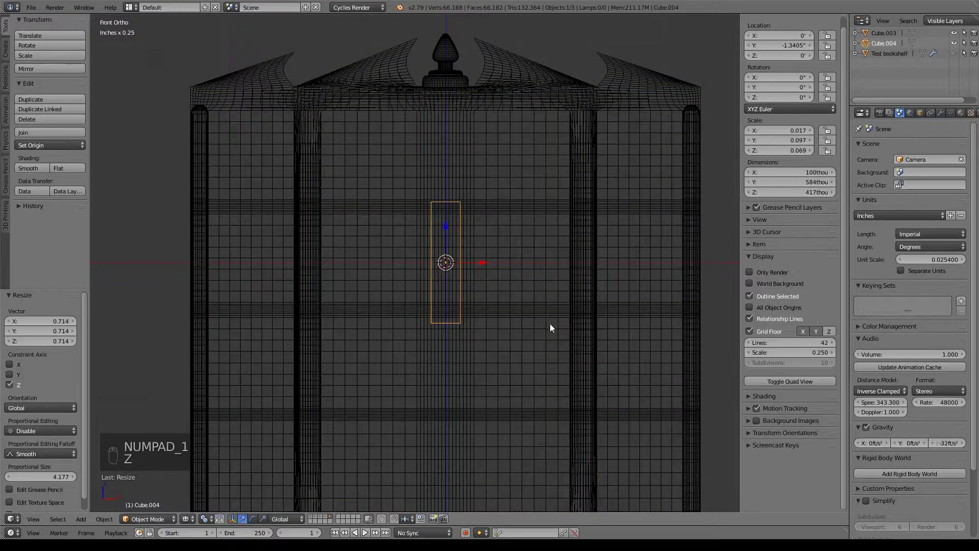
pyautogui.press('s')
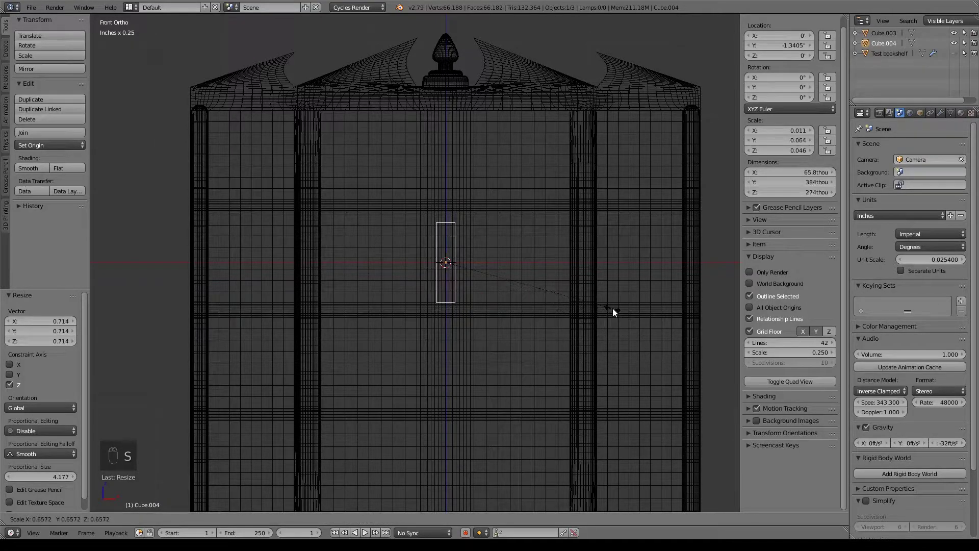
pyautogui.click(598, 298)
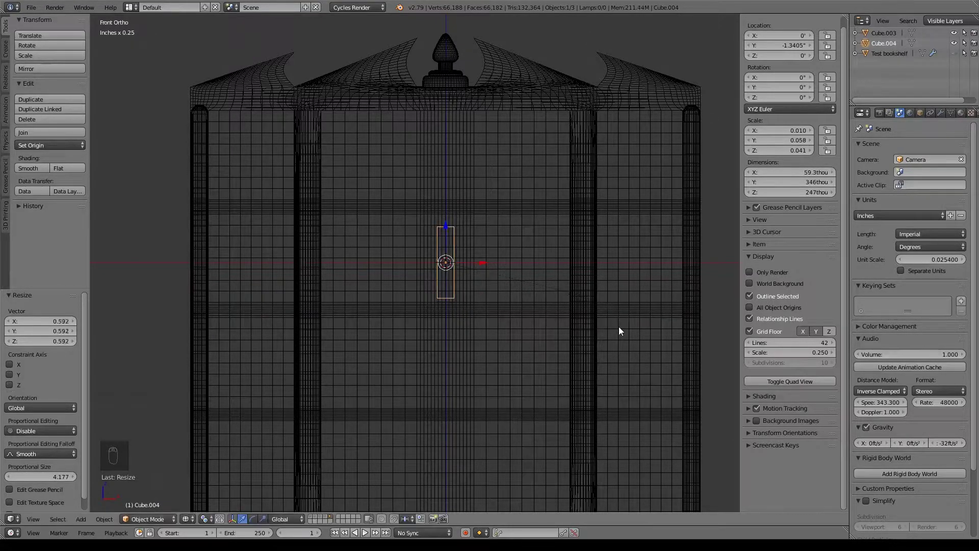
# Reduce the block's depth along Y to about 170 thou, giving it book proportions in solid shading
pyautogui.moveTo(619, 327)
pyautogui.mouseDown(button='middle')
pyautogui.moveTo(580, 325)
pyautogui.moveTo(593, 318)
pyautogui.moveTo(583, 314)
pyautogui.moveTo(490, 361)
pyautogui.mouseUp(button='middle')
pyautogui.press('z')
pyautogui.press('s')
pyautogui.press('y')
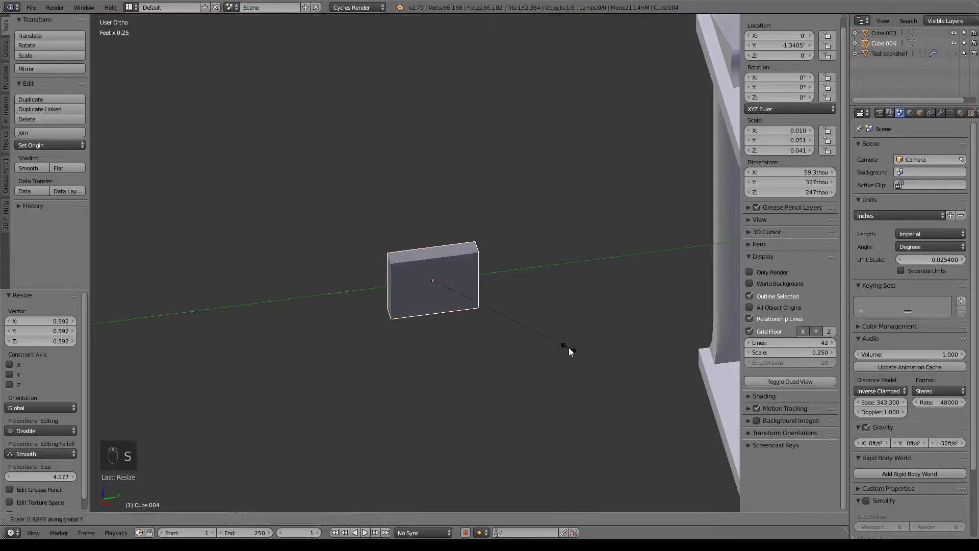
pyautogui.click(496, 320)
pyautogui.moveTo(497, 320); pyautogui.dragTo(537, 347, button='middle')
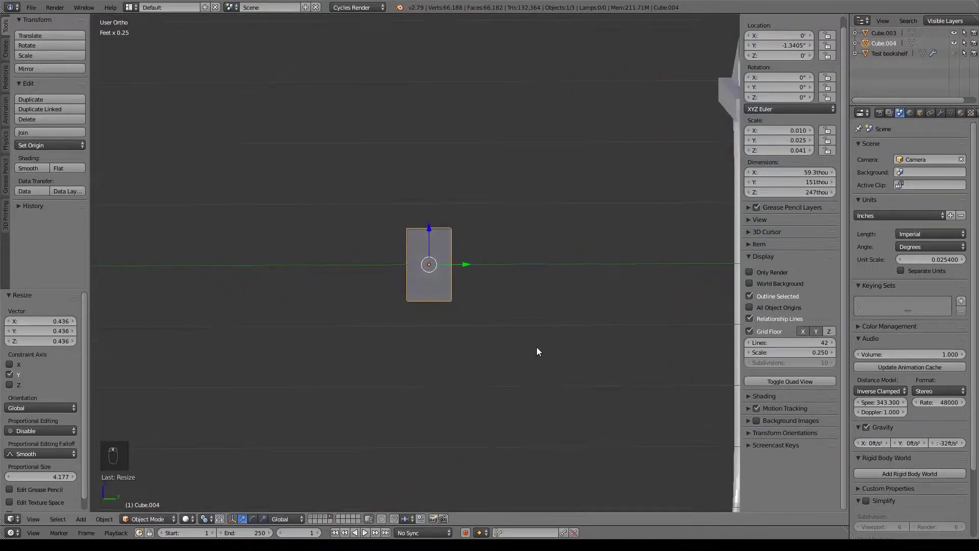
pyautogui.press('s')
pyautogui.press('y')
pyautogui.click(555, 349)
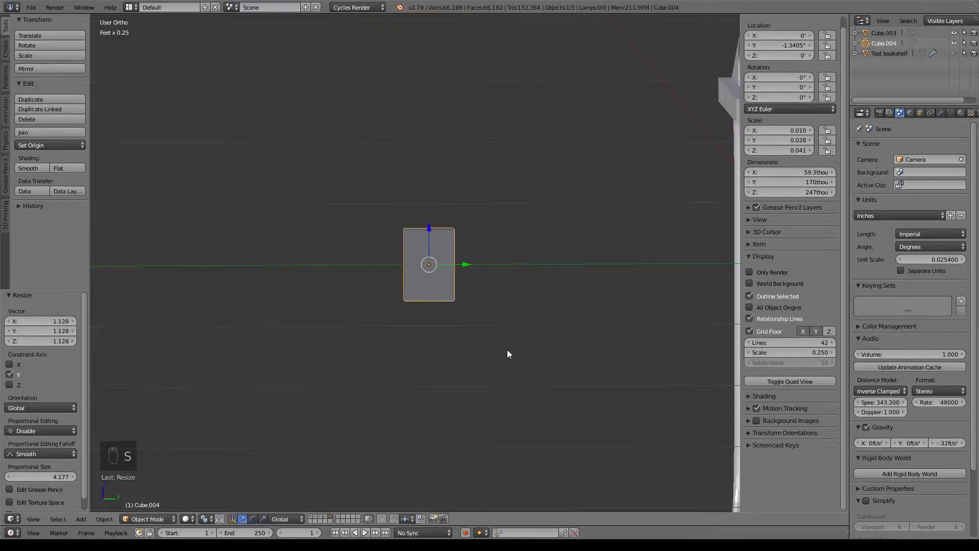
# Enter Edit Mode on the book block and select its top face, bottom face and the narrow face on the bookshelf side
pyautogui.scroll(4, 553, 338)
pyautogui.press('KP_Decimal')
pyautogui.scroll(-2, 552, 338)
pyautogui.moveTo(528, 327); pyautogui.dragTo(497, 355, button='middle')
pyautogui.press('Tab')
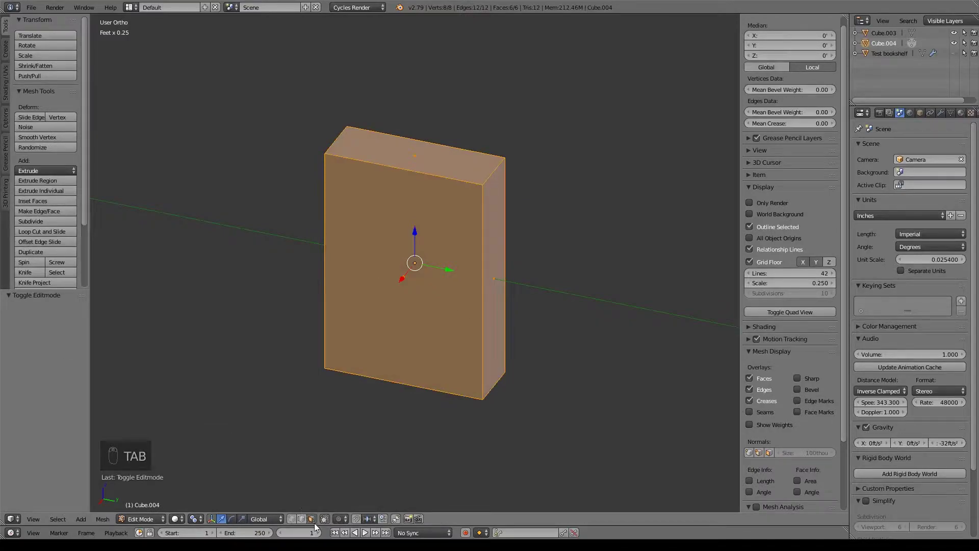
pyautogui.rightClick(442, 159)
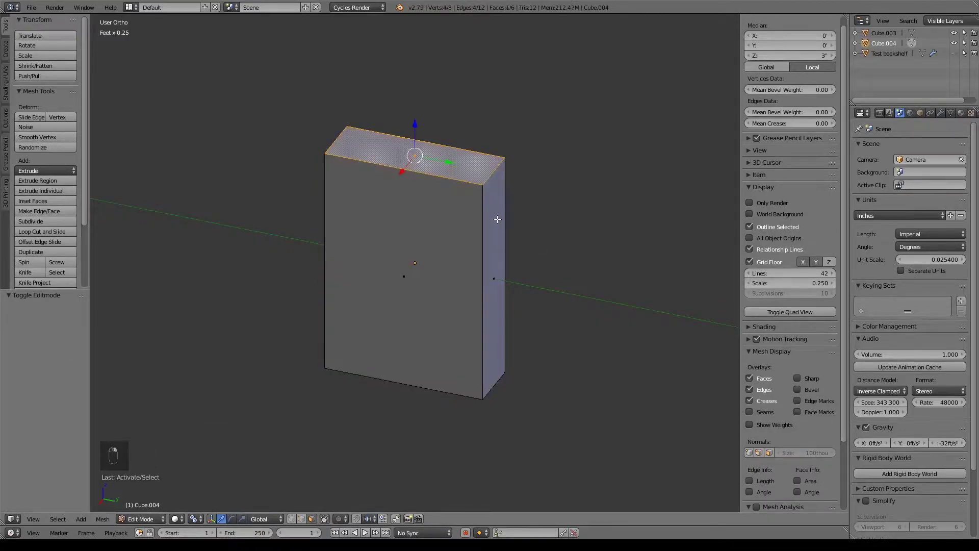
pyautogui.keyDown('shift'); pyautogui.rightClick(494, 256); pyautogui.keyUp('shift')
pyautogui.moveTo(447, 334); pyautogui.dragTo(453, 278, button='middle')
pyautogui.keyDown('shift'); pyautogui.rightClick(430, 307); pyautogui.keyUp('shift')
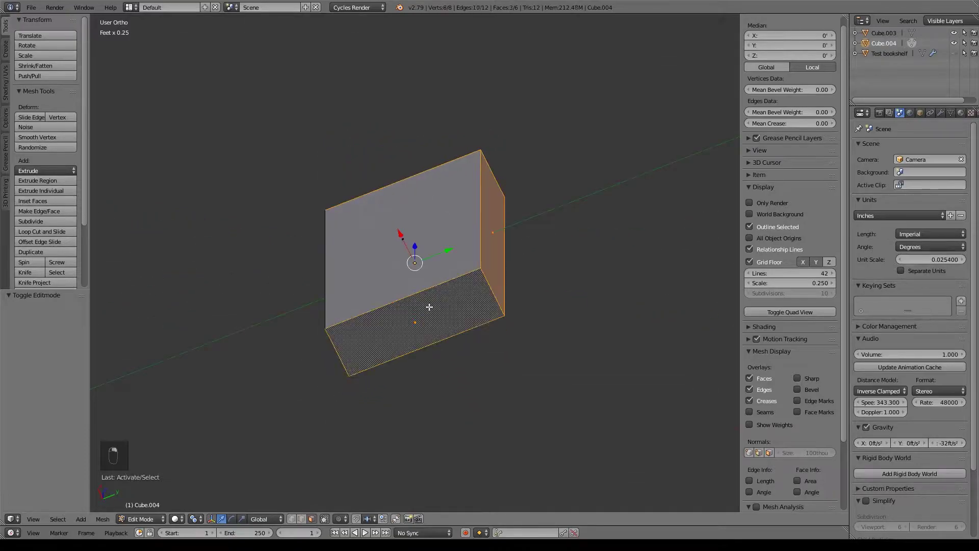
# Extrude the three selected faces in place and scale them along X to about 0.67, leaving cover borders
pyautogui.moveTo(559, 173); pyautogui.dragTo(571, 267, button='middle')
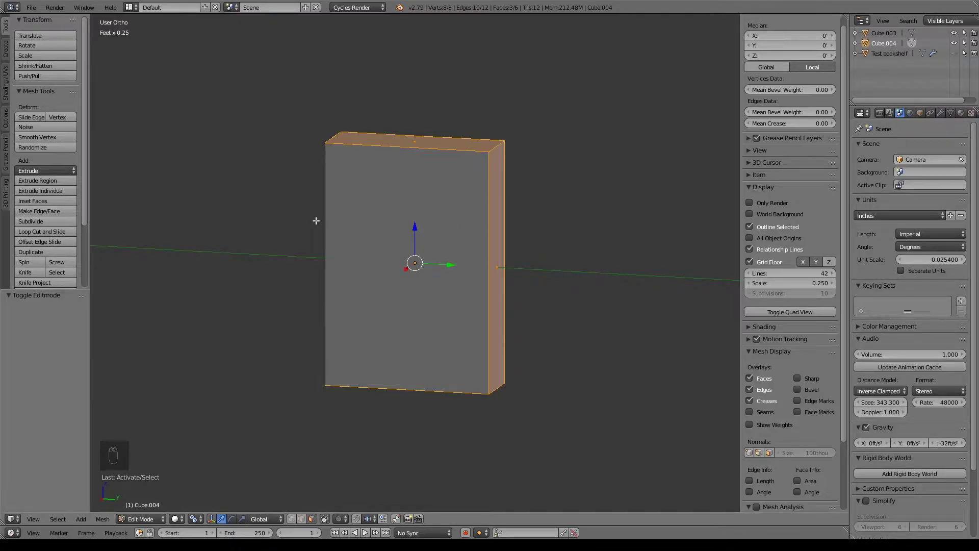
pyautogui.moveTo(391, 201); pyautogui.dragTo(380, 214, button='middle')
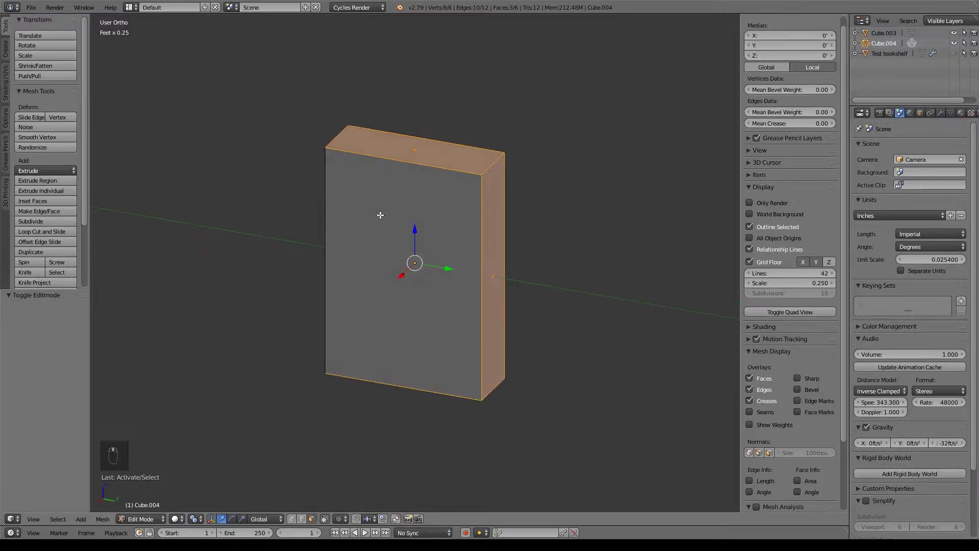
pyautogui.press('e')
pyautogui.rightClick(531, 254)
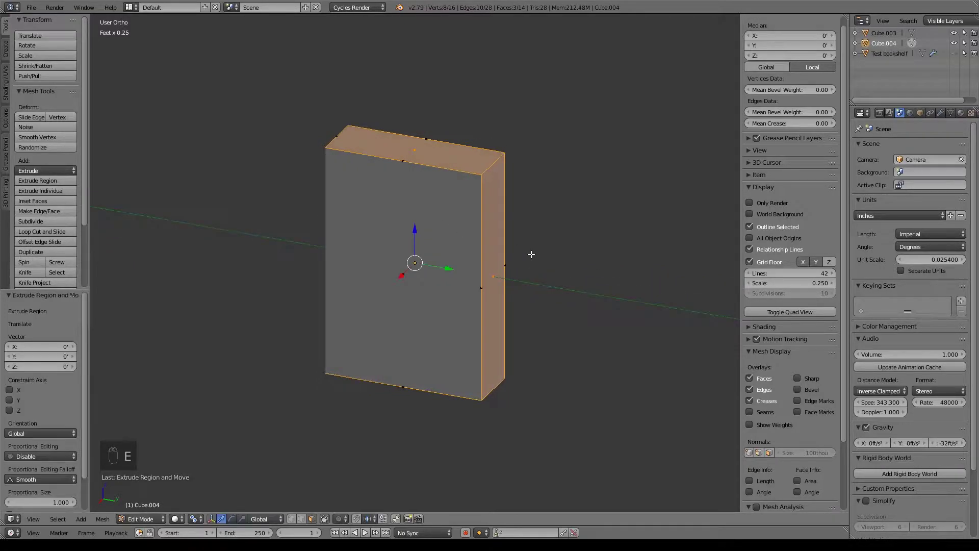
pyautogui.moveTo(650, 307); pyautogui.dragTo(656, 258, button='middle')
pyautogui.press('s')
pyautogui.press('x')
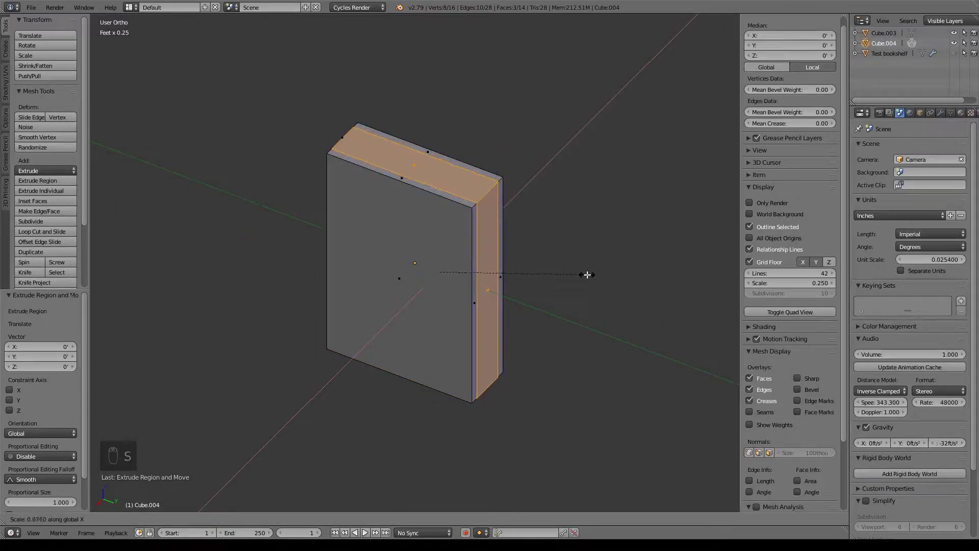
pyautogui.click(587, 275)
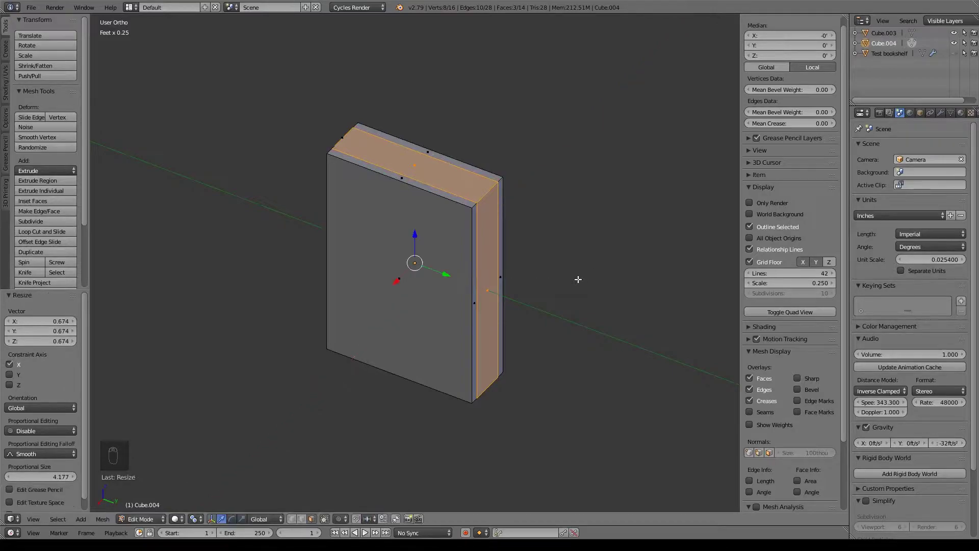
# Scale the three extruded faces along Y to about 0.92 and along Z to about 0.99 to even out the cover borders
pyautogui.press('s')
pyautogui.press('y')
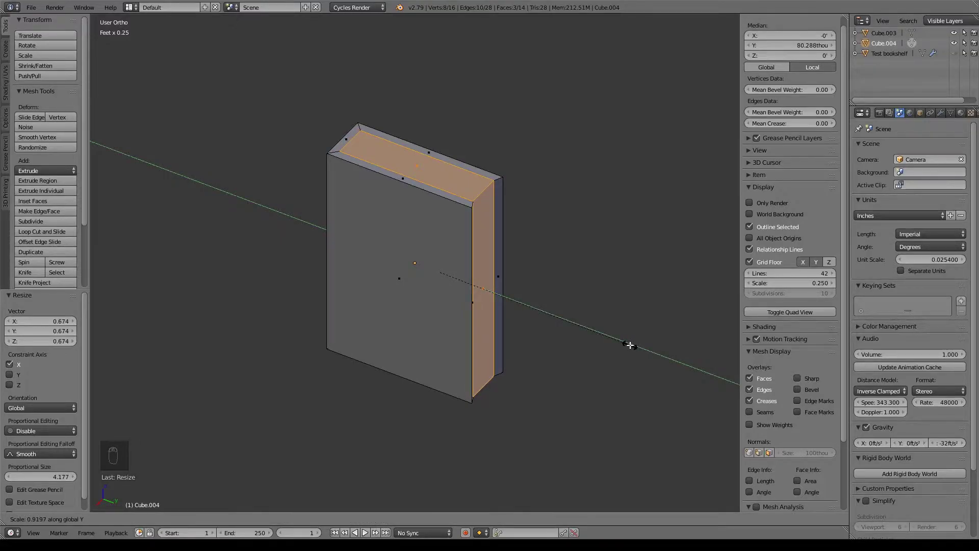
pyautogui.click(630, 345)
pyautogui.moveTo(455, 221); pyautogui.dragTo(472, 240, button='middle')
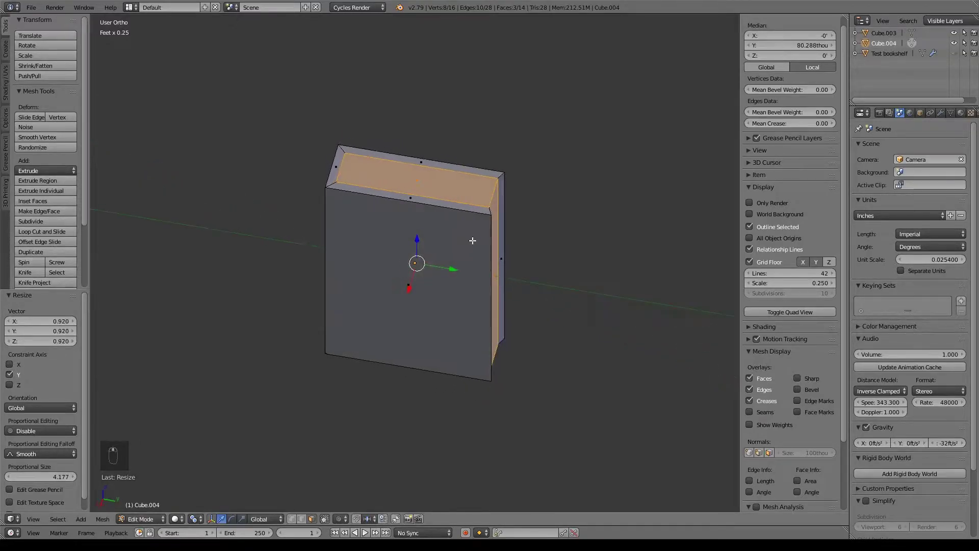
pyautogui.moveTo(438, 310); pyautogui.dragTo(412, 301, button='middle')
pyautogui.moveTo(481, 342); pyautogui.dragTo(448, 315, button='middle')
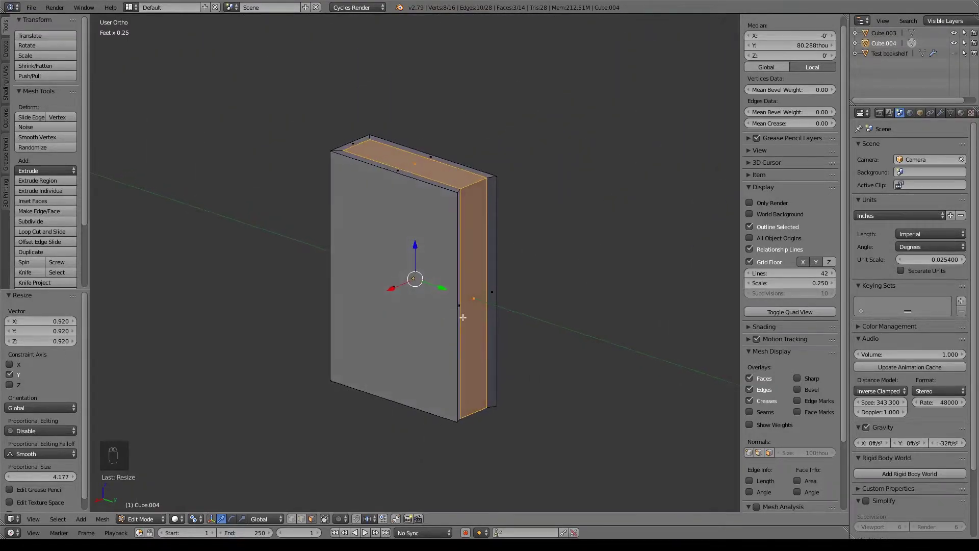
pyautogui.press('s')
pyautogui.press('z')
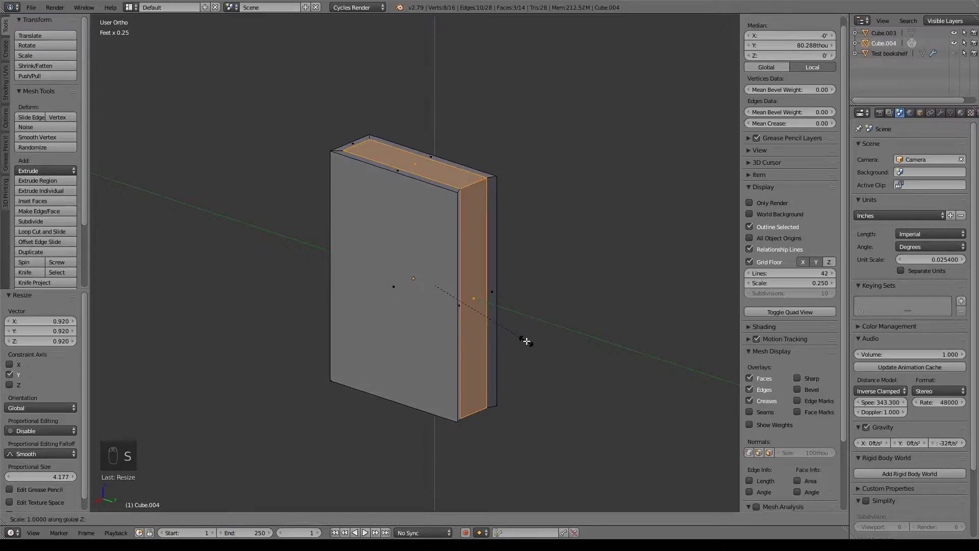
pyautogui.click(525, 339)
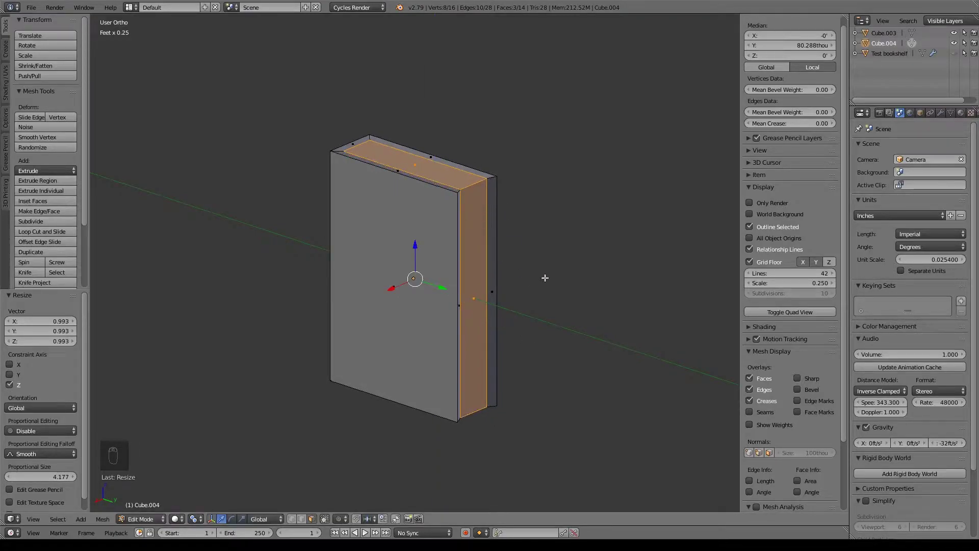
# Extrude the three inset faces in place again and scale them along Z to about 0.96, recessing the pages between the covers
pyautogui.press('e')
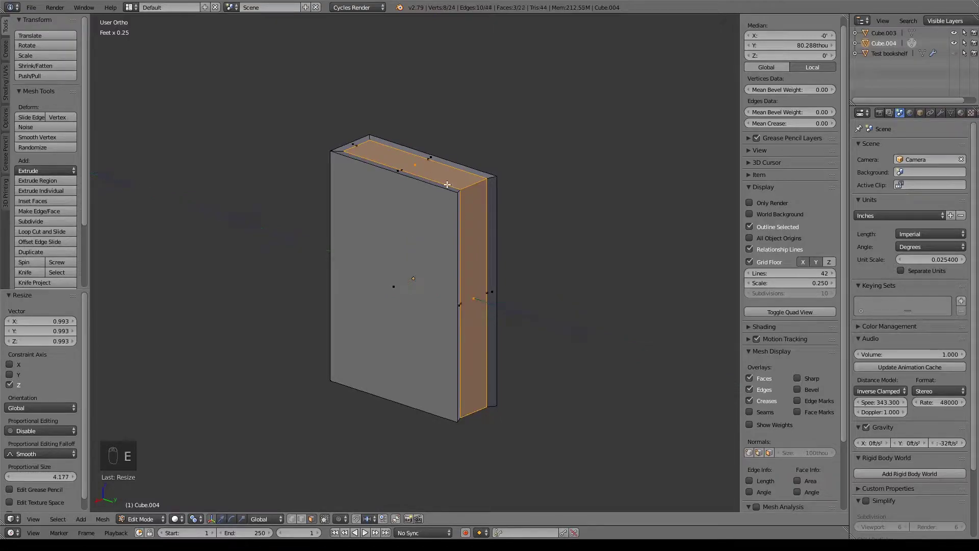
pyautogui.rightClick(447, 184)
pyautogui.press('s')
pyautogui.press('z')
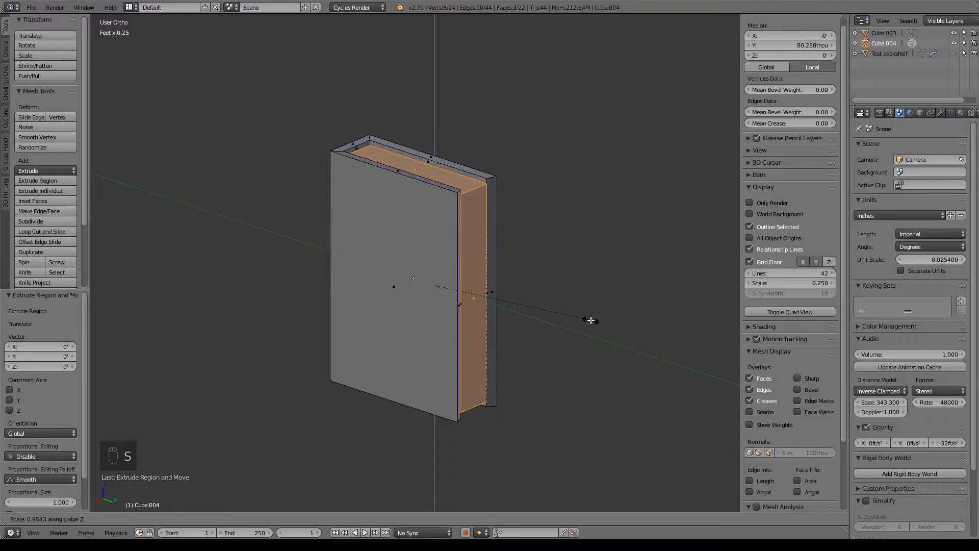
pyautogui.click(590, 321)
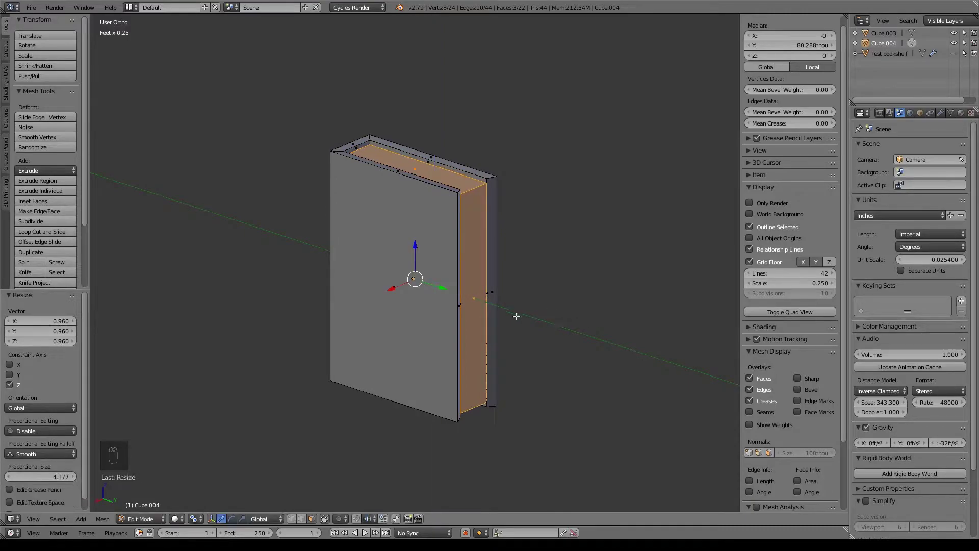
# Select the page face opposite the spine and move it about 4.9 thou inward along Y
pyautogui.rightClick(482, 295)
pyautogui.press('g')
pyautogui.press('y')
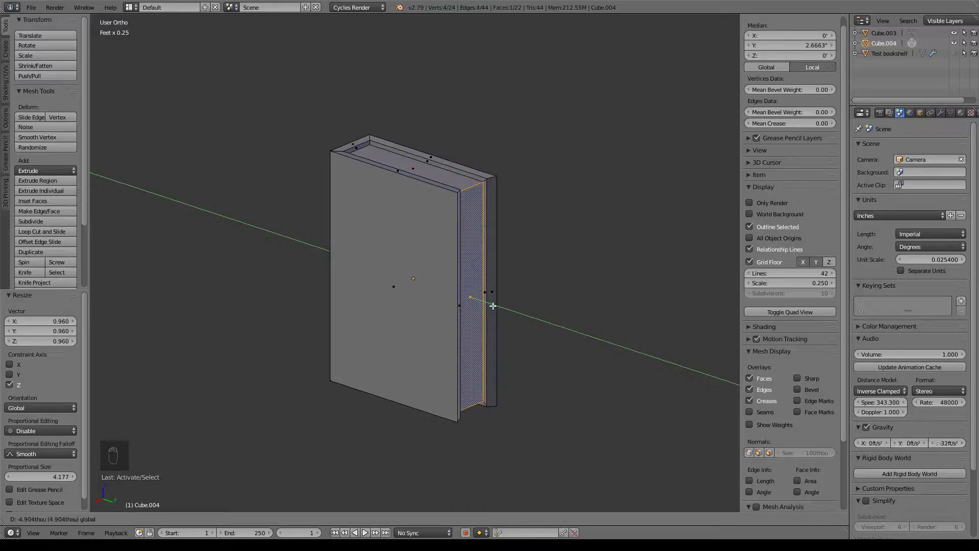
pyautogui.click(492, 306)
# Add three evenly spaced, unslid loop cuts running vertically down the spine and along the page block
pyautogui.moveTo(516, 286); pyautogui.dragTo(607, 277, button='middle')
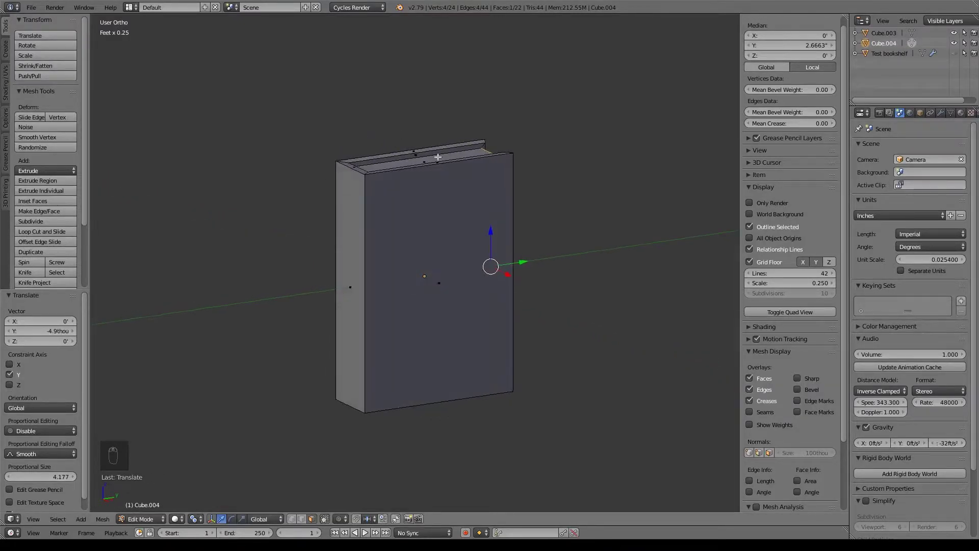
pyautogui.scroll(4, 571, 176)
pyautogui.keyDown('shift'); pyautogui.moveTo(485, 114); pyautogui.dragTo(592, 299, button='middle'); pyautogui.keyUp('shift')
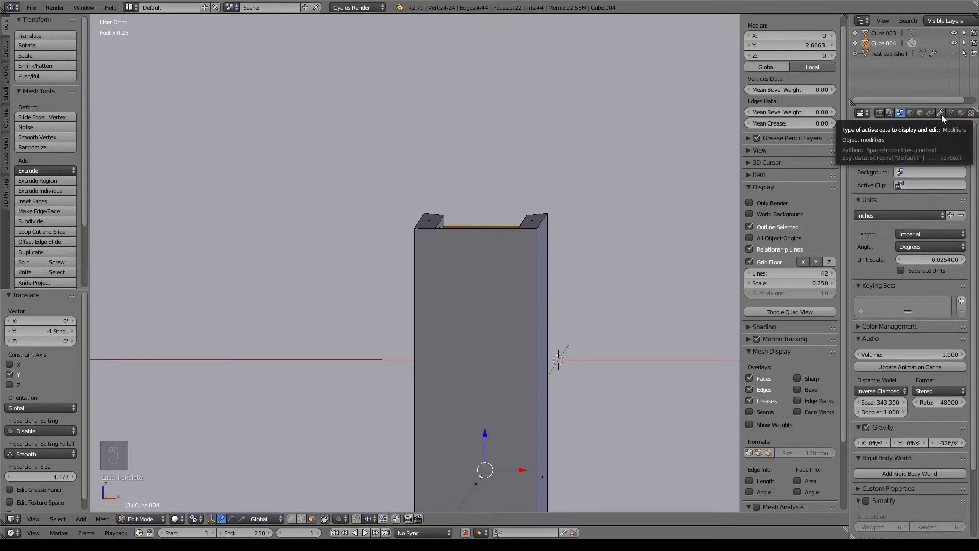
pyautogui.scroll(-4, 532, 332)
pyautogui.moveTo(532, 332); pyautogui.dragTo(566, 319, button='middle')
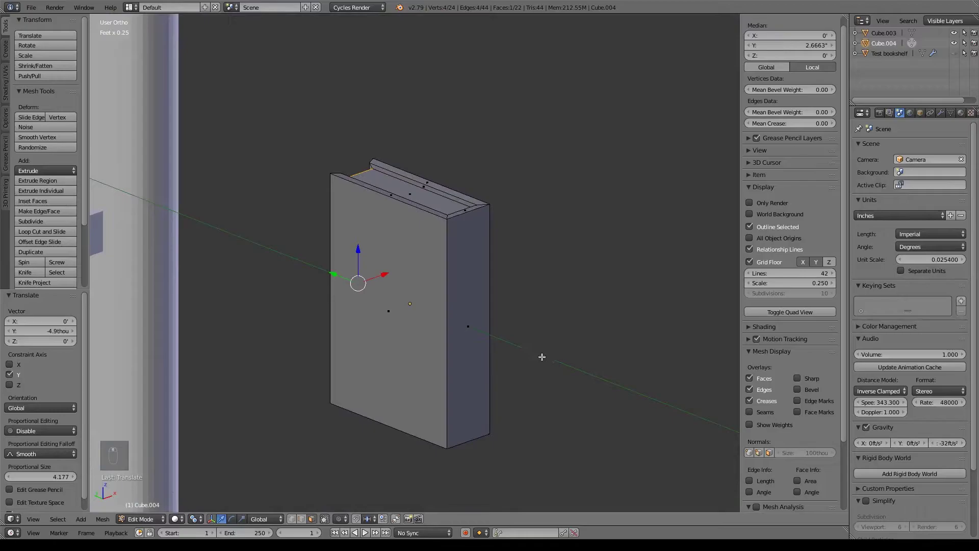
pyautogui.hotkey('ctrl', 'r')
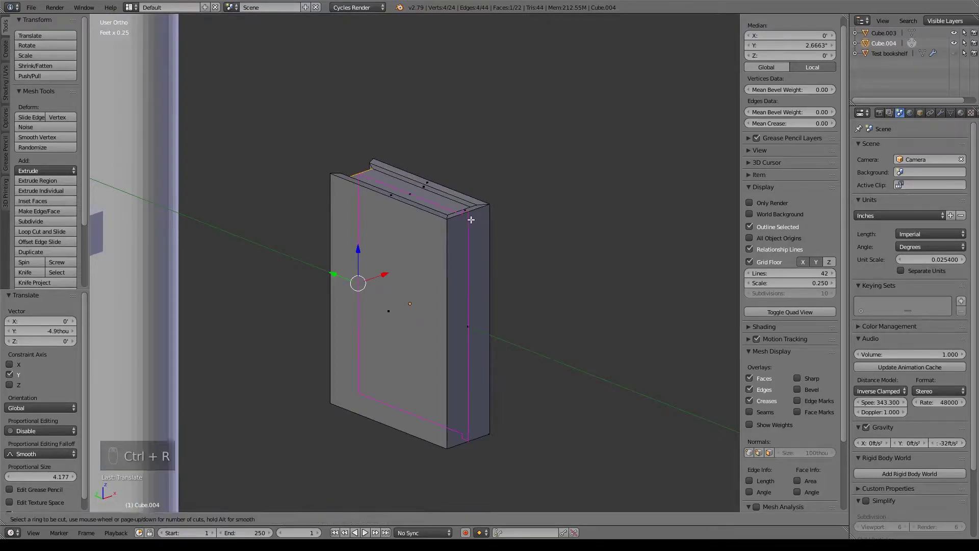
pyautogui.scroll(2, 470, 225)
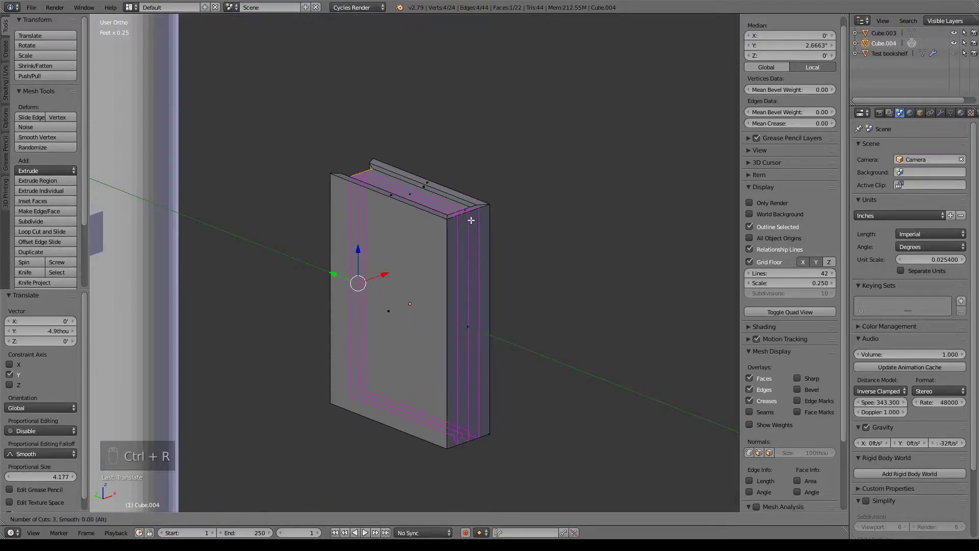
pyautogui.click(470, 258)
pyautogui.rightClick(470, 259)
# Select the middle vertical edge of the spine and set proportional editing to Connected
pyautogui.rightClick(469, 253)
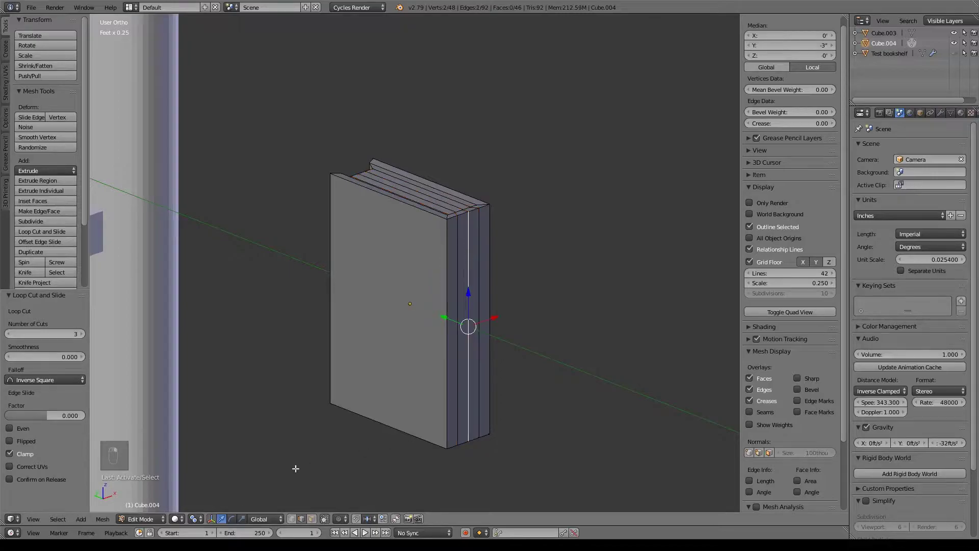
pyautogui.click(338, 519)
pyautogui.click(353, 474)
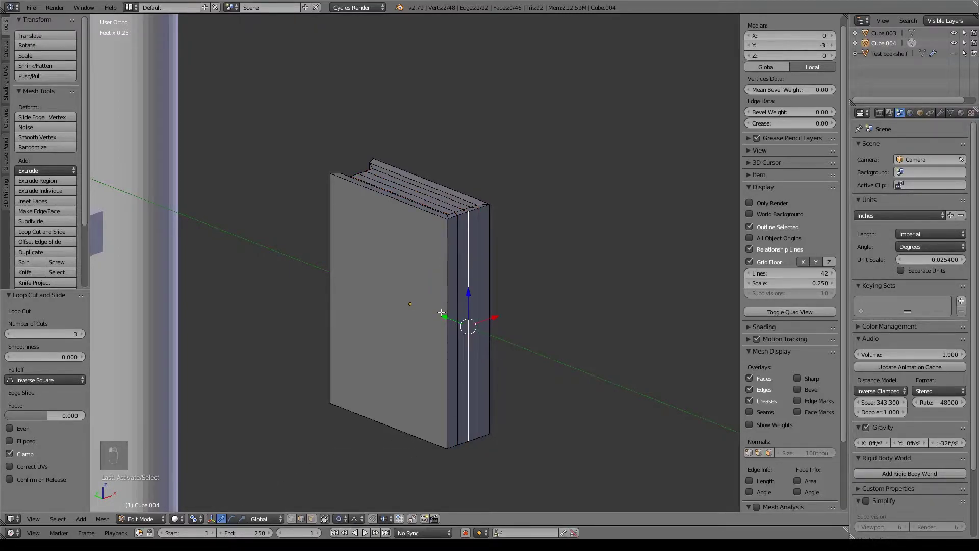
# Try to bulge the spine by moving its middle edge about 7 thou outward along Y, and undo that move
pyautogui.moveTo(445, 317); pyautogui.dragTo(447, 317)
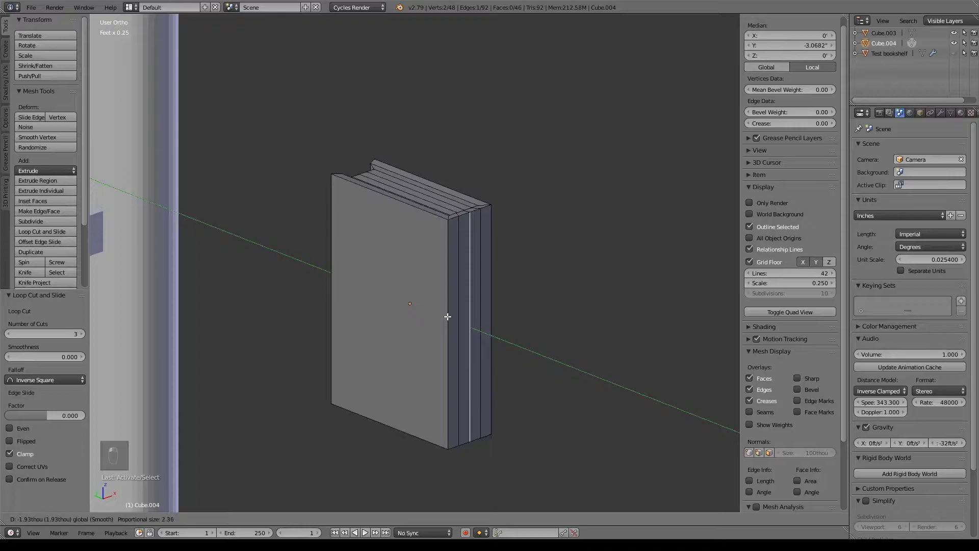
pyautogui.scroll(20, 447, 317)
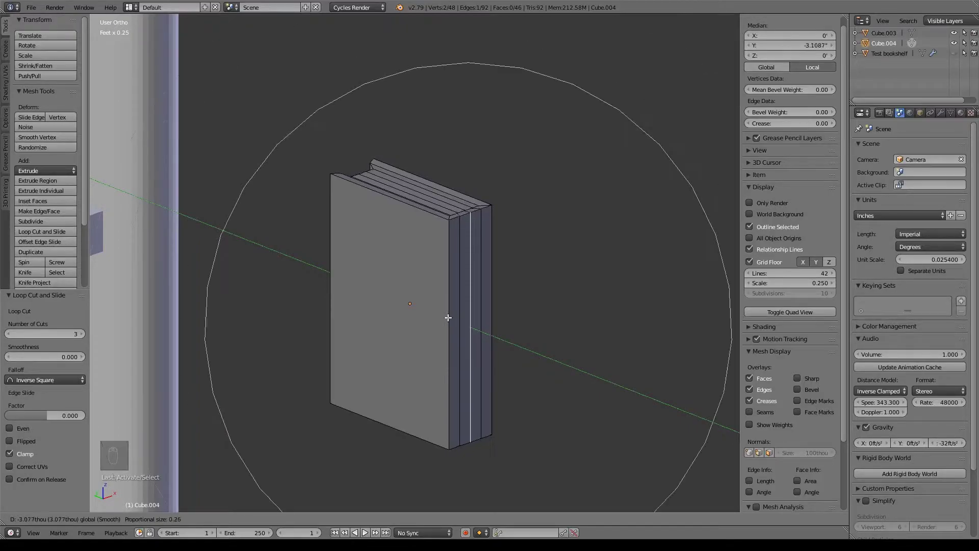
pyautogui.moveTo(448, 317); pyautogui.dragTo(466, 324)
pyautogui.scroll(7, 451, 319)
pyautogui.scroll(1, 451, 319)
pyautogui.moveTo(466, 324); pyautogui.dragTo(516, 376, button='middle')
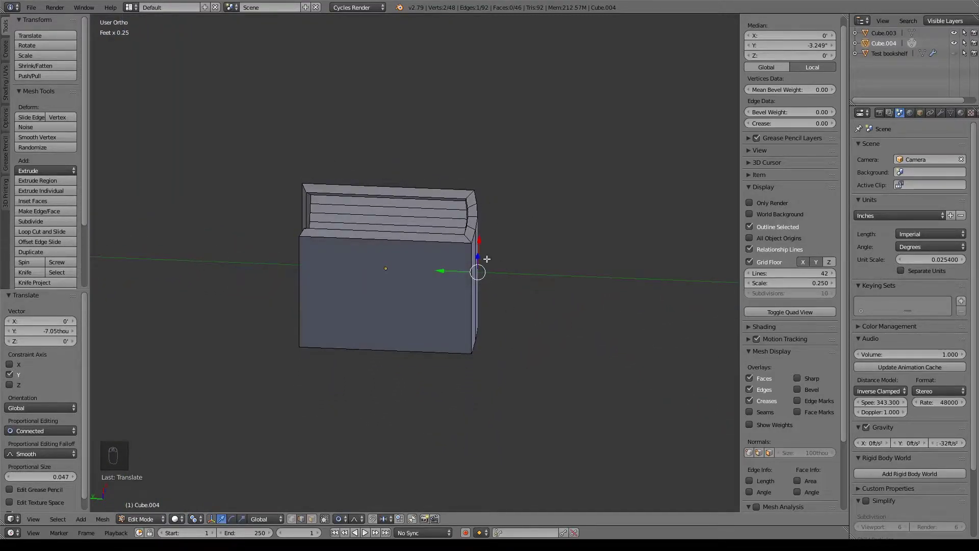
pyautogui.press('KP_7')
pyautogui.scroll(4, 415, 306)
pyautogui.hotkey('ctrl', 'z')
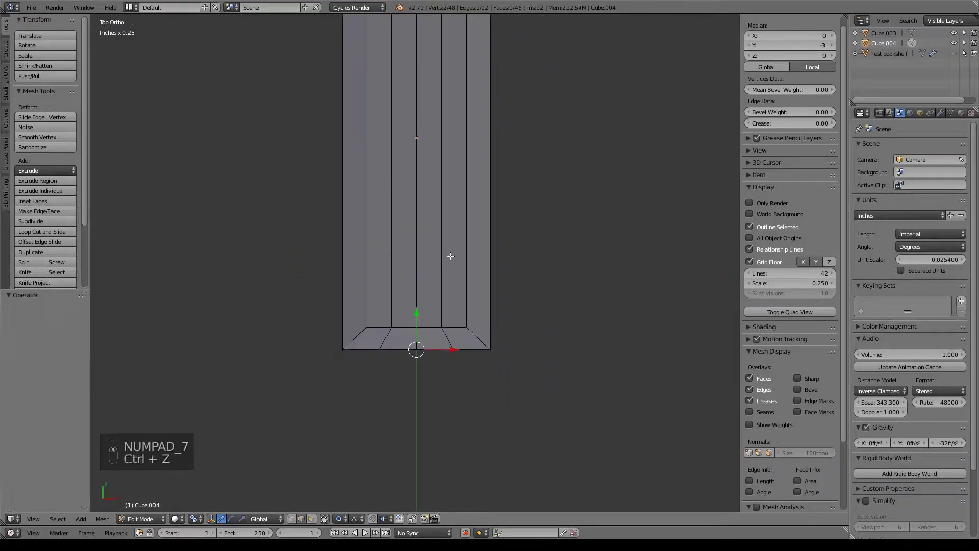
# Round the spine by moving its middle edge about 8.2 thou outward along Y with a proportional size of about 0.039
pyautogui.moveTo(416, 314); pyautogui.dragTo(420, 318)
pyautogui.scroll(6, 421, 316)
pyautogui.scroll(-4, 420, 319)
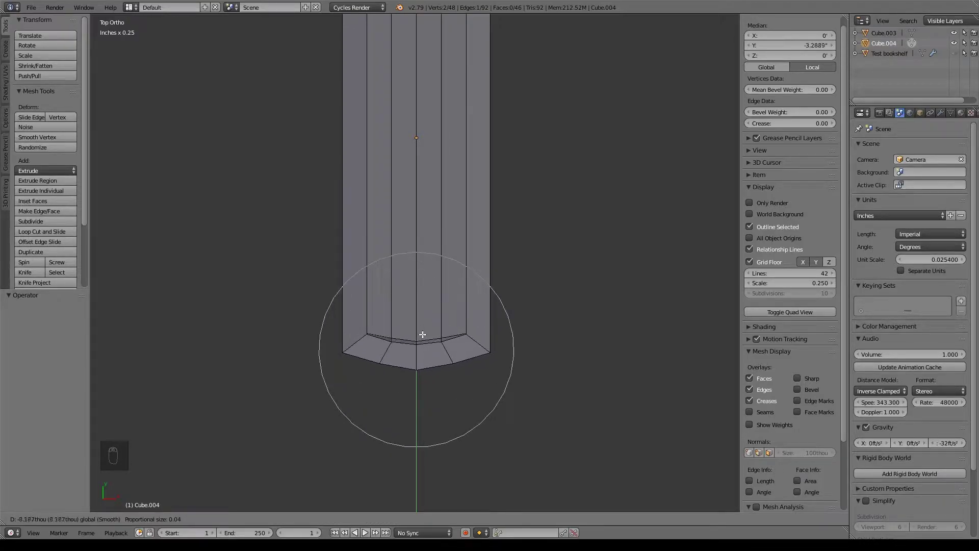
pyautogui.click(422, 334)
pyautogui.moveTo(356, 355); pyautogui.dragTo(515, 277, button='middle')
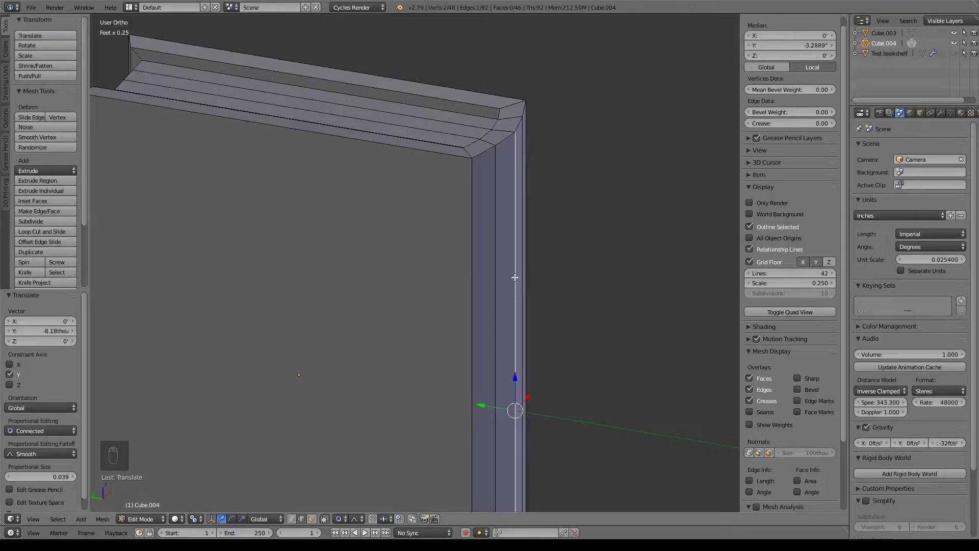
pyautogui.scroll(-6, 515, 277)
pyautogui.moveTo(514, 276); pyautogui.dragTo(466, 251, button='middle')
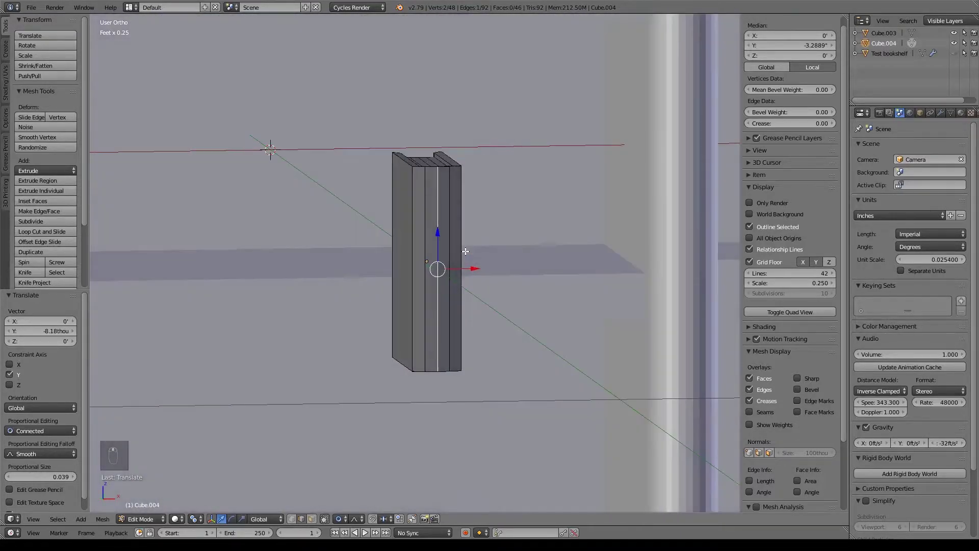
# Return to Object Mode and rename the book object as Basic Book
pyautogui.press('Tab')
pyautogui.moveTo(534, 301); pyautogui.dragTo(505, 310, button='middle')
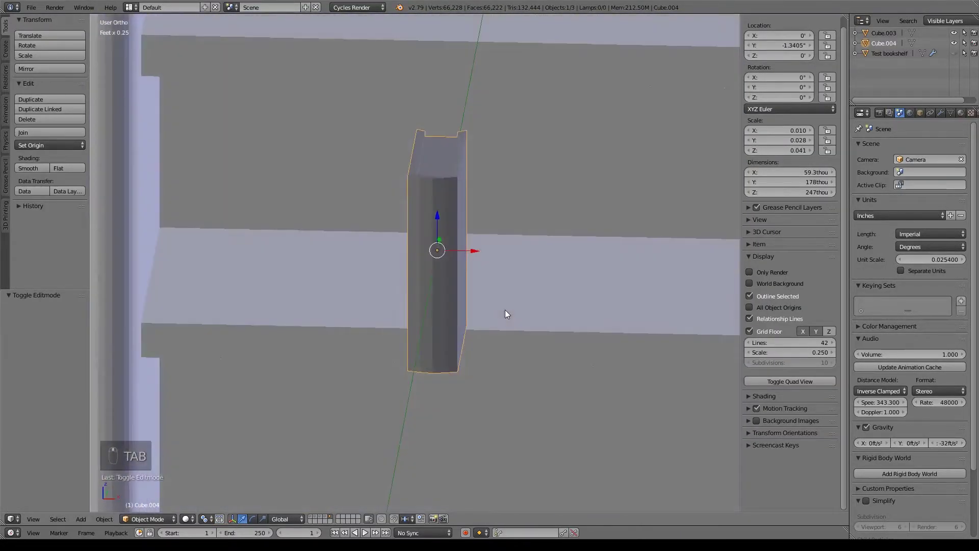
pyautogui.doubleClick(880, 43)
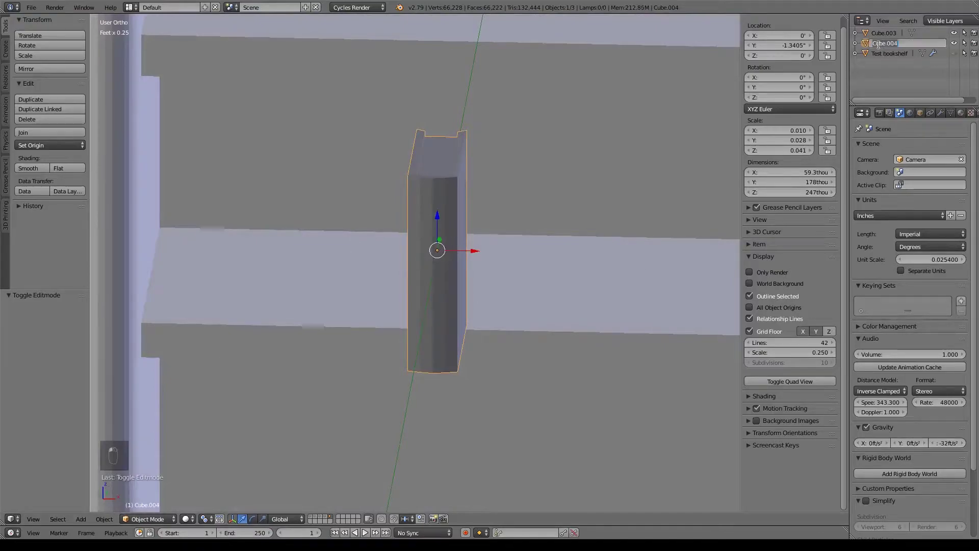
pyautogui.write('Basic Book')
pyautogui.press('Return')
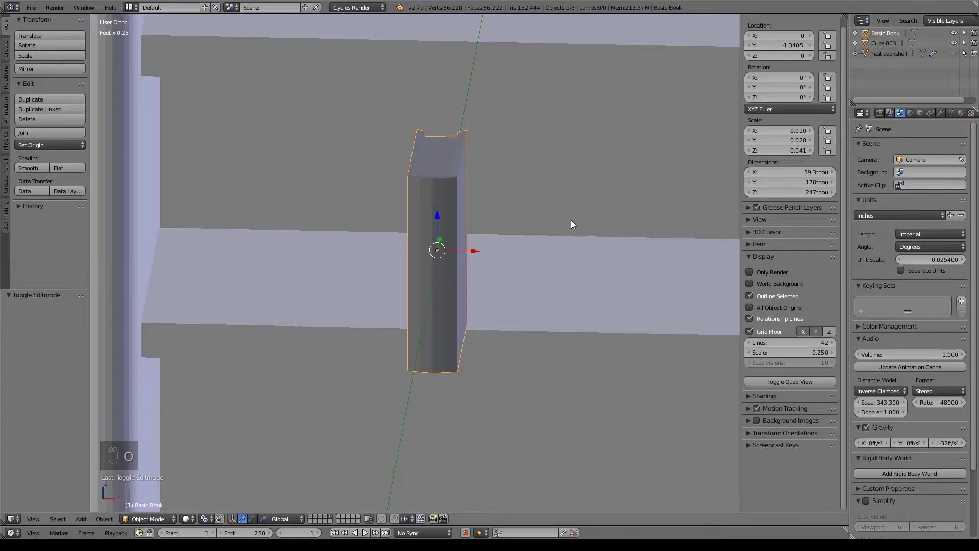
# Move the book along Y into the bookshelf so its Y location is about -54 thou
pyautogui.scroll(-3, 551, 250)
pyautogui.press('KP_1')
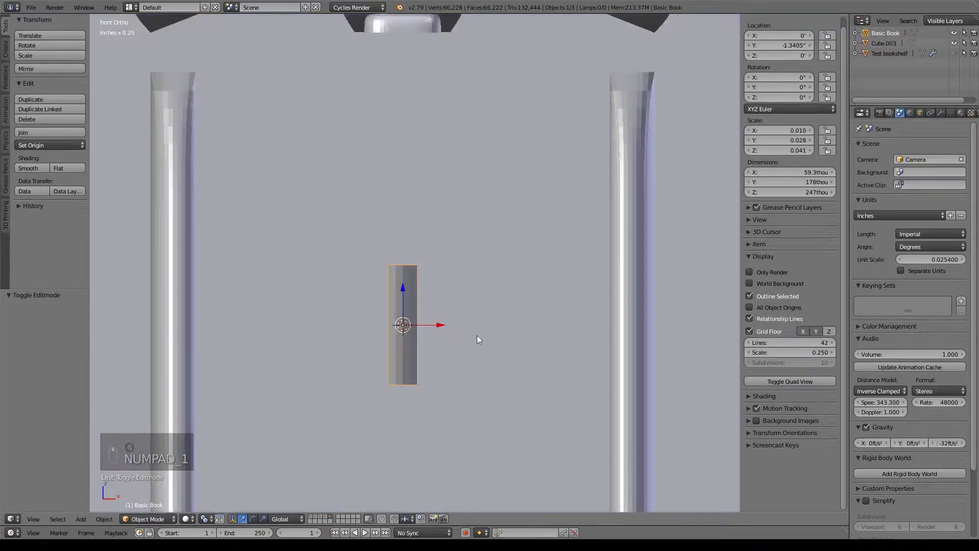
pyautogui.moveTo(475, 357); pyautogui.dragTo(349, 332, button='middle')
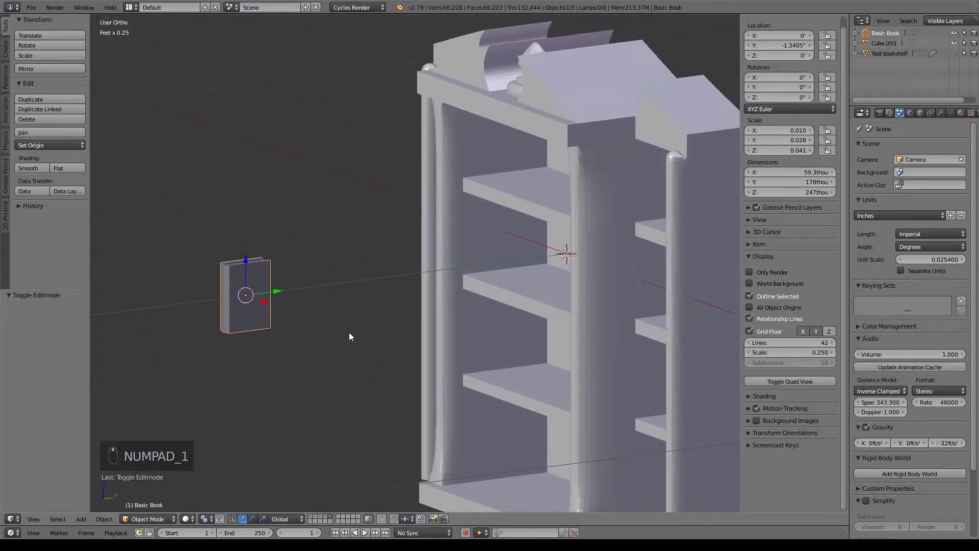
pyautogui.moveTo(274, 291); pyautogui.dragTo(586, 274)
pyautogui.moveTo(586, 273); pyautogui.dragTo(561, 285, button='middle')
pyautogui.scroll(4, 586, 285)
pyautogui.moveTo(501, 242); pyautogui.dragTo(519, 258, button='middle')
pyautogui.moveTo(513, 334)
pyautogui.mouseDown(button='middle')
pyautogui.moveTo(533, 329)
pyautogui.moveTo(525, 333)
pyautogui.mouseUp(button='middle')
pyautogui.moveTo(526, 183); pyautogui.dragTo(531, 180)
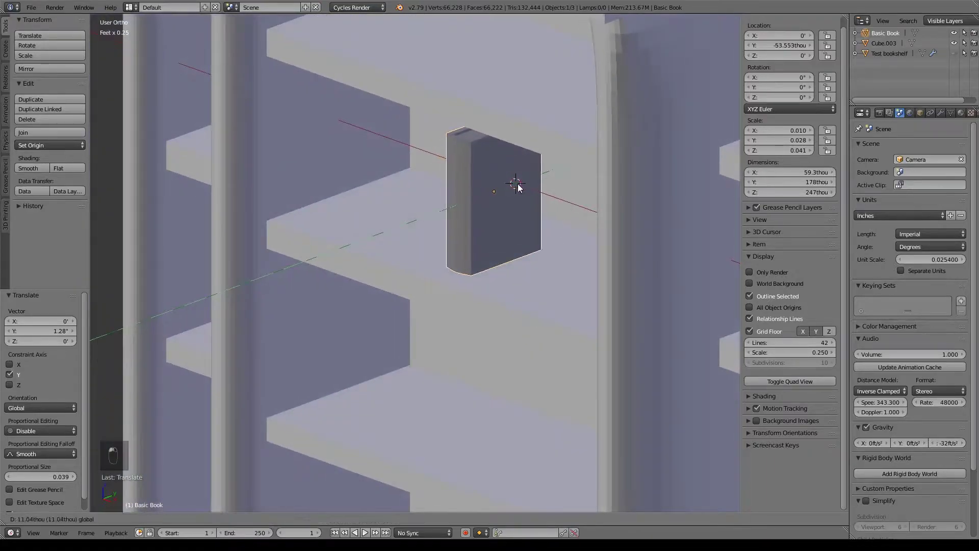
# Scale the book along Y to about 1.195 to make it deeper on the shelf
pyautogui.press('s')
pyautogui.press('y')
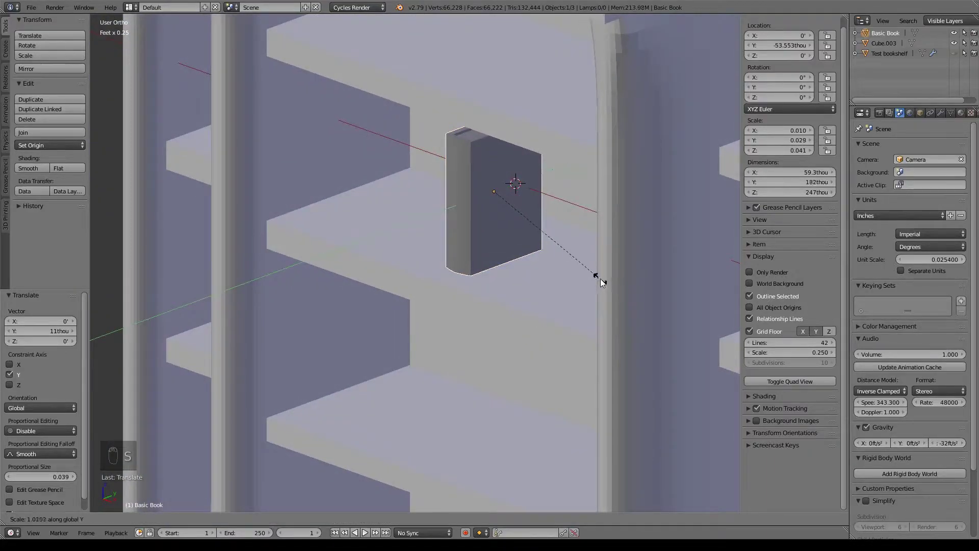
pyautogui.click(642, 261)
# Duplicate the book in place and move the copy about 89 thou along X beside the original
pyautogui.moveTo(473, 277); pyautogui.dragTo(510, 297, button='middle')
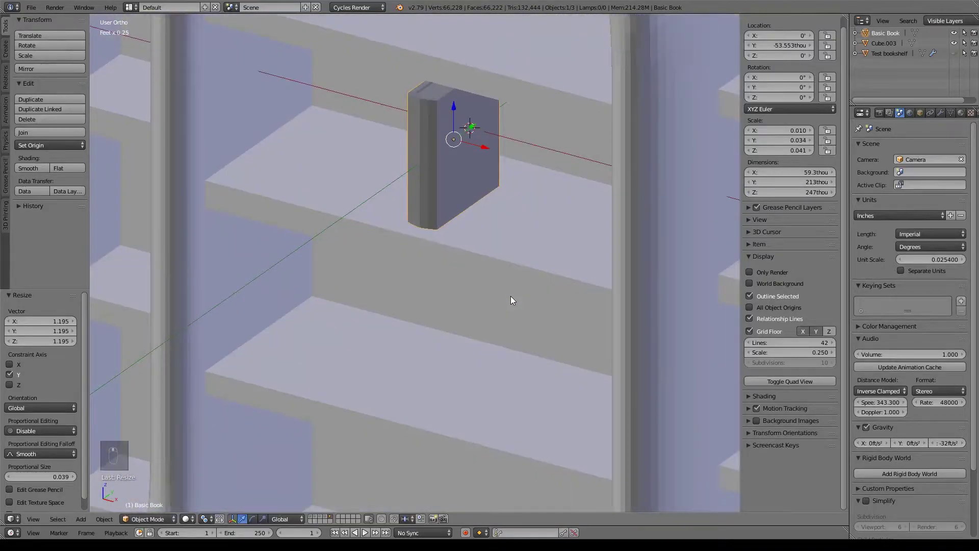
pyautogui.hotkey('shift', 'd')
pyautogui.rightClick(510, 296)
pyautogui.moveTo(485, 146); pyautogui.dragTo(527, 156)
# Scale the copied book uniformly to about 0.87 and lower it about 28 thou along Z toward the shelf
pyautogui.press('s')
pyautogui.click(627, 235)
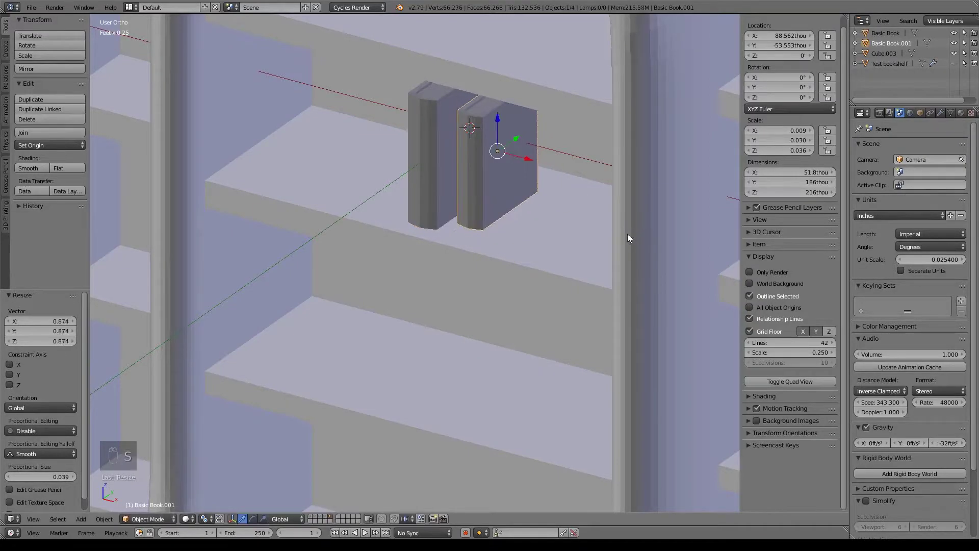
pyautogui.moveTo(627, 234); pyautogui.dragTo(549, 161, button='middle')
pyautogui.moveTo(559, 152); pyautogui.dragTo(562, 167)
# Duplicate the smaller book and place the new copy about 96 thou further along X
pyautogui.rightClick(481, 147)
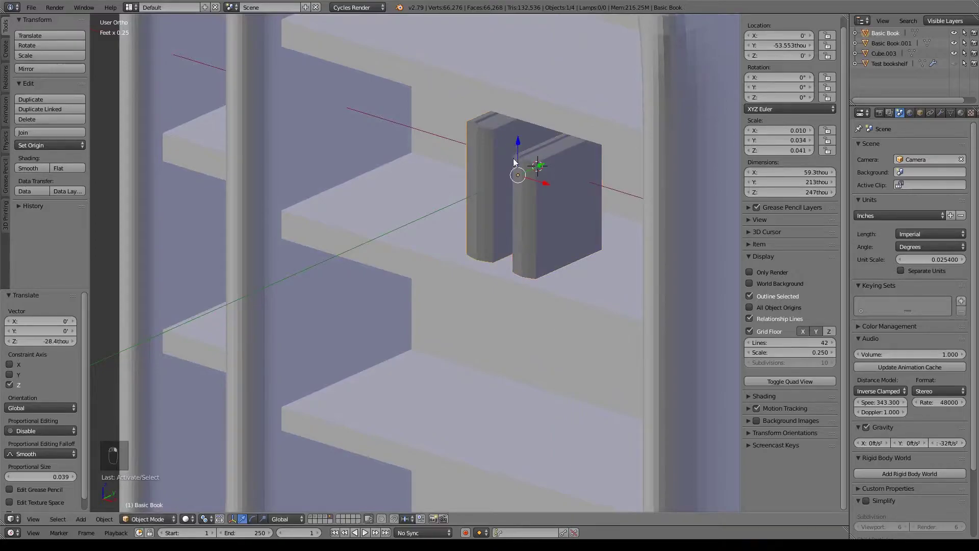
pyautogui.rightClick(565, 219)
pyautogui.hotkey('shift', 'd')
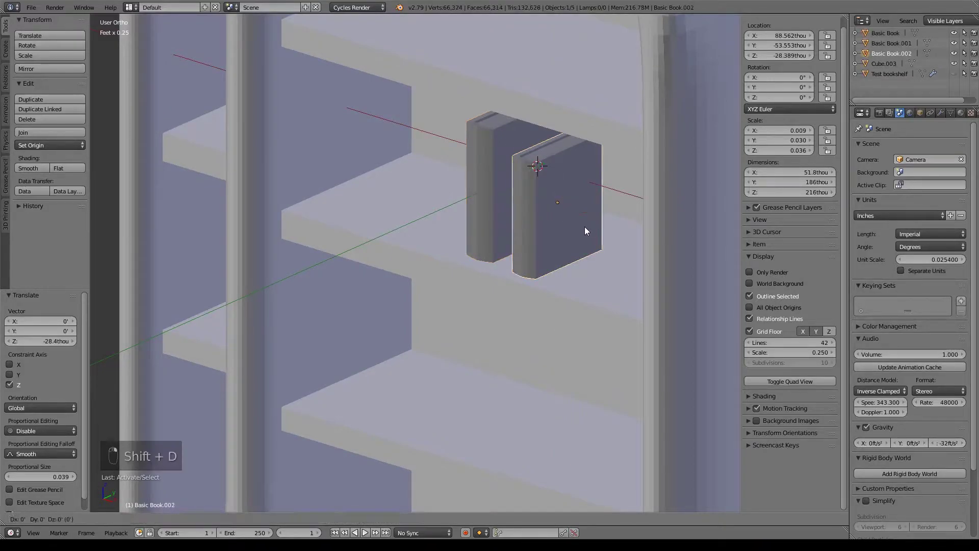
pyautogui.press('x')
pyautogui.click(627, 217)
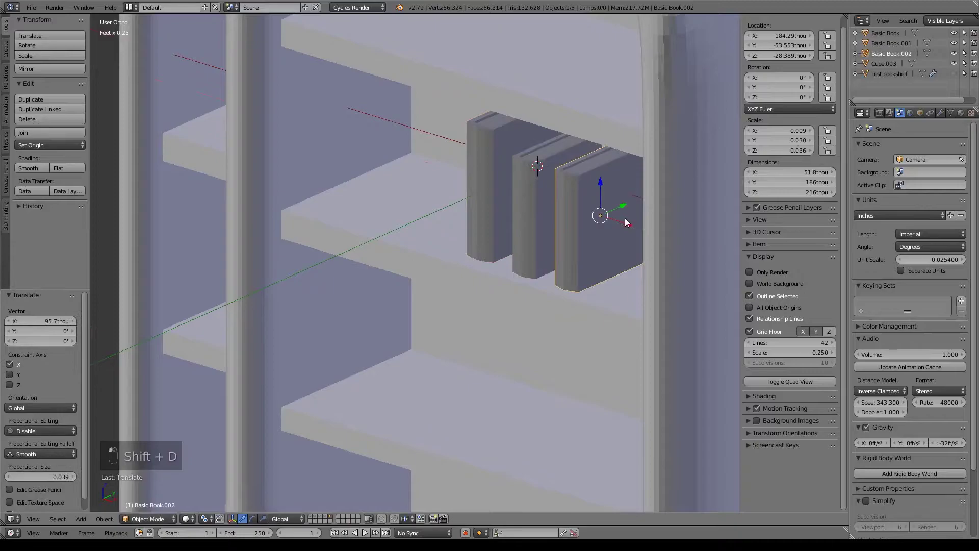
# Tilt the third book about -11° around Y and move it about 26 thou along negative X to lean against its neighbour
pyautogui.press('KP_1')
pyautogui.press('r')
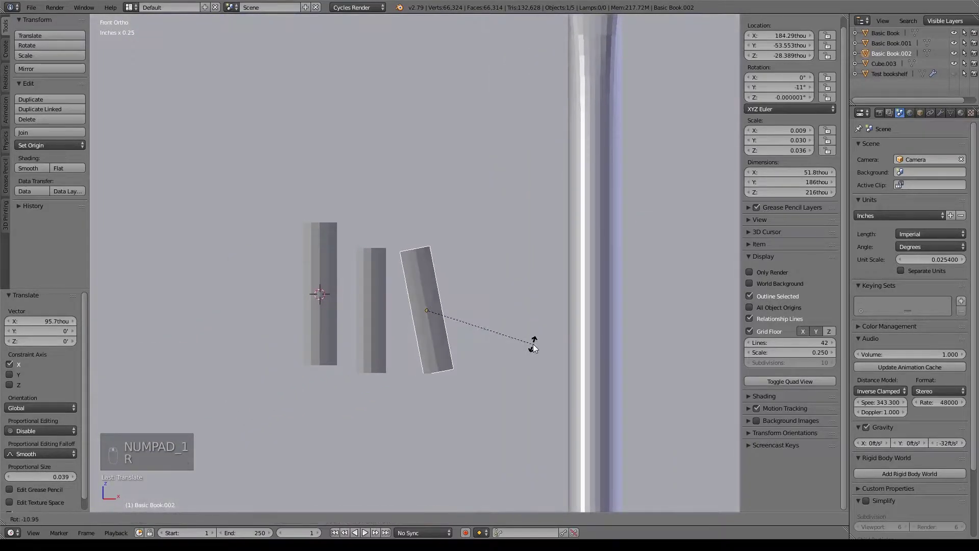
pyautogui.click(533, 342)
pyautogui.press('g')
pyautogui.press('x')
pyautogui.click(448, 314)
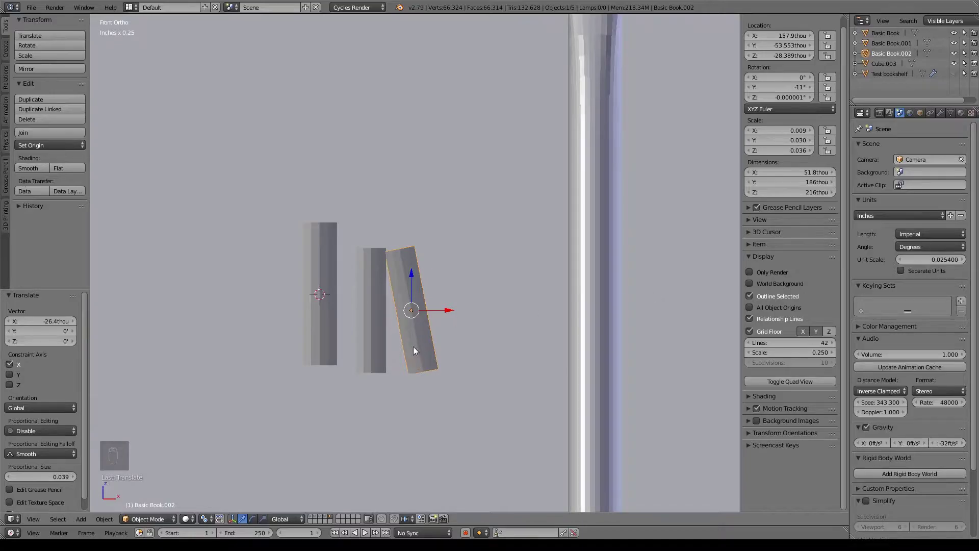
# Add a cube and move it about 7.32" along negative Y, in front of the bookshelf
pyautogui.scroll(-4, 413, 347)
pyautogui.press('z')
pyautogui.moveTo(485, 390); pyautogui.dragTo(539, 321, button='middle')
pyautogui.press('z')
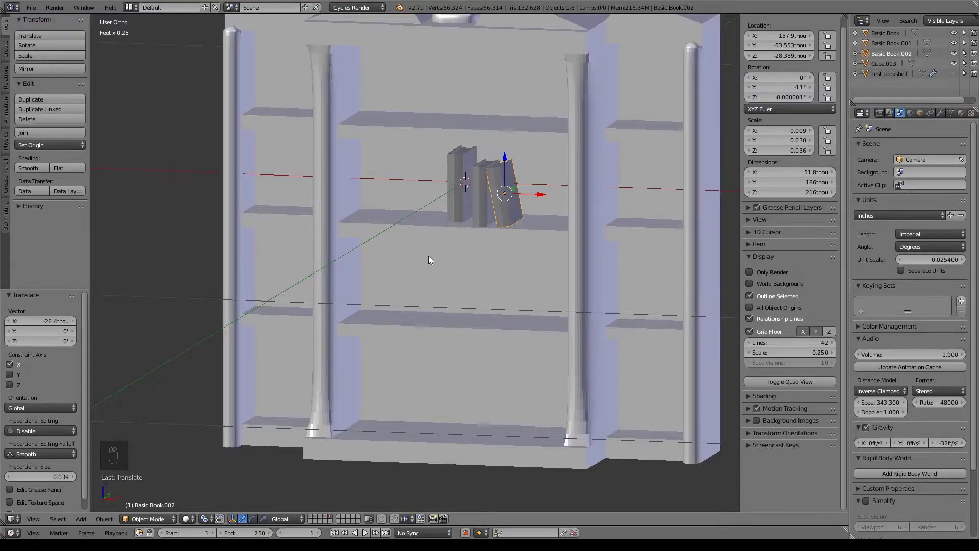
pyautogui.hotkey('shift', 'a')
pyautogui.moveTo(429, 256)
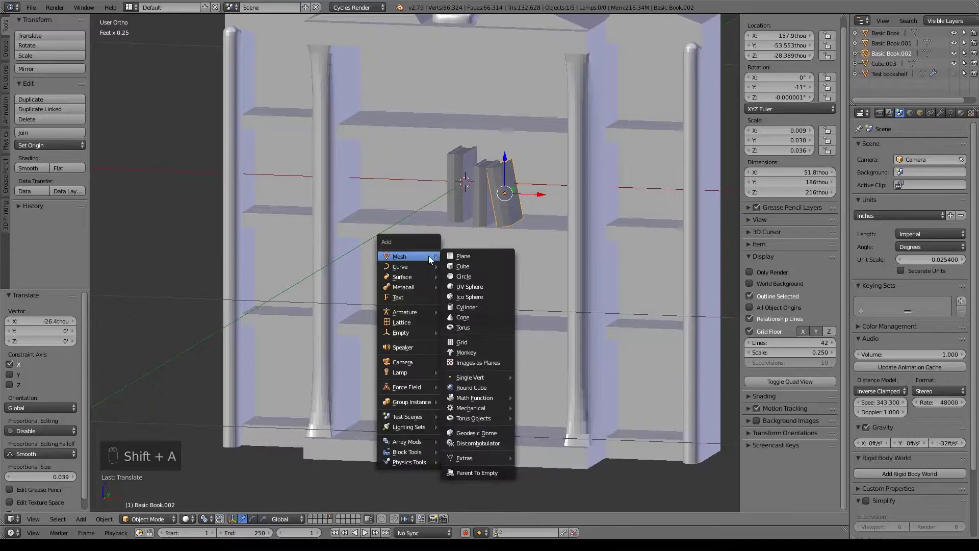
pyautogui.click(475, 265)
pyautogui.press('KP_Divide')
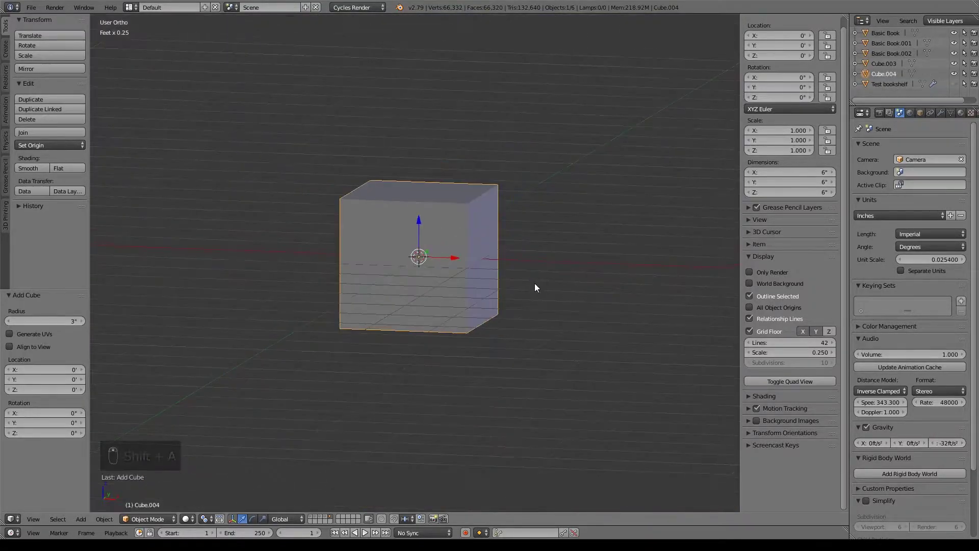
pyautogui.moveTo(535, 283); pyautogui.dragTo(446, 232, button='middle')
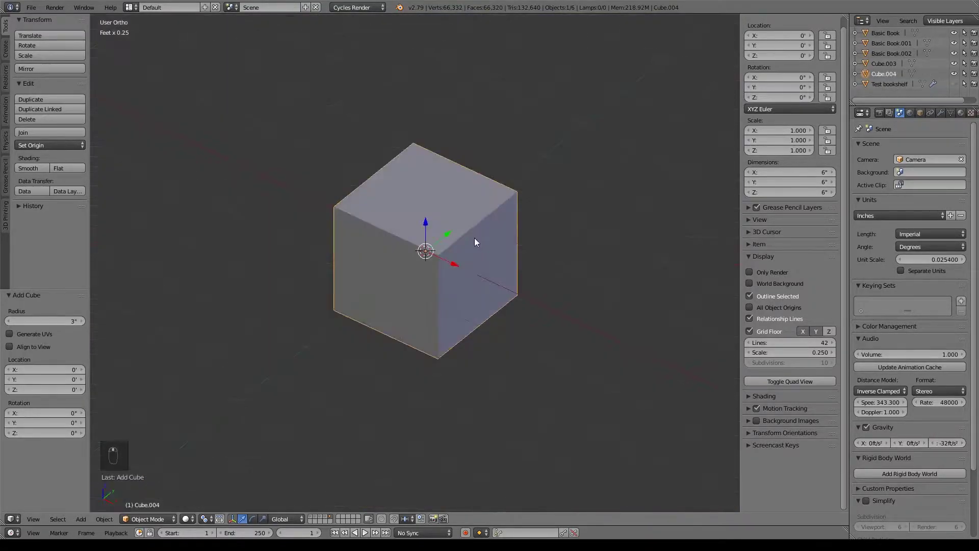
pyautogui.press('g')
pyautogui.press('y')
pyautogui.click(330, 285)
# Scale the new cube uniformly to about 0.186
pyautogui.press('s')
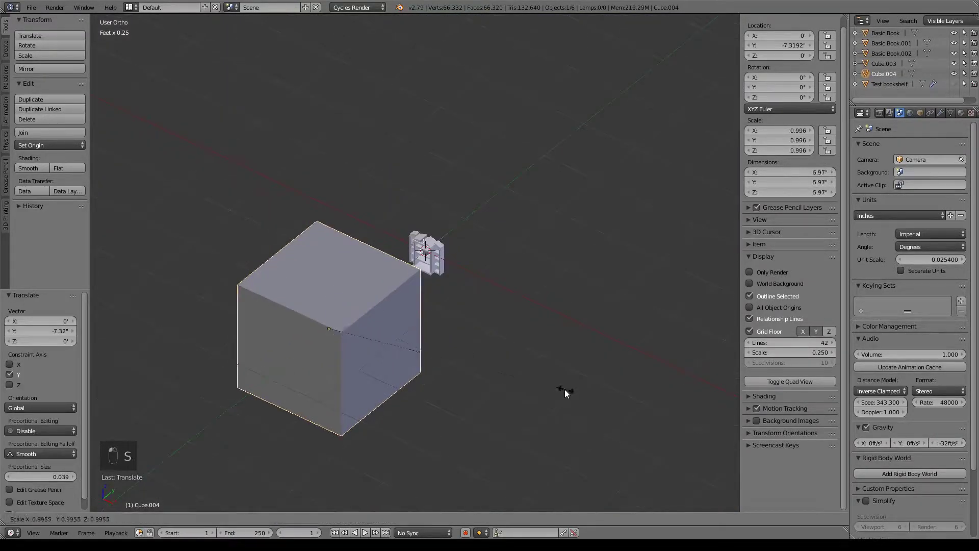
pyautogui.click(376, 335)
pyautogui.press('KP_Decimal')
pyautogui.keyDown('shift'); pyautogui.moveTo(401, 366); pyautogui.dragTo(466, 330, button='middle'); pyautogui.keyUp('shift')
pyautogui.scroll(-3, 387, 335)
# Cut one centered vertical edge loop through the new cube's mesh
pyautogui.press('Tab')
pyautogui.hotkey('ctrl', 'r')
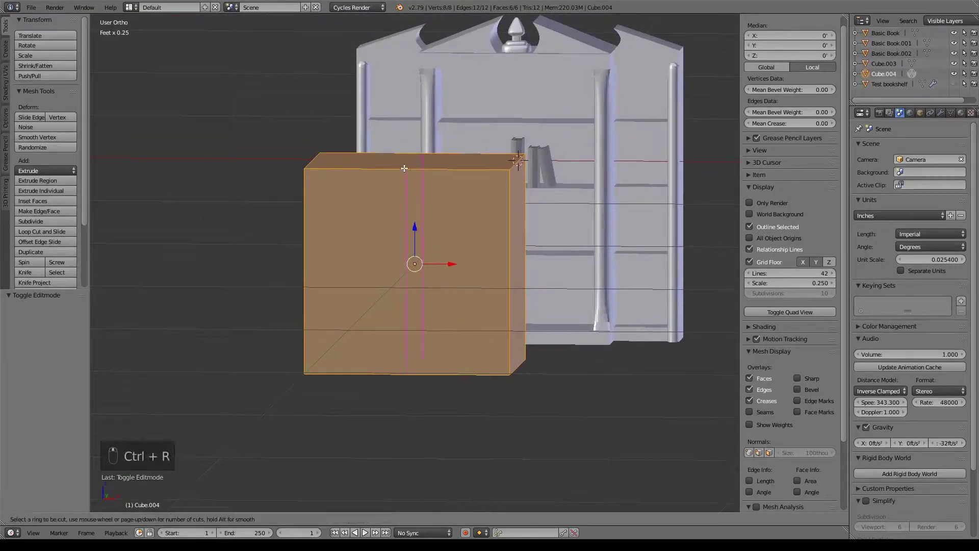
pyautogui.click(408, 170)
pyautogui.rightClick(408, 169)
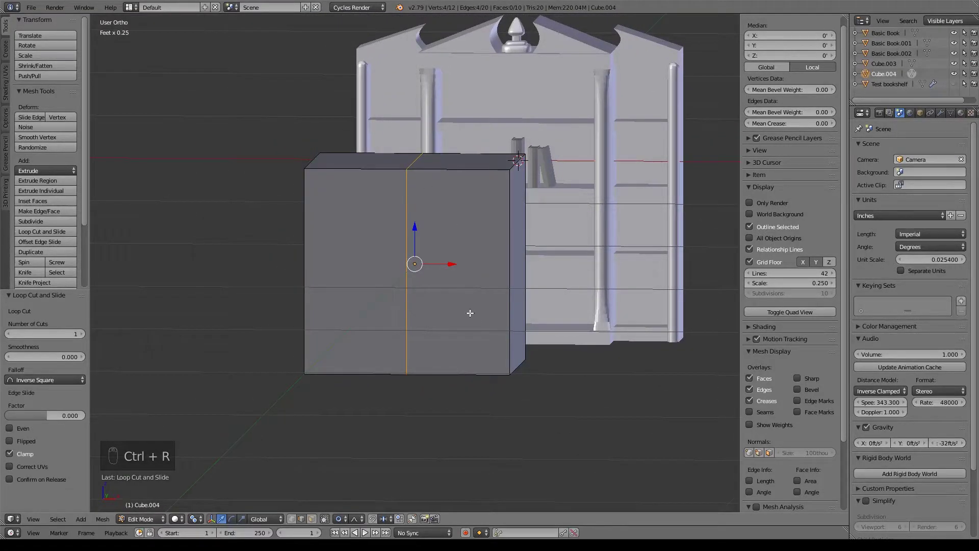
# Switch the mesh editing to vertex selection and disable proportional editing
pyautogui.press('KP_1')
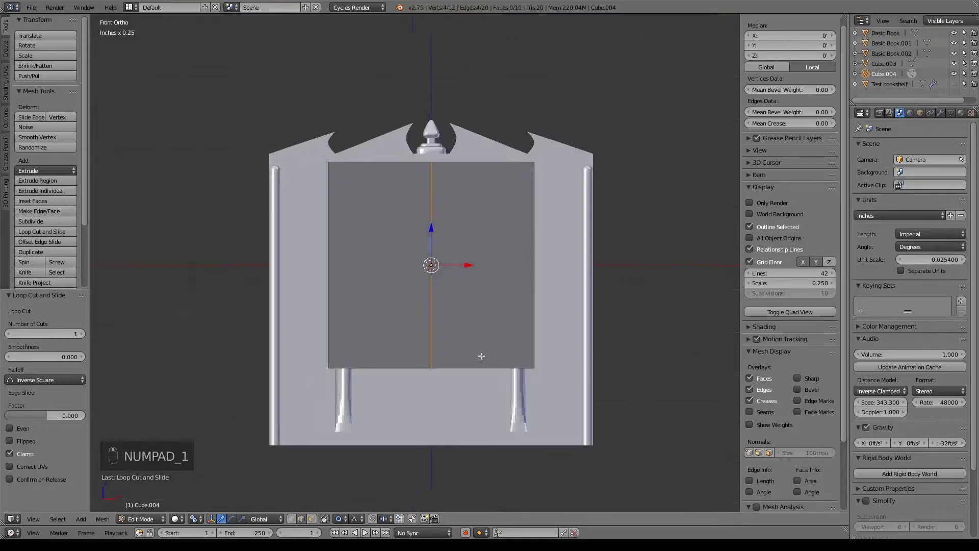
pyautogui.click(291, 518)
pyautogui.click(339, 519)
pyautogui.click(336, 510)
pyautogui.click(339, 518)
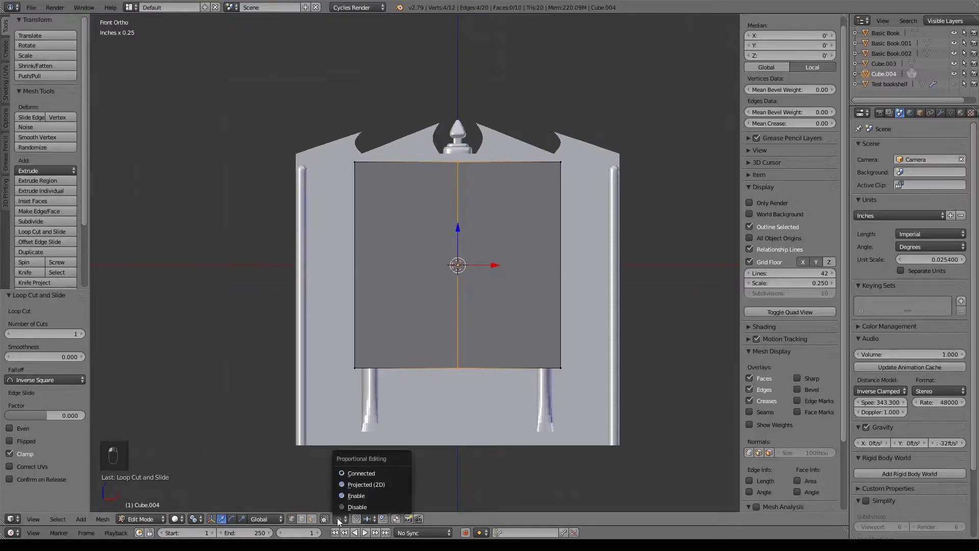
pyautogui.click(352, 506)
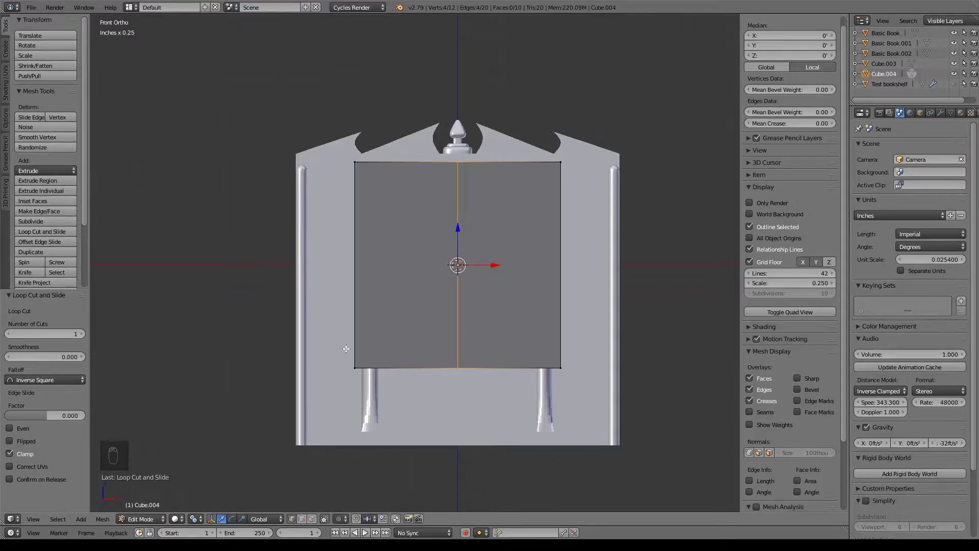
# Delete the cube's outer vertices on the negative X side so only the positive X half is left
pyautogui.press('z')
pyautogui.press('a')
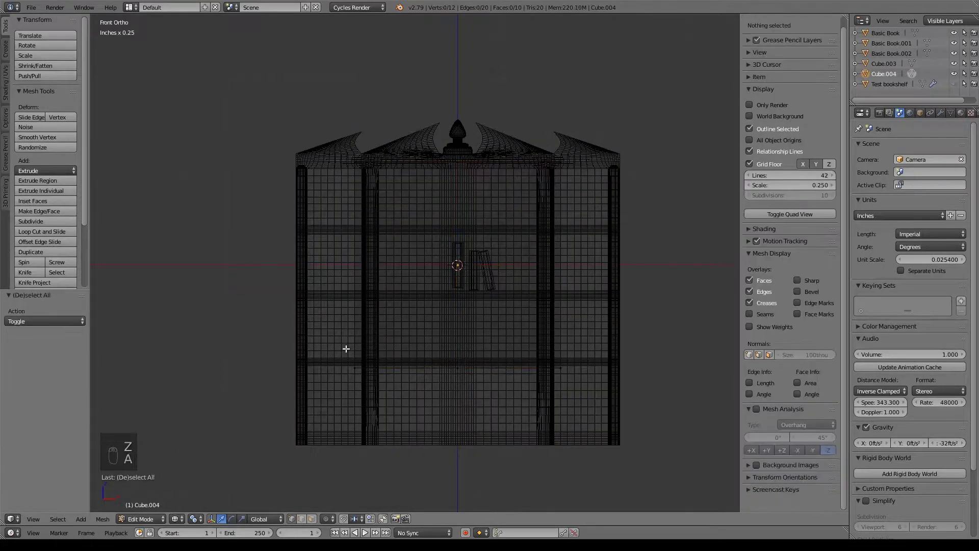
pyautogui.press('b')
pyautogui.moveTo(293, 124); pyautogui.dragTo(408, 417)
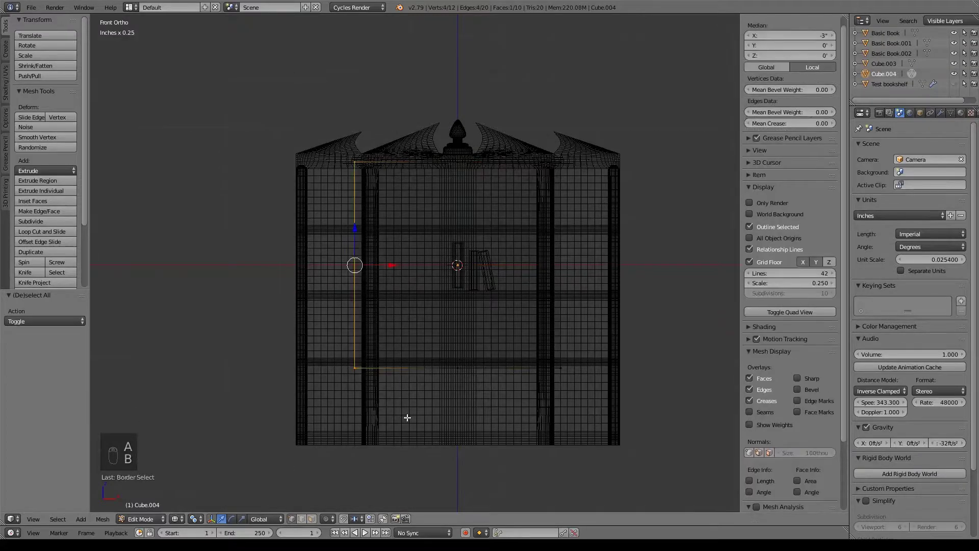
pyautogui.press('x')
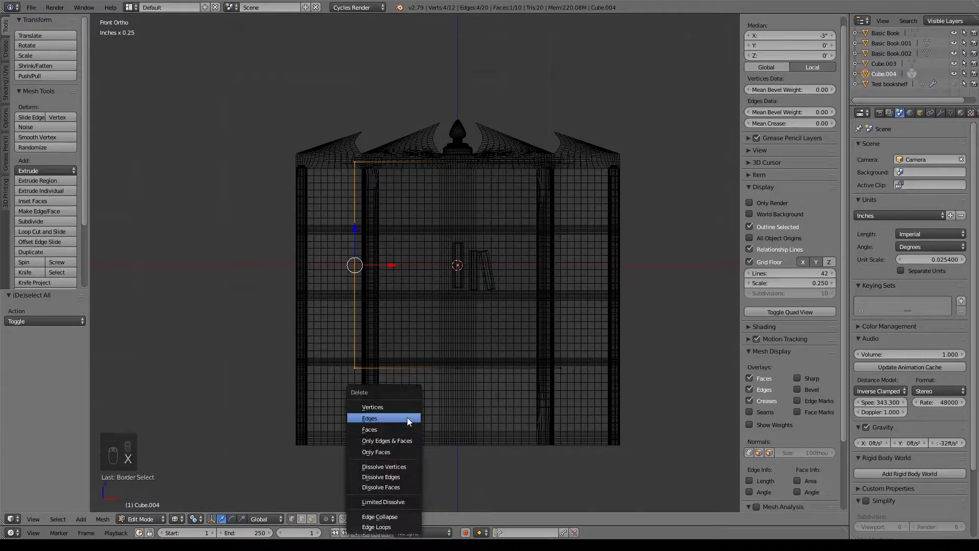
pyautogui.click(407, 417)
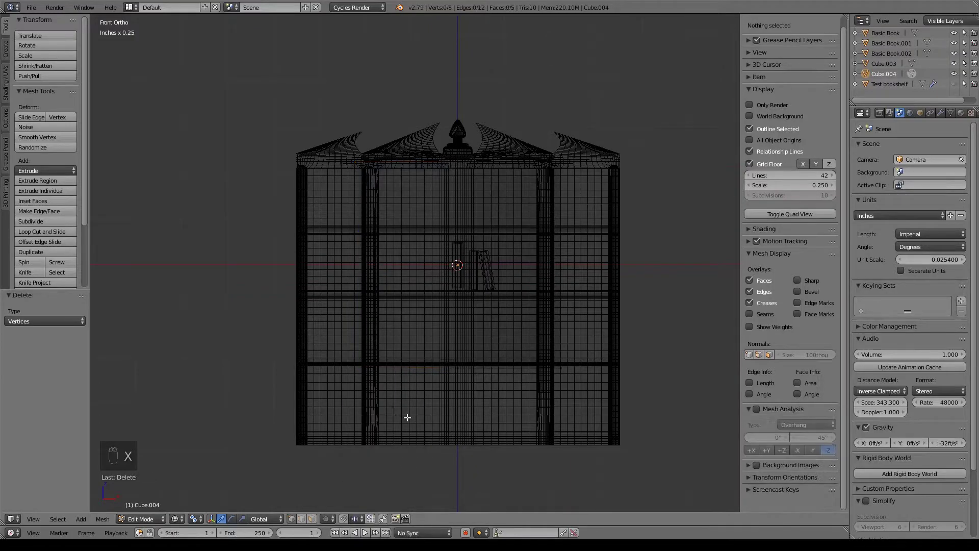
# Add a Mirror modifier to the half cube on the X axis and enable Clipping
pyautogui.click(940, 112)
pyautogui.click(875, 147)
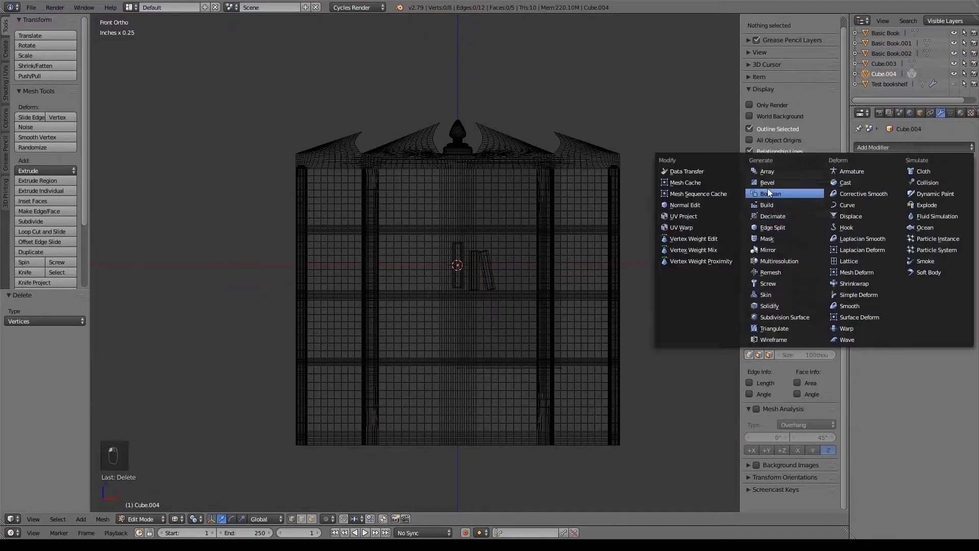
pyautogui.click(767, 250)
pyautogui.click(894, 214)
pyautogui.press('z')
pyautogui.moveTo(586, 284)
pyautogui.mouseDown(button='middle')
pyautogui.moveTo(577, 297)
pyautogui.moveTo(591, 270)
pyautogui.mouseUp(button='middle')
pyautogui.press('KP_1')
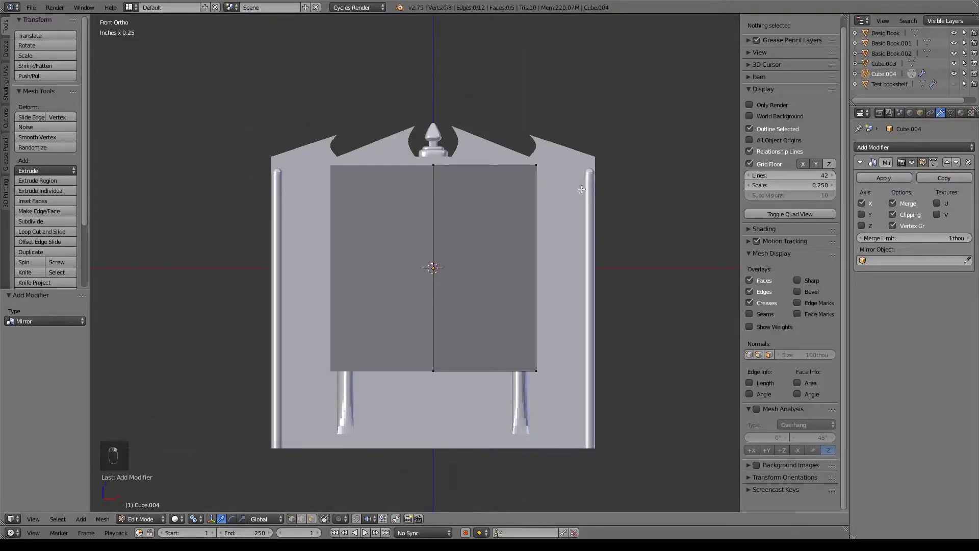
# Leave mesh editing and rename the bookshelf object as "Bookshelf main"
pyautogui.press('Tab')
pyautogui.rightClick(583, 158)
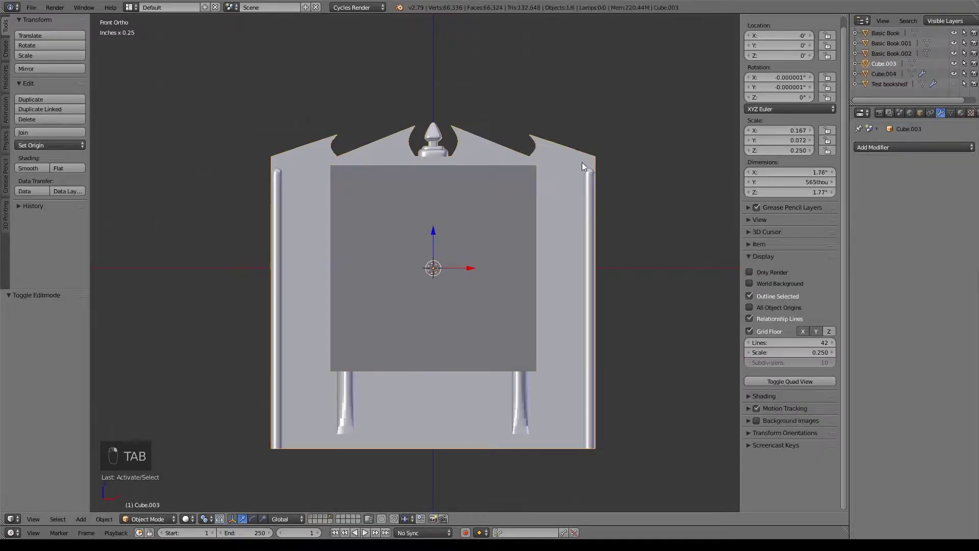
pyautogui.doubleClick(885, 65)
pyautogui.write('B')
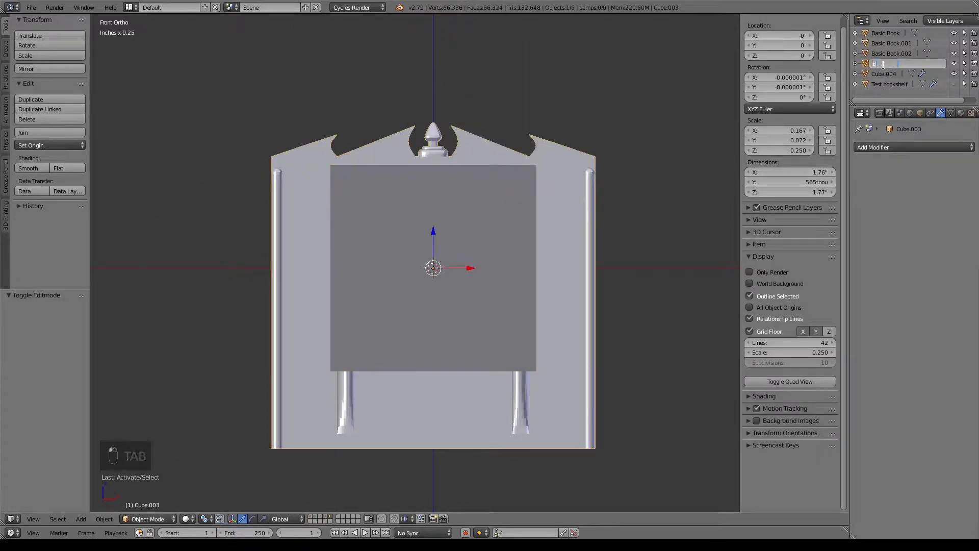
pyautogui.write('ookshe')
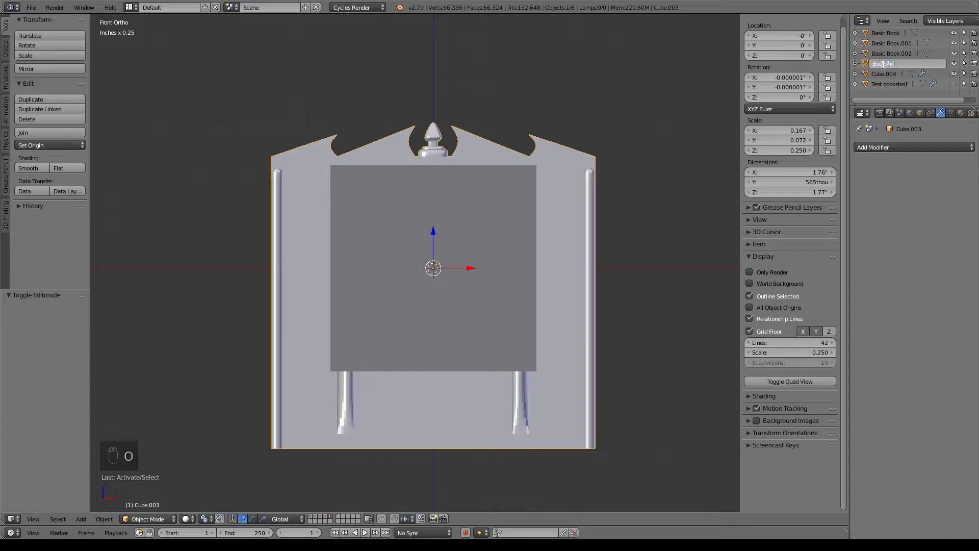
pyautogui.write('l main')
pyautogui.press('Return')
pyautogui.doubleClick(898, 65)
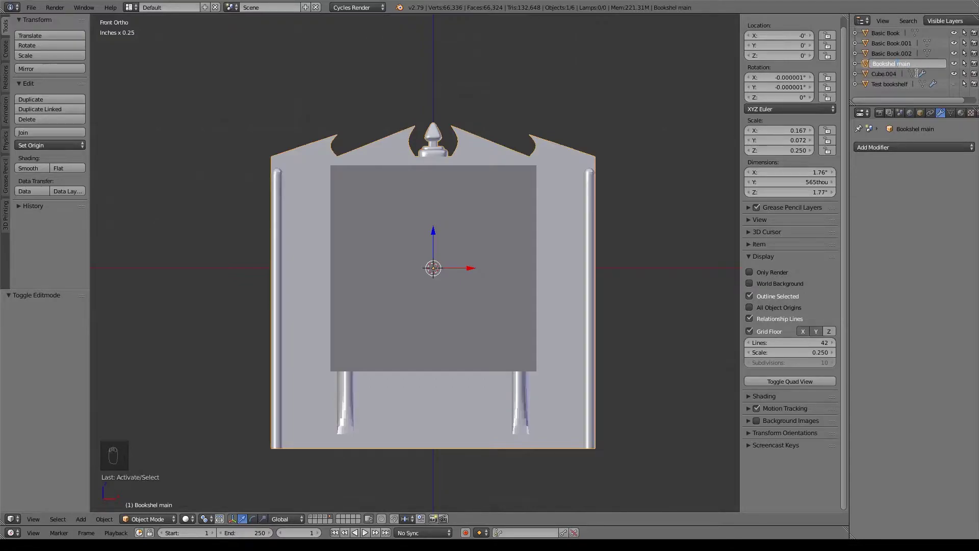
pyautogui.press('Return')
# Rename the mirrored cube as "Open Book"
pyautogui.rightClick(487, 190)
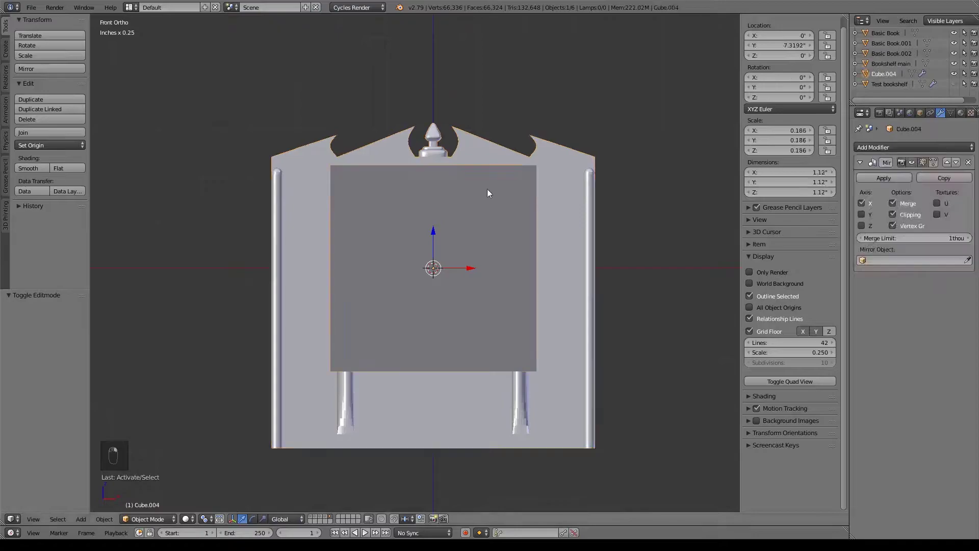
pyautogui.doubleClick(884, 75)
pyautogui.write('On')
pyautogui.write('en Book')
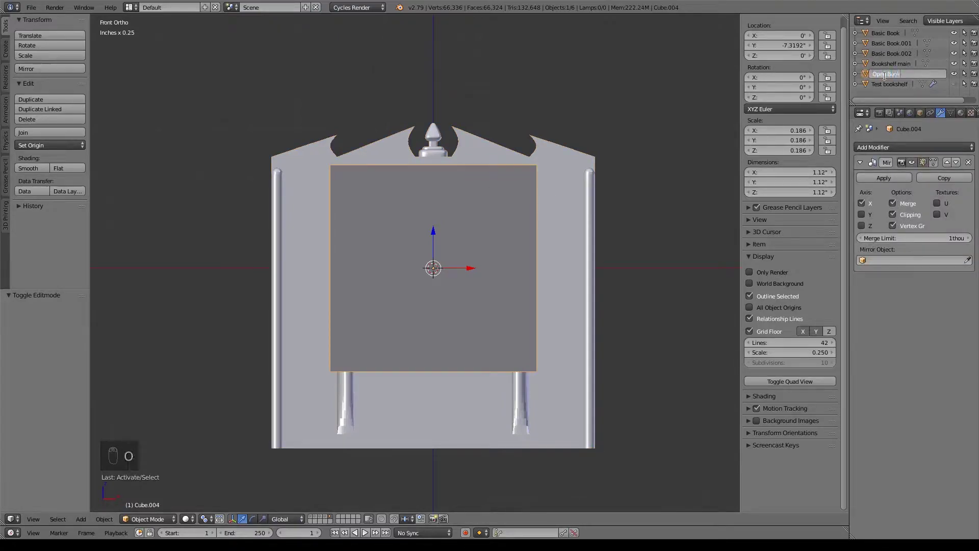
pyautogui.press('Return')
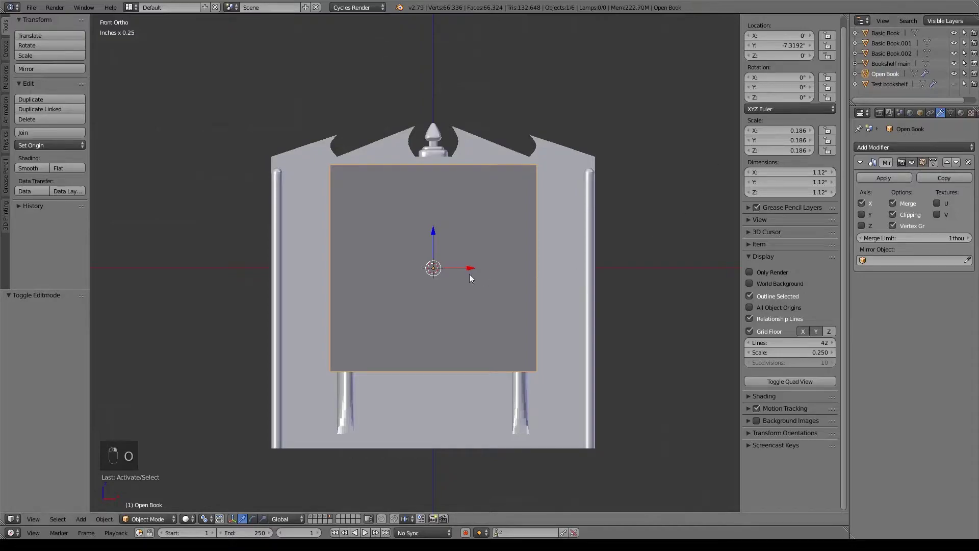
# Hide the three Basic Book objects and Bookshelf main so only Open Book is displayed
pyautogui.click(954, 33)
pyautogui.click(954, 53)
pyautogui.click(954, 43)
pyautogui.click(954, 63)
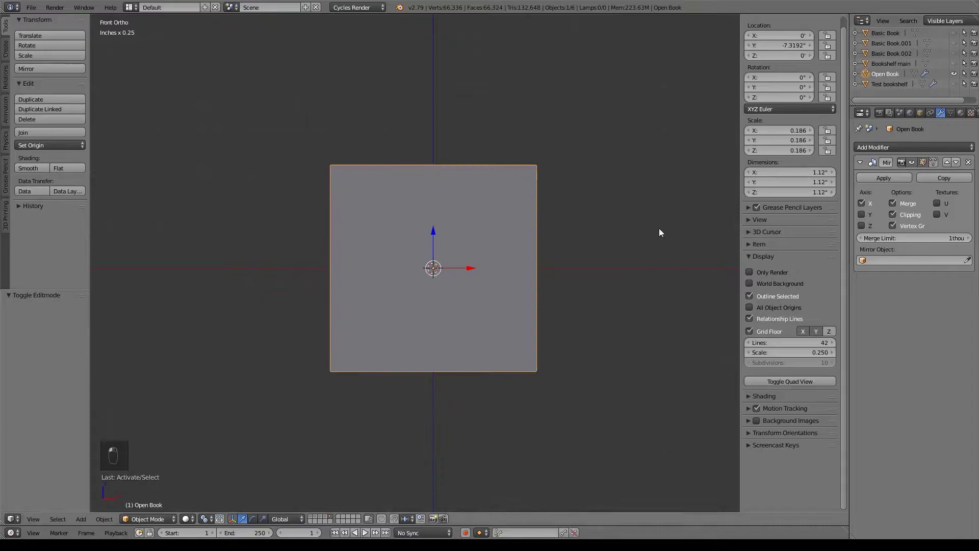
# Flatten the whole Open Book mesh by scaling it along Z to about 0.2, using wireframe display
pyautogui.press('Tab')
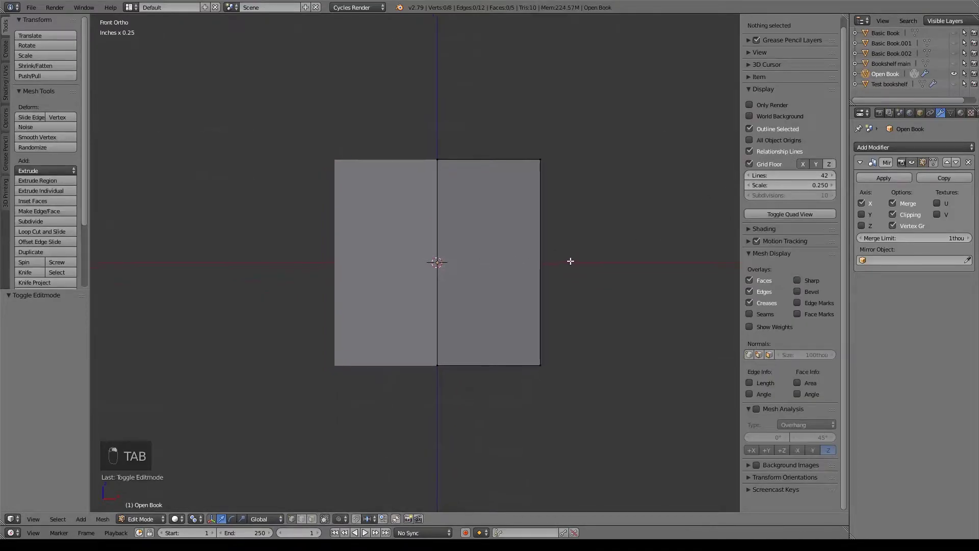
pyautogui.moveTo(655, 262); pyautogui.dragTo(614, 275, button='middle')
pyautogui.press('s')
pyautogui.press('z')
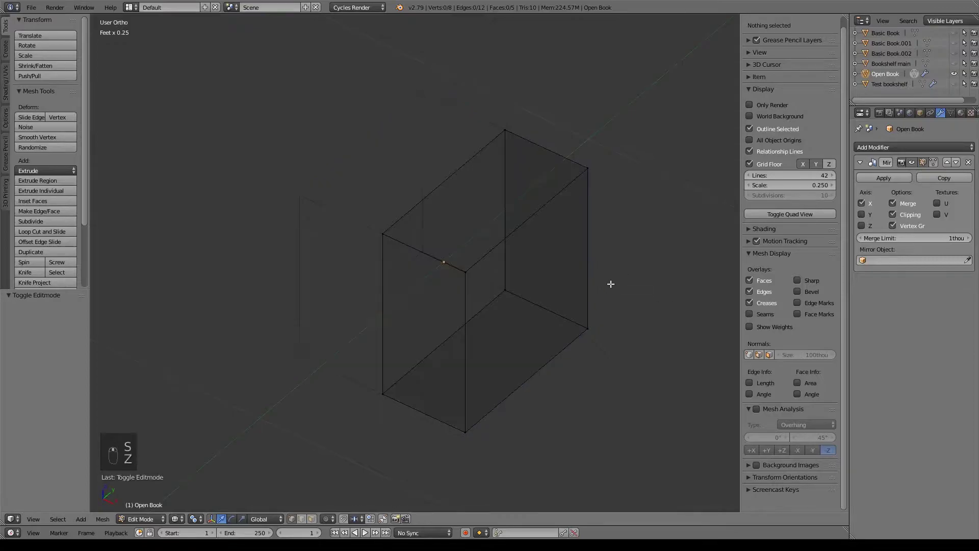
pyautogui.press('a')
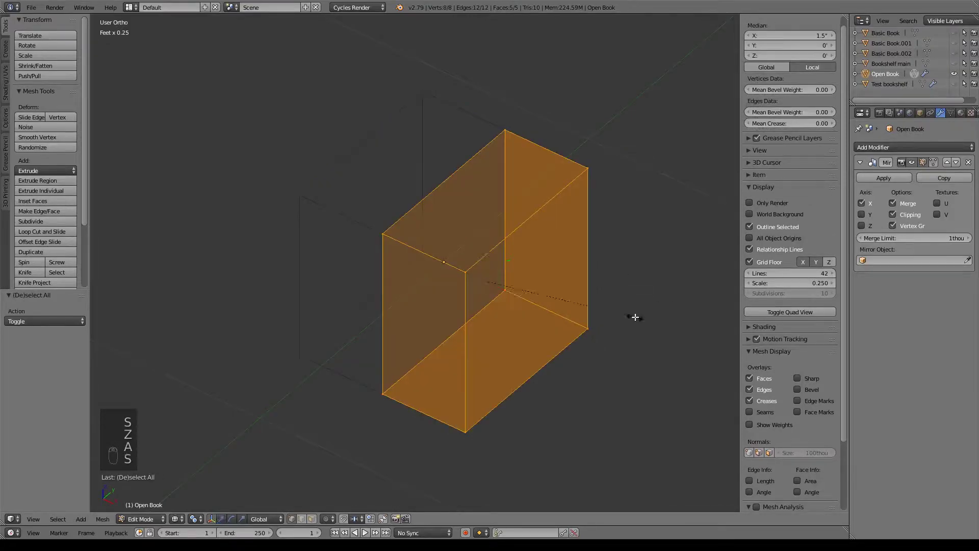
pyautogui.press('s')
pyautogui.press('z')
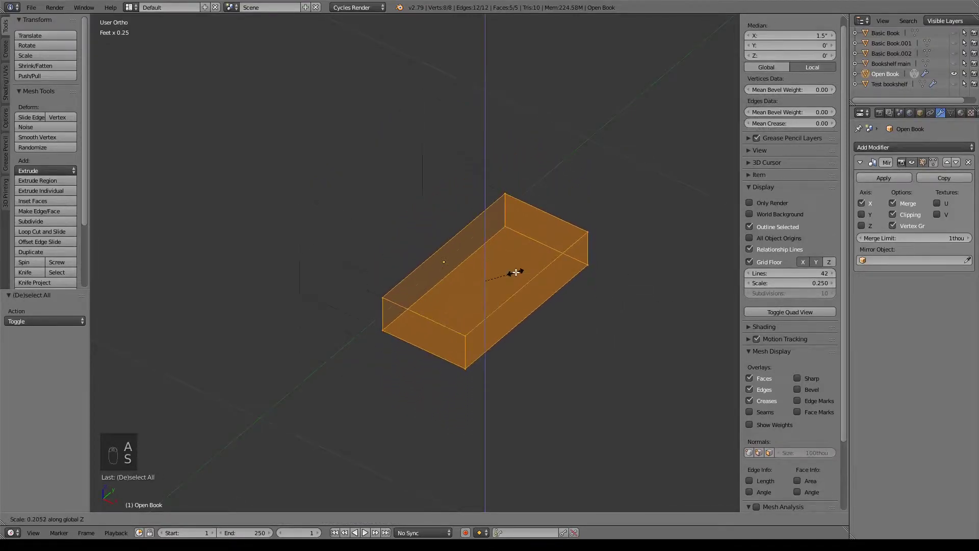
pyautogui.click(519, 276)
# Widen the open book by moving its outer edge vertices about 158 thou along X in top view
pyautogui.moveTo(518, 275); pyautogui.dragTo(603, 277, button='middle')
pyautogui.press('KP_7')
pyautogui.press('a')
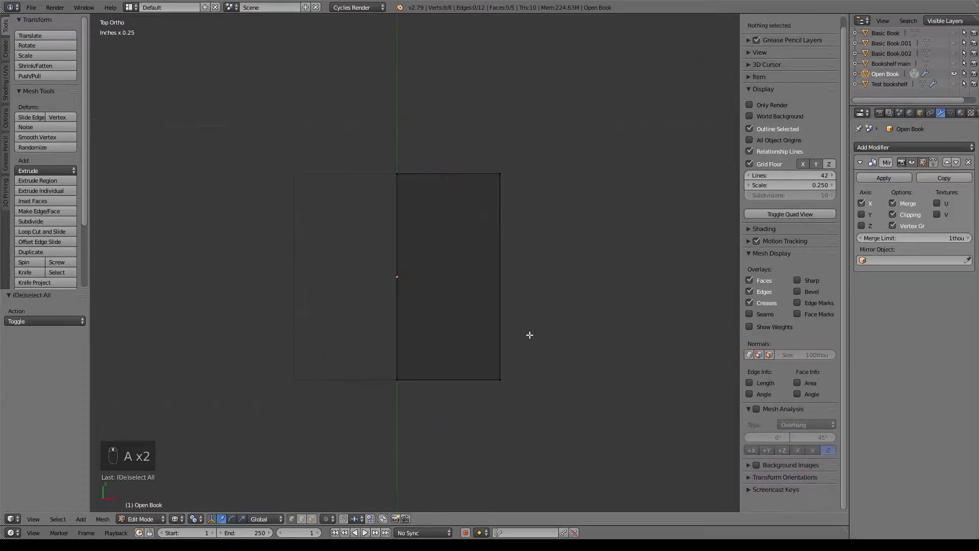
pyautogui.press('b')
pyautogui.moveTo(470, 127); pyautogui.dragTo(595, 461)
pyautogui.moveTo(544, 276); pyautogui.dragTo(569, 280)
# Add four evenly spaced edge loops along Y across the open book's page half
pyautogui.keyDown('shift'); pyautogui.moveTo(531, 360); pyautogui.dragTo(538, 365, button='middle'); pyautogui.keyUp('shift')
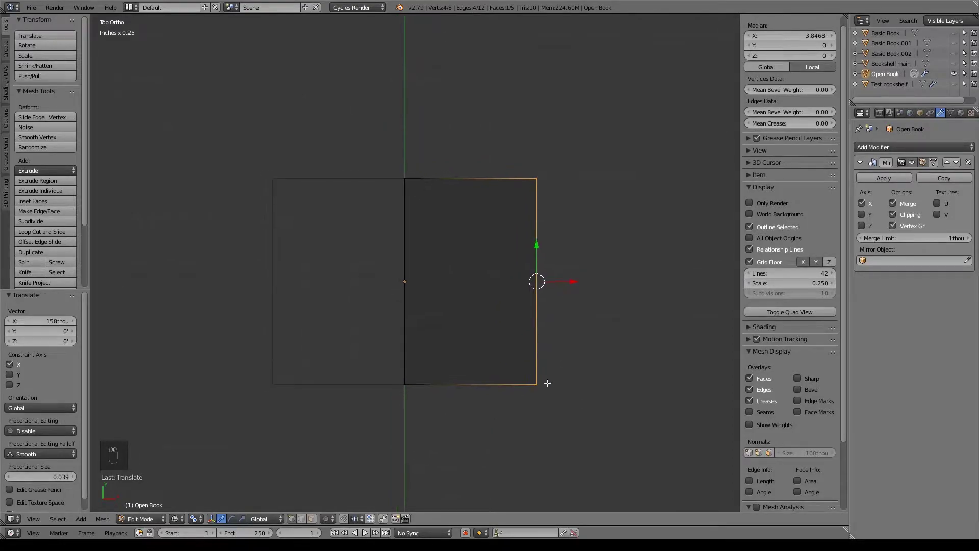
pyautogui.hotkey('ctrl', 'r')
pyautogui.scroll(2, 452, 199)
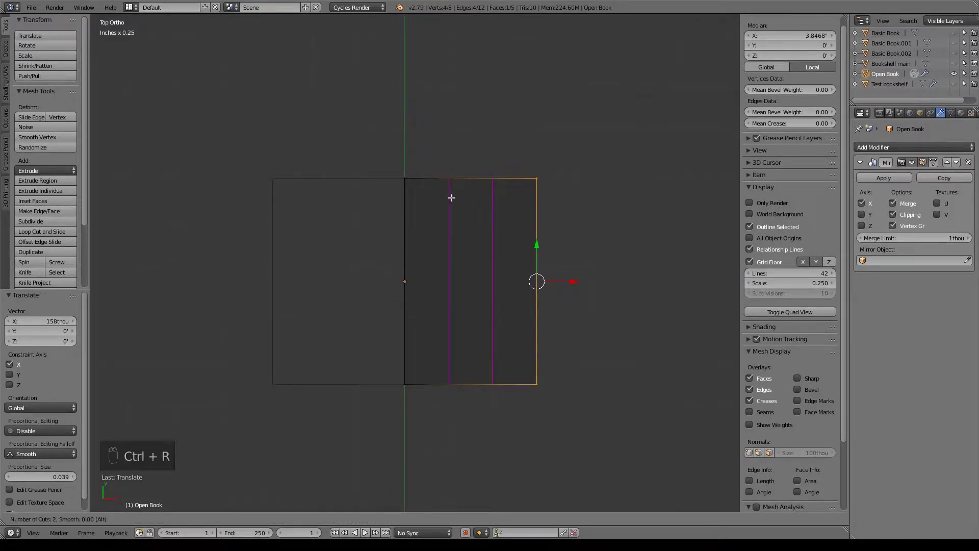
pyautogui.scroll(1, 451, 198)
pyautogui.click(451, 198)
pyautogui.rightClick(452, 198)
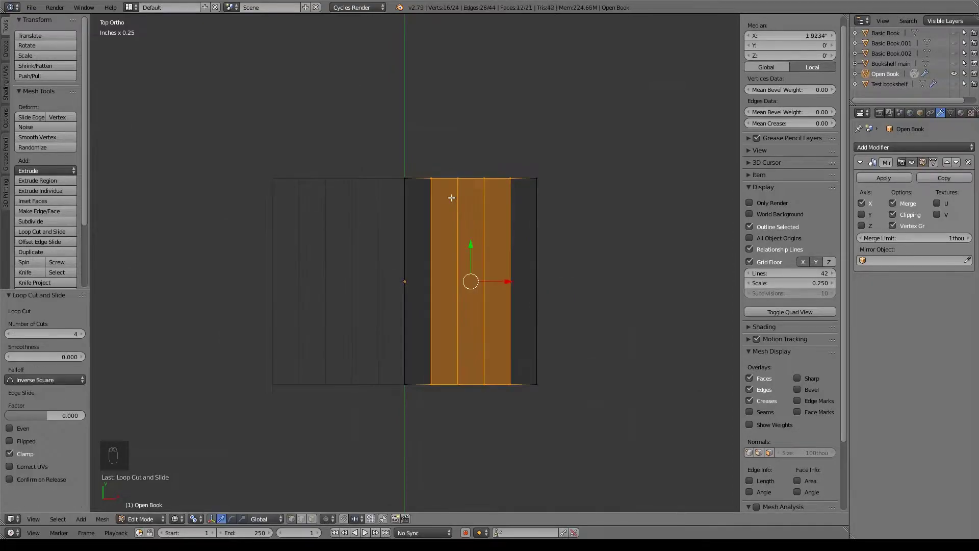
pyautogui.scroll(2, 532, 380)
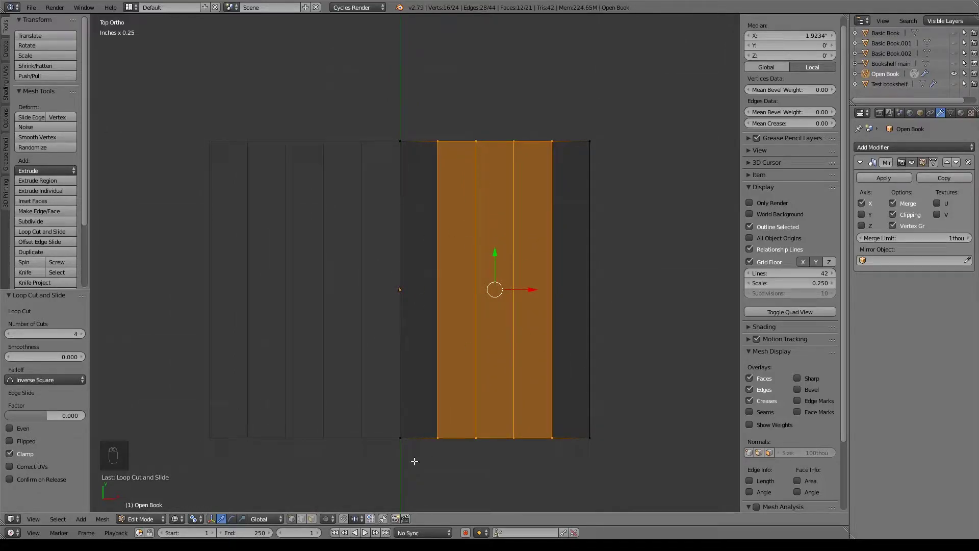
# Raise the upper page edge second out from the spine about 72 thou along Z, using Connected proportional editing with a size of about 0.26
pyautogui.click(301, 518)
pyautogui.rightClick(476, 292)
pyautogui.moveTo(512, 420); pyautogui.dragTo(529, 295, button='middle')
pyautogui.press('KP_1')
pyautogui.press('z')
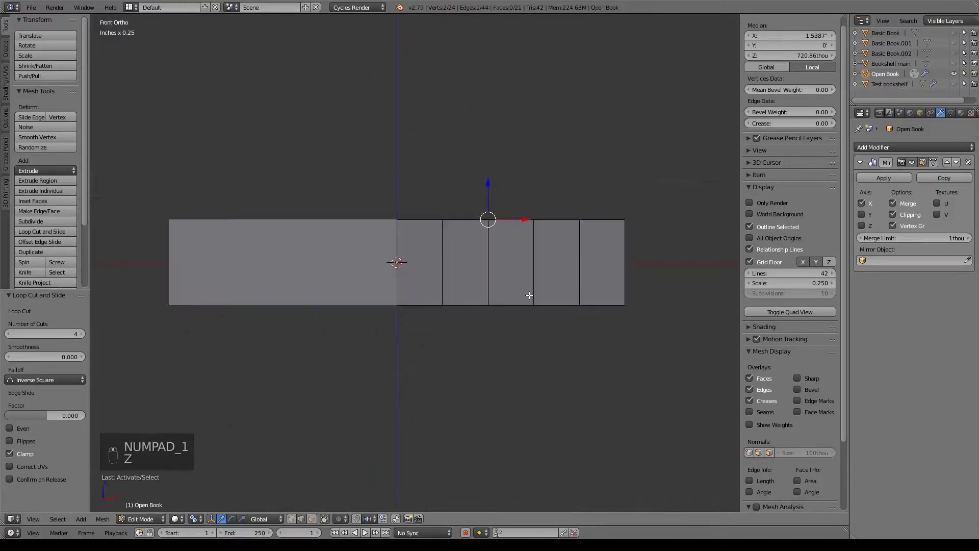
pyautogui.press('g')
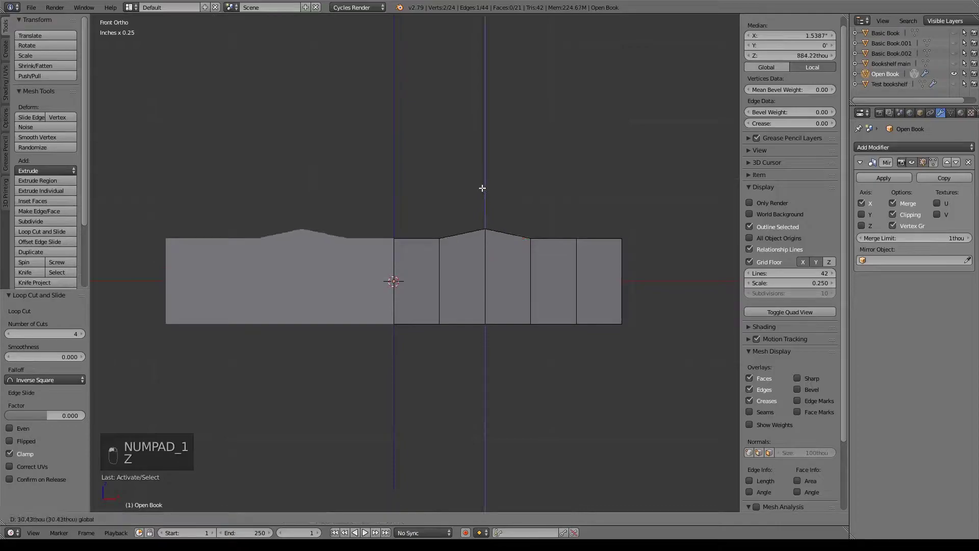
pyautogui.rightClick(480, 194)
pyautogui.click(338, 519)
pyautogui.click(349, 475)
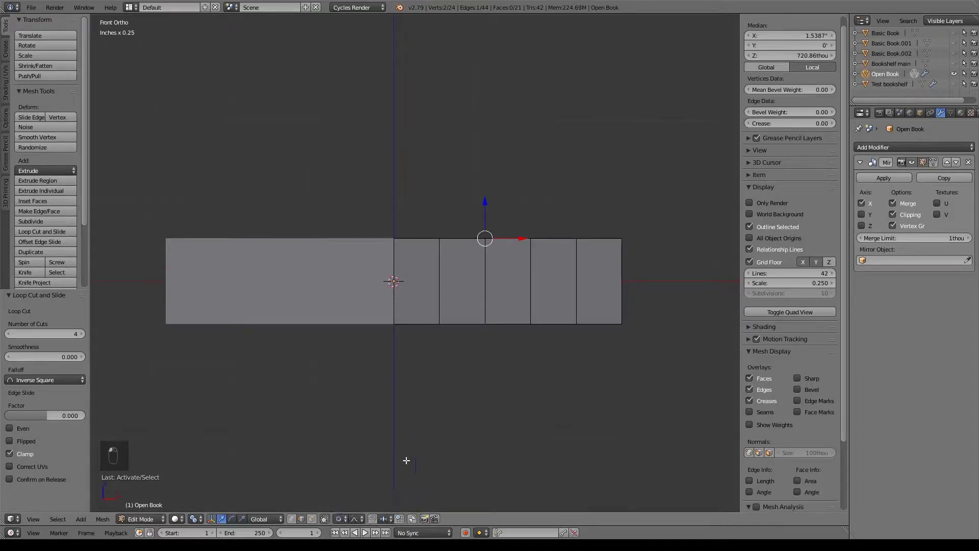
pyautogui.press('g')
pyautogui.scroll(-3, 485, 197)
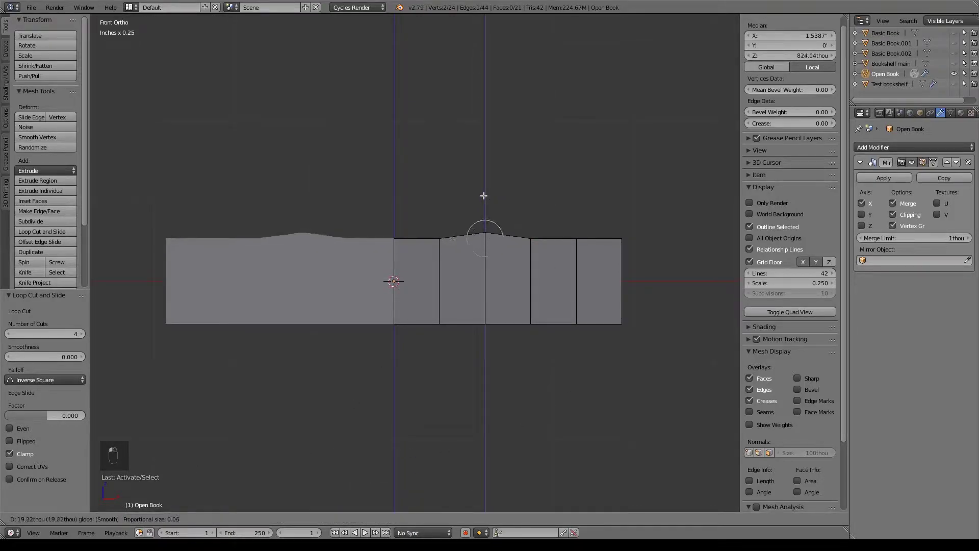
pyautogui.scroll(-8, 484, 196)
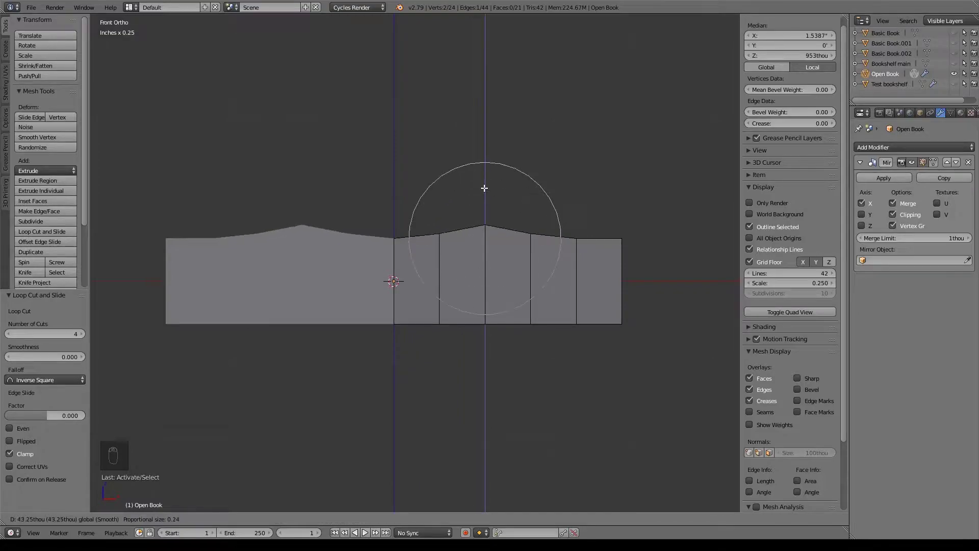
pyautogui.scroll(-2, 484, 179)
pyautogui.scroll(3, 484, 179)
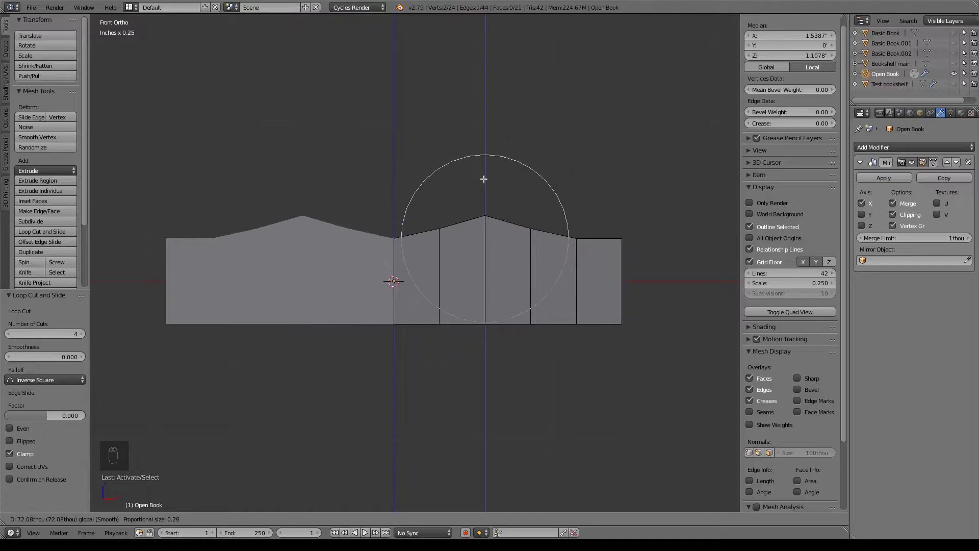
pyautogui.click(484, 179)
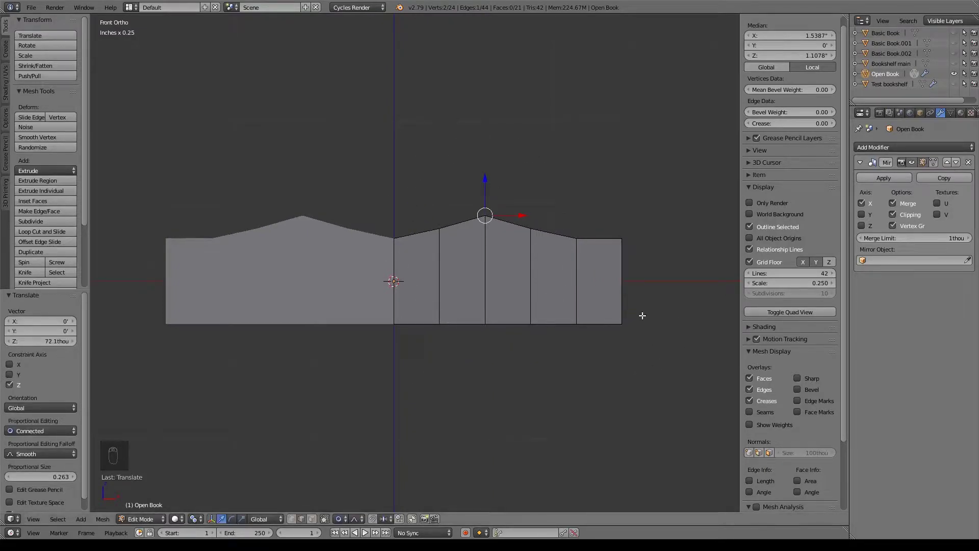
# Add one horizontal edge loop around the page half, slid toward the base with a factor of about 0.7
pyautogui.hotkey('ctrl', 'r')
pyautogui.click(610, 294)
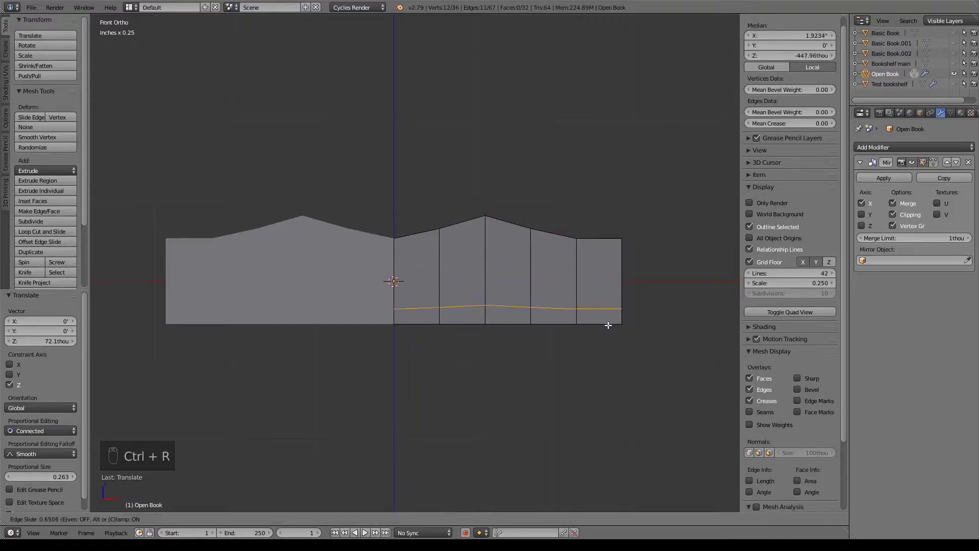
pyautogui.click(606, 326)
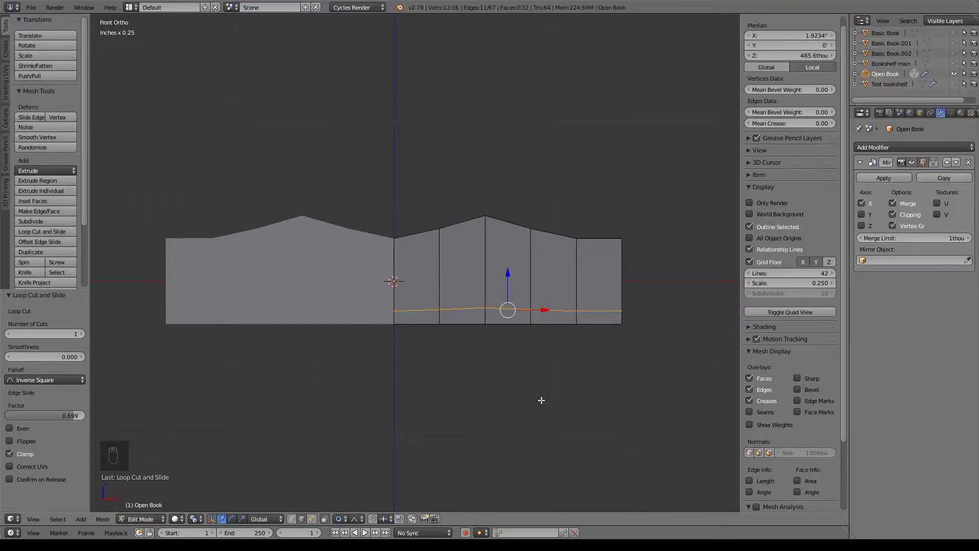
# Disable proportional editing and level the new horizontal edge loop by scaling it to 0 along Z
pyautogui.press('s')
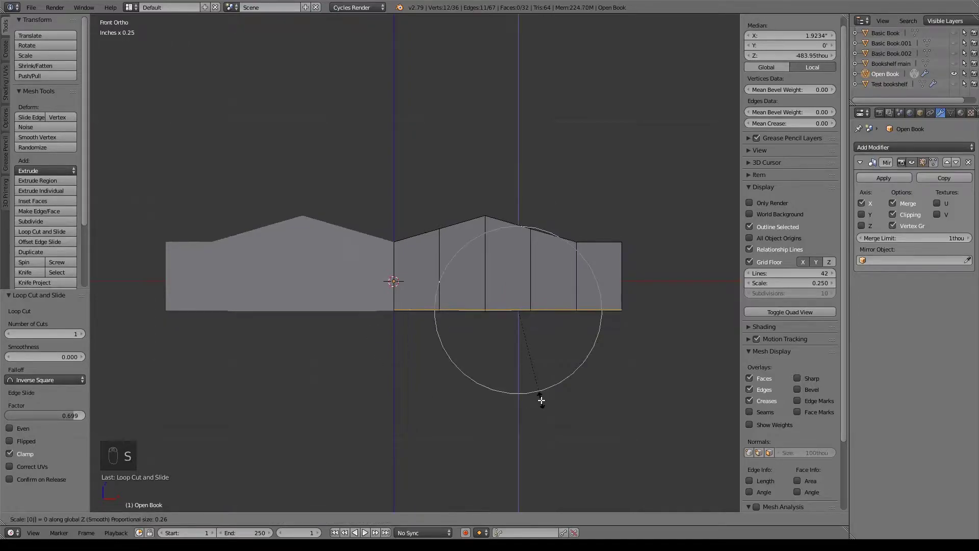
pyautogui.rightClick(541, 397)
pyautogui.click(338, 519)
pyautogui.click(360, 504)
pyautogui.press('s')
pyautogui.press('z')
pyautogui.press('0')
pyautogui.press('Return')
pyautogui.moveTo(656, 338); pyautogui.dragTo(526, 352, button='middle')
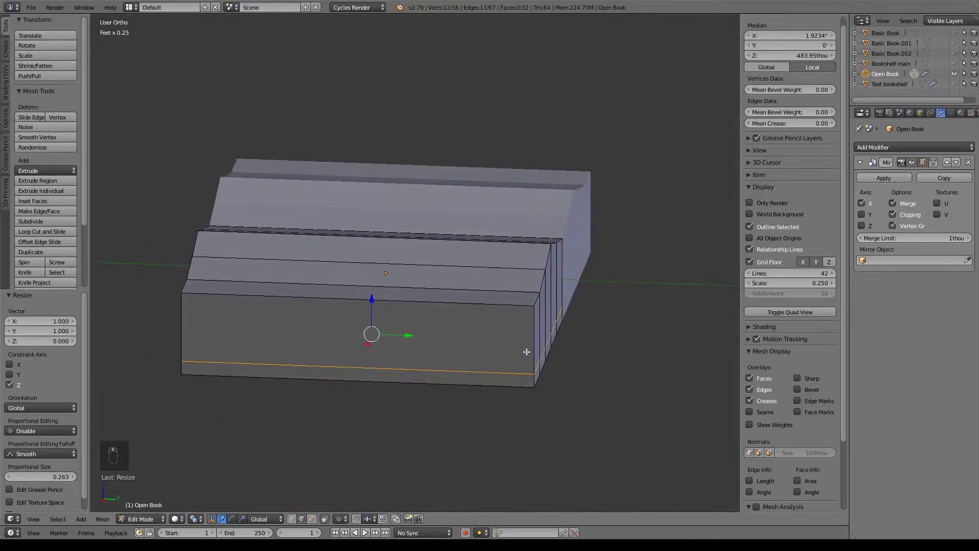
# Select all the book's bottom vertices in wireframe front view and flatten them by scaling to 0 along Z
pyautogui.press('KP_1')
pyautogui.click(295, 519)
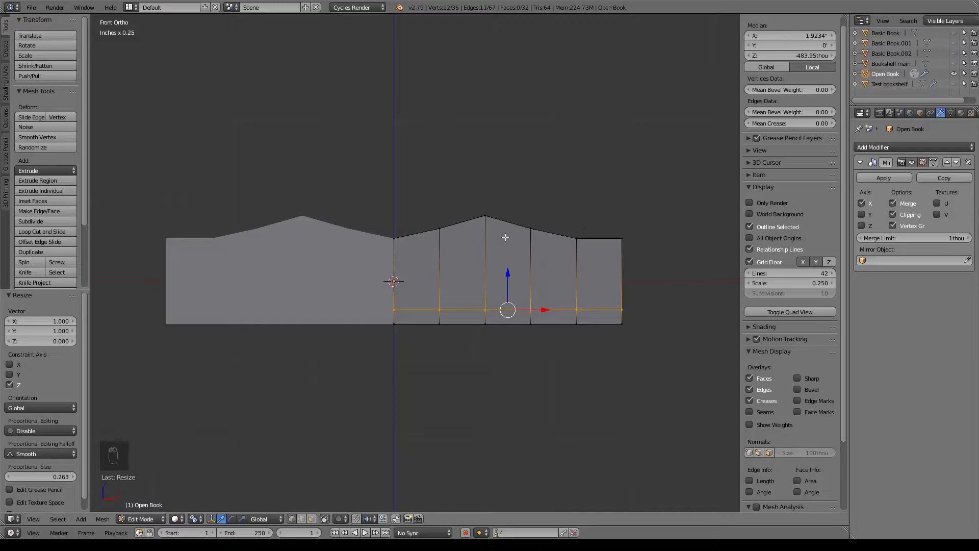
pyautogui.press('a')
pyautogui.press('z')
pyautogui.press('v')
pyautogui.press('b')
pyautogui.moveTo(383, 315); pyautogui.dragTo(735, 393)
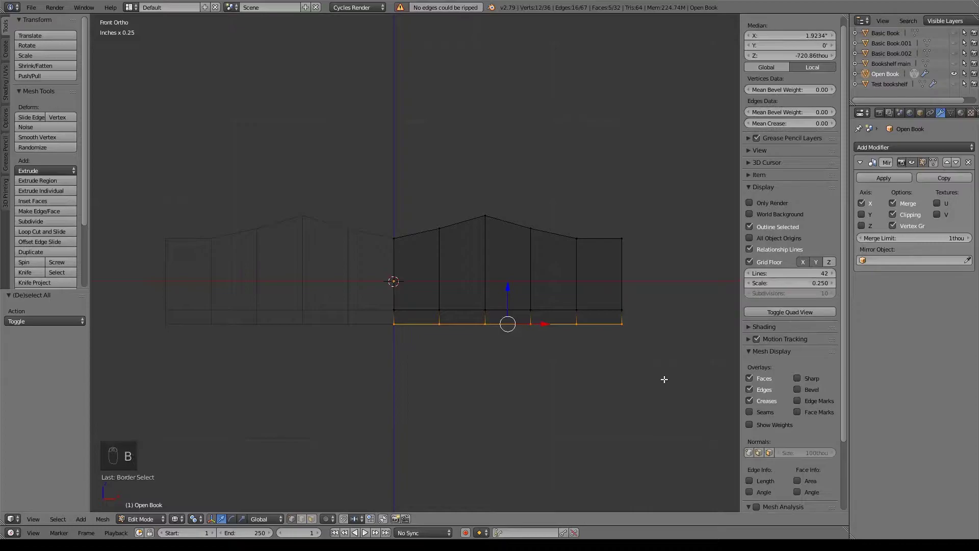
pyautogui.press('s')
pyautogui.press('z')
pyautogui.press('0')
pyautogui.click(664, 379)
# Add a Subdivision Surface modifier to Open Book with 2 view subdivisions, and display the mesh in solid shading
pyautogui.keyDown('shift'); pyautogui.moveTo(663, 380); pyautogui.dragTo(652, 380, button='middle'); pyautogui.keyUp('shift')
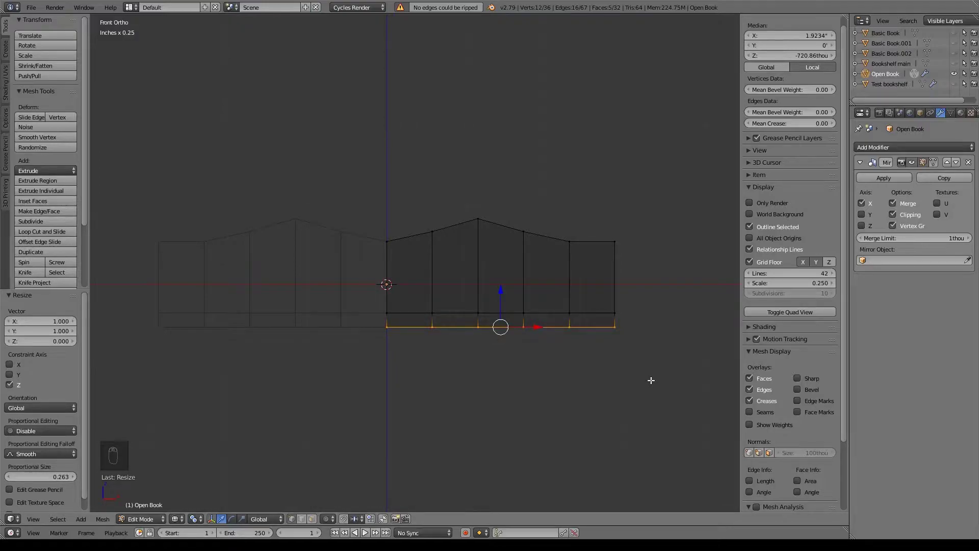
pyautogui.keyDown('shift'); pyautogui.moveTo(627, 354); pyautogui.dragTo(620, 400, button='middle'); pyautogui.keyUp('shift')
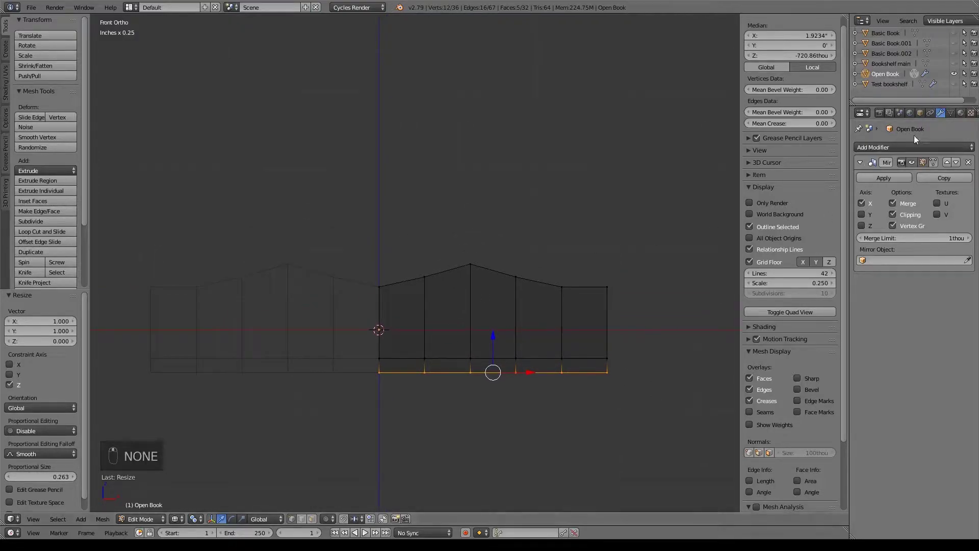
pyautogui.moveTo(672, 371); pyautogui.dragTo(658, 372, button='middle')
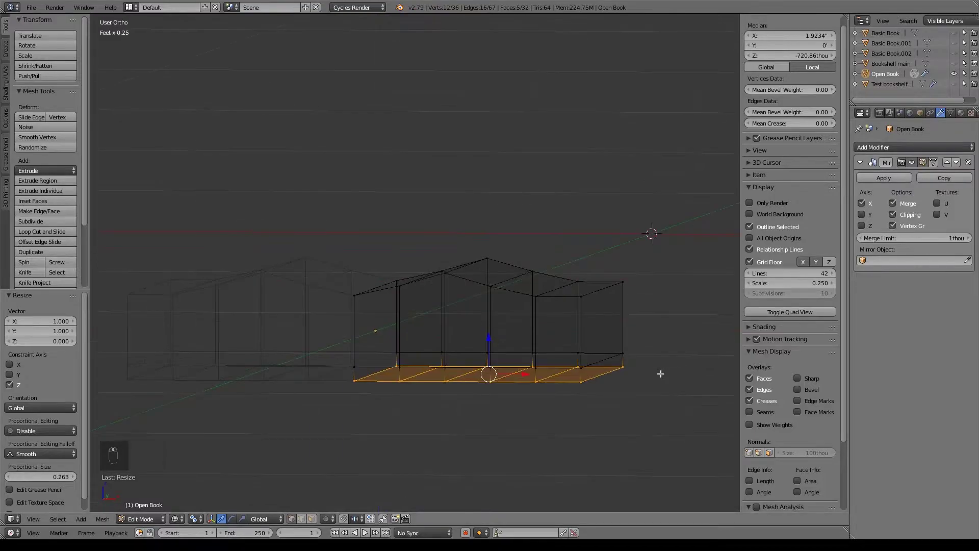
pyautogui.click(937, 148)
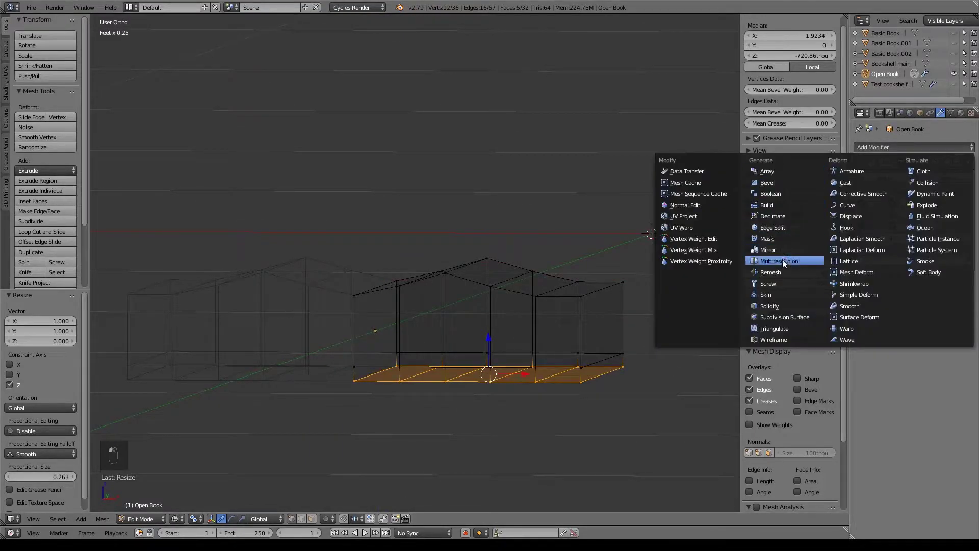
pyautogui.click(781, 317)
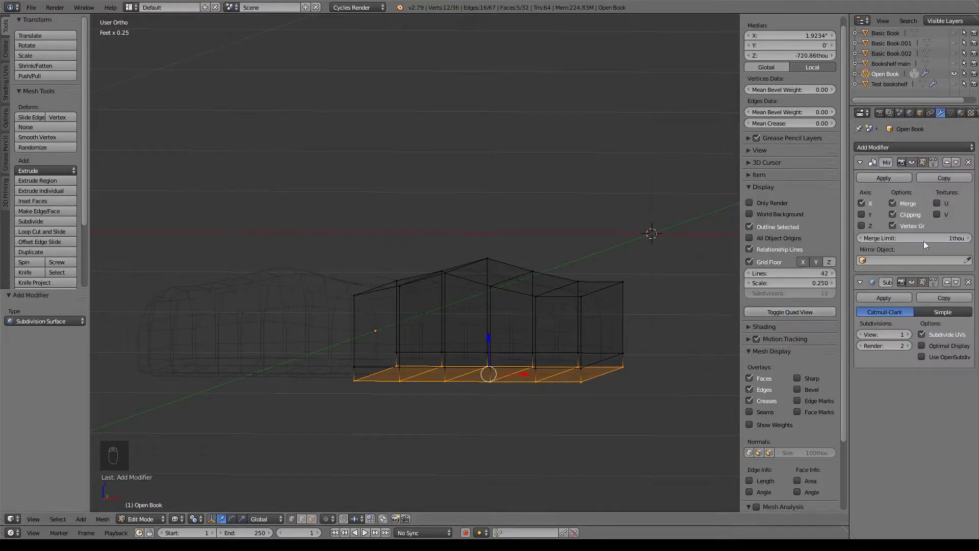
pyautogui.click(908, 334)
pyautogui.click(908, 334)
pyautogui.click(862, 335)
pyautogui.press('z')
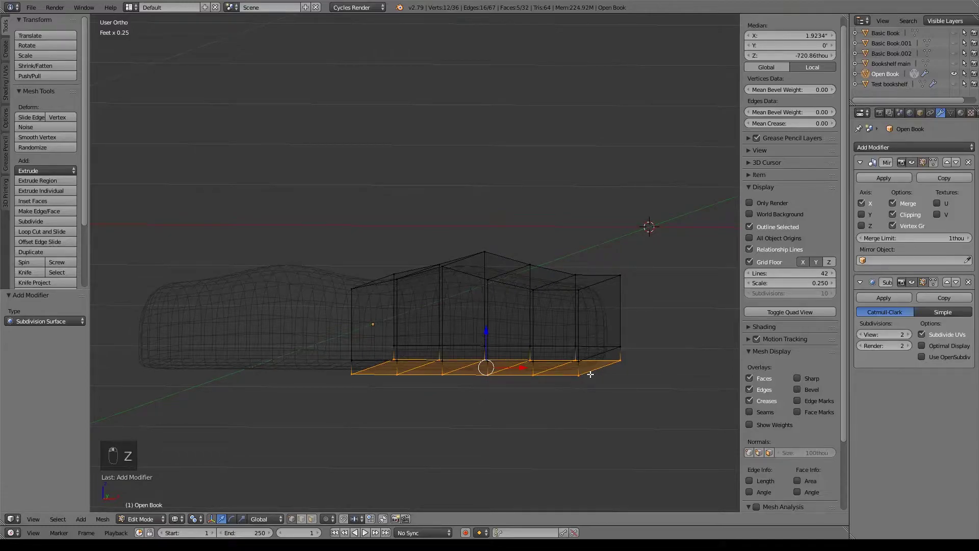
pyautogui.press('z')
pyautogui.moveTo(590, 373)
pyautogui.keyDown('shift'); pyautogui.mouseDown(button='middle')
pyautogui.moveTo(596, 328)
pyautogui.moveTo(613, 354)
pyautogui.mouseUp(button='middle'); pyautogui.keyUp('shift')
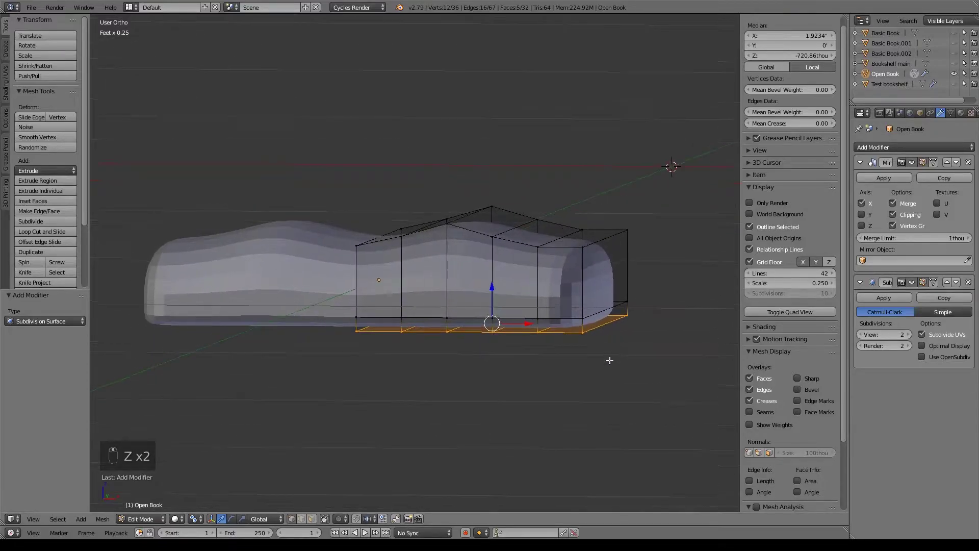
# Extrude the narrow band of side faces around the book's base and scale the extrusion along Y to about 1.056
pyautogui.keyDown('alt'); pyautogui.keyDown('shift'); pyautogui.rightClick(584, 329); pyautogui.keyUp('shift'); pyautogui.keyUp('alt')
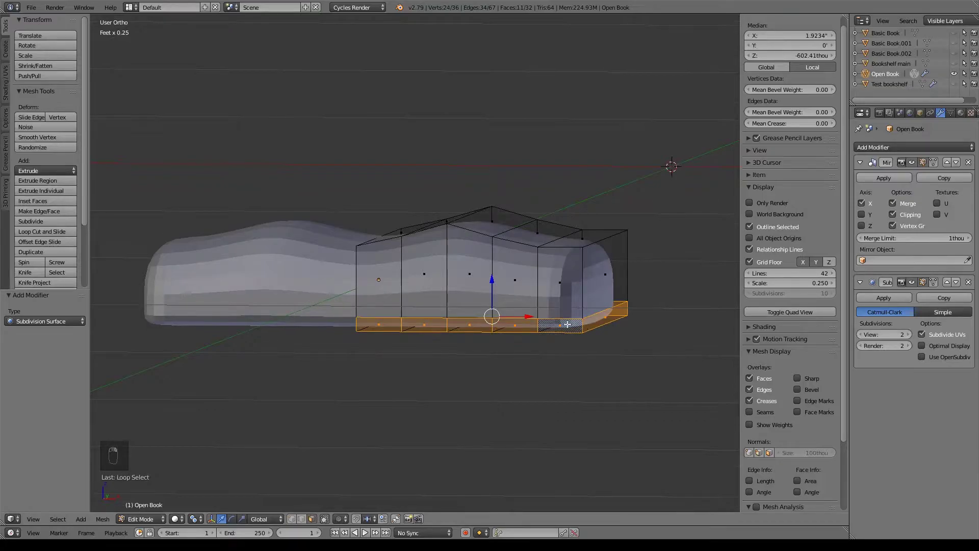
pyautogui.moveTo(543, 351); pyautogui.dragTo(503, 355, button='middle')
pyautogui.press('e')
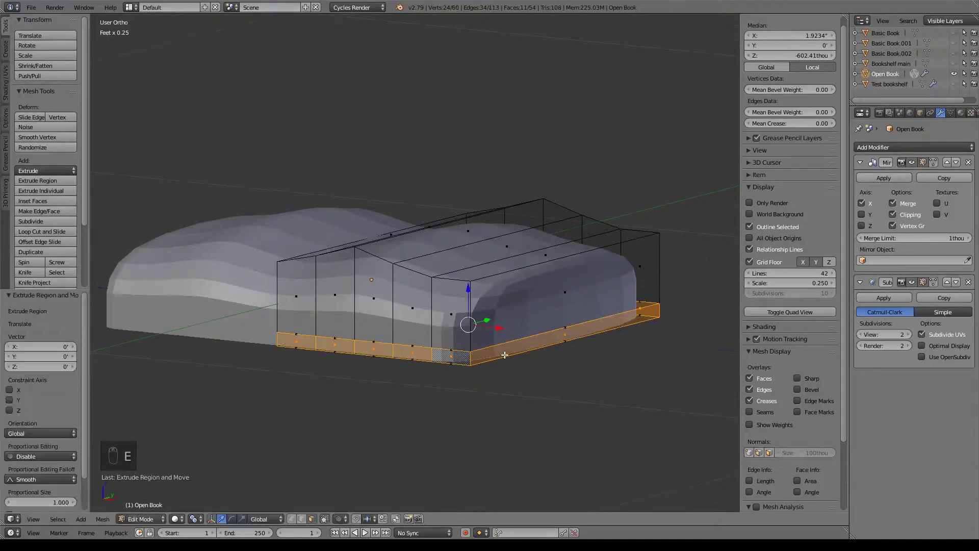
pyautogui.press('KP_7')
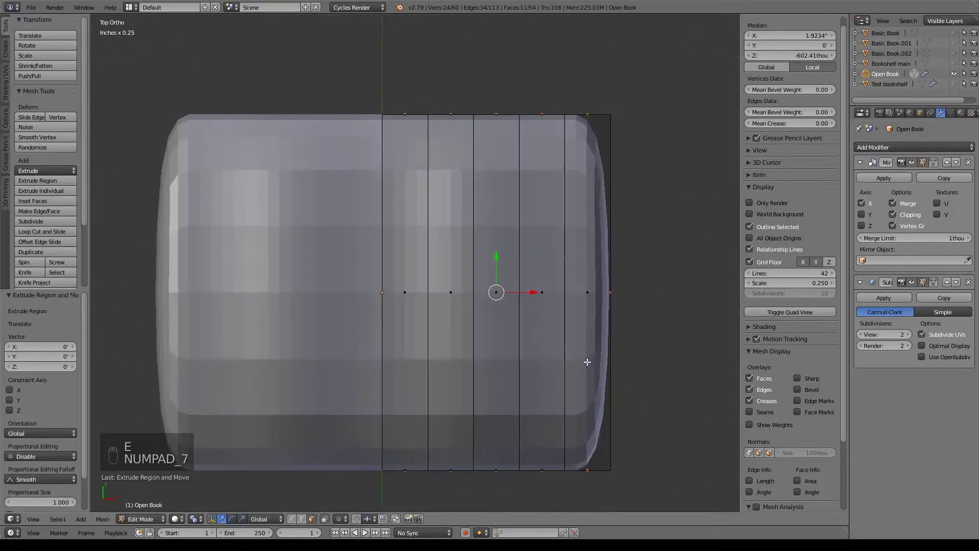
pyautogui.press('s')
pyautogui.press('y')
pyautogui.click(620, 330)
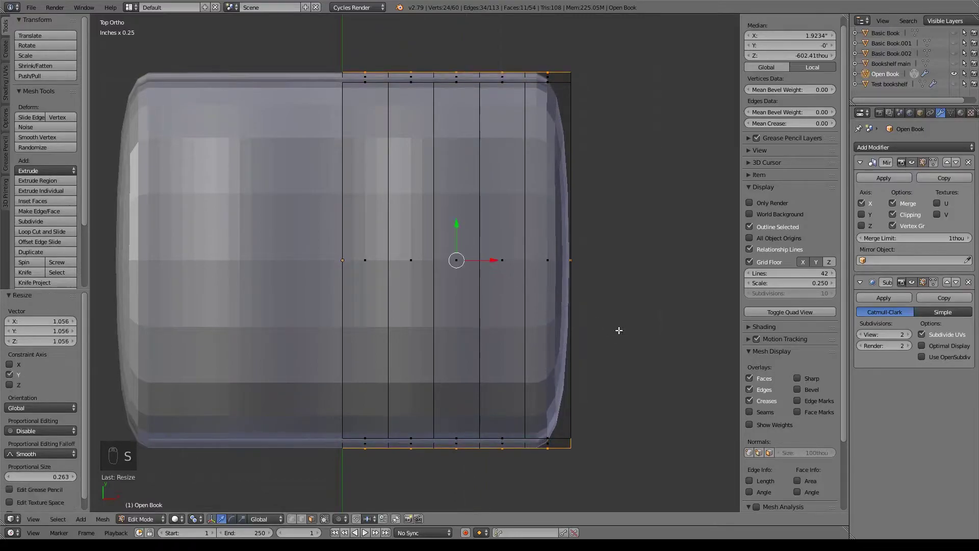
# Move the extruded band's outer end face about 51 thou outward along X in top view to form the cover overhang
pyautogui.moveTo(620, 300); pyautogui.dragTo(530, 372, button='middle')
pyautogui.rightClick(515, 387)
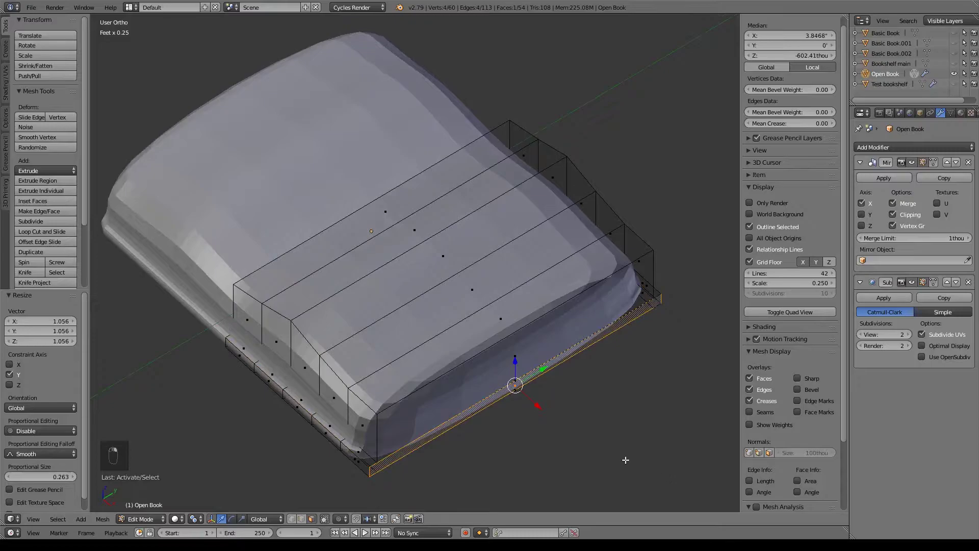
pyautogui.press('KP_7')
pyautogui.moveTo(603, 263); pyautogui.dragTo(623, 262)
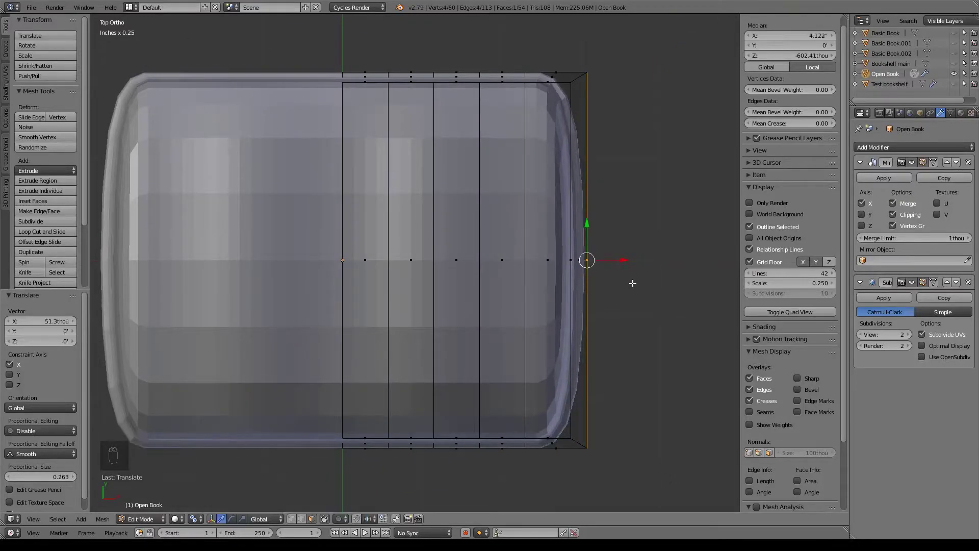
# Select the upper face loop of the cover rim and set its edge crease to 1
pyautogui.moveTo(623, 280); pyautogui.dragTo(359, 295, button='middle')
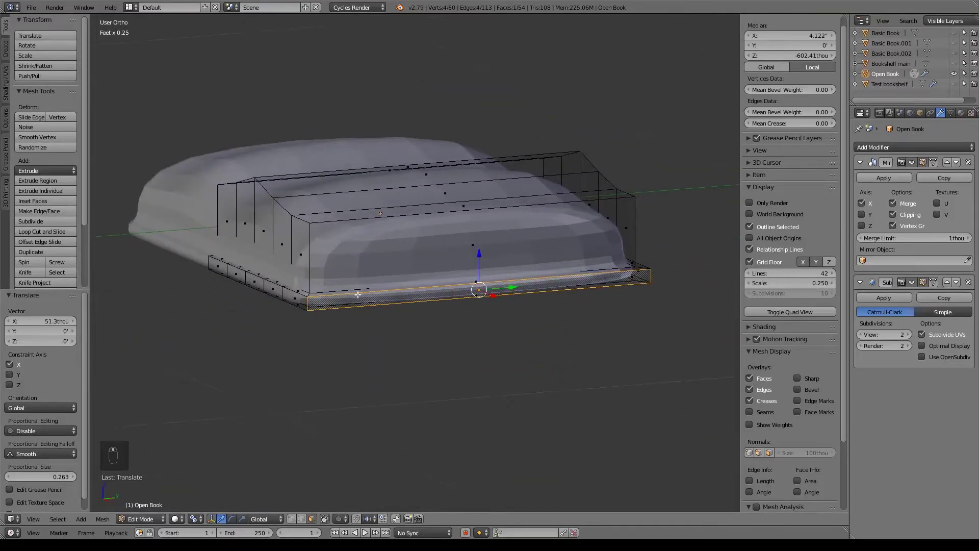
pyautogui.keyDown('alt'); pyautogui.keyDown('shift'); pyautogui.rightClick(308, 300); pyautogui.keyUp('shift'); pyautogui.keyUp('alt')
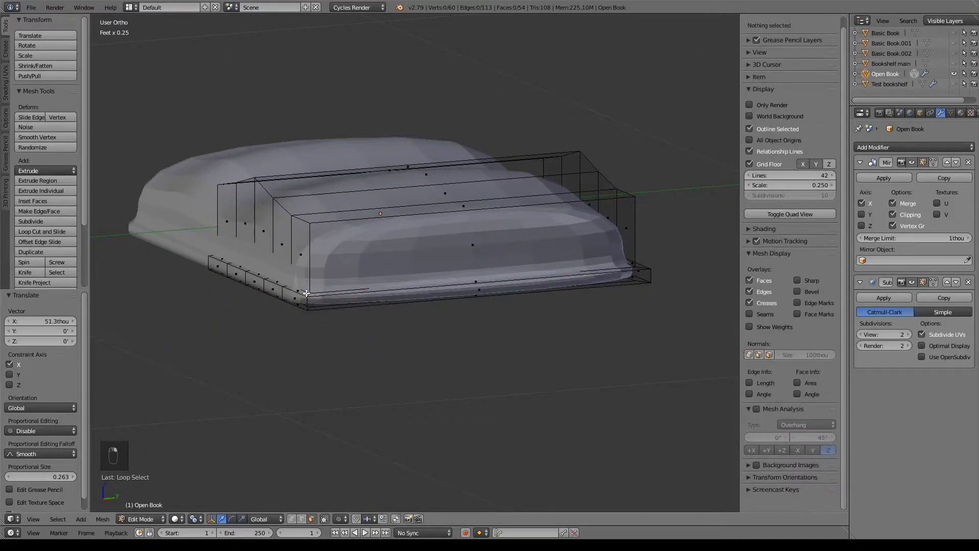
pyautogui.keyDown('alt'); pyautogui.rightClick(307, 293); pyautogui.keyUp('alt')
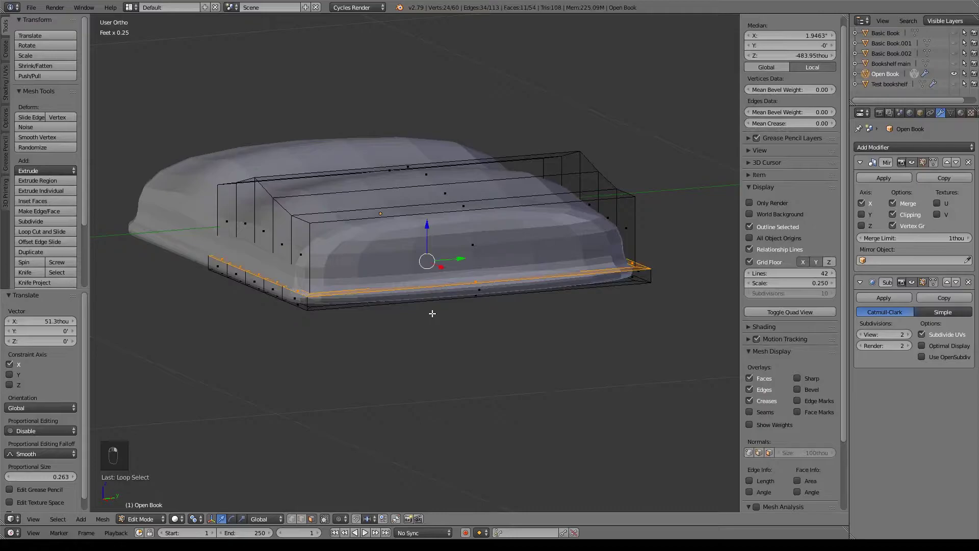
pyautogui.hotkey('shift', 'e')
pyautogui.click(266, 268)
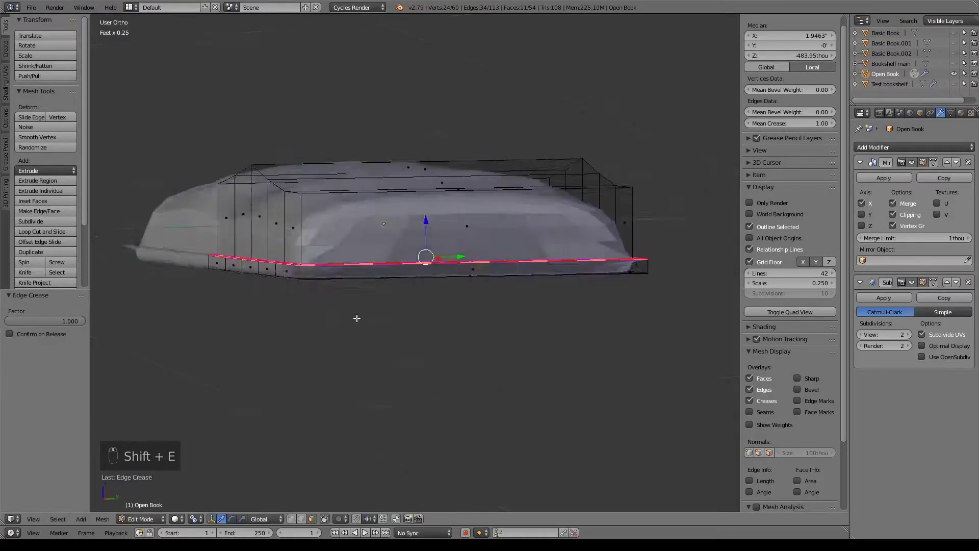
# Select the five faces on the cover's underside and set their edge crease to 1
pyautogui.moveTo(357, 321); pyautogui.dragTo(359, 271, button='middle')
pyautogui.keyDown('alt'); pyautogui.keyDown('shift'); pyautogui.rightClick(344, 182); pyautogui.keyUp('shift'); pyautogui.keyUp('alt')
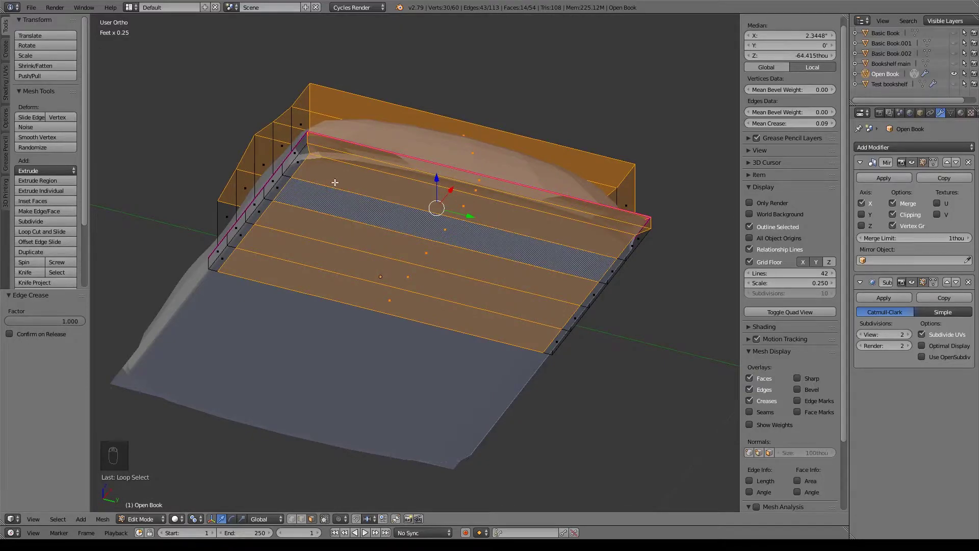
pyautogui.press('a')
pyautogui.press('b')
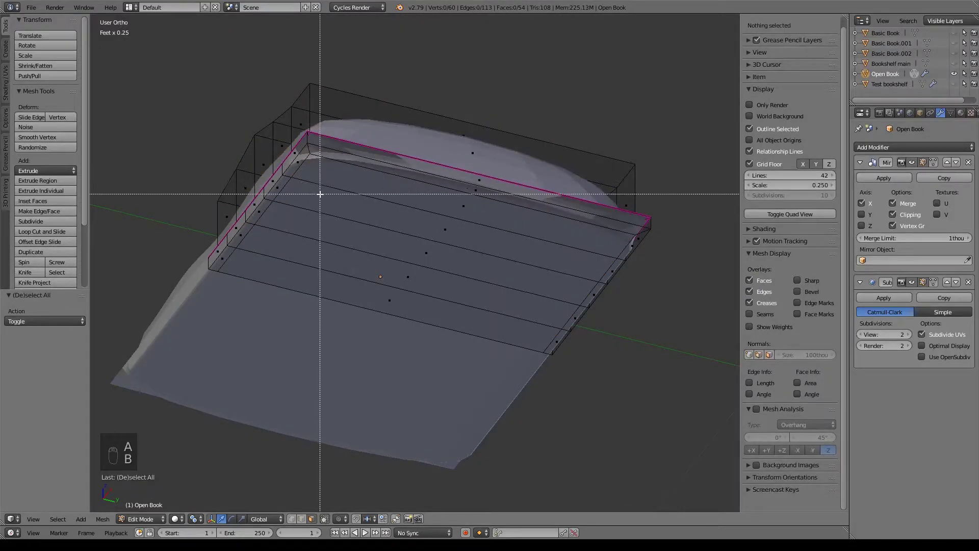
pyautogui.moveTo(320, 197); pyautogui.dragTo(467, 353)
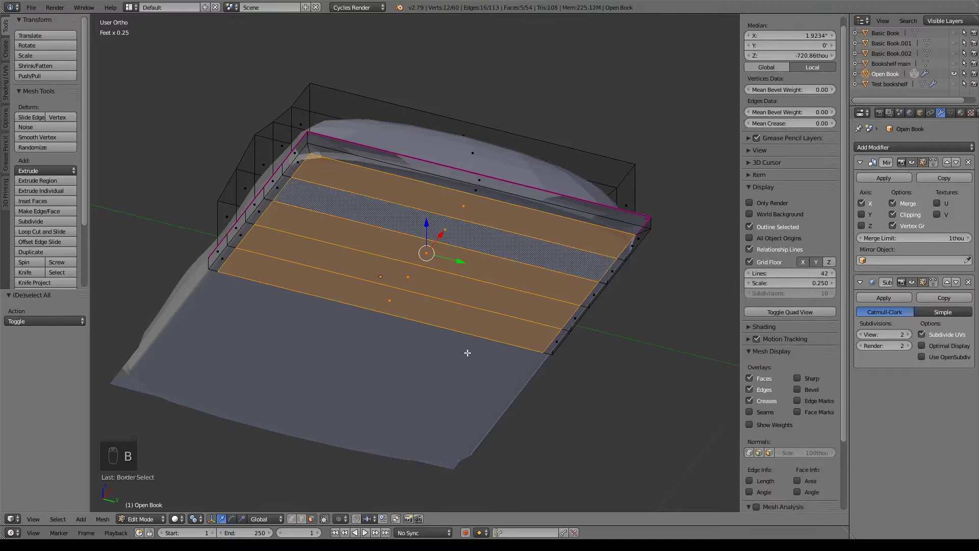
pyautogui.hotkey('shift', 'e')
pyautogui.click(651, 348)
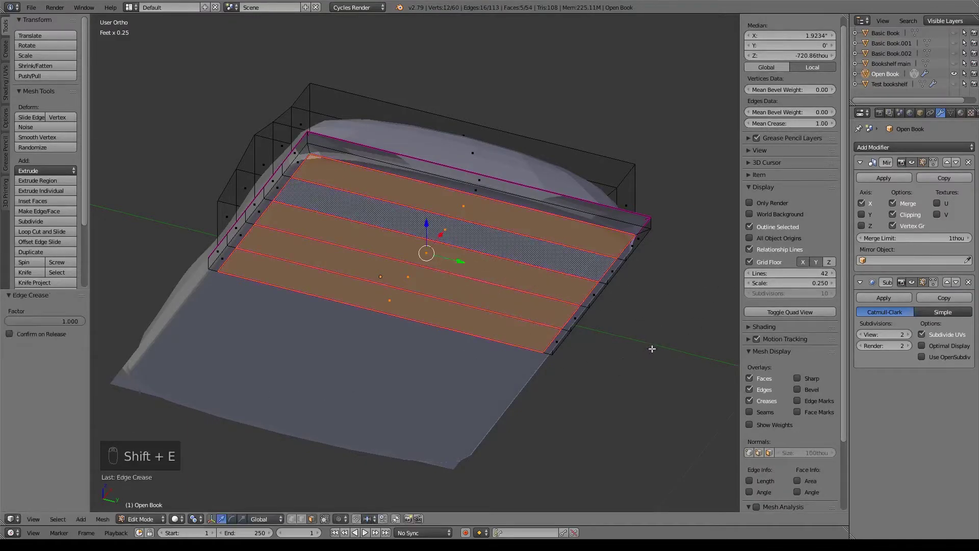
pyautogui.moveTo(532, 347); pyautogui.dragTo(517, 319, button='middle')
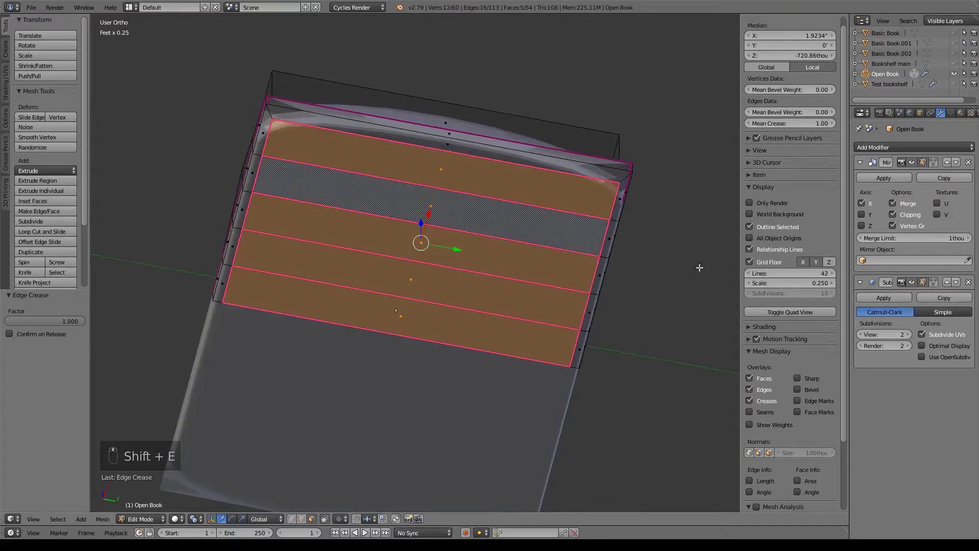
# Select the face loop bordering the cover's underside and set its edge crease to 1
pyautogui.keyDown('alt'); pyautogui.rightClick(628, 179); pyautogui.keyUp('alt')
pyautogui.hotkey('shift', 'e')
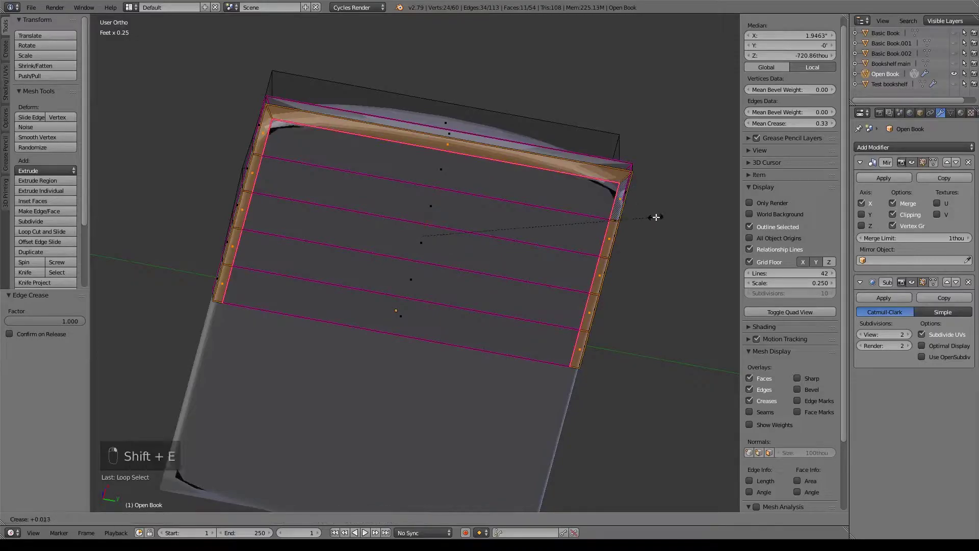
pyautogui.click(602, 301)
# Set the edge crease of both short vertical edges at the cover's outer corners to 1
pyautogui.moveTo(361, 266); pyautogui.dragTo(433, 342, button='middle')
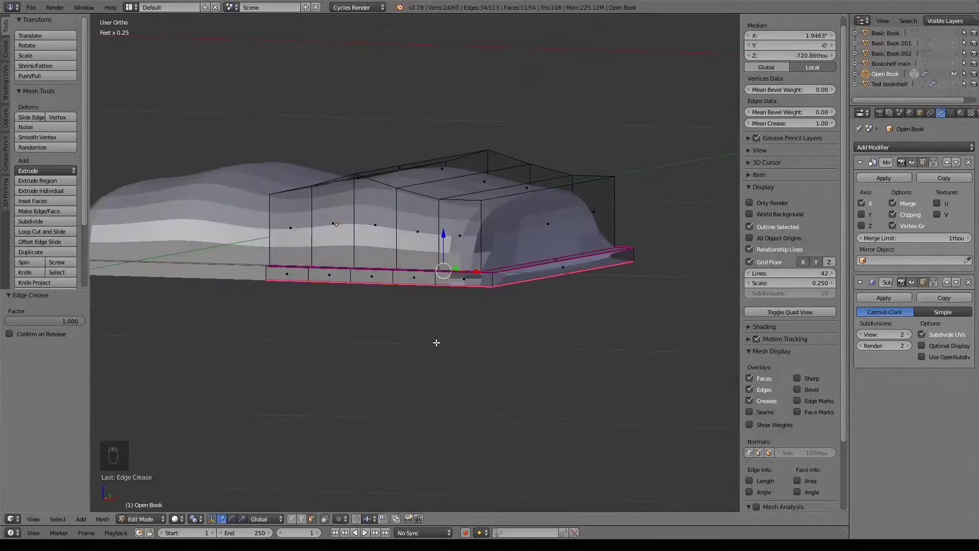
pyautogui.scroll(5, 433, 342)
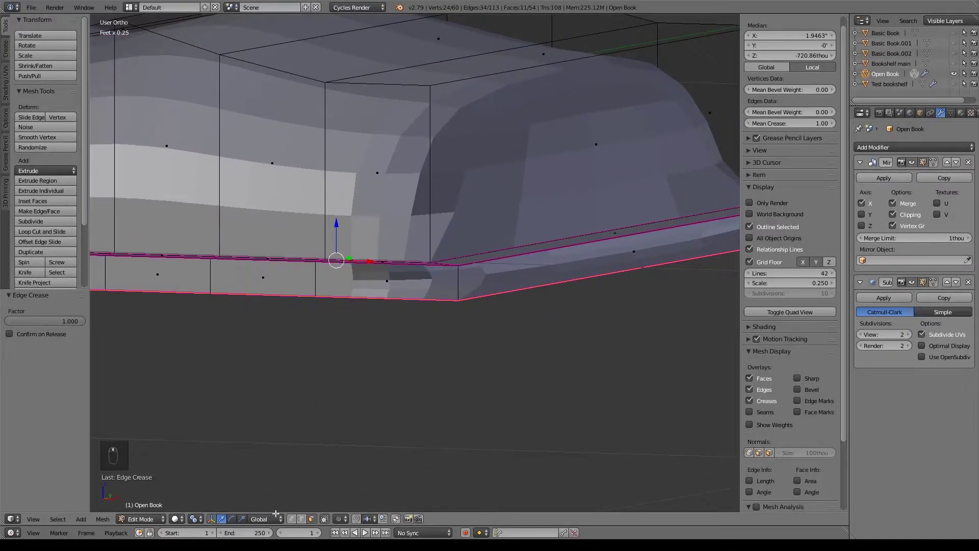
pyautogui.rightClick(456, 296)
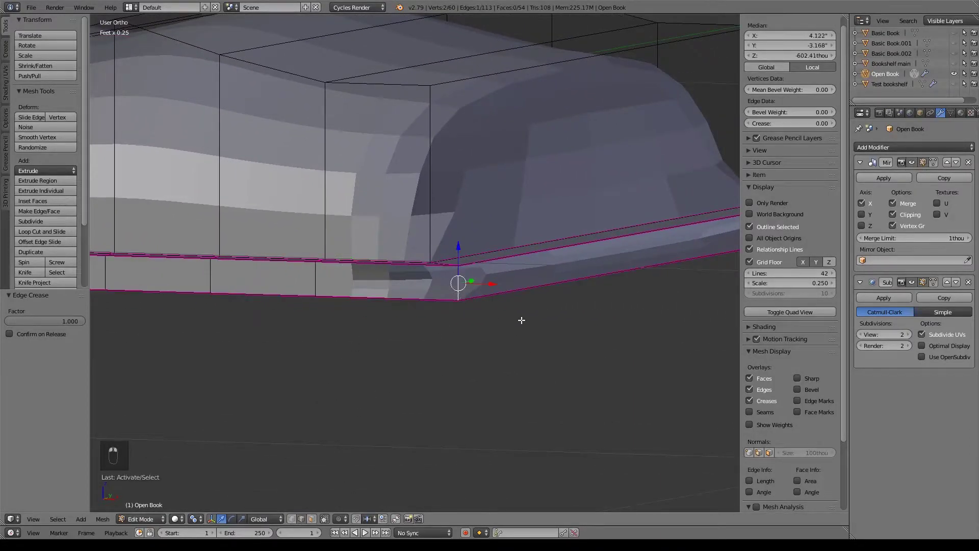
pyautogui.hotkey('shift', 'e')
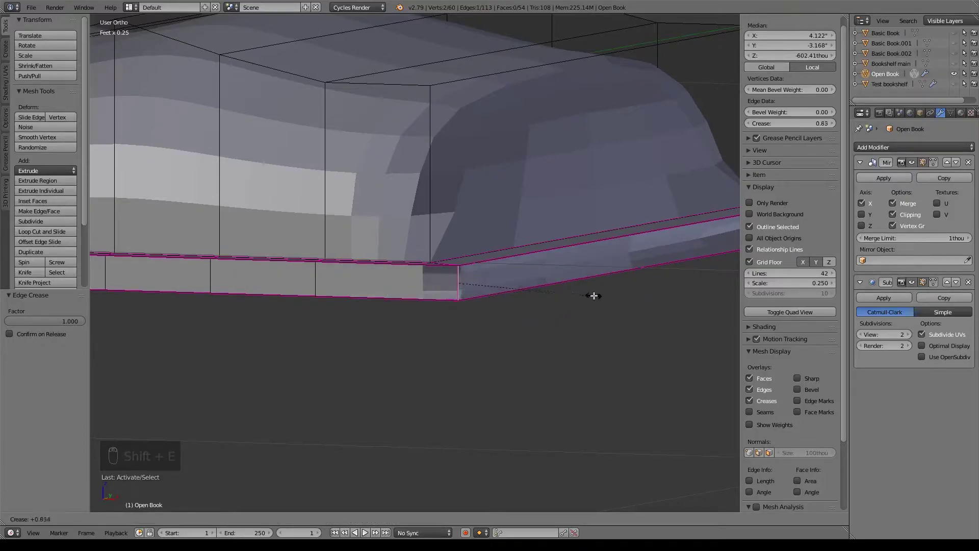
pyautogui.click(585, 295)
pyautogui.moveTo(542, 331); pyautogui.dragTo(452, 305, button='middle')
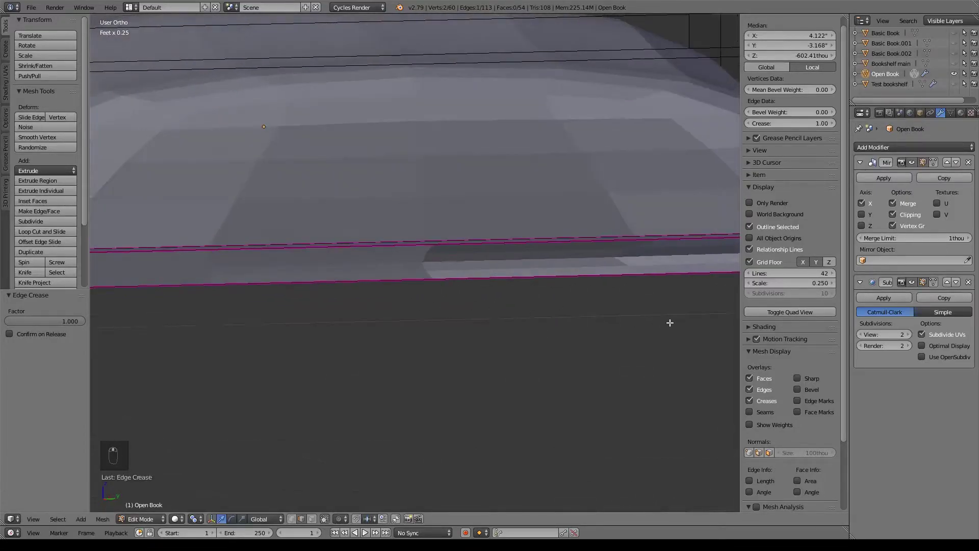
pyautogui.scroll(-5, 562, 271)
pyautogui.rightClick(610, 239)
pyautogui.hotkey('shift', 'e')
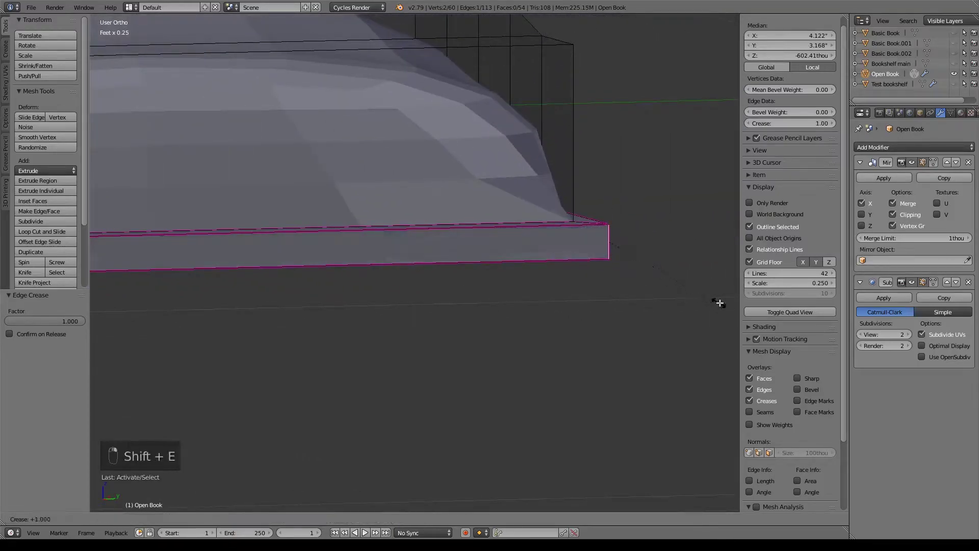
pyautogui.click(214, 302)
# Select the vertical edges at both outer corners of the page block and set their edge crease to 1
pyautogui.scroll(-3, 164, 350)
pyautogui.moveTo(164, 350); pyautogui.dragTo(337, 369, button='middle')
pyautogui.keyDown('alt'); pyautogui.rightClick(419, 302); pyautogui.keyUp('alt')
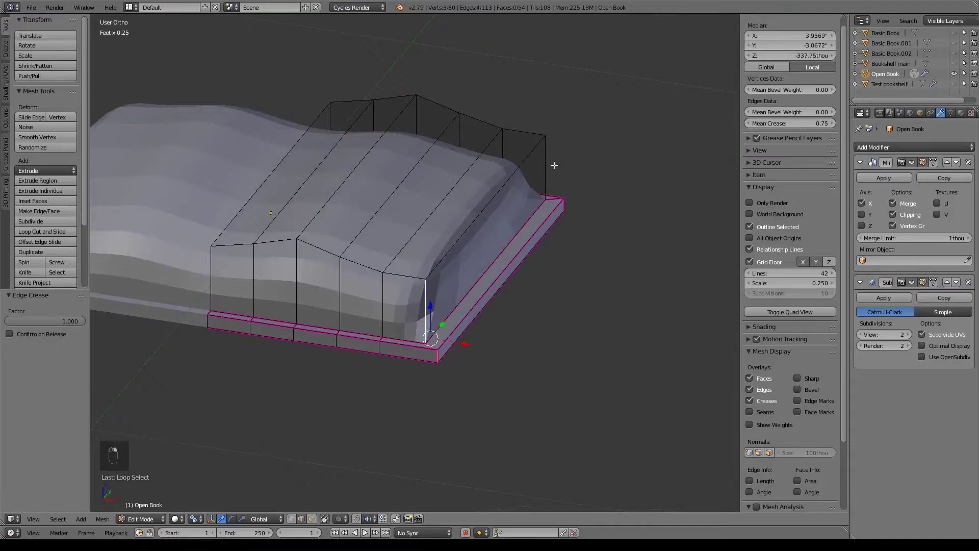
pyautogui.keyDown('alt'); pyautogui.keyDown('shift'); pyautogui.rightClick(548, 162); pyautogui.keyUp('shift'); pyautogui.keyUp('alt')
pyautogui.hotkey('shift', 'e')
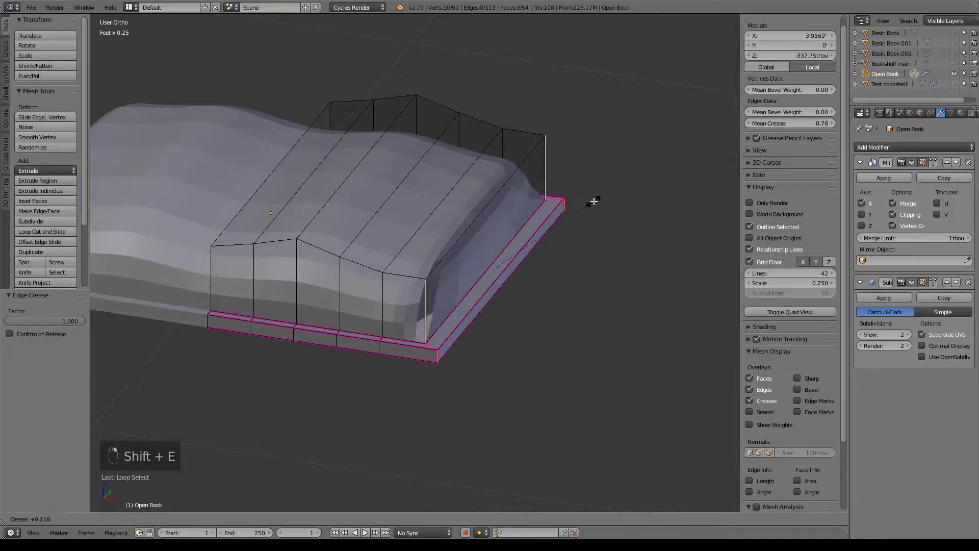
pyautogui.click(251, 234)
# Try an edge crease of 1 on the page block's upper outer edge, and undo it
pyautogui.rightClick(485, 210)
pyautogui.hotkey('shift', 'e')
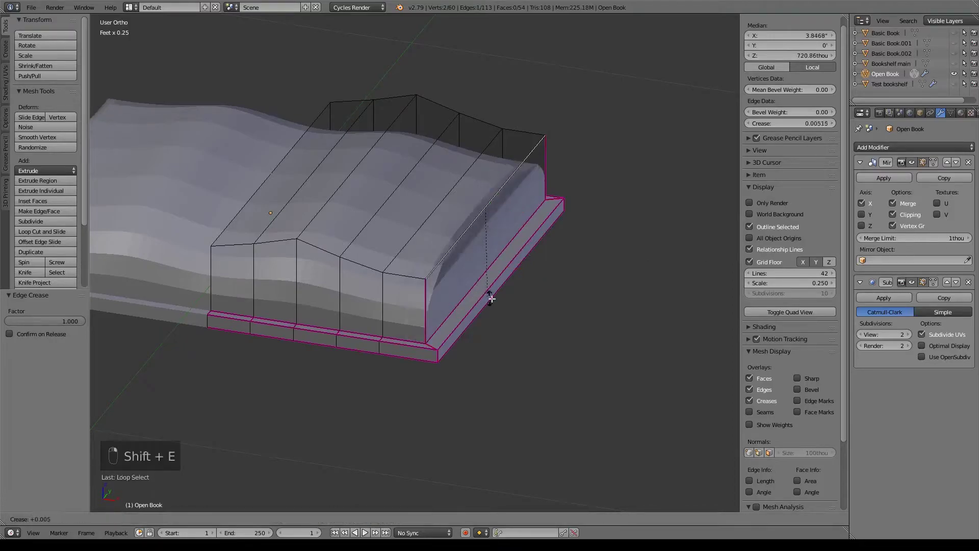
pyautogui.click(649, 366)
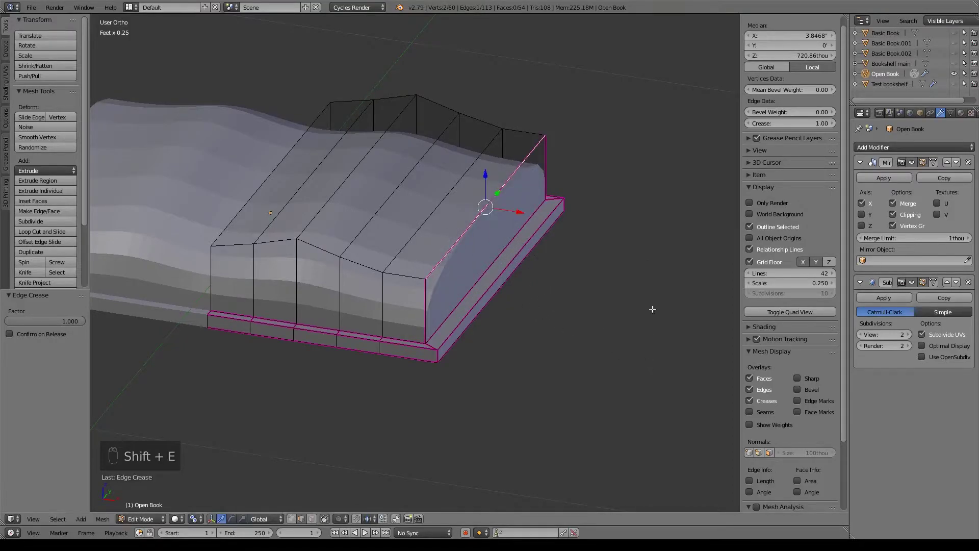
pyautogui.hotkey('ctrl', 'z')
# Select the curved top edge loops at both ends of the page block and set their edge crease to 1
pyautogui.moveTo(628, 218); pyautogui.dragTo(617, 224, button='middle')
pyautogui.keyDown('alt'); pyautogui.rightClick(549, 133); pyautogui.keyUp('alt')
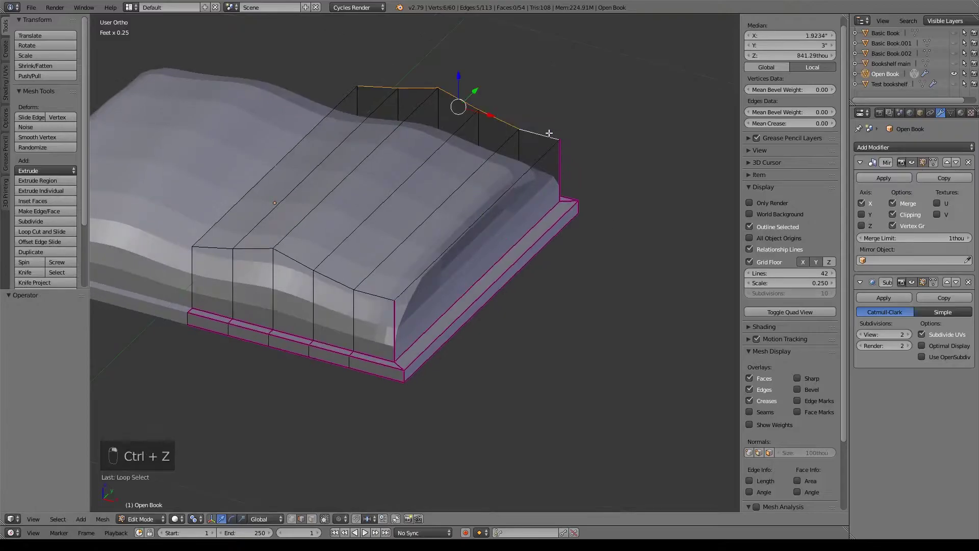
pyautogui.keyDown('alt'); pyautogui.keyDown('shift'); pyautogui.rightClick(333, 275); pyautogui.keyUp('shift'); pyautogui.keyUp('alt')
pyautogui.hotkey('shift', 'e')
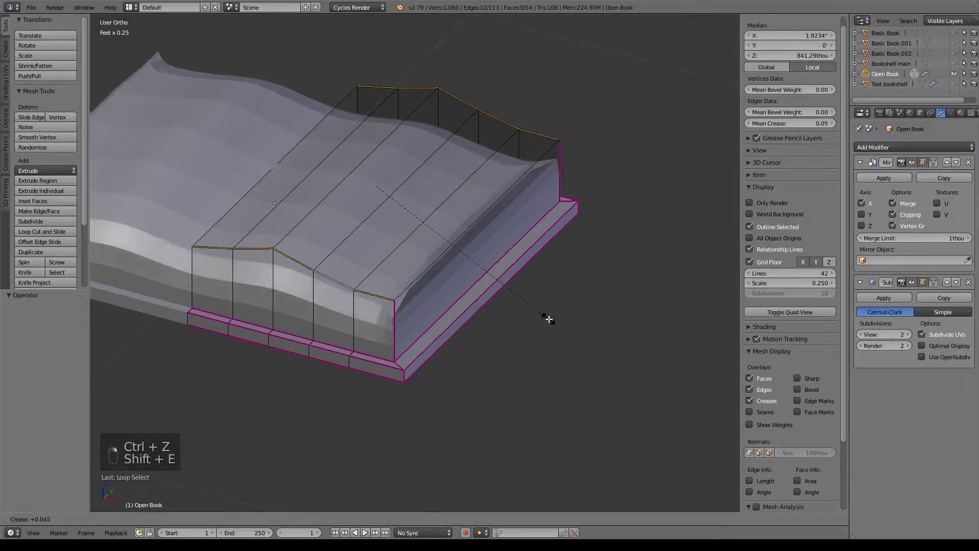
pyautogui.click(189, 379)
# Move the page block's upper outer edge about 74 thou inward along X and 53 thou down in front view
pyautogui.moveTo(218, 401); pyautogui.dragTo(374, 353, button='middle')
pyautogui.click(503, 179)
pyautogui.moveTo(503, 184); pyautogui.dragTo(505, 188, button='middle')
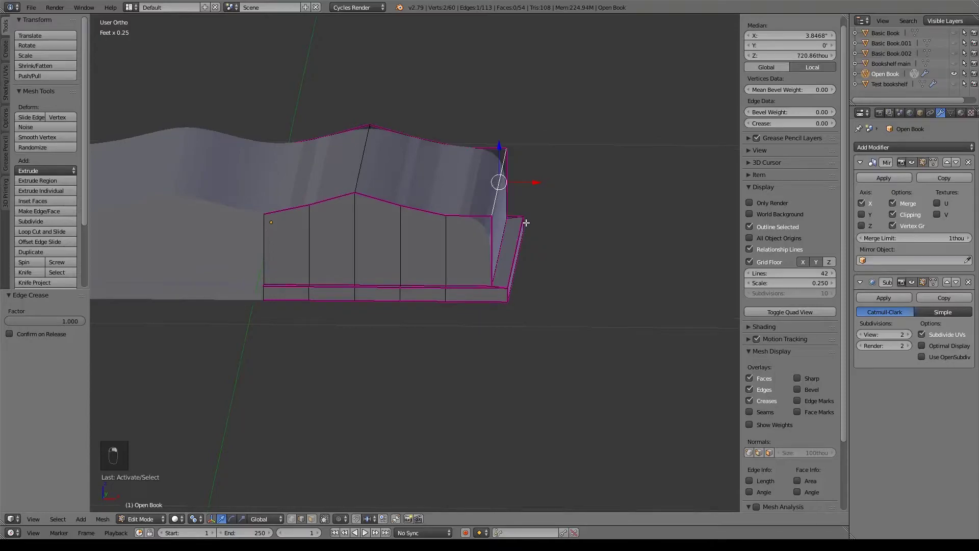
pyautogui.press('KP_3')
pyautogui.press('KP_1')
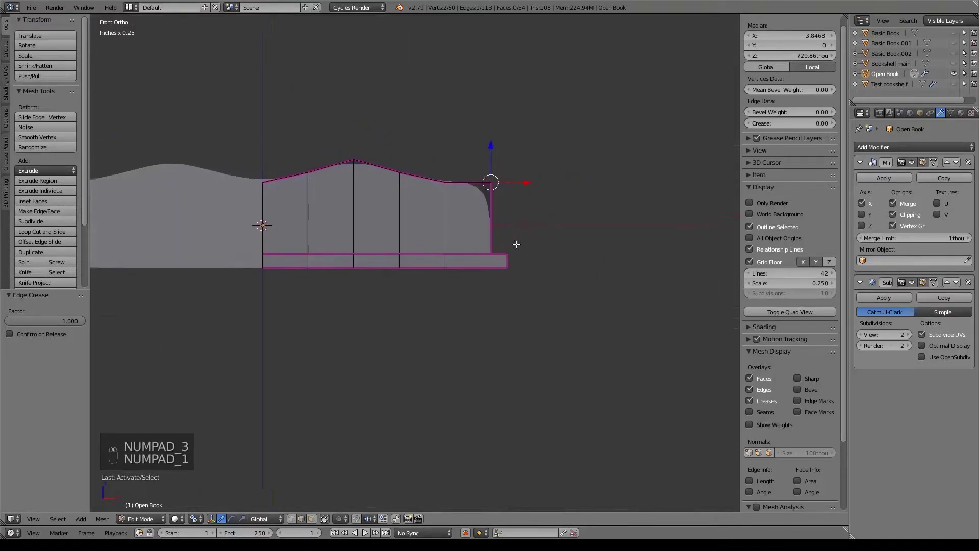
pyautogui.press('g')
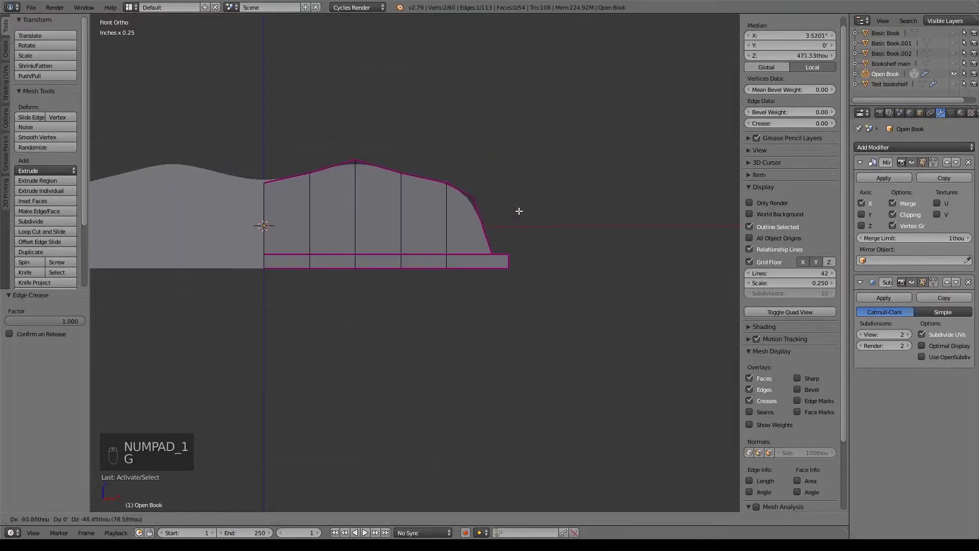
pyautogui.click(513, 212)
# Move the second lengthwise page edge from the outside about 86.5 thou inward and 57.7 thou down in front view
pyautogui.moveTo(447, 174); pyautogui.dragTo(478, 166, button='middle')
pyautogui.rightClick(444, 184)
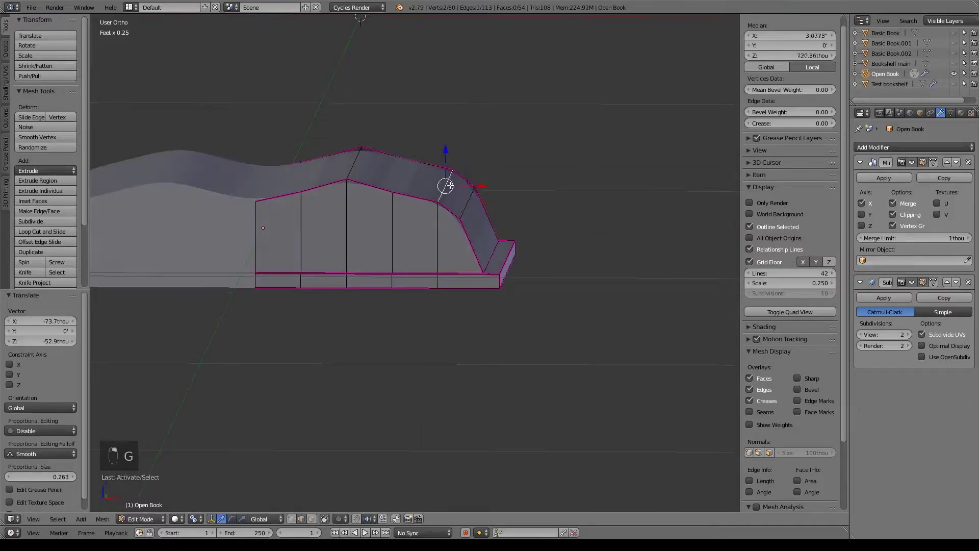
pyautogui.press('KP_1')
pyautogui.press('g')
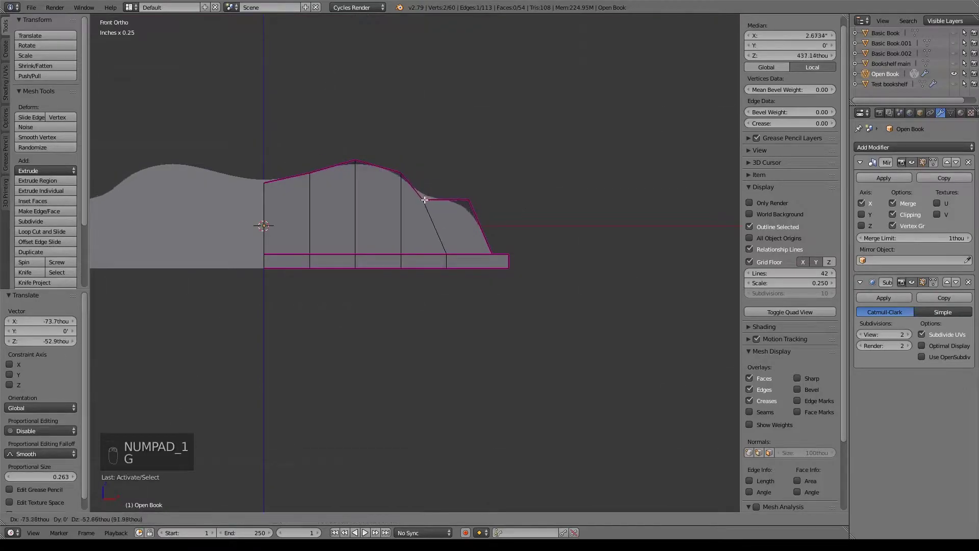
pyautogui.click(418, 197)
# Move the third lengthwise page edge from the outside about 81.7 thou inward and 59.3 thou down in front view
pyautogui.moveTo(418, 197); pyautogui.dragTo(428, 171, button='middle')
pyautogui.rightClick(396, 184)
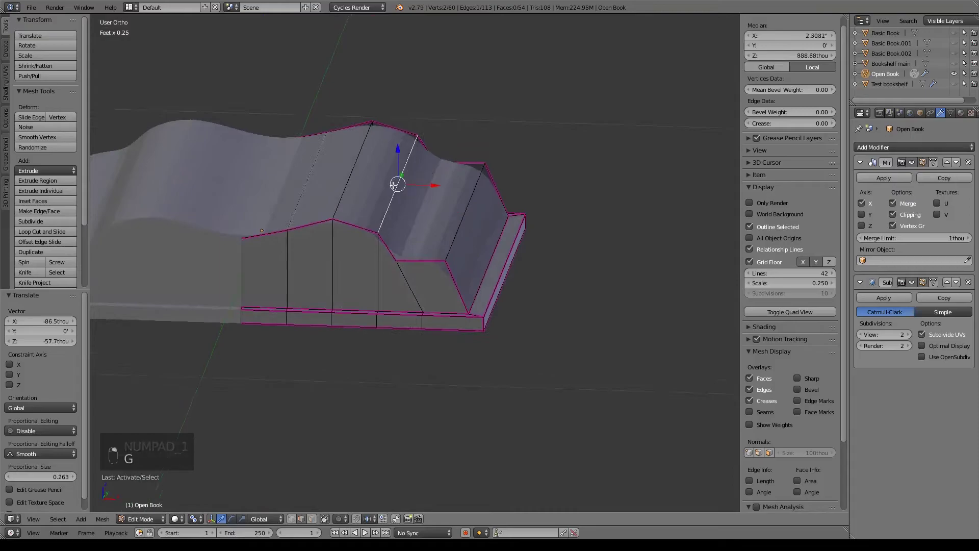
pyautogui.press('KP_1')
pyautogui.press('g')
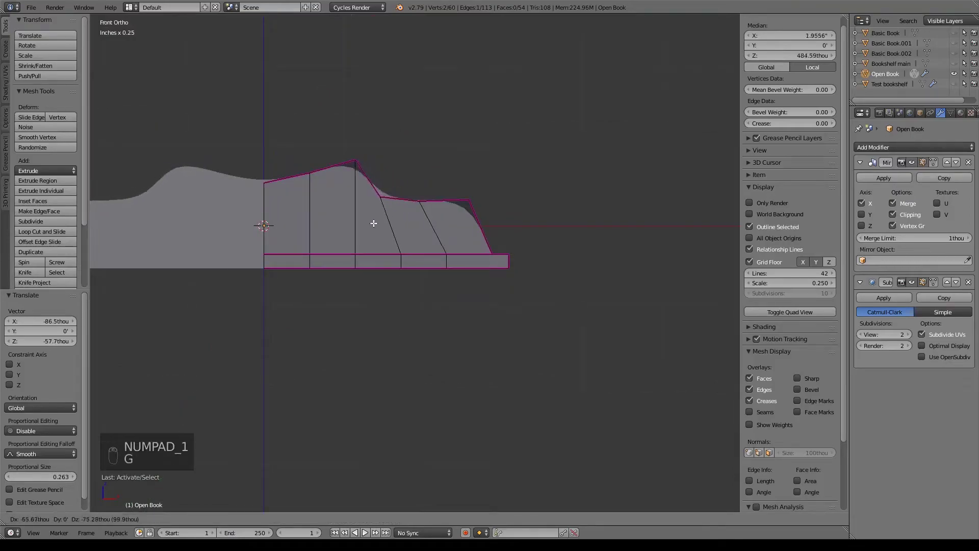
pyautogui.click(369, 218)
# Set the edge crease of the centre fold edge between the pages to 1 and lower that edge along Z
pyautogui.moveTo(369, 219); pyautogui.dragTo(371, 165, button='middle')
pyautogui.rightClick(307, 180)
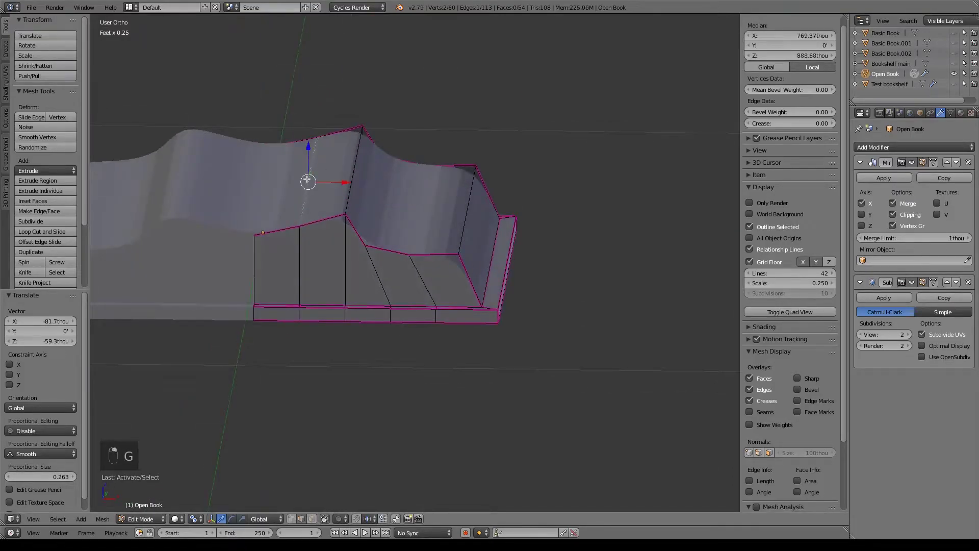
pyautogui.rightClick(263, 192)
pyautogui.hotkey('shift', 'e')
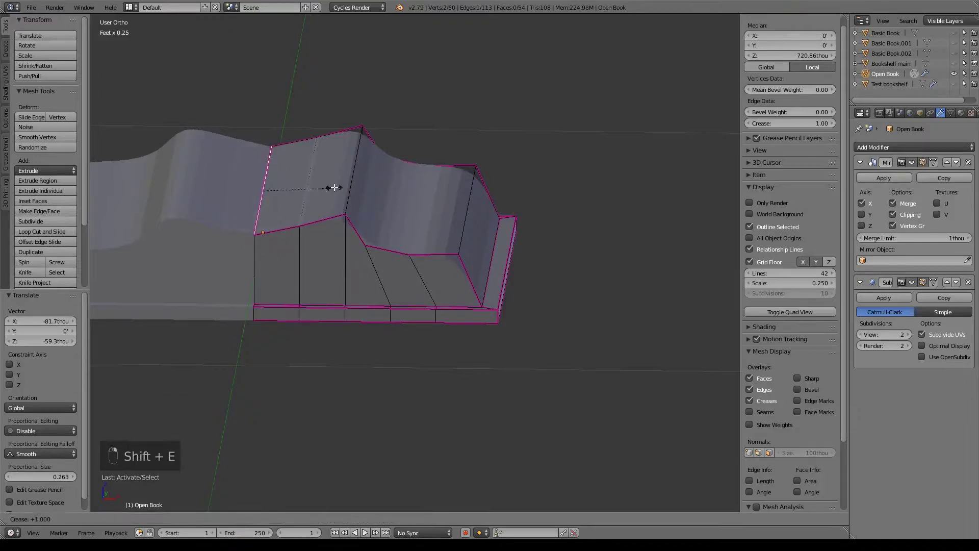
pyautogui.click(483, 169)
pyautogui.moveTo(263, 160); pyautogui.dragTo(257, 194)
pyautogui.click(258, 194)
# Lower the page crest edge and the edge between it and the centre fold about 79.4 thou along Z
pyautogui.rightClick(332, 182)
pyautogui.keyDown('shift'); pyautogui.rightClick(346, 174); pyautogui.keyUp('shift')
pyautogui.moveTo(332, 147); pyautogui.dragTo(329, 169)
# Select the page block's upper outer edge and increase its edge crease
pyautogui.moveTo(329, 168); pyautogui.dragTo(407, 238, button='middle')
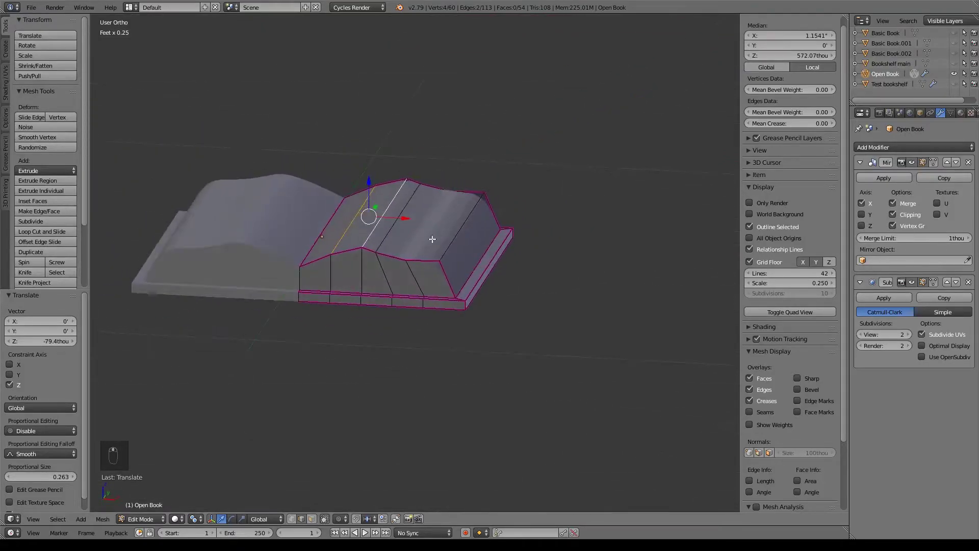
pyautogui.keyDown('alt'); pyautogui.rightClick(471, 224); pyautogui.keyUp('alt')
pyautogui.hotkey('shift', 'e')
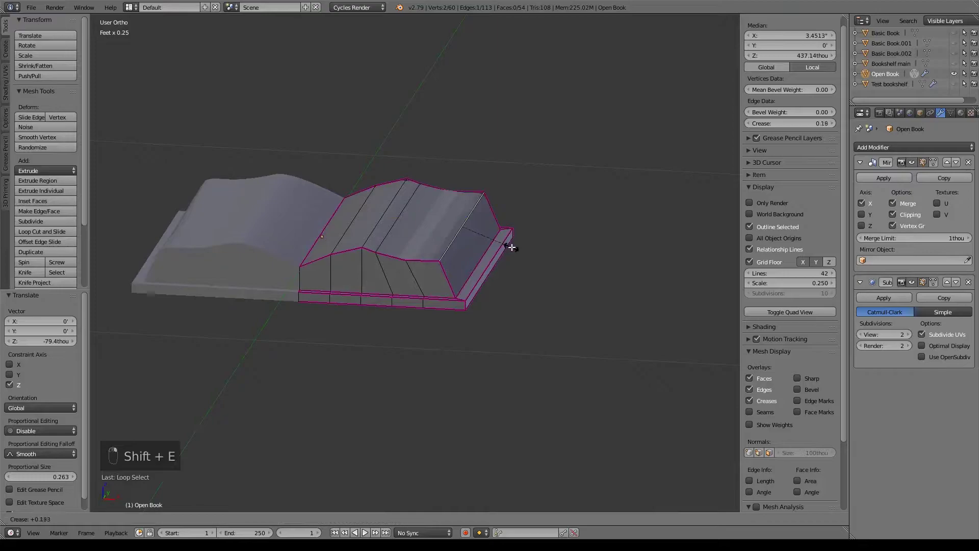
pyautogui.click(521, 249)
# Return to Object Mode and unhide the main bookshelf and the basic books
pyautogui.moveTo(518, 248); pyautogui.dragTo(317, 252, button='middle')
pyautogui.press('Tab')
pyautogui.moveTo(454, 324); pyautogui.dragTo(457, 272, button='middle')
pyautogui.scroll(-3, 423, 368)
pyautogui.scroll(-2, 415, 361)
pyautogui.press('KP_1')
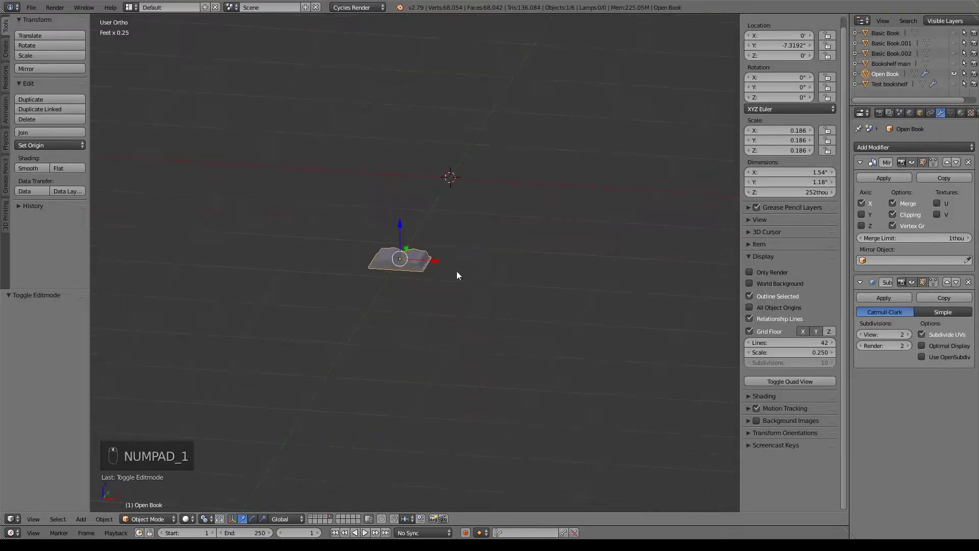
pyautogui.click(955, 63)
pyautogui.click(954, 53)
pyautogui.click(954, 43)
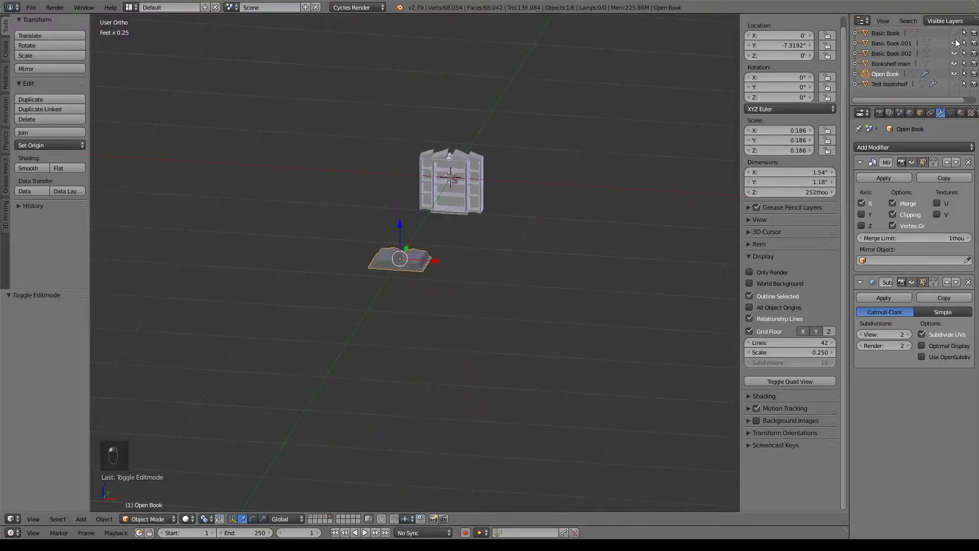
# Move the open book along Y in two moves of about 4.7 and 1.98 inches, up to the bookshelf's front
pyautogui.scroll(8, 478, 273)
pyautogui.keyDown('shift'); pyautogui.moveTo(496, 212); pyautogui.dragTo(458, 333, button='middle'); pyautogui.keyUp('shift')
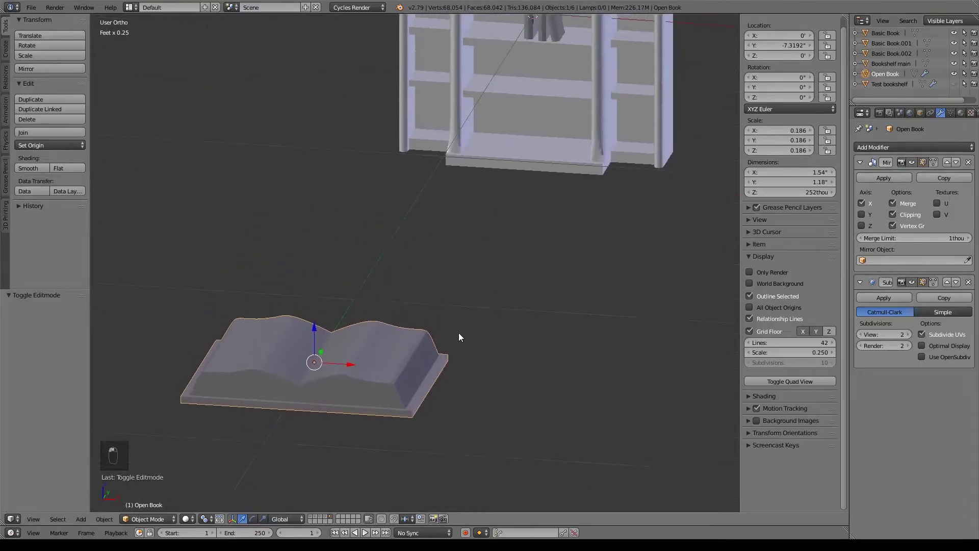
pyautogui.scroll(-4, 458, 332)
pyautogui.moveTo(376, 298); pyautogui.dragTo(473, 210)
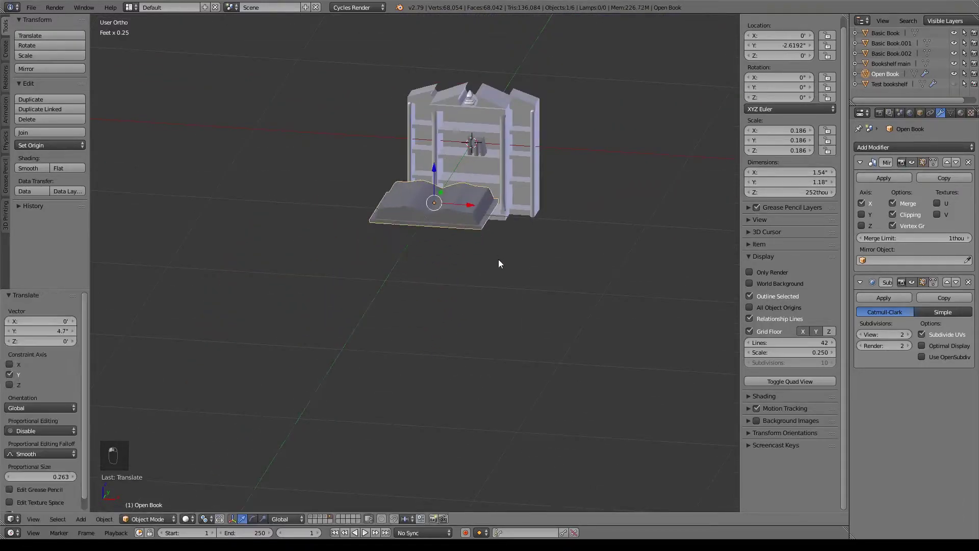
pyautogui.moveTo(498, 259); pyautogui.dragTo(454, 256, button='middle')
pyautogui.keyDown('shift'); pyautogui.moveTo(606, 226); pyautogui.dragTo(370, 288, button='middle'); pyautogui.keyUp('shift')
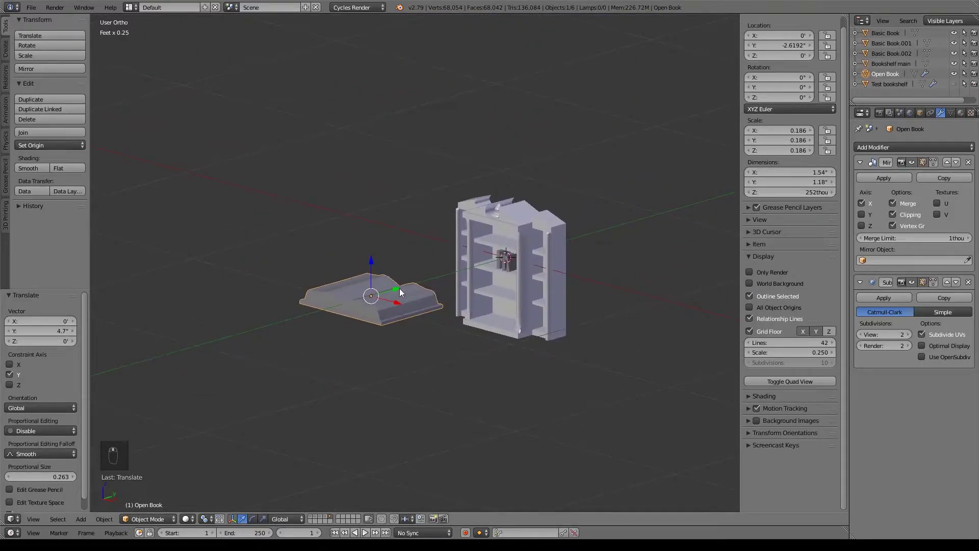
pyautogui.moveTo(401, 288); pyautogui.dragTo(506, 271)
# Scale the open book down to 0.035 and move it about 309 thou along Y toward the shelf
pyautogui.scroll(8, 506, 271)
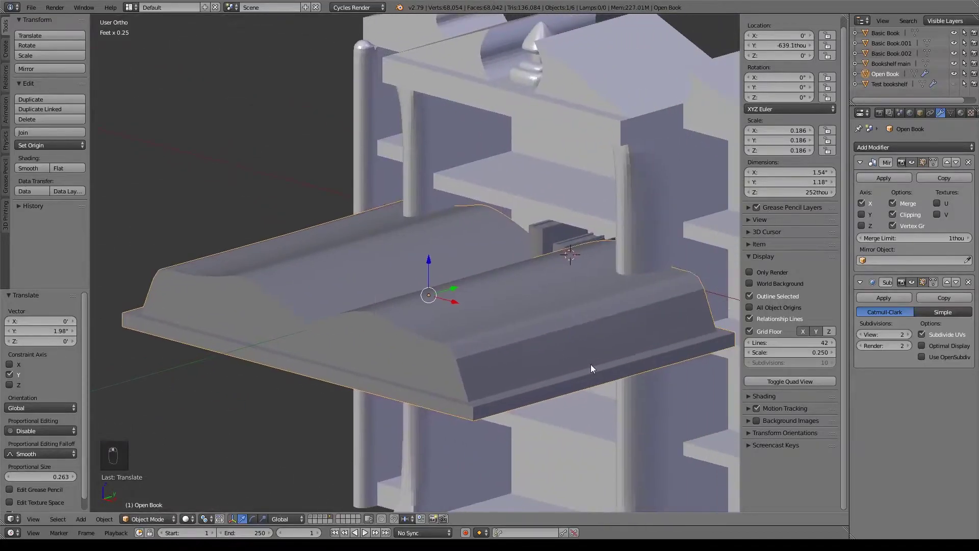
pyautogui.press('s')
pyautogui.click(458, 306)
pyautogui.moveTo(453, 289); pyautogui.dragTo(521, 257)
# Place the open book on the shelf beside the upright books at about X -197, Y -130 and Z -113 thou
pyautogui.moveTo(525, 311); pyautogui.dragTo(563, 331, button='middle')
pyautogui.press('KP_Decimal')
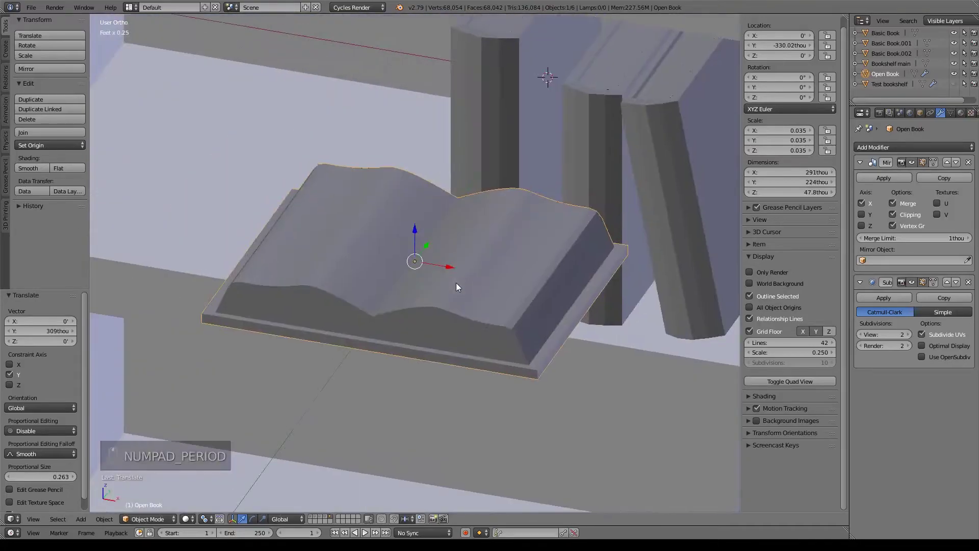
pyautogui.moveTo(453, 268); pyautogui.dragTo(340, 210)
pyautogui.moveTo(341, 211); pyautogui.dragTo(303, 207, button='middle')
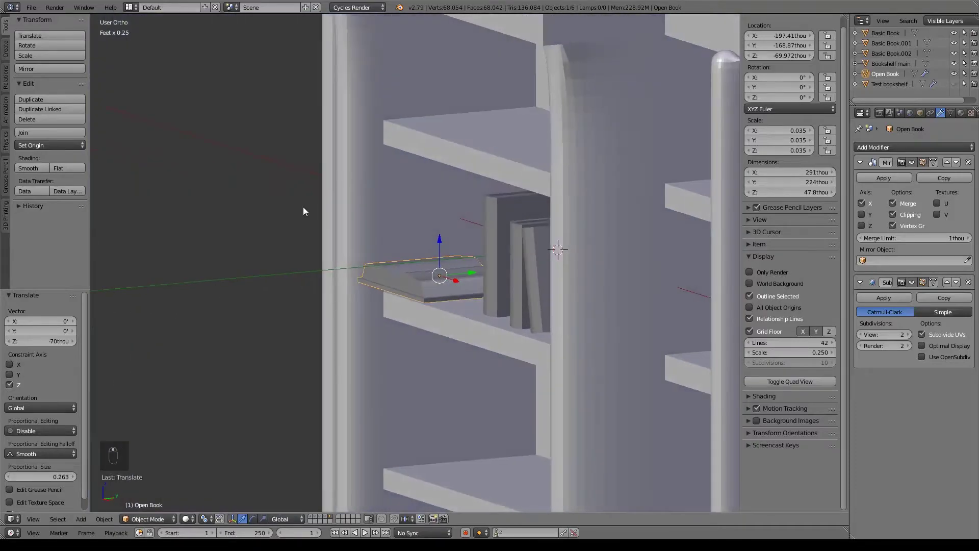
pyautogui.moveTo(454, 273); pyautogui.dragTo(485, 273)
pyautogui.moveTo(456, 237); pyautogui.dragTo(463, 257)
# Push the open book deeper into the shelf to about Y -17.6 thou and shift it away from the upright books to about X -237 thou
pyautogui.scroll(5, 463, 258)
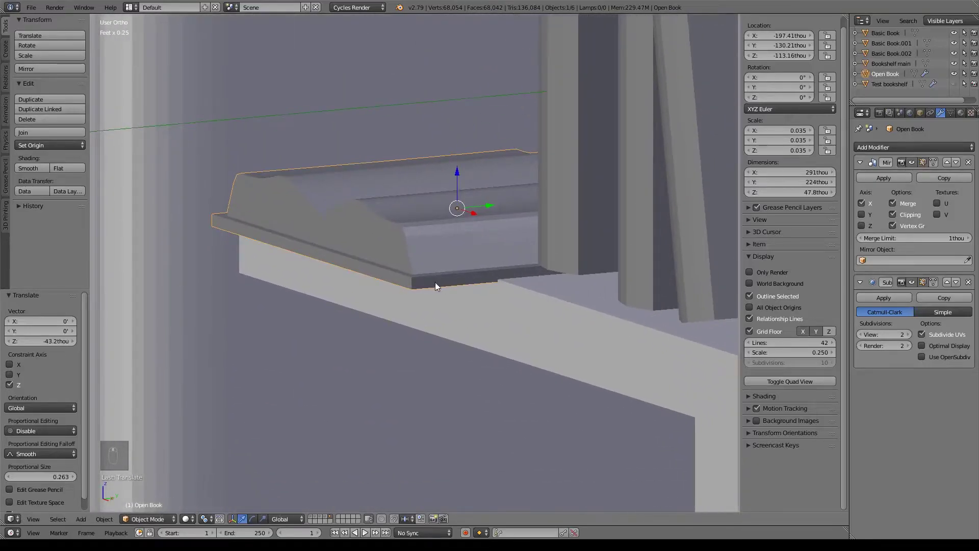
pyautogui.moveTo(487, 196); pyautogui.dragTo(582, 183)
pyautogui.moveTo(491, 252); pyautogui.dragTo(518, 269, button='middle')
pyautogui.scroll(-6, 518, 269)
pyautogui.keyDown('shift'); pyautogui.moveTo(440, 248); pyautogui.dragTo(569, 347, button='middle'); pyautogui.keyUp('shift')
pyautogui.moveTo(470, 253); pyautogui.dragTo(439, 227, button='middle')
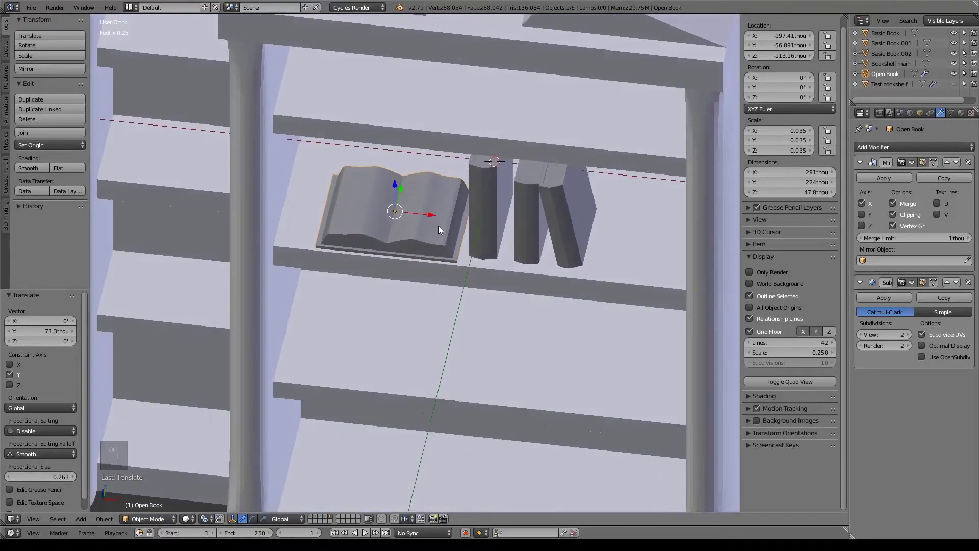
pyautogui.moveTo(430, 216); pyautogui.dragTo(413, 212)
pyautogui.moveTo(384, 189); pyautogui.dragTo(390, 180)
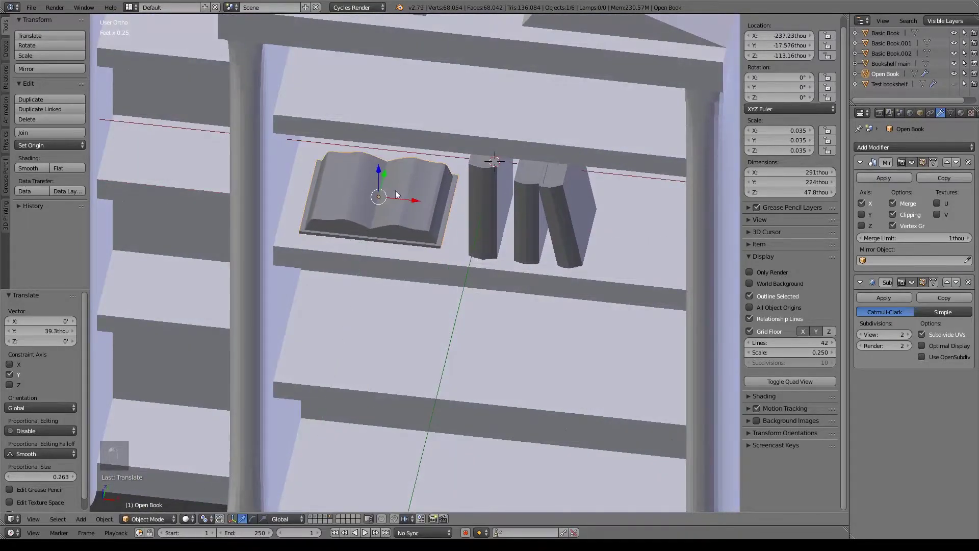
# Add a mesh cylinder with 12 vertices, keeping the 3-inch radius and 6-inch depth
pyautogui.moveTo(442, 245); pyautogui.dragTo(434, 229, button='middle')
pyautogui.scroll(-8, 435, 233)
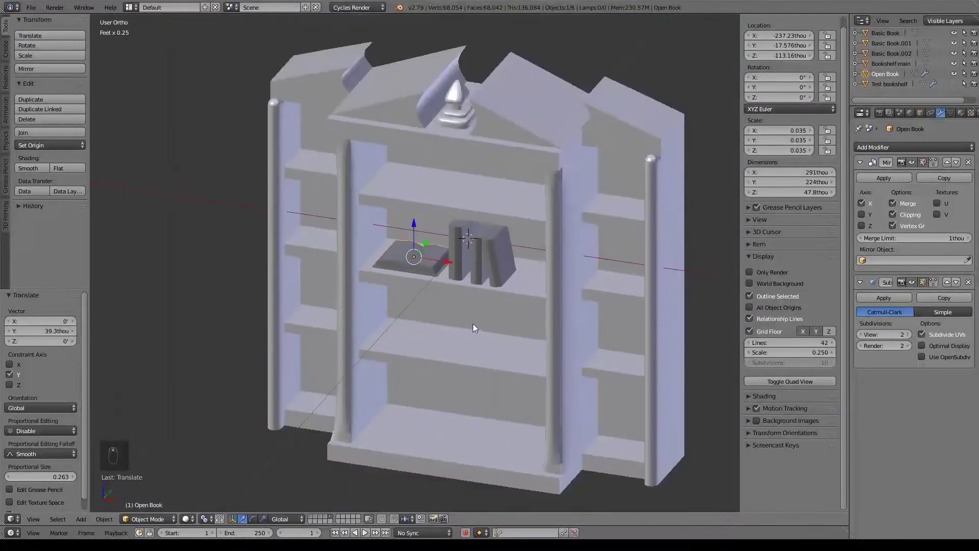
pyautogui.moveTo(473, 324); pyautogui.dragTo(467, 295, button='middle')
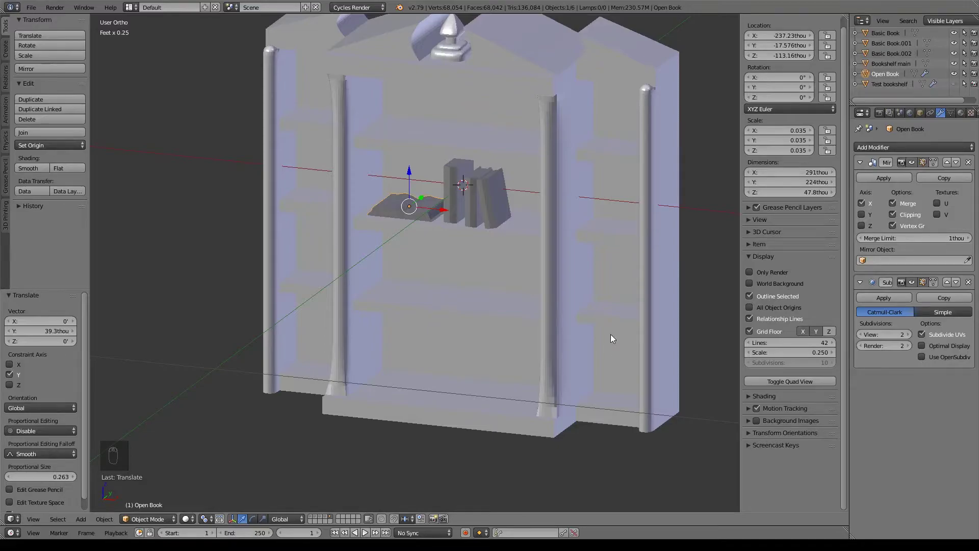
pyautogui.scroll(-5, 584, 334)
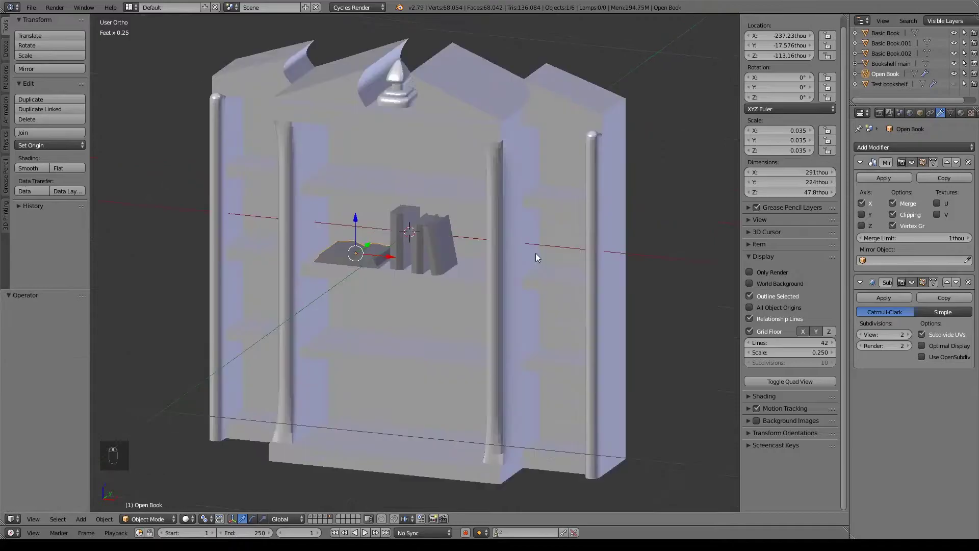
pyautogui.hotkey('shift', 'a')
pyautogui.moveTo(535, 254)
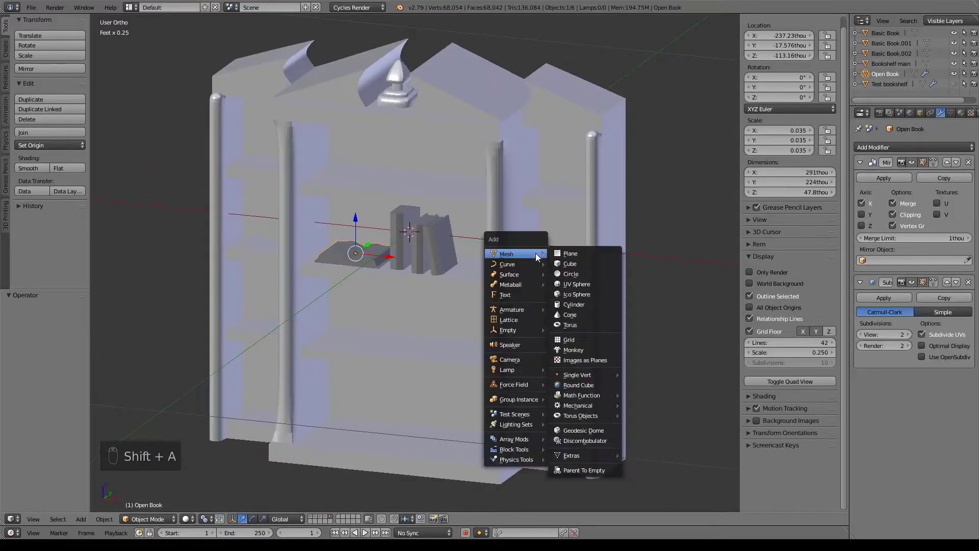
pyautogui.click(568, 305)
pyautogui.scroll(-5, 557, 298)
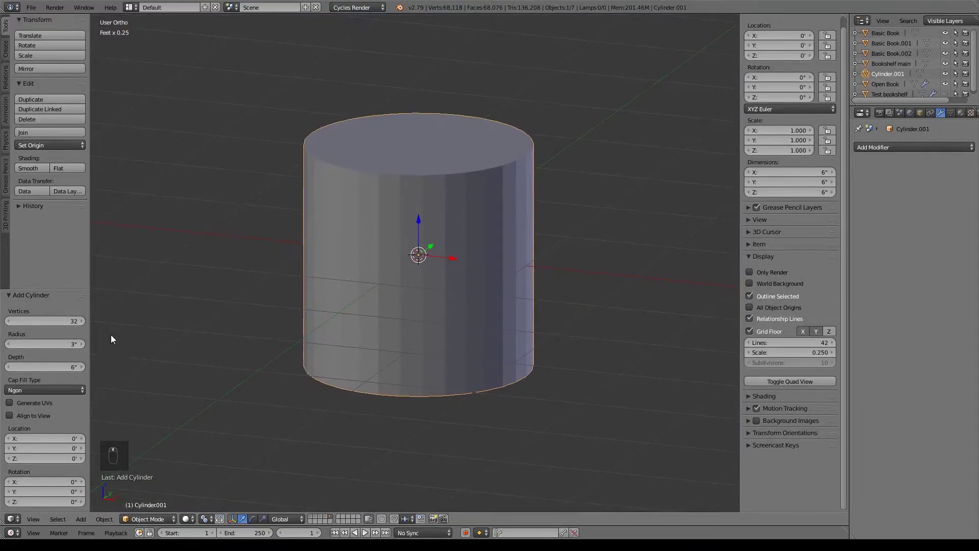
pyautogui.click(60, 322)
pyautogui.write('12')
pyautogui.press('Return')
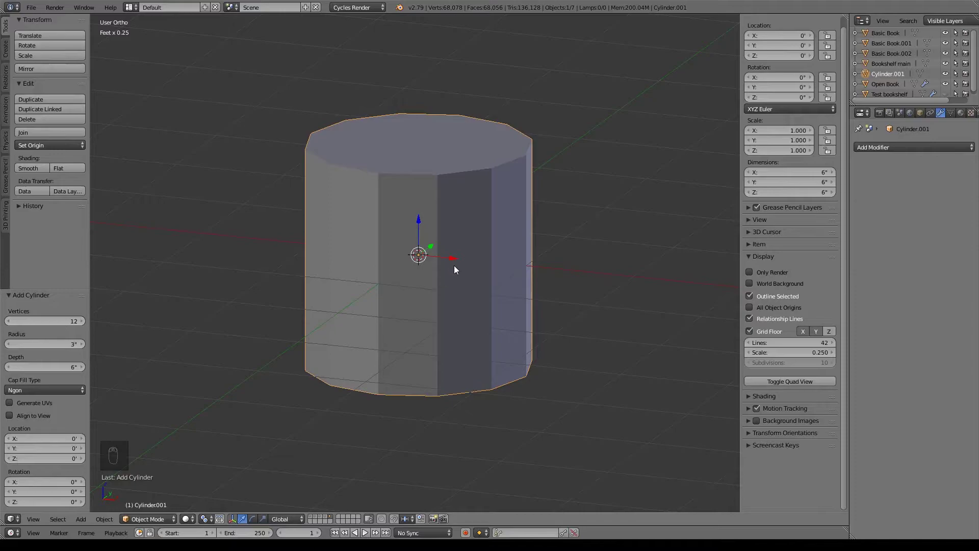
# Move the cylinder about 4.65 inches along X beside the bookshelf and scale it down to about 445 thou wide and 1.26 inches tall
pyautogui.moveTo(451, 262); pyautogui.dragTo(610, 315)
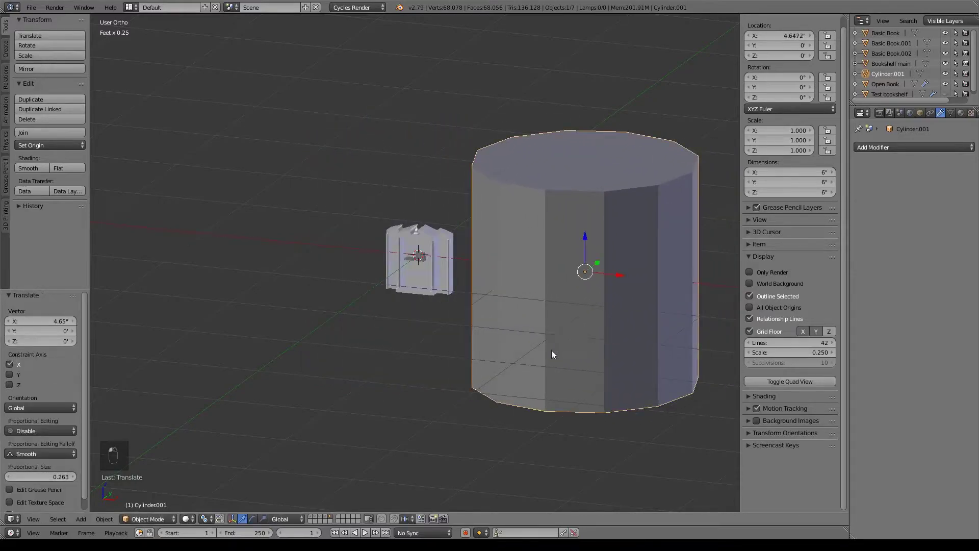
pyautogui.press('KP_1')
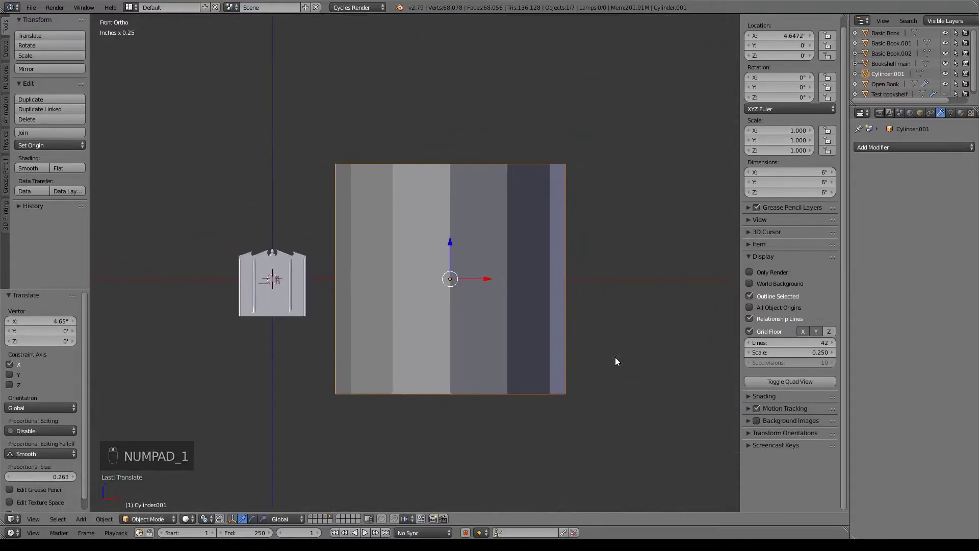
pyautogui.press('s')
pyautogui.hotkey('shift', 'z')
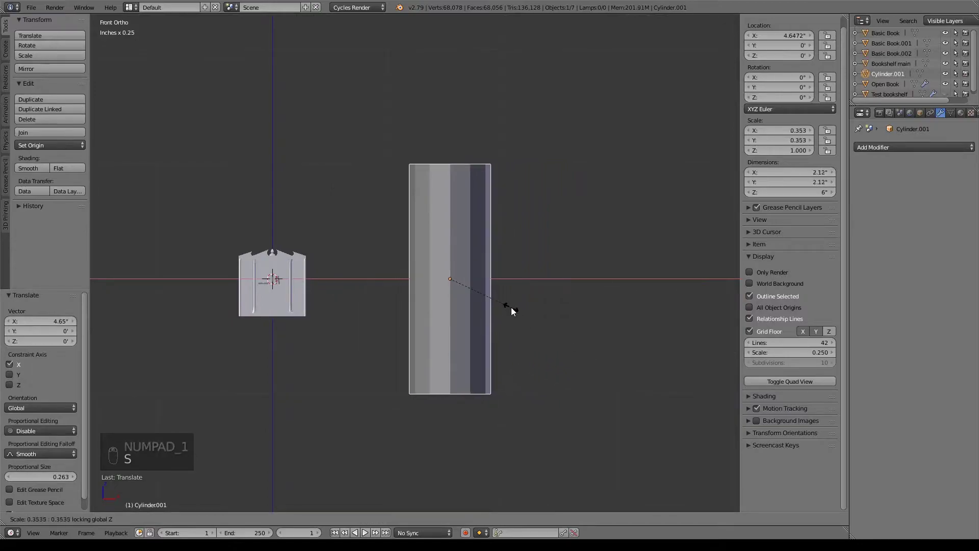
pyautogui.click(511, 307)
pyautogui.press('s')
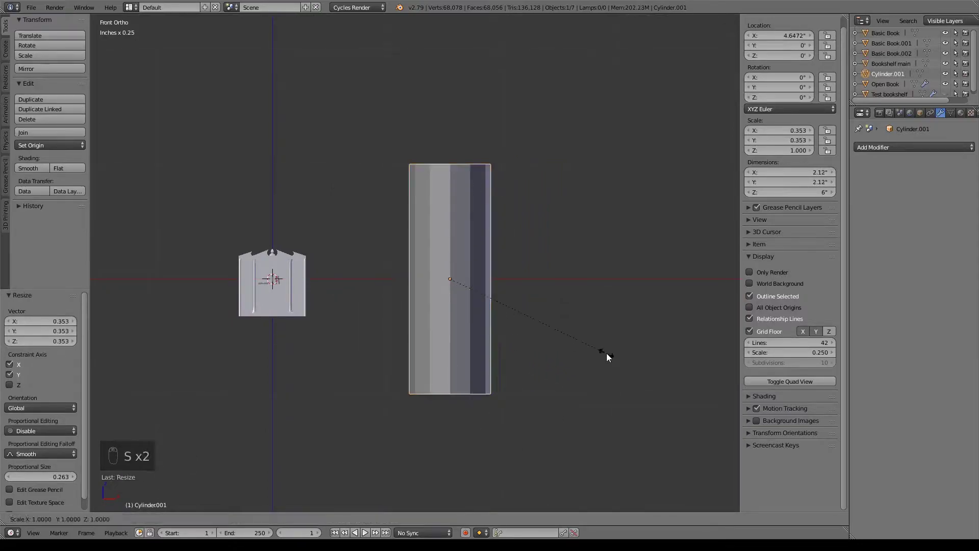
pyautogui.click(485, 286)
# Delete the cylinder's top and bottom cap faces, leaving the side walls
pyautogui.scroll(6, 442, 321)
pyautogui.keyDown('shift'); pyautogui.moveTo(572, 328); pyautogui.dragTo(447, 305, button='middle'); pyautogui.keyUp('shift')
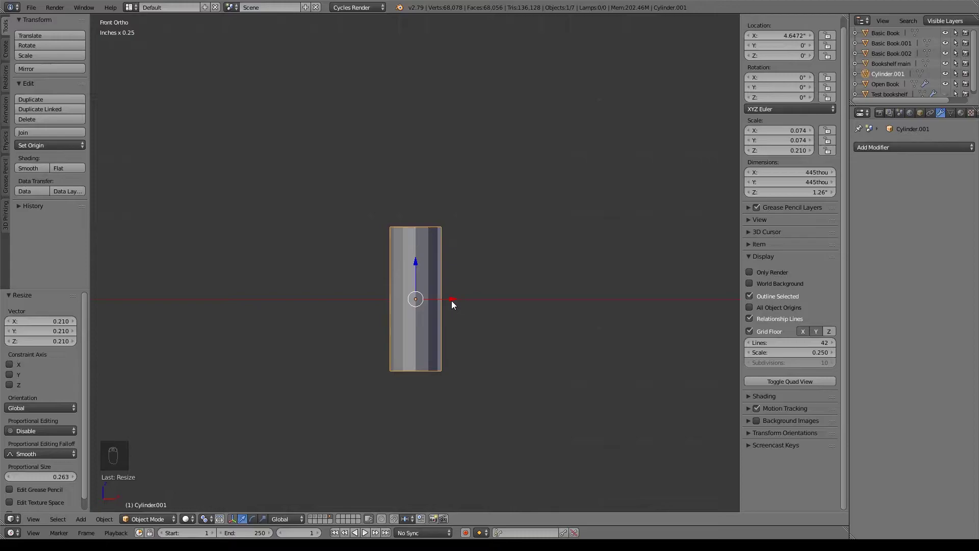
pyautogui.press('Tab')
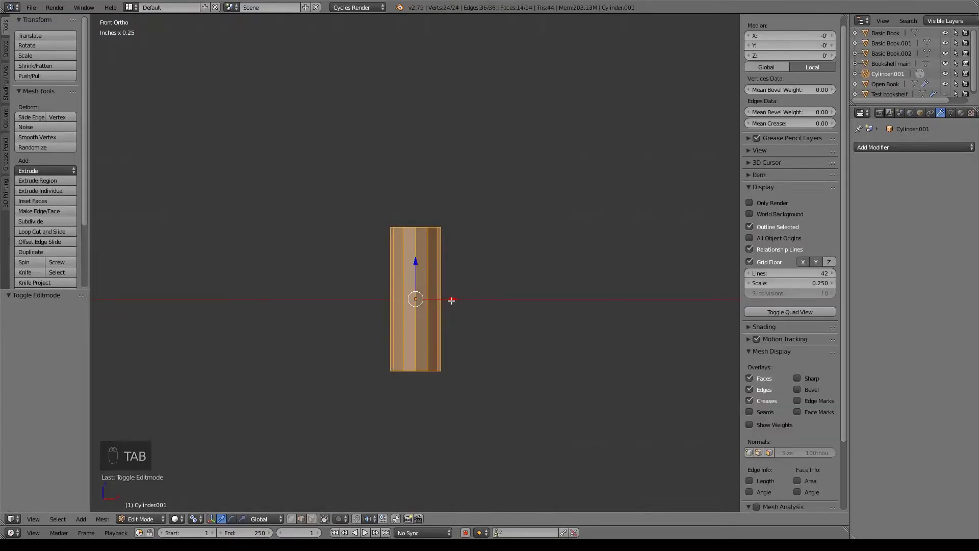
pyautogui.scroll(6, 451, 301)
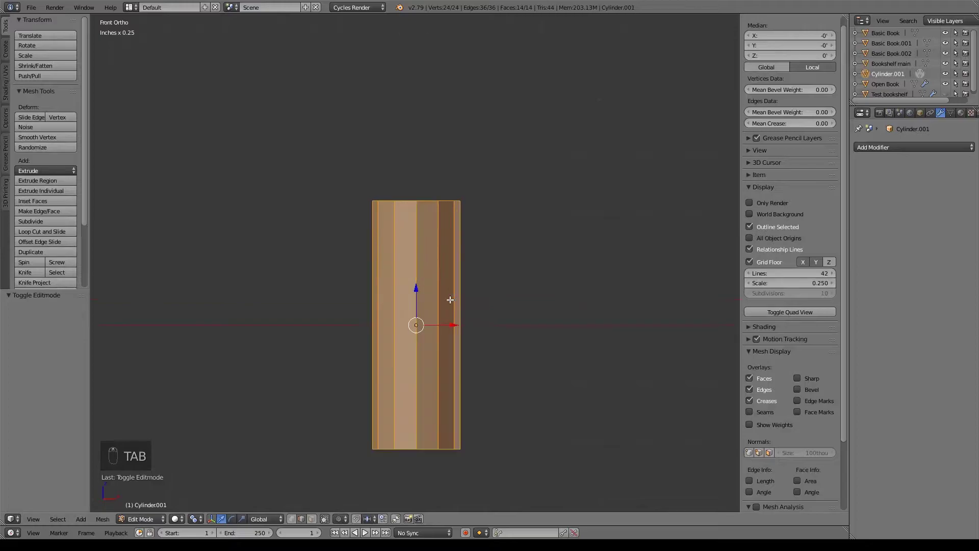
pyautogui.moveTo(461, 210); pyautogui.dragTo(485, 222, button='middle')
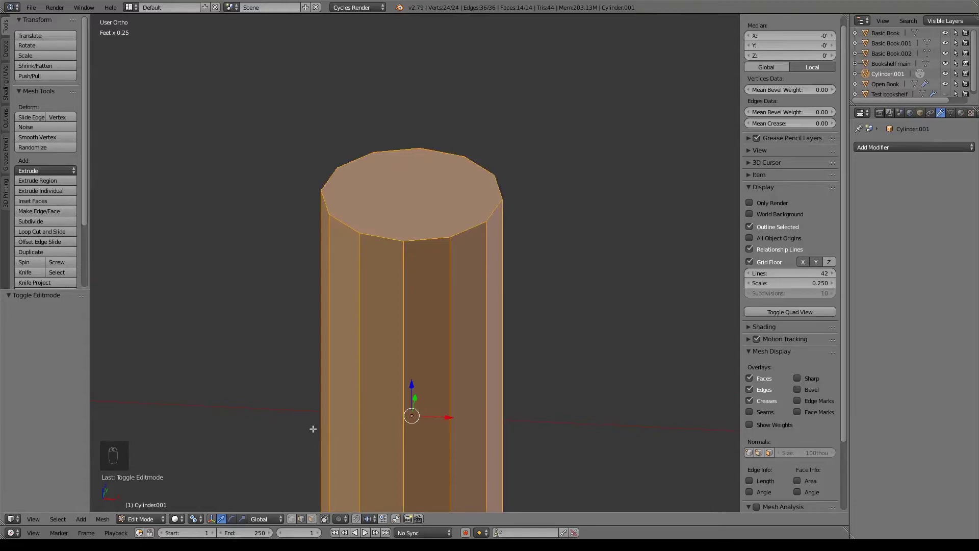
pyautogui.rightClick(427, 219)
pyautogui.moveTo(497, 380); pyautogui.dragTo(492, 207, button='middle')
pyautogui.keyDown('shift'); pyautogui.rightClick(476, 313); pyautogui.keyUp('shift')
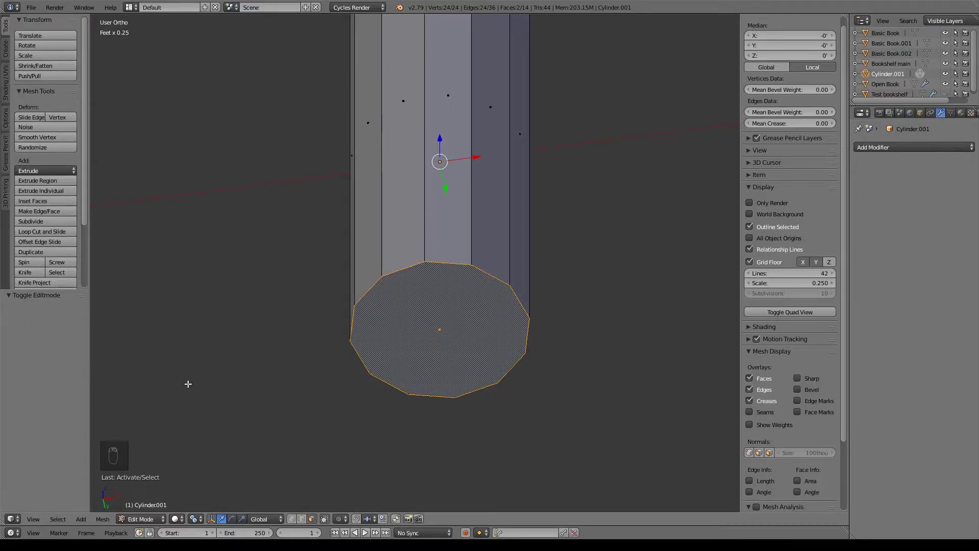
pyautogui.press('x')
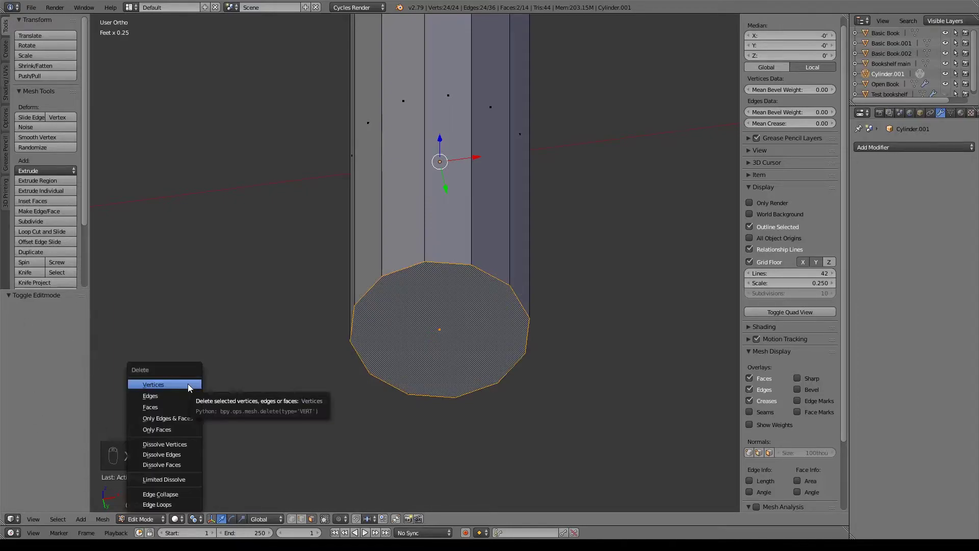
pyautogui.click(166, 407)
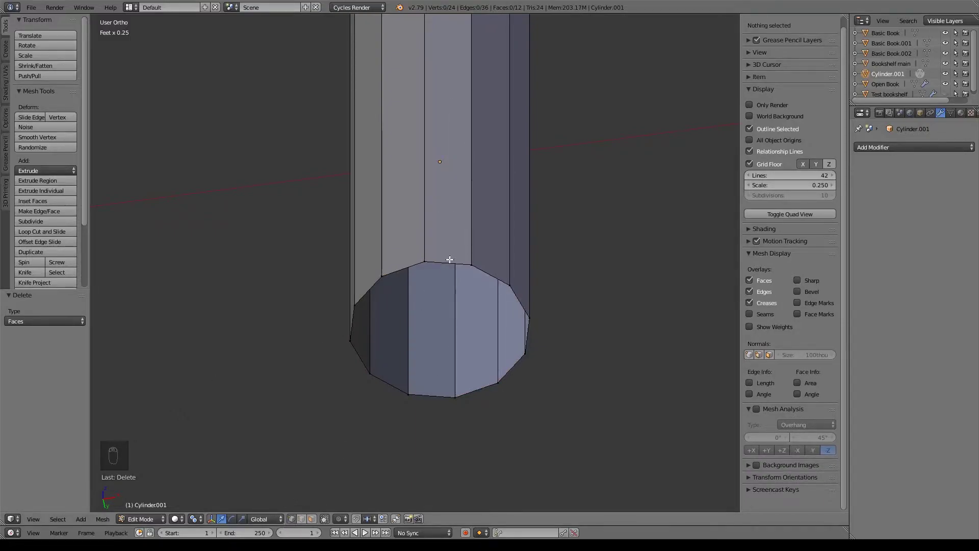
# Extrude the cylinder's bottom edge loop in place and scale it inward to about 0.83 to form a rim
pyautogui.keyDown('alt'); pyautogui.rightClick(460, 266); pyautogui.keyUp('alt')
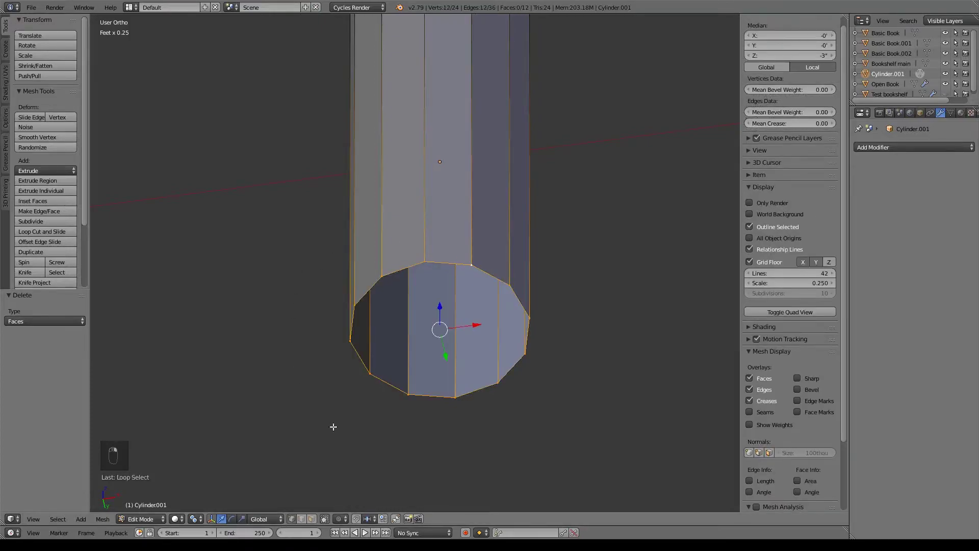
pyautogui.press('e')
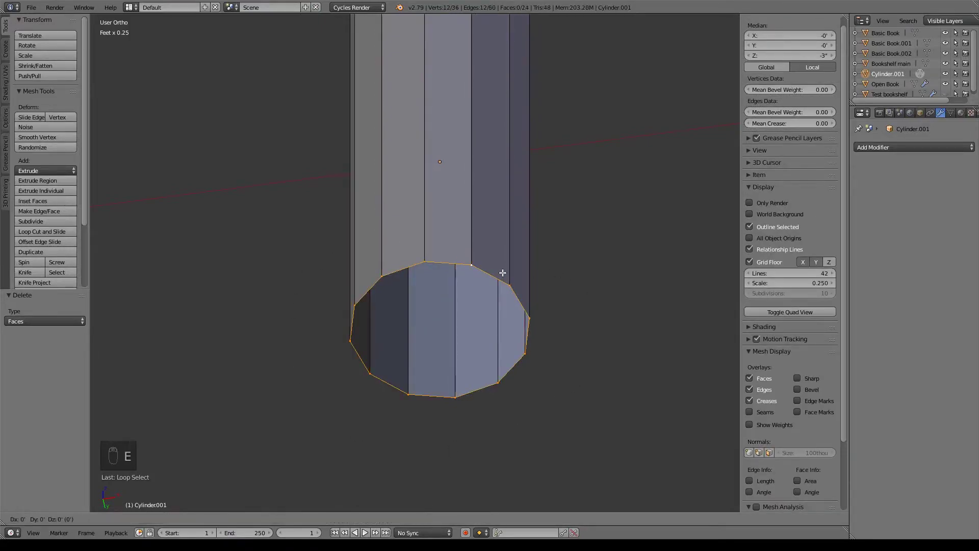
pyautogui.rightClick(503, 273)
pyautogui.press('s')
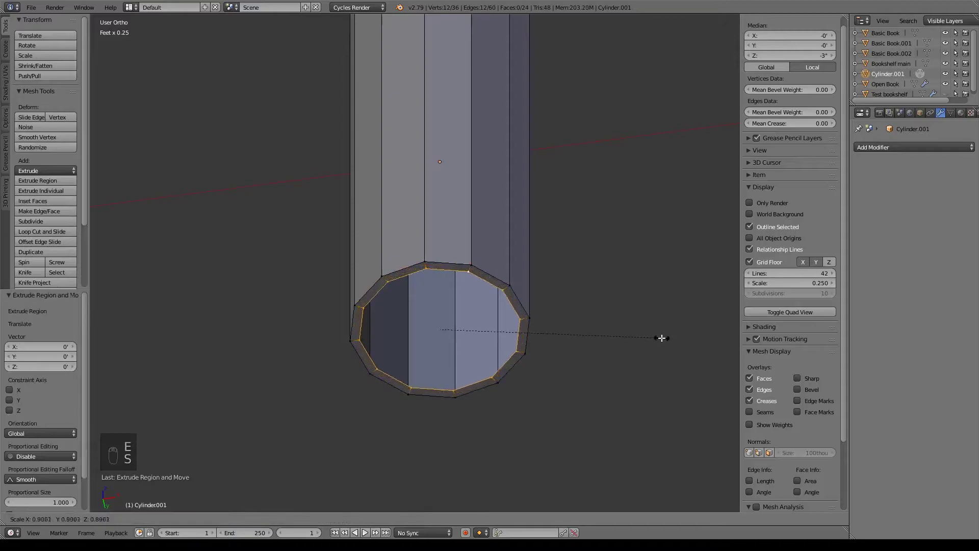
pyautogui.click(646, 336)
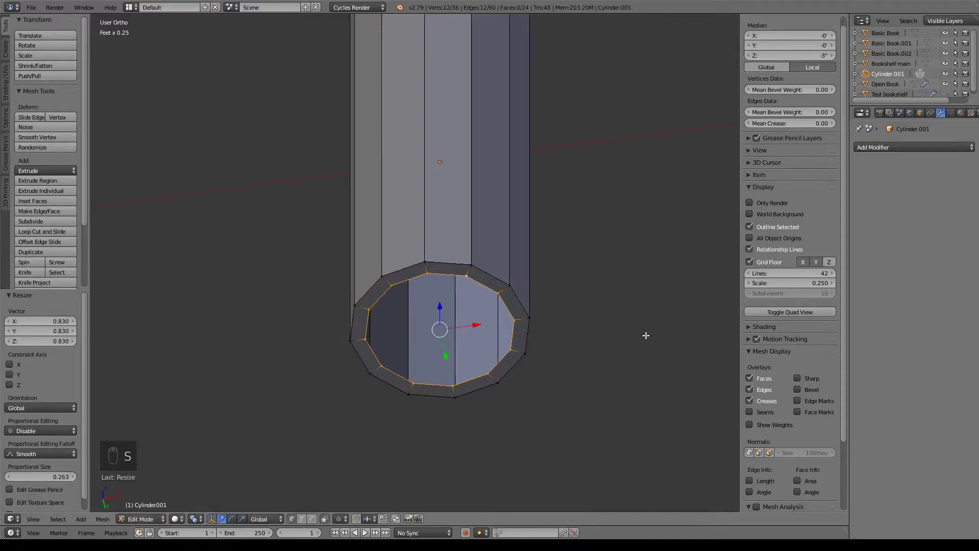
# Extrude the rim's inner edge loop and lower it about 56.4 thou along Z
pyautogui.press('e')
pyautogui.rightClick(638, 335)
pyautogui.moveTo(638, 335); pyautogui.dragTo(500, 306, button='middle')
pyautogui.press('g')
pyautogui.press('z')
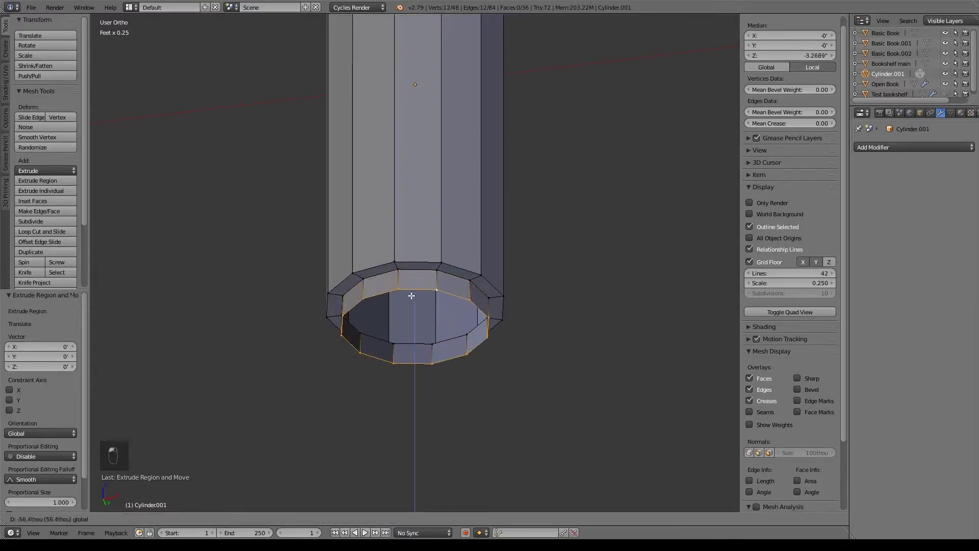
pyautogui.click(412, 296)
# Extrude the lowered edge loop in place and scale it inward to about 0.73
pyautogui.press('KP_3')
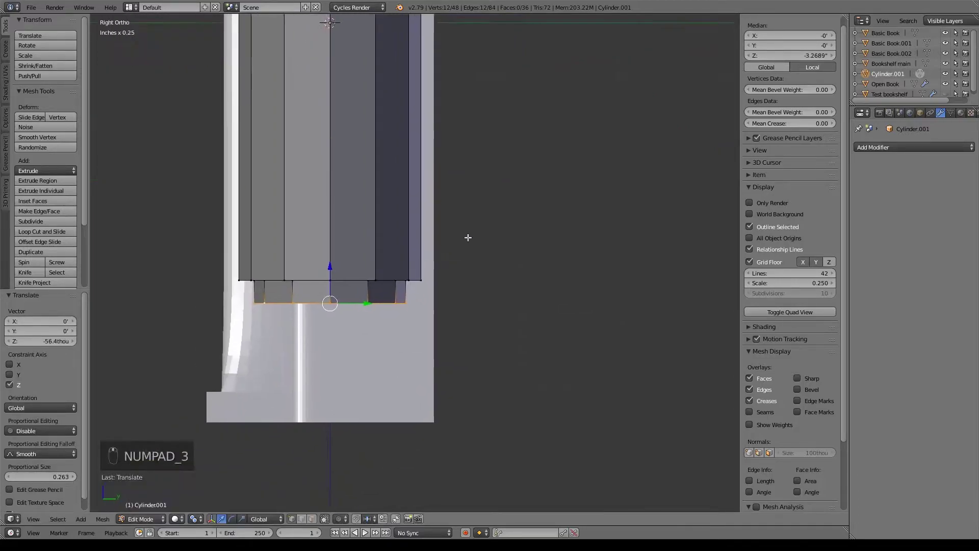
pyautogui.press('KP_1')
pyautogui.keyDown('shift'); pyautogui.moveTo(488, 256); pyautogui.dragTo(454, 260, button='middle'); pyautogui.keyUp('shift')
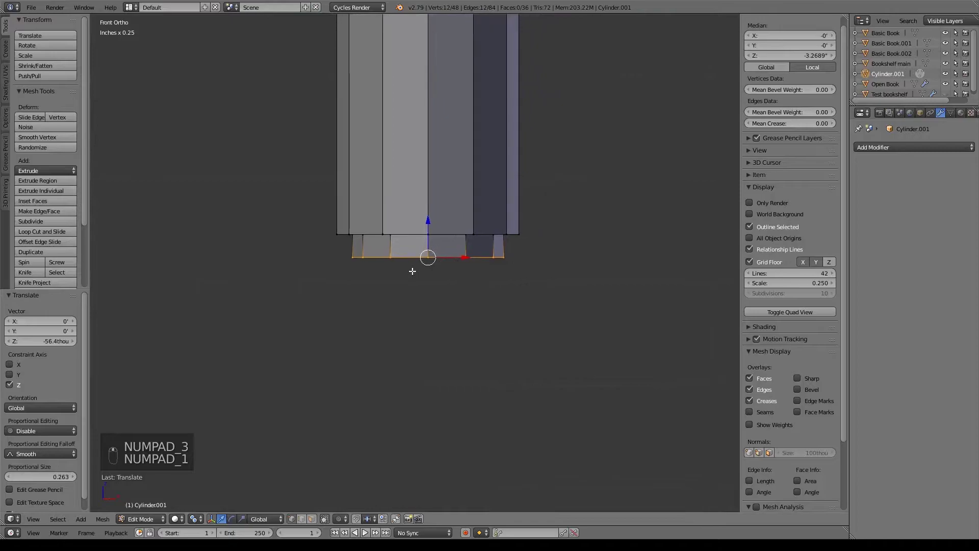
pyautogui.press('e')
pyautogui.rightClick(414, 274)
pyautogui.press('s')
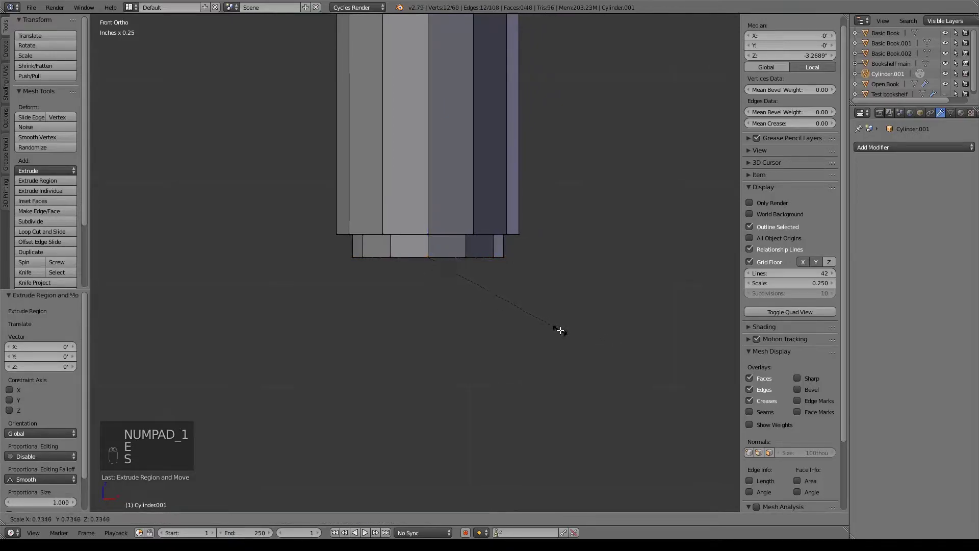
pyautogui.click(557, 330)
# Extrude the inset loop downward to a local Z of about -3.49 inches and taper it with a scale of 0.933
pyautogui.press('e')
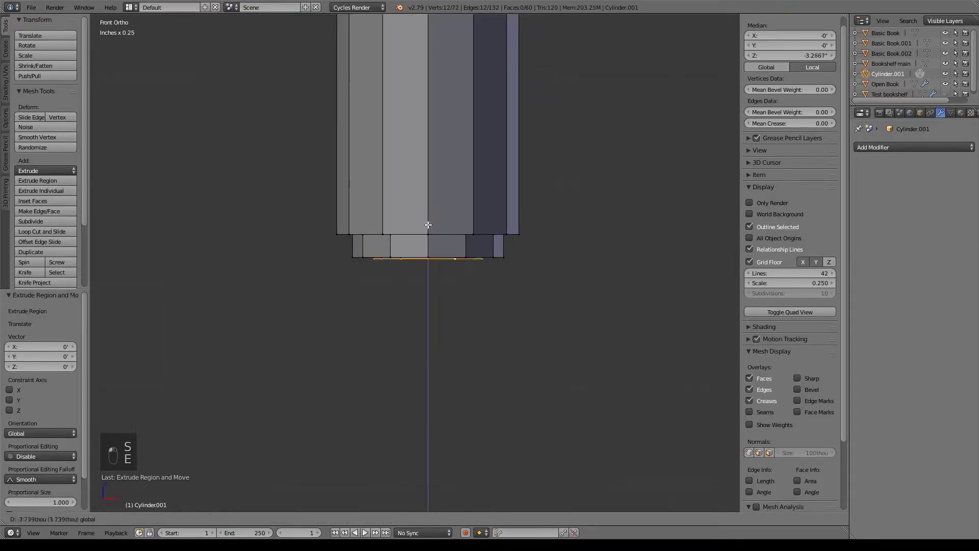
pyautogui.click(420, 245)
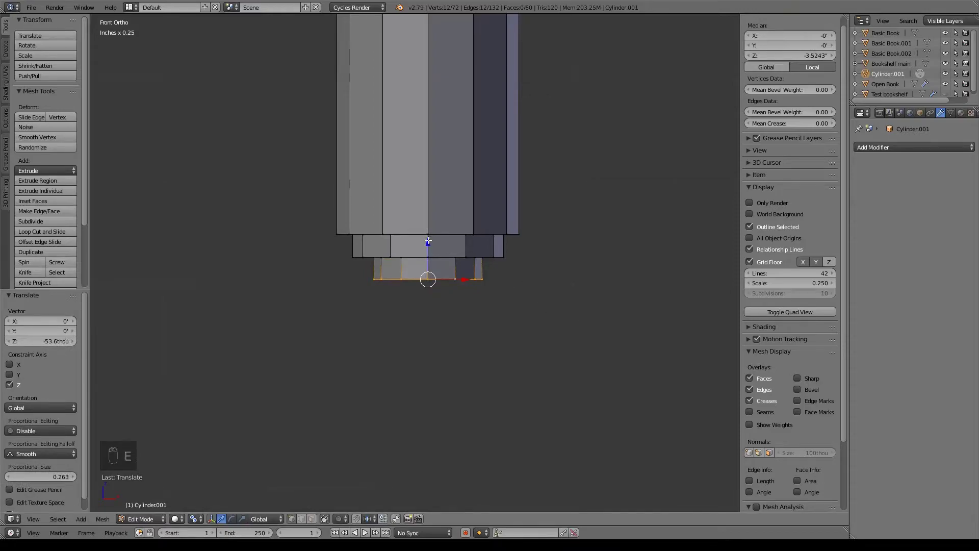
pyautogui.press('s')
pyautogui.click(540, 271)
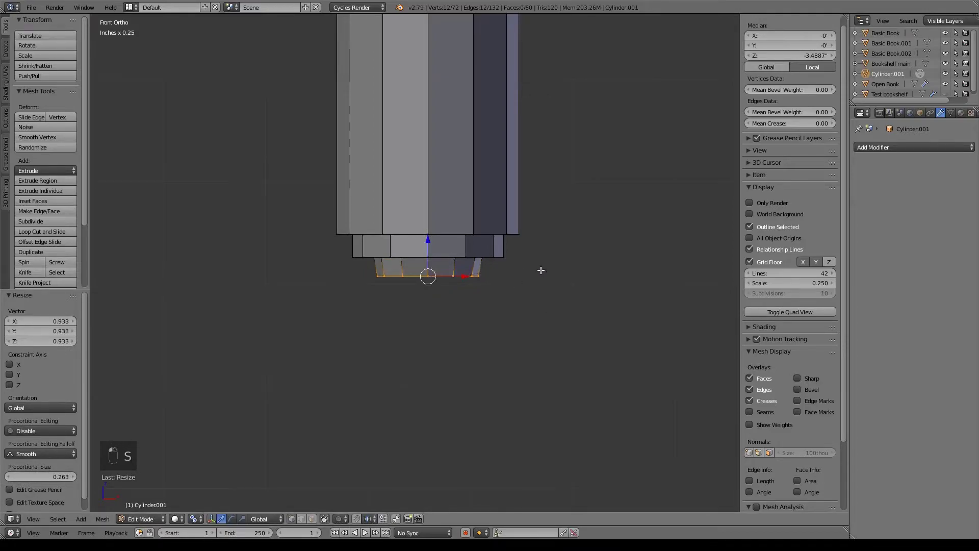
# Extrude the tapered bottom loop in place and scale it inward to about 0.67
pyautogui.press('e')
pyautogui.rightClick(560, 336)
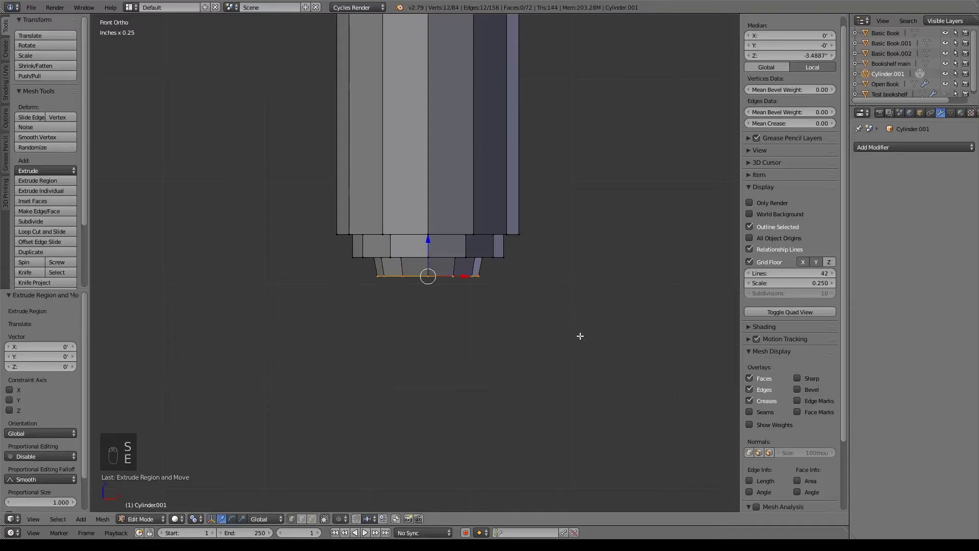
pyautogui.press('s')
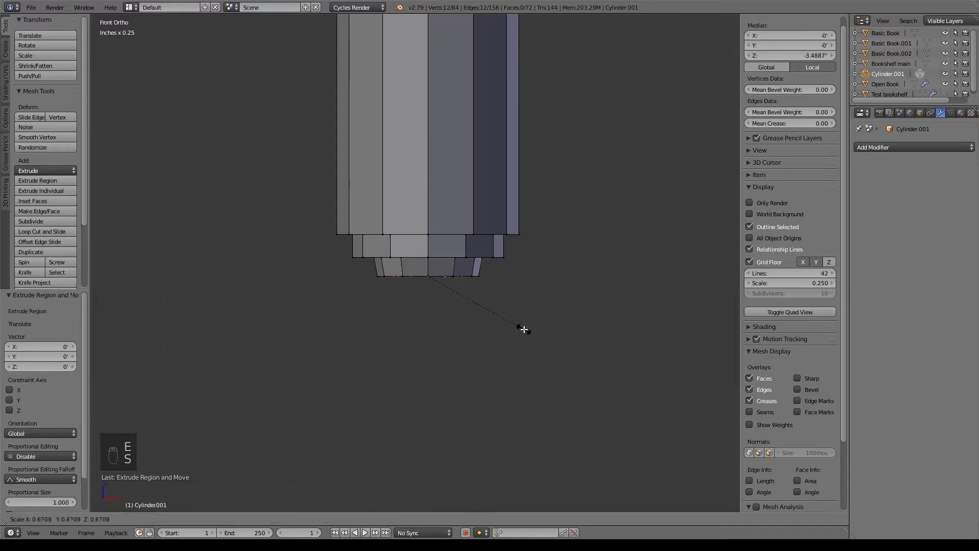
pyautogui.click(524, 329)
# Extrude the innermost bottom loop again, scale it inward and shift it about -40.4 thou along Y
pyautogui.press('e')
pyautogui.rightClick(534, 332)
pyautogui.moveTo(533, 332); pyautogui.dragTo(537, 287, button='middle')
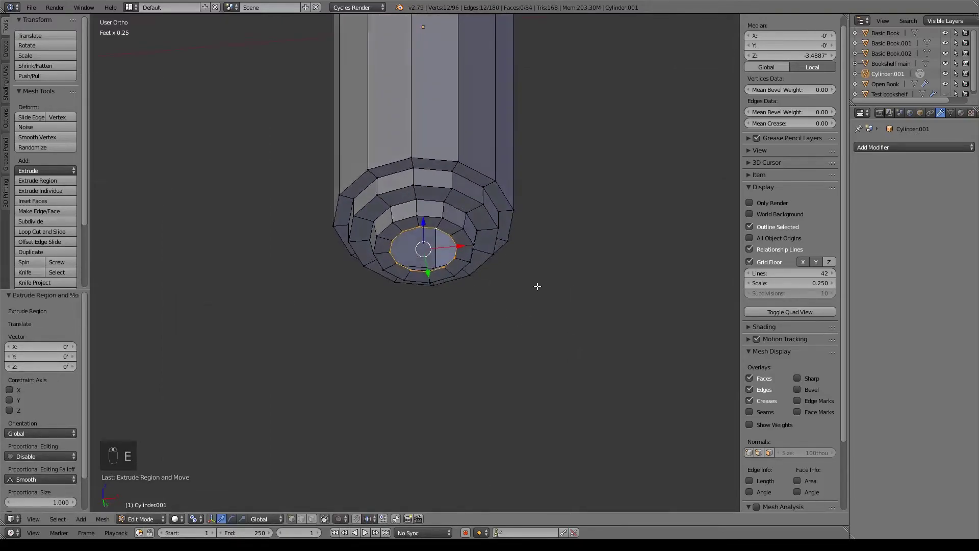
pyautogui.press('s')
pyautogui.click(553, 292)
pyautogui.moveTo(428, 274); pyautogui.dragTo(422, 262)
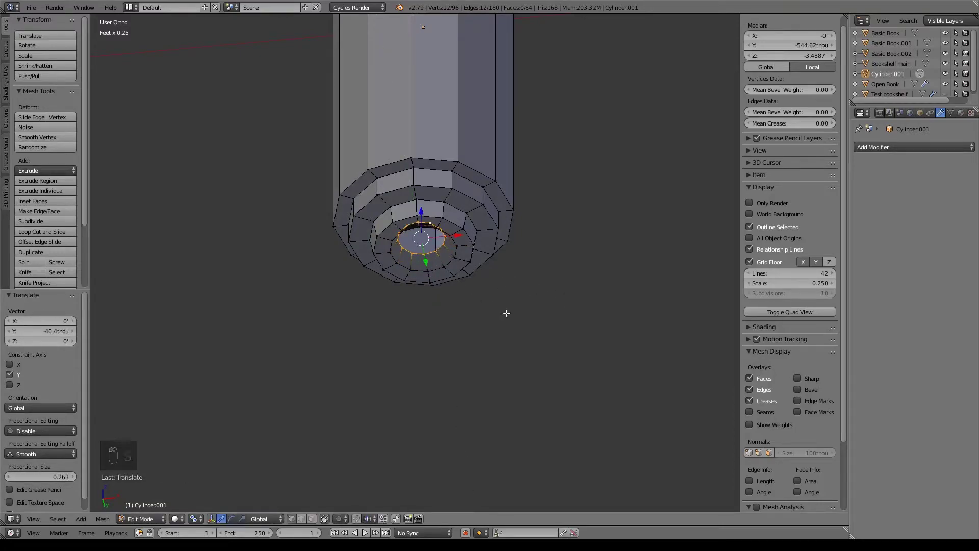
pyautogui.press('f')
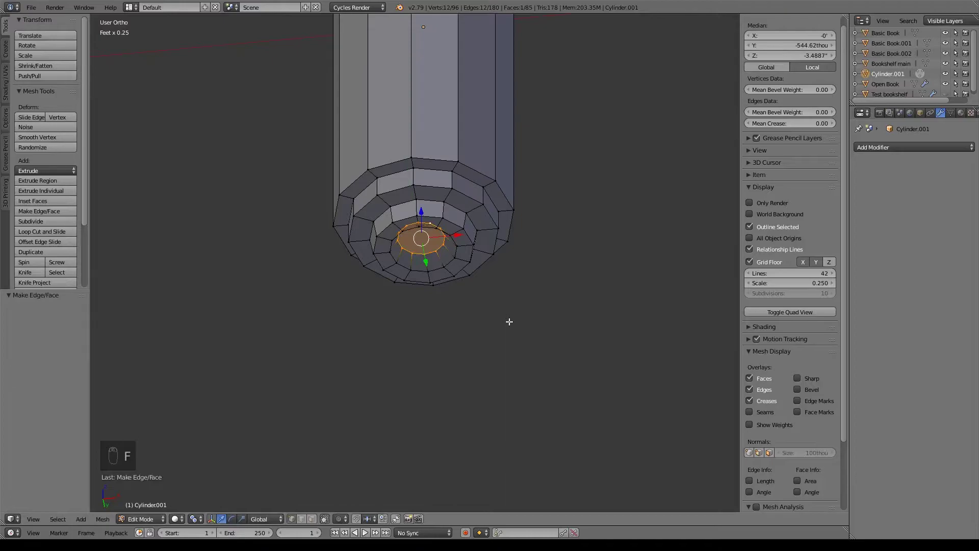
pyautogui.scroll(2, 522, 246)
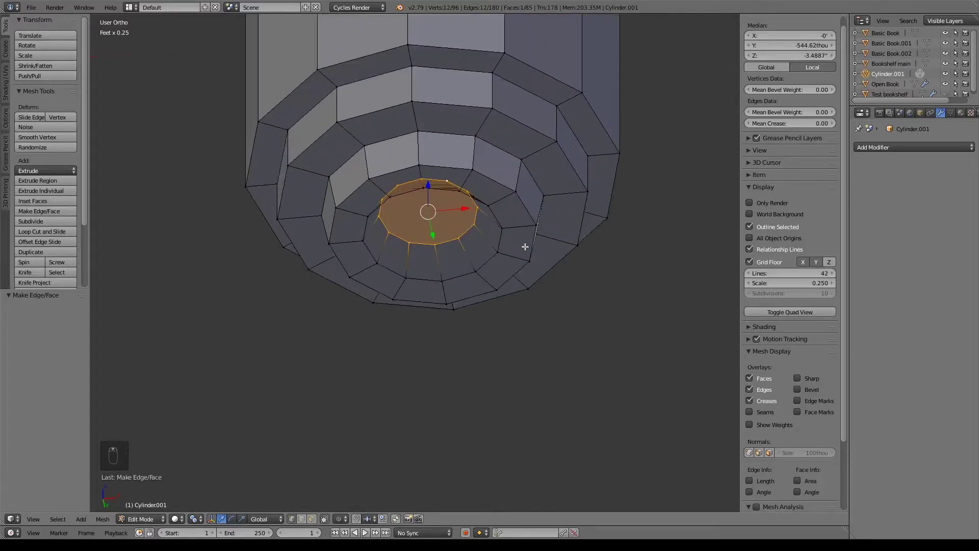
pyautogui.hotkey('ctrl', 'z')
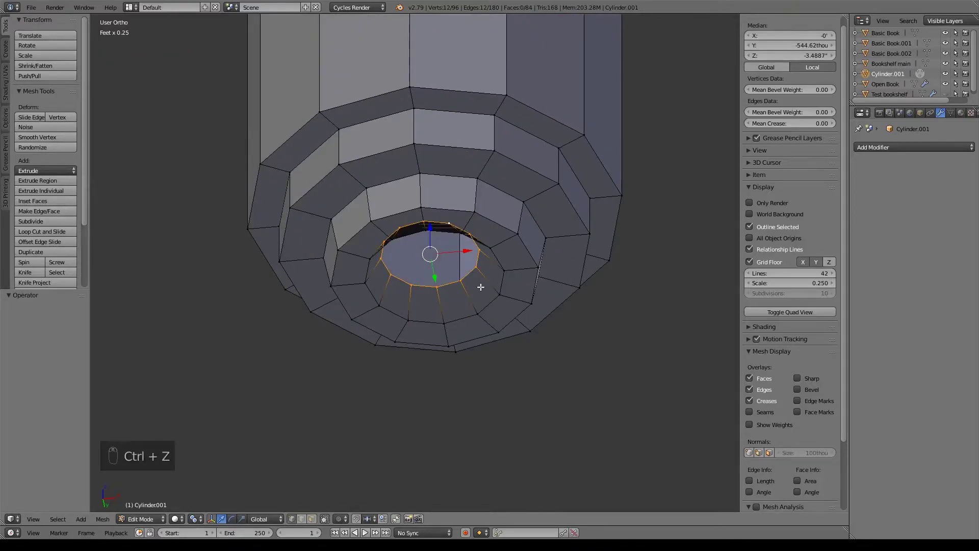
# Extrude the innermost bottom edge loop in place and merge its vertices at center to close the bottom
pyautogui.press('e')
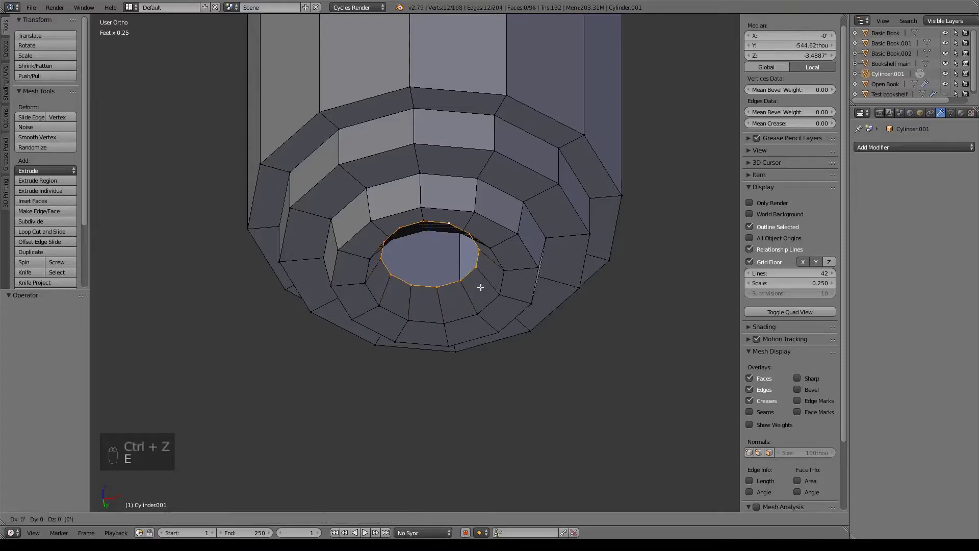
pyautogui.rightClick(480, 287)
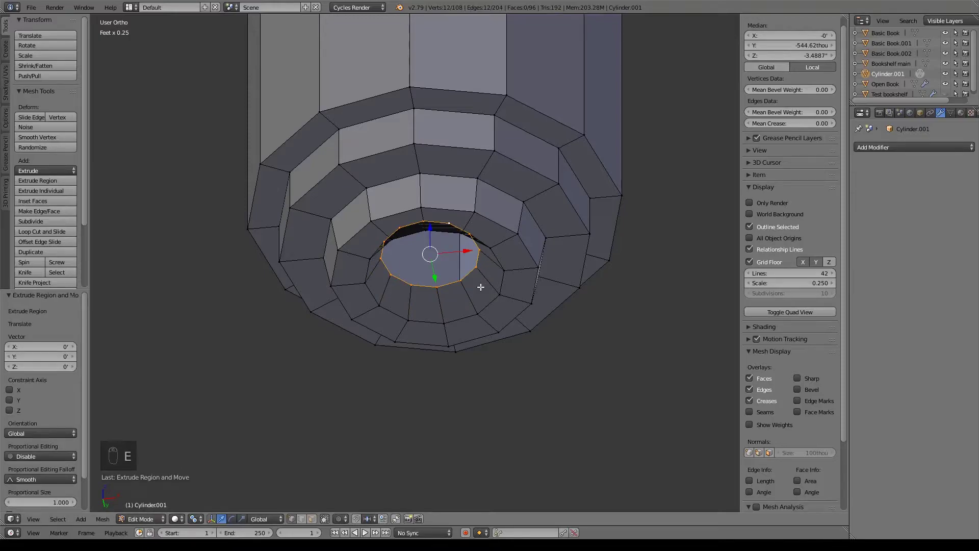
pyautogui.hotkey('alt', 'm')
pyautogui.click(476, 307)
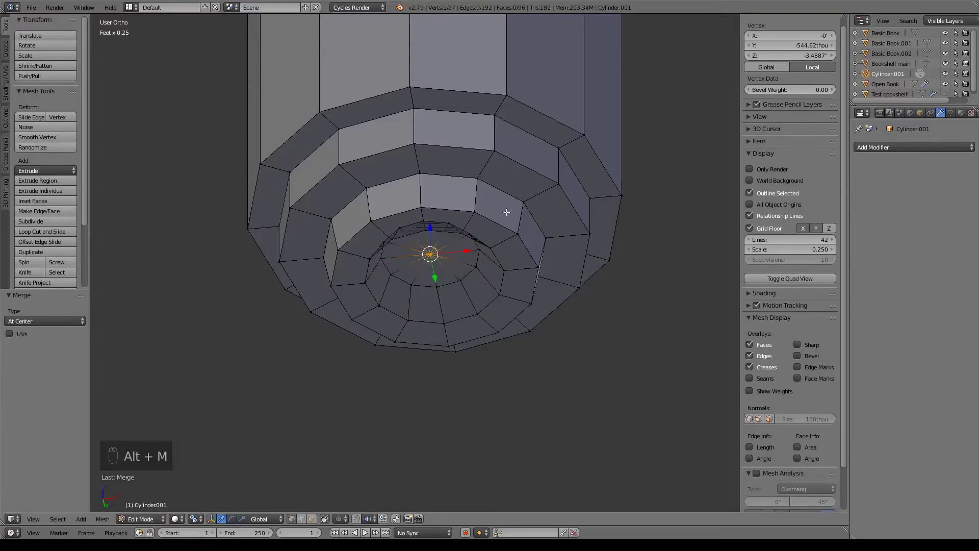
# Extrude the cylinder's open top edge loop in place and scale it inward to form a narrow rim
pyautogui.scroll(-5, 596, 233)
pyautogui.moveTo(595, 233); pyautogui.dragTo(496, 277, button='middle')
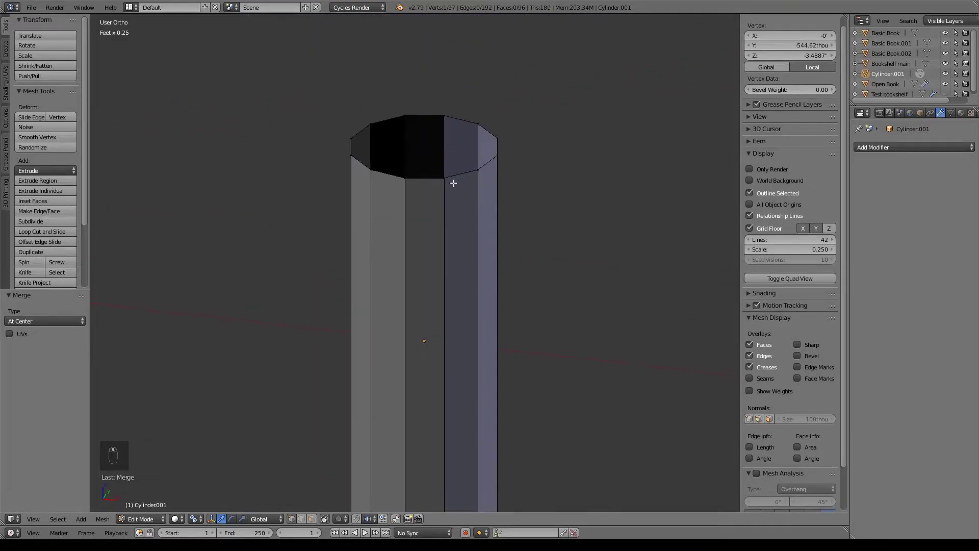
pyautogui.keyDown('alt'); pyautogui.click(461, 179); pyautogui.keyUp('alt')
pyautogui.keyDown('shift'); pyautogui.moveTo(461, 179); pyautogui.dragTo(485, 233, button='middle'); pyautogui.keyUp('shift')
pyautogui.press('e')
pyautogui.rightClick(491, 241)
pyautogui.press('s')
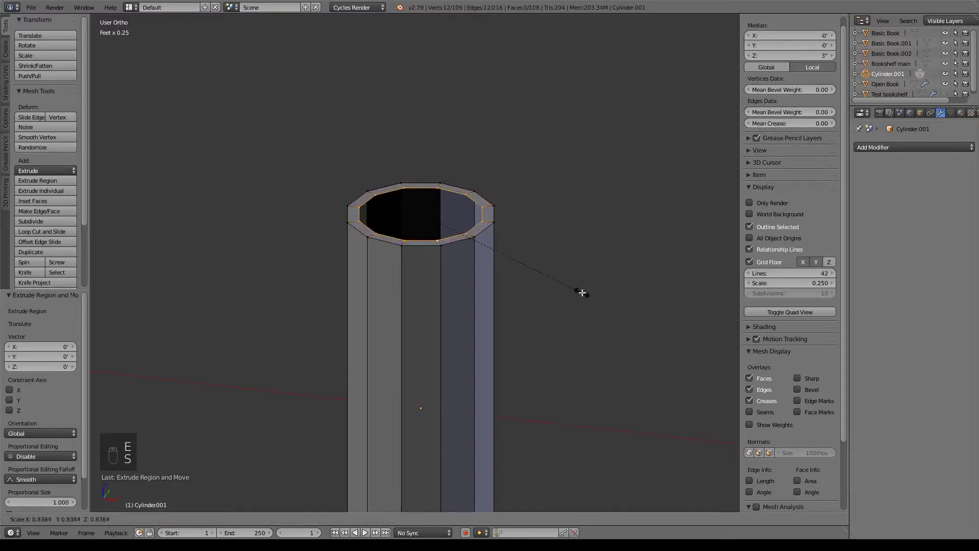
pyautogui.click(560, 284)
# Extrude the inset top loop straight up to a local Z of about 3.52 inches
pyautogui.moveTo(564, 256); pyautogui.dragTo(511, 362, button='middle')
pyautogui.press('KP_1')
pyautogui.press('e')
pyautogui.rightClick(418, 234)
pyautogui.moveTo(410, 218); pyautogui.dragTo(411, 184)
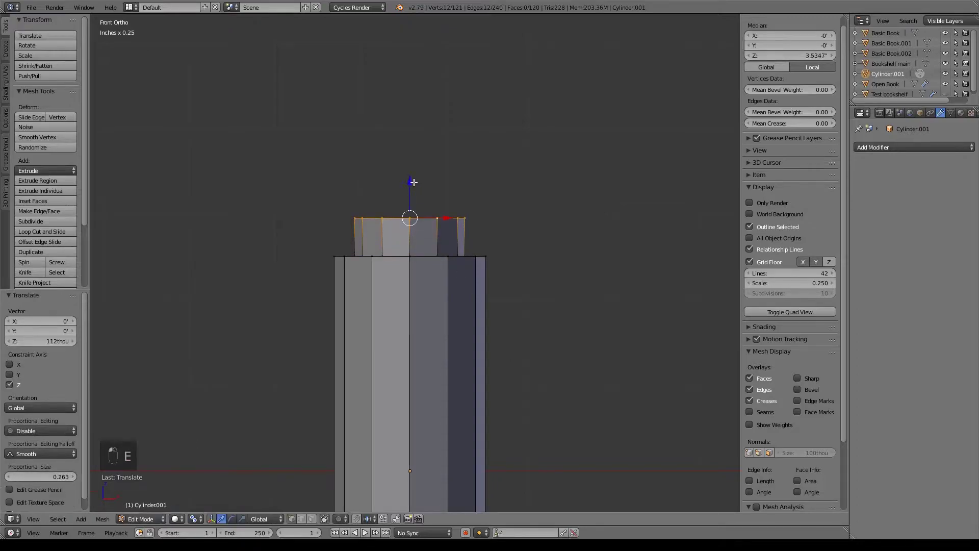
# Inset the raised top loop by extruding and scaling it inward, and extrude it up to a local Z of about 3.91 inches
pyautogui.press('e')
pyautogui.rightClick(436, 202)
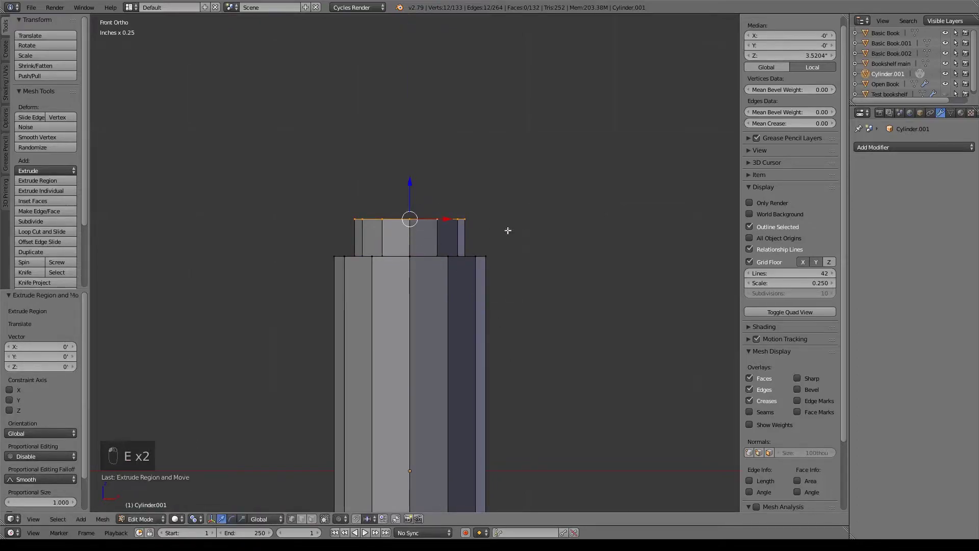
pyautogui.press('s')
pyautogui.click(493, 232)
pyautogui.press('e')
pyautogui.rightClick(408, 185)
pyautogui.moveTo(408, 184); pyautogui.dragTo(408, 157)
# Extrude the topmost loop in place and scale it inward to 0.628
pyautogui.press('e')
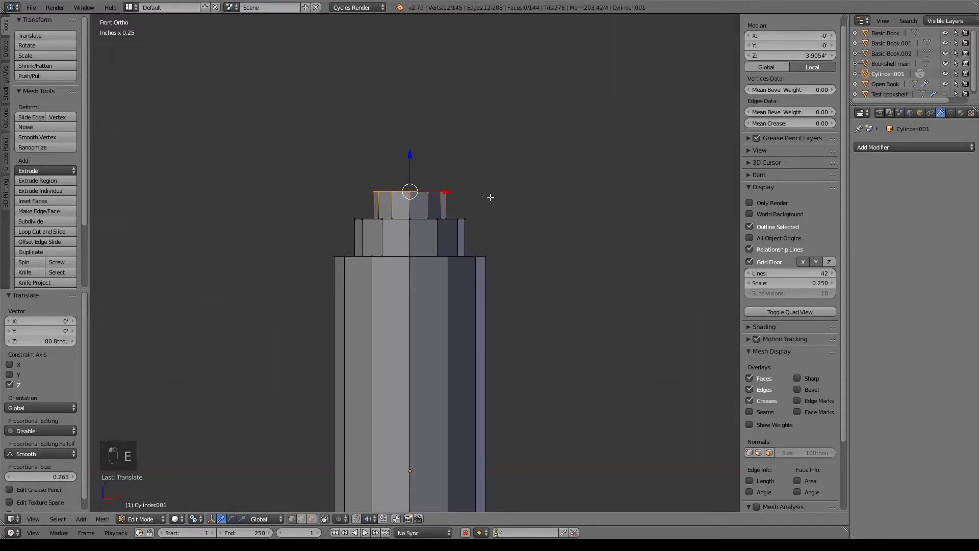
pyautogui.rightClick(490, 198)
pyautogui.press('s')
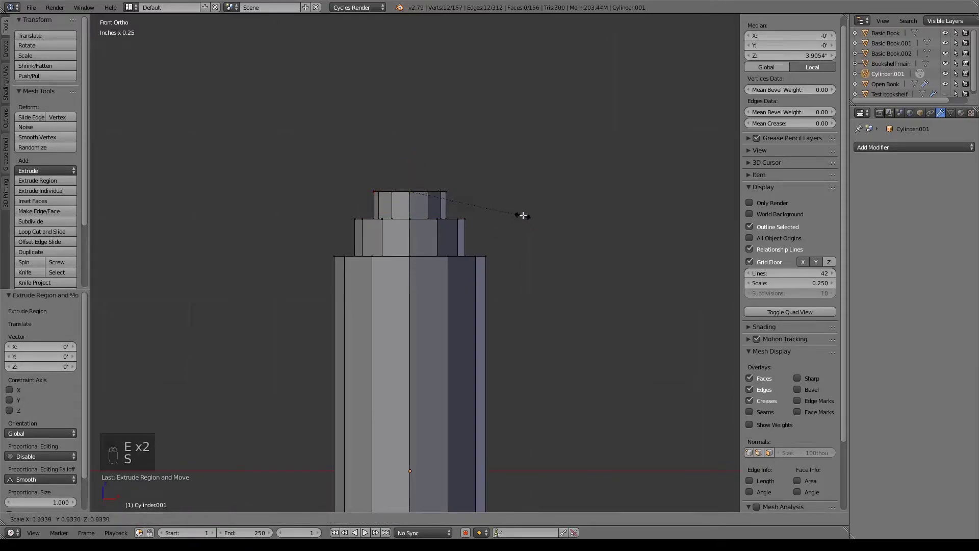
pyautogui.click(487, 206)
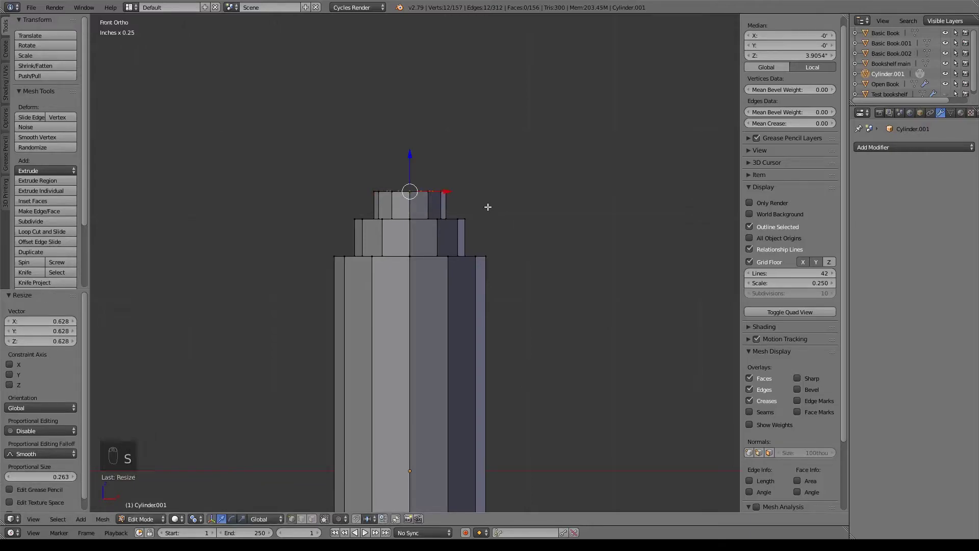
# Extrude the innermost top loop down to a local Z of about 3.61 inches and taper it inward, using wireframe display
pyautogui.press('e')
pyautogui.rightClick(488, 206)
pyautogui.moveTo(410, 156); pyautogui.dragTo(411, 180)
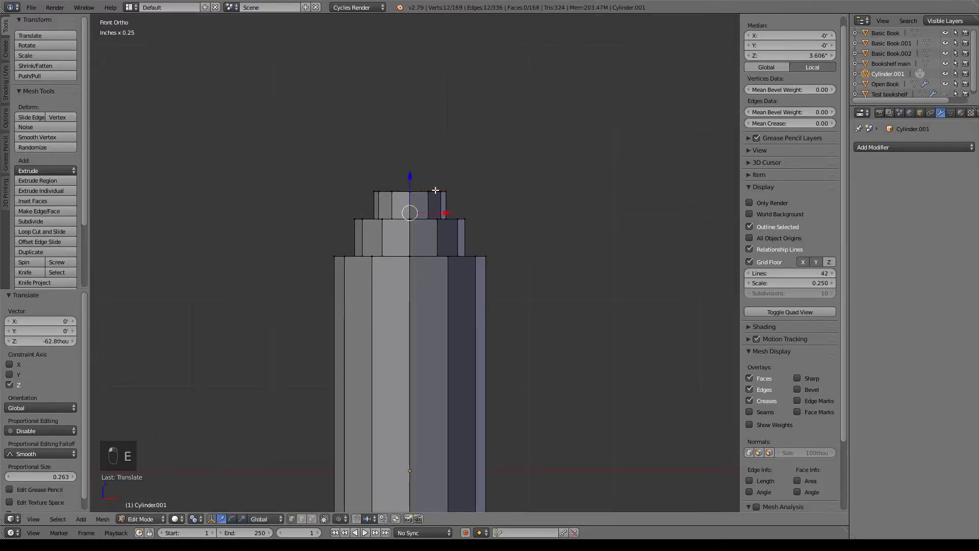
pyautogui.press('z')
pyautogui.press('s')
pyautogui.click(520, 220)
# Extrude the recessed top loop in place and merge its vertices at center to close the top
pyautogui.press('e')
pyautogui.rightClick(542, 245)
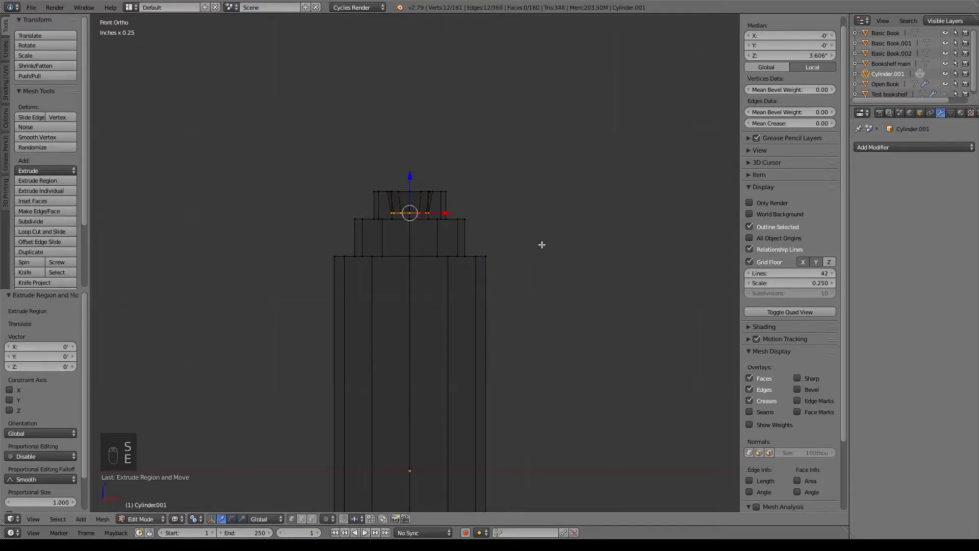
pyautogui.hotkey('alt', 'm')
pyautogui.click(542, 244)
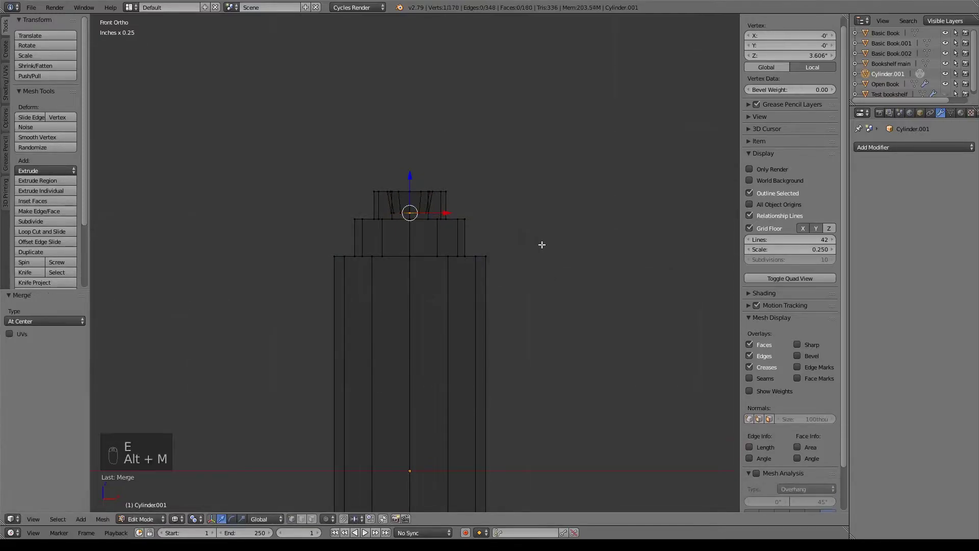
# Select the lower edge loop of the first bottom step and rotate it in front view so it slopes down toward negative X
pyautogui.scroll(-3, 515, 354)
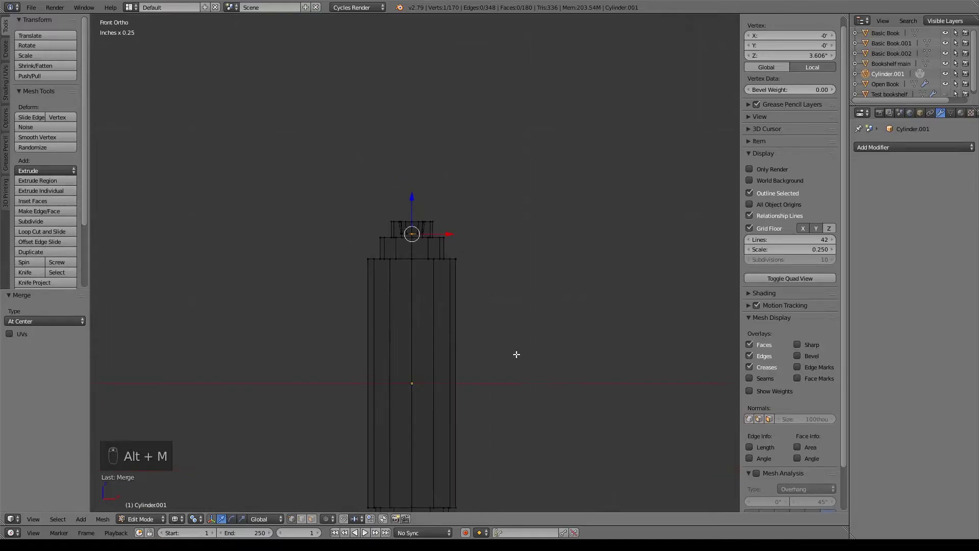
pyautogui.keyDown('shift'); pyautogui.moveTo(519, 398); pyautogui.dragTo(518, 284, button='middle'); pyautogui.keyUp('shift')
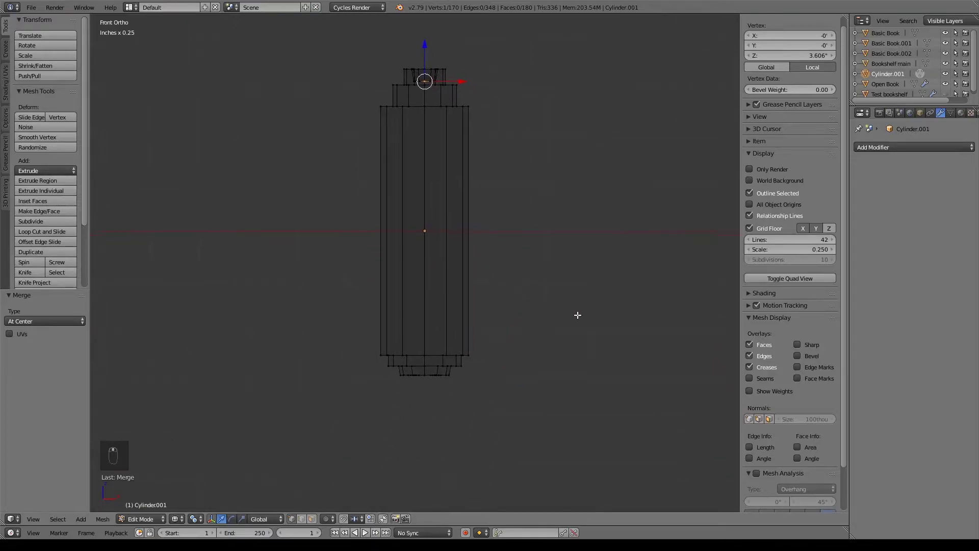
pyautogui.scroll(4, 435, 383)
pyautogui.keyDown('alt'); pyautogui.rightClick(428, 391); pyautogui.keyUp('alt')
pyautogui.moveTo(481, 406); pyautogui.dragTo(485, 361, button='middle')
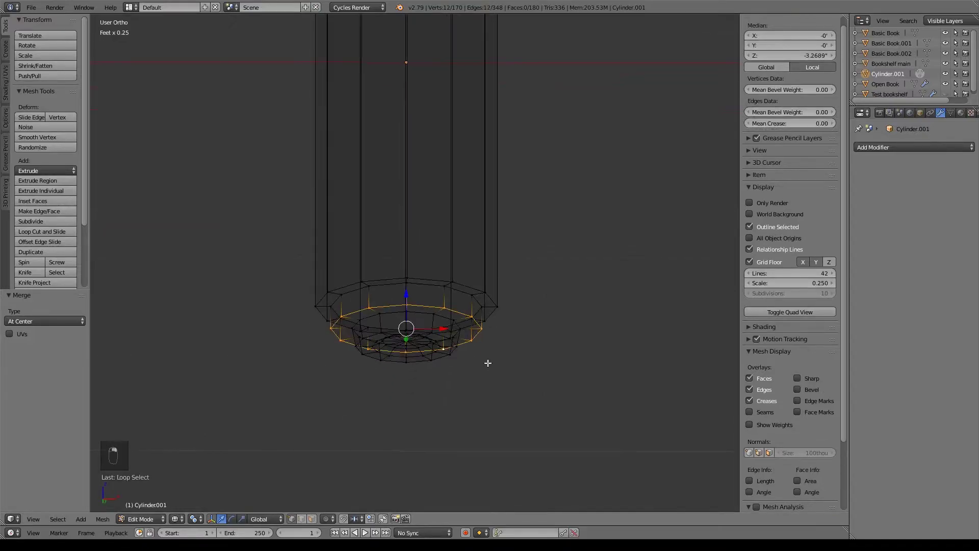
pyautogui.press('KP_3')
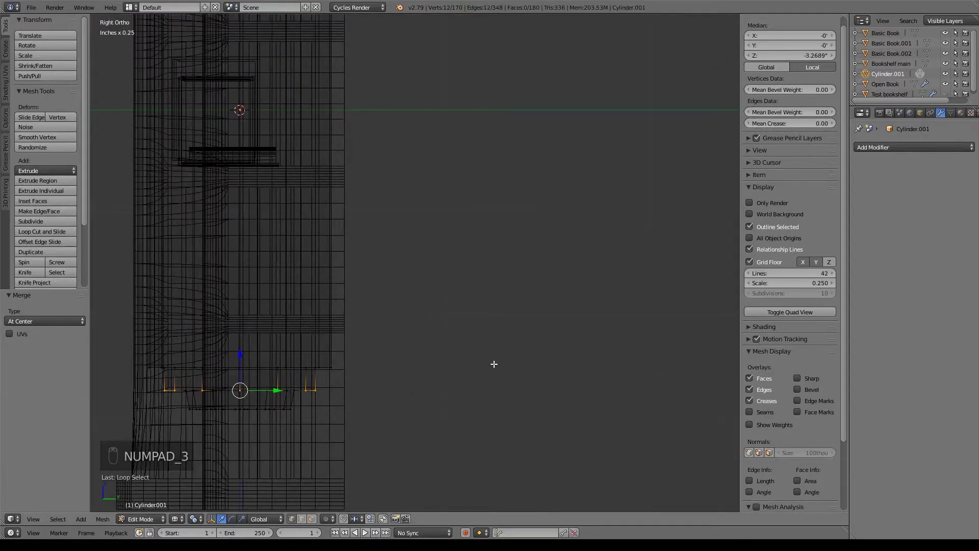
pyautogui.press('KP_1')
pyautogui.press('b')
pyautogui.moveTo(314, 377); pyautogui.dragTo(510, 400)
pyautogui.press('r')
pyautogui.click(553, 369)
# Replace the selection with all vertices of the lowest tier at the cylinder's bottom end
pyautogui.press('q')
pyautogui.press('a')
pyautogui.press('b')
pyautogui.moveTo(350, 400); pyautogui.dragTo(521, 433)
pyautogui.press('e')
pyautogui.rightClick(482, 441)
pyautogui.hotkey('ctrl', 'z')
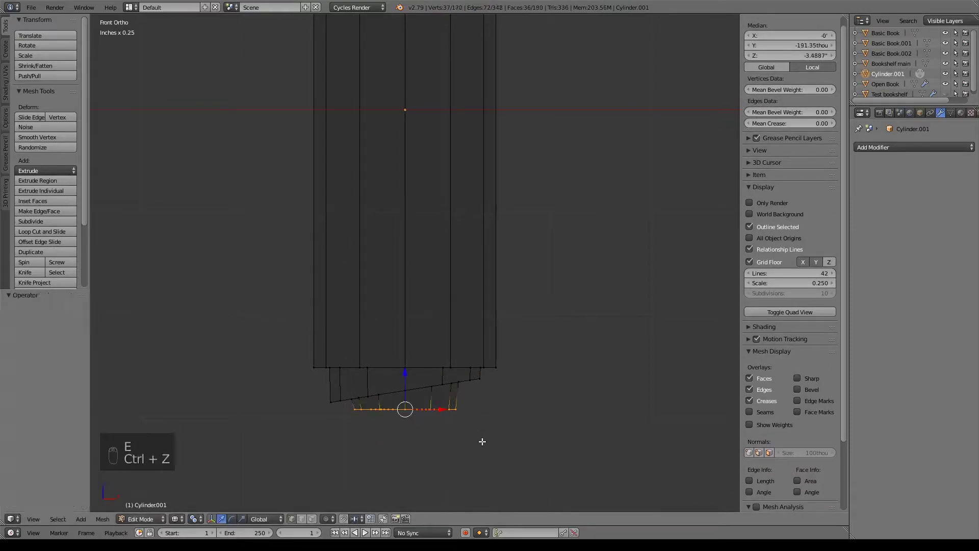
# Rotate the selected lowest tier about 7 degrees in front view, against the slope of the step above it
pyautogui.press('r')
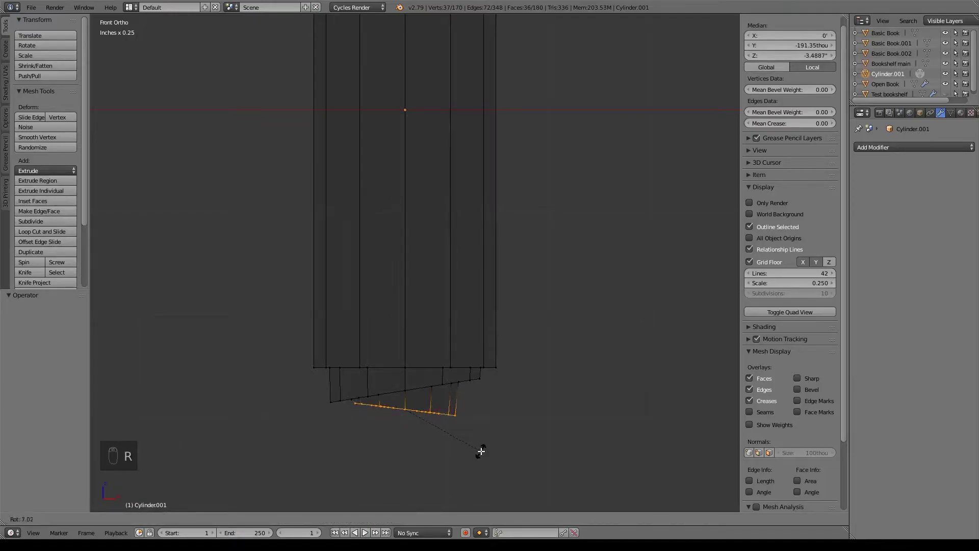
# Tilt the cylinder's lowest end ring about 7° and the body's lower rim about 6° in the same direction
pyautogui.click(481, 448)
pyautogui.press('a')
pyautogui.press('b')
pyautogui.moveTo(254, 352); pyautogui.dragTo(525, 375)
pyautogui.press('r')
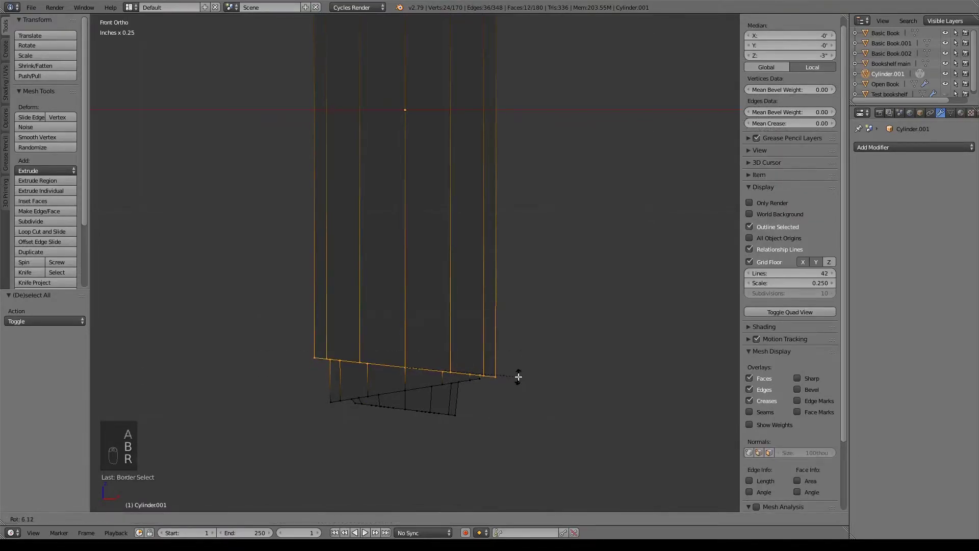
pyautogui.click(518, 376)
# Raise the body's lower rim 17.4 thou and scale it by about 1.078
pyautogui.moveTo(406, 331); pyautogui.dragTo(407, 324)
pyautogui.keyDown('shift'); pyautogui.moveTo(507, 412); pyautogui.dragTo(510, 422, button='middle'); pyautogui.keyUp('shift')
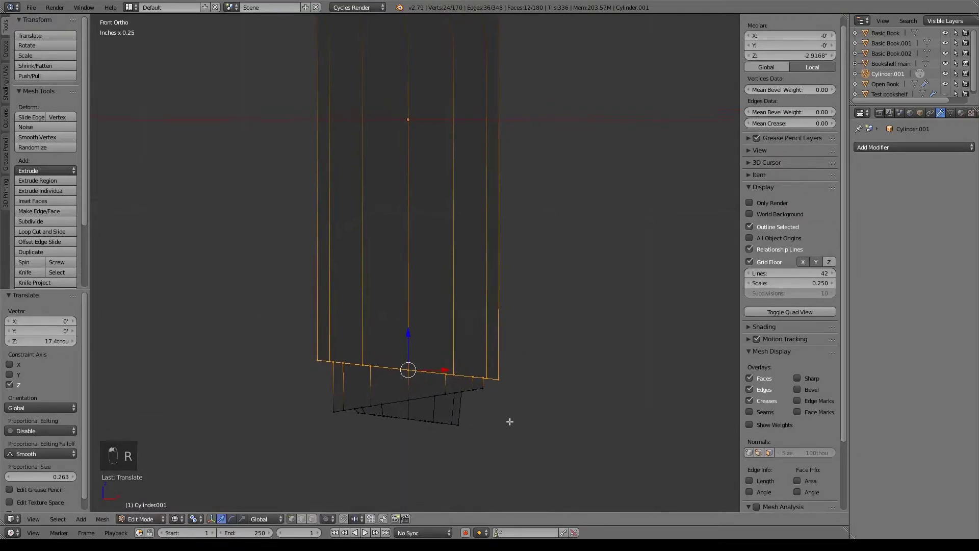
pyautogui.press('s')
pyautogui.click(533, 411)
# Add a centred loop cut around the middle of the body and scale it to about 0.75
pyautogui.scroll(-4, 546, 308)
pyautogui.hotkey('ctrl', 'r')
pyautogui.click(418, 250)
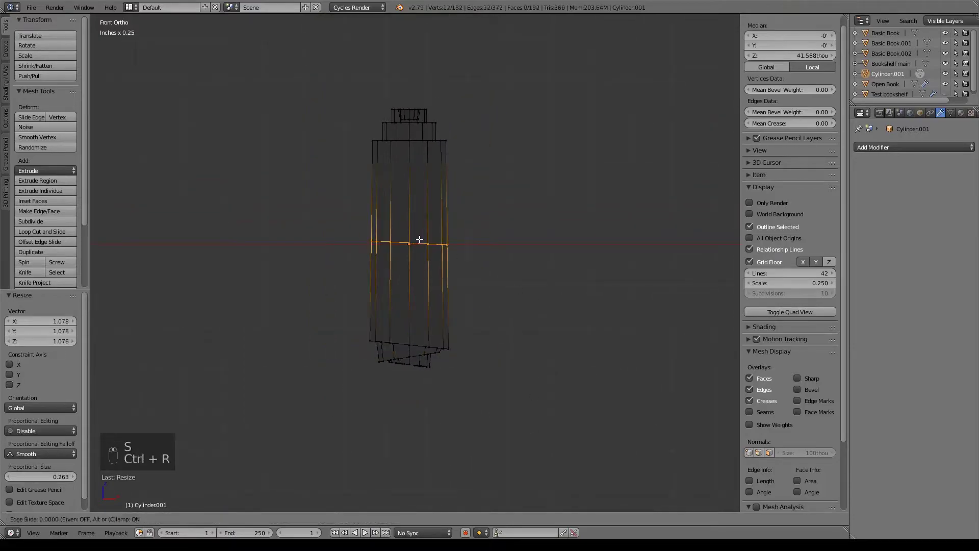
pyautogui.rightClick(417, 251)
pyautogui.press('s')
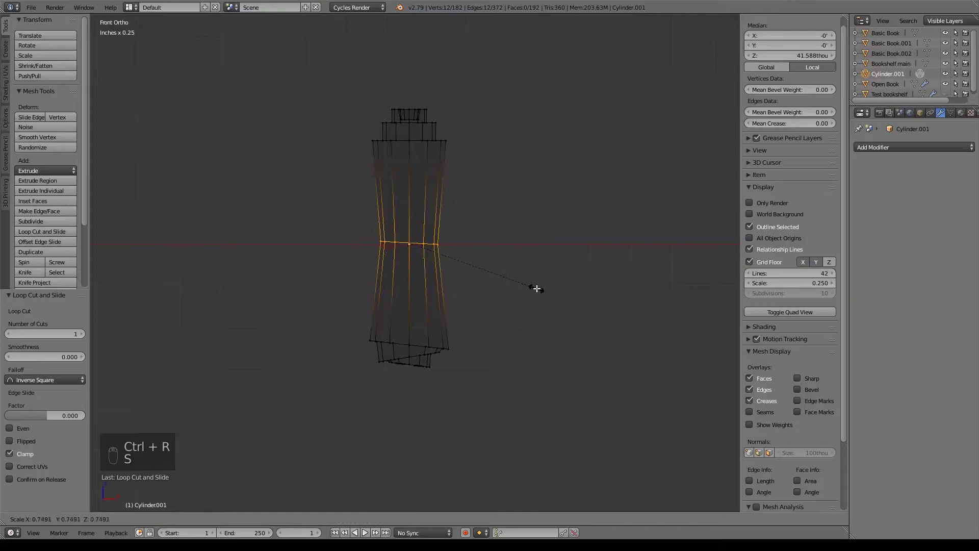
pyautogui.click(535, 287)
# Add one centred loop cut around the upper half of the body and one around the lower half
pyautogui.hotkey('ctrl', 'r')
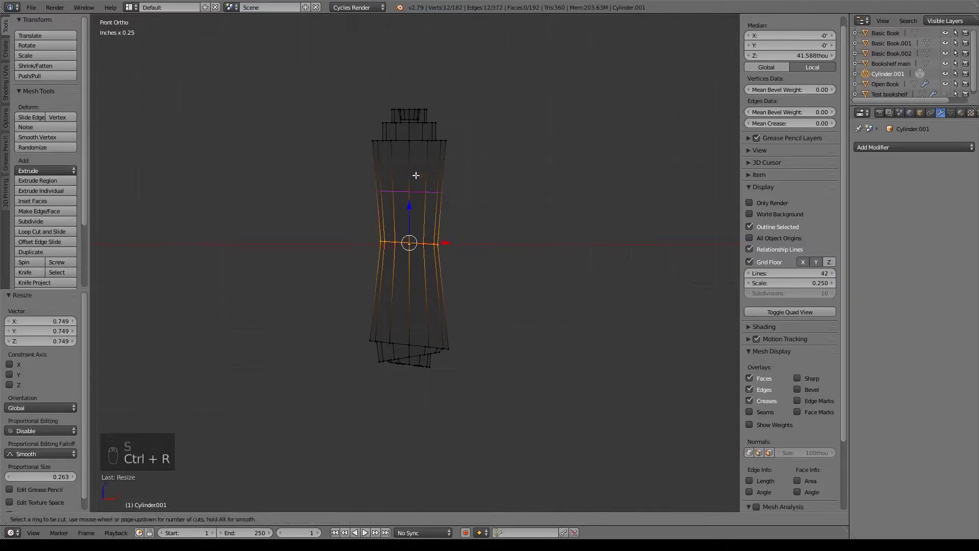
pyautogui.click(416, 175)
pyautogui.rightClick(415, 175)
pyautogui.hotkey('ctrl', 'r')
pyautogui.click(418, 322)
pyautogui.rightClick(418, 322)
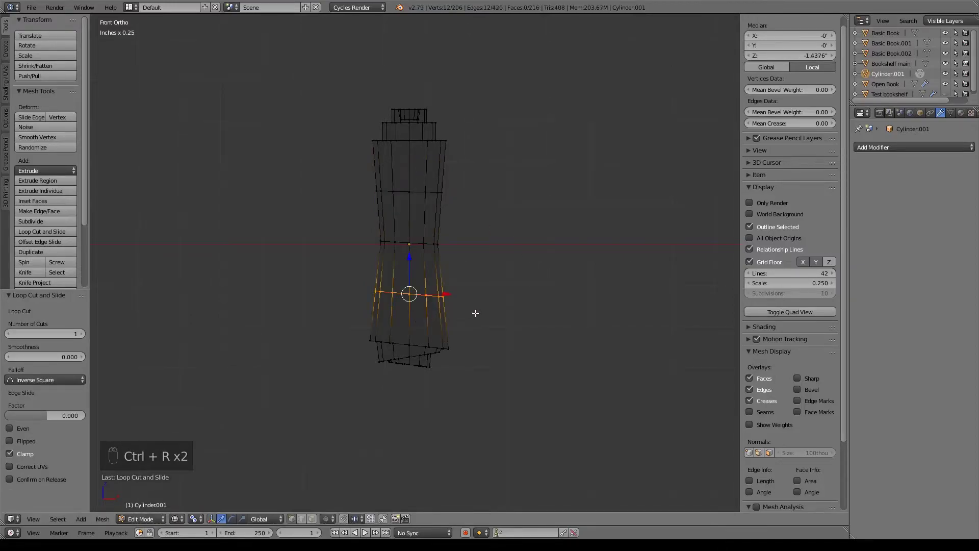
# Scale the lower body loop to about 0.93 and the upper body loop to about 0.98
pyautogui.press('s')
pyautogui.click(474, 311)
pyautogui.keyDown('alt'); pyautogui.rightClick(439, 209); pyautogui.keyUp('alt')
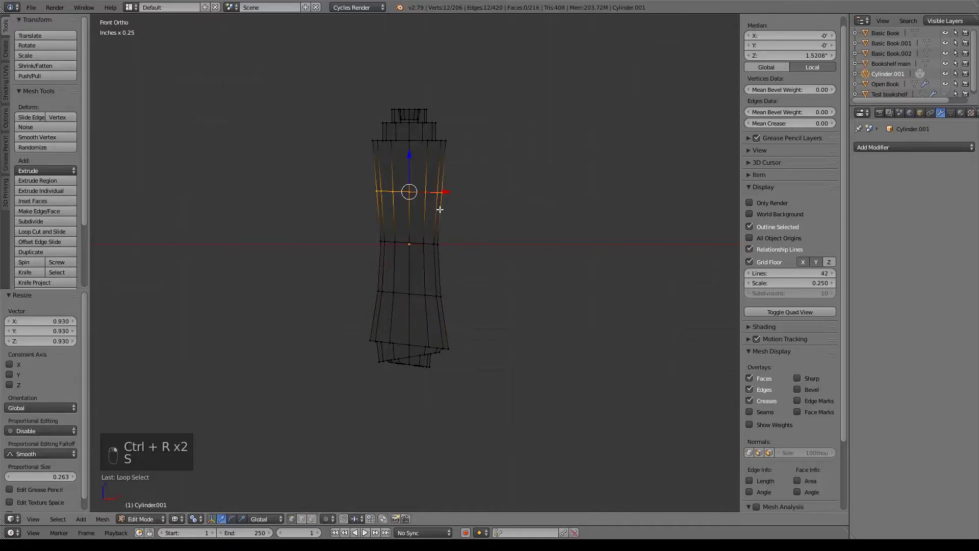
pyautogui.press('s')
pyautogui.click(510, 228)
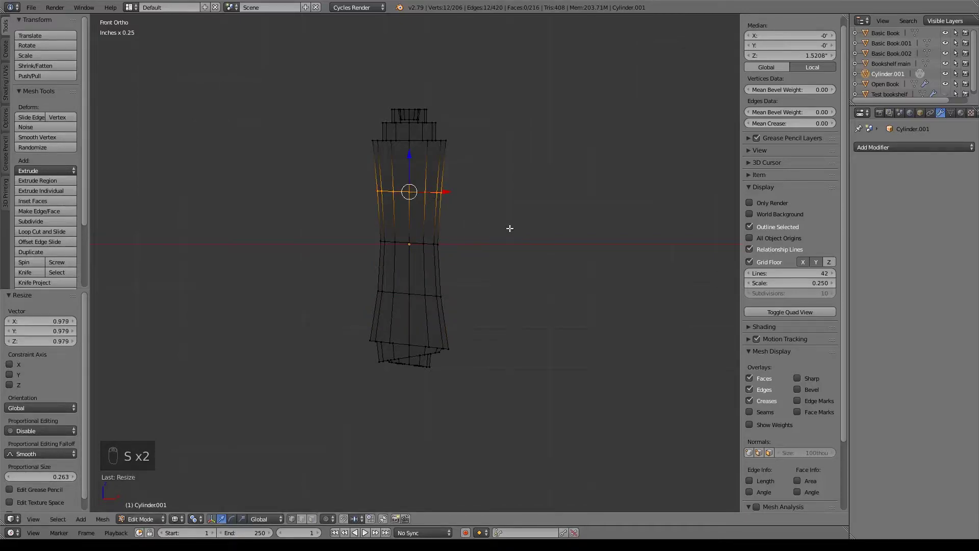
# Select the upper rim of the middle tier at the cylinder's upper end and tilt it 11.3°
pyautogui.press('a')
pyautogui.scroll(8, 483, 306)
pyautogui.moveTo(306, 193); pyautogui.dragTo(565, 219)
pyautogui.press('r')
pyautogui.click(558, 205)
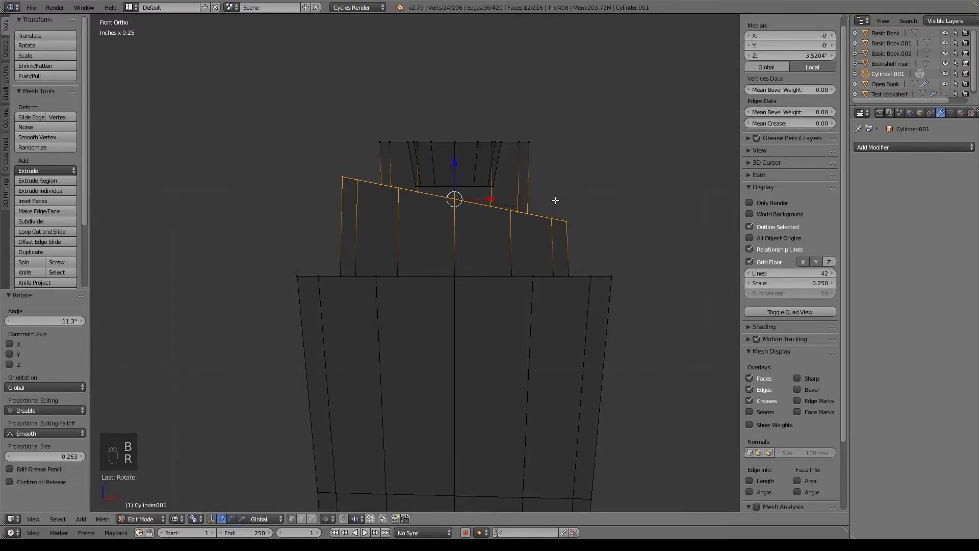
# Tilt the rim of the topmost tier in the opposite direction to the middle tier
pyautogui.press('a')
pyautogui.press('b')
pyautogui.moveTo(335, 105); pyautogui.dragTo(551, 151)
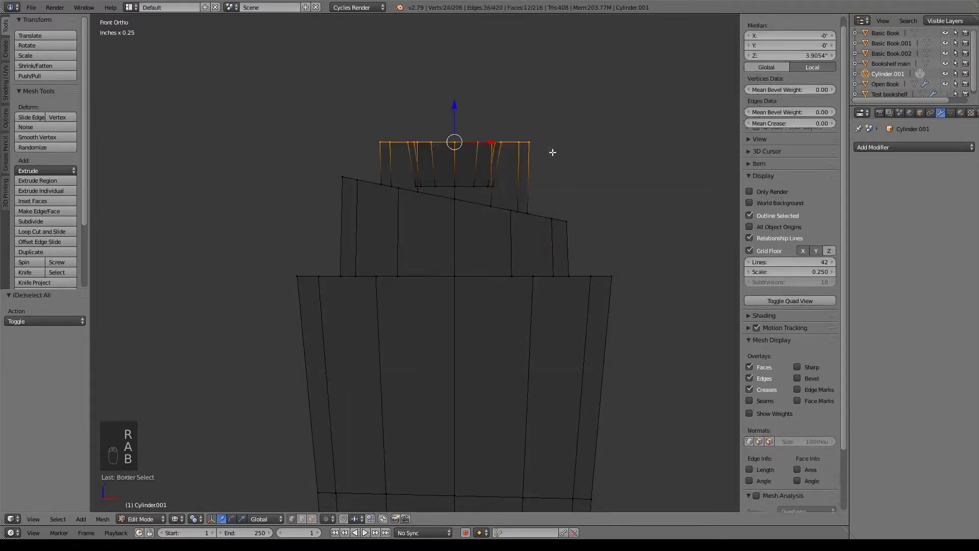
pyautogui.press('r')
pyautogui.click(522, 213)
# Select the upper rim of the main body and rotate it about -8.43°
pyautogui.press('a')
pyautogui.press('b')
pyautogui.moveTo(247, 258); pyautogui.dragTo(691, 323)
pyautogui.press('r')
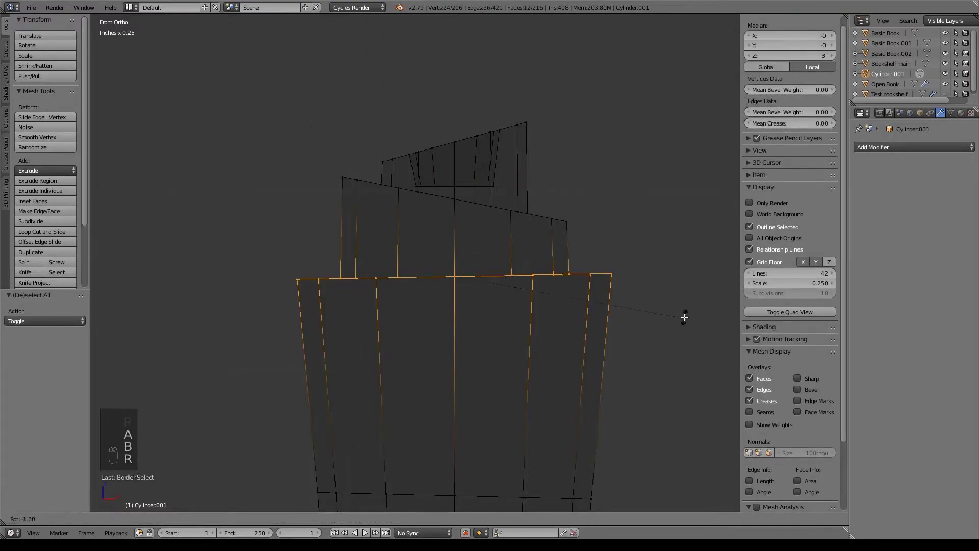
pyautogui.click(679, 287)
pyautogui.moveTo(675, 286); pyautogui.dragTo(627, 270, button='middle')
pyautogui.hotkey('ctrl', 'r')
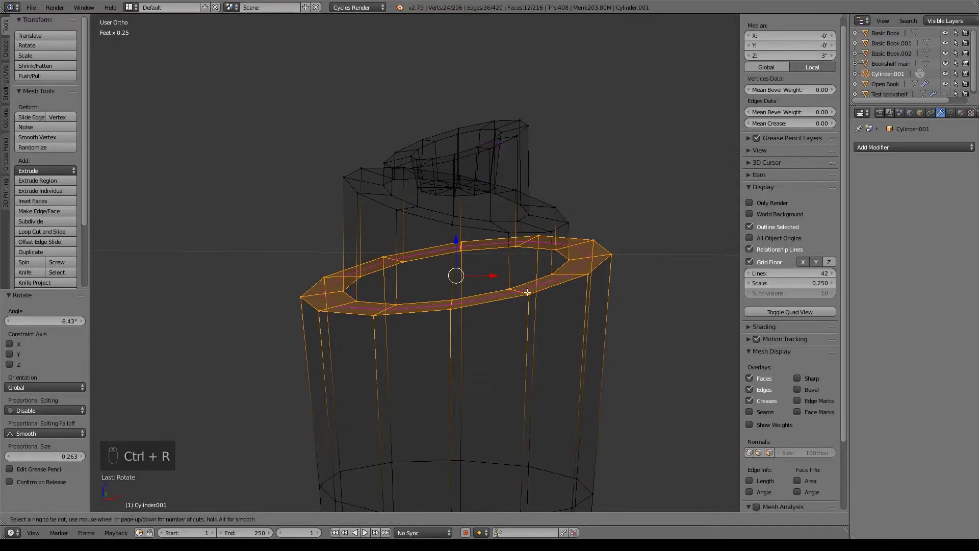
pyautogui.scroll(2, 527, 291)
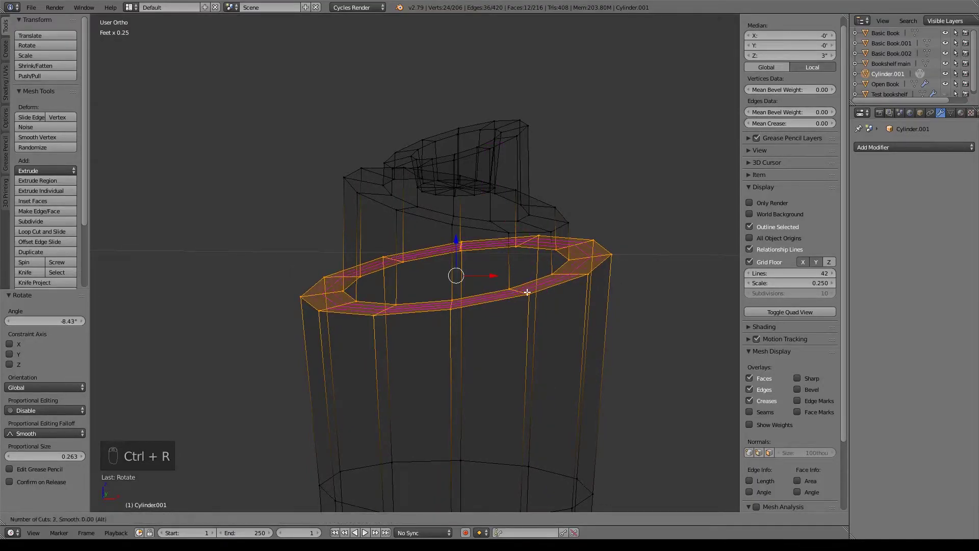
pyautogui.click(527, 292)
pyautogui.rightClick(527, 292)
pyautogui.hotkey('ctrl', 'z')
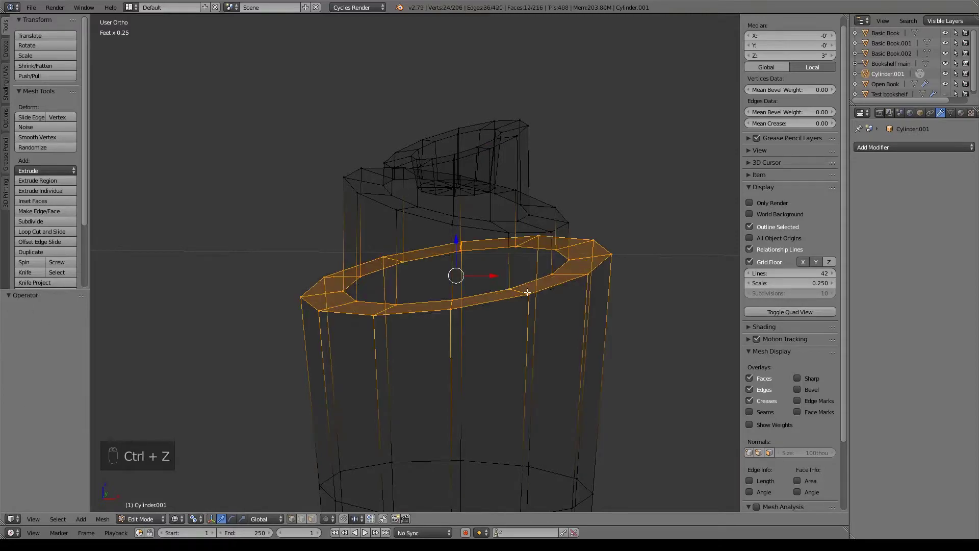
# Add a single centred loop cut around the main body's upper ledge and raise it about 19 thou
pyautogui.hotkey('ctrl', 'r')
pyautogui.click(526, 292)
pyautogui.rightClick(527, 293)
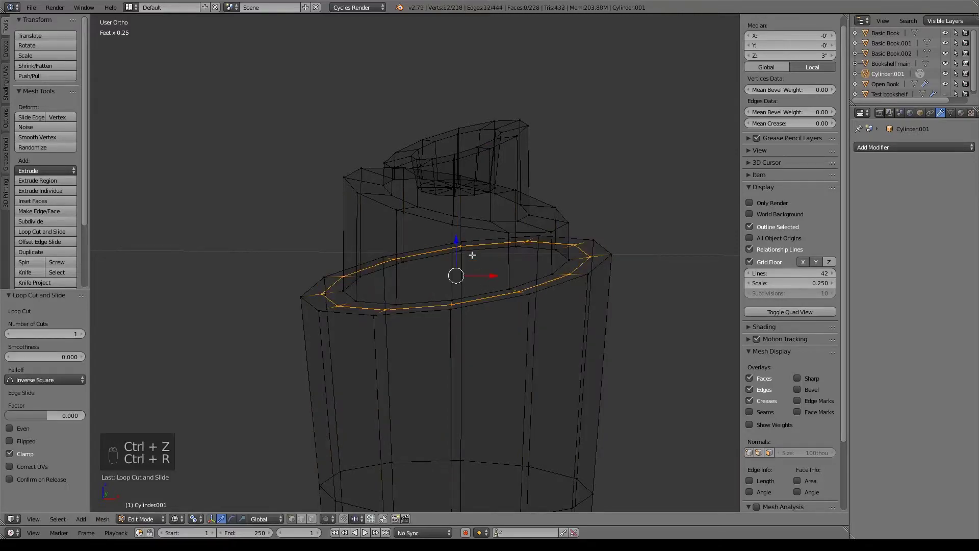
pyautogui.moveTo(457, 240); pyautogui.dragTo(467, 221)
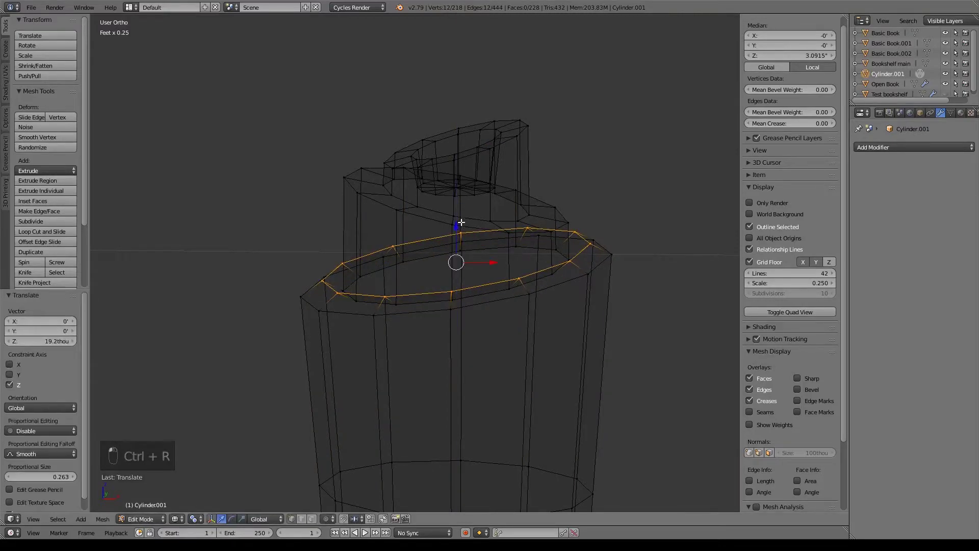
# Add a centred loop cut around the middle tier's upper ledge and raise it about 18 thou
pyautogui.hotkey('ctrl', 'r')
pyautogui.click(452, 219)
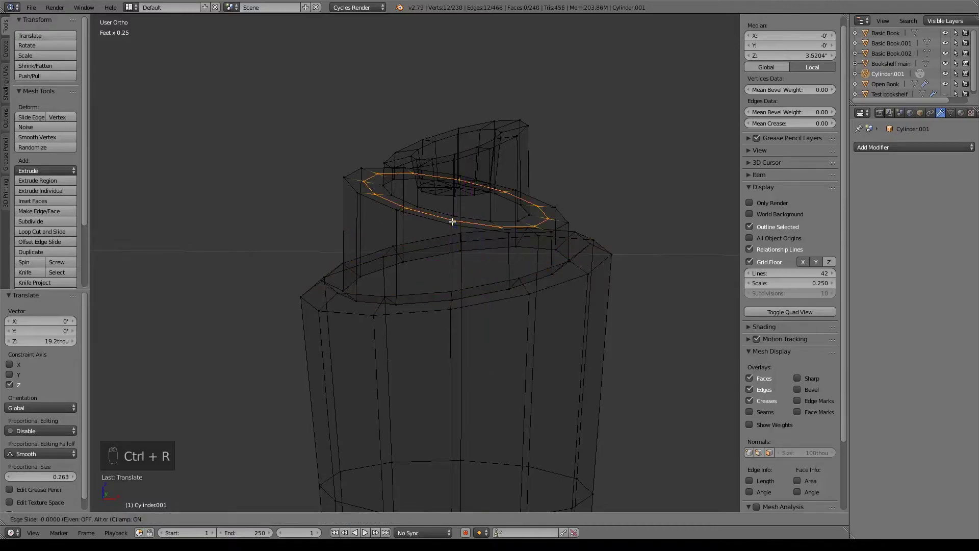
pyautogui.rightClick(452, 168)
pyautogui.moveTo(452, 167); pyautogui.dragTo(463, 148)
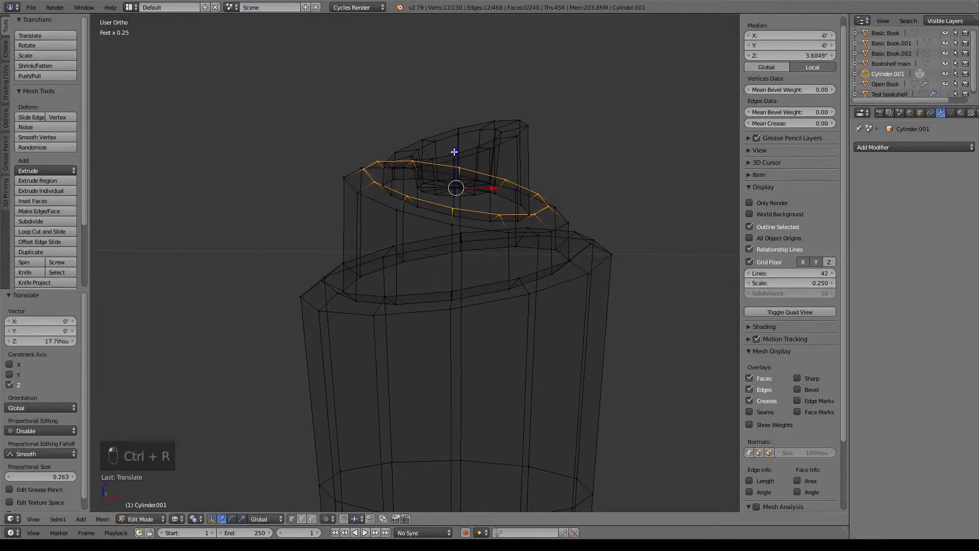
# Add a centred loop cut around the topmost tier's ledge and raise it about 15.5 thou
pyautogui.hotkey('ctrl', 'r')
pyautogui.click(506, 129)
pyautogui.rightClick(506, 129)
pyautogui.moveTo(454, 109); pyautogui.dragTo(451, 102)
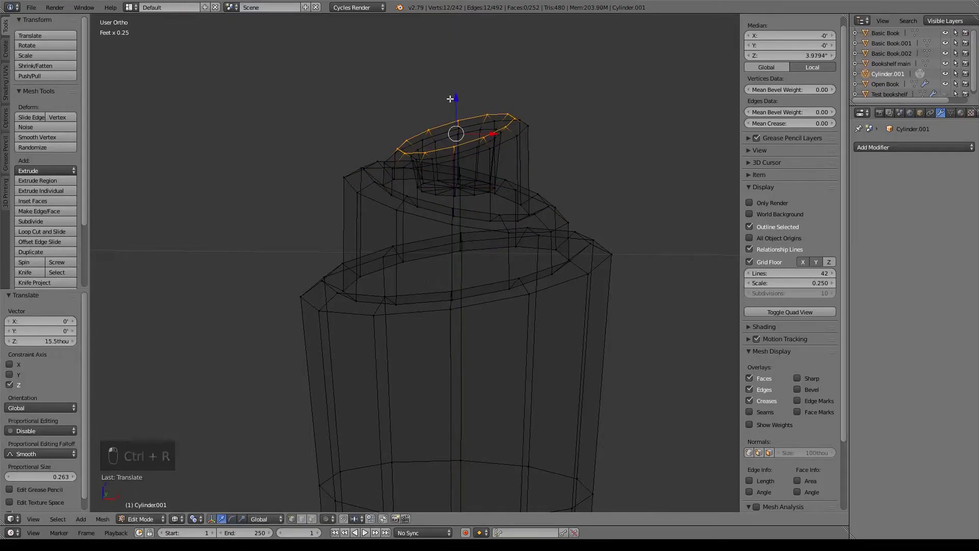
# Switch to solid shading, add a centred loop cut around the body's lower ledge and lower it about 15.6 thou
pyautogui.press('z')
pyautogui.scroll(4, 505, 211)
pyautogui.moveTo(566, 269); pyautogui.dragTo(465, 305, button='middle')
pyautogui.hotkey('ctrl', 'r')
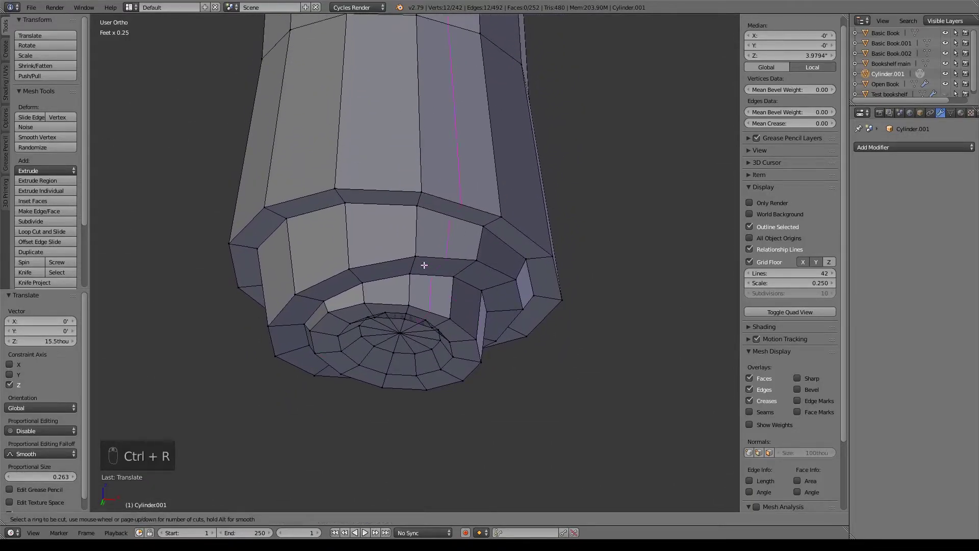
pyautogui.click(415, 203)
pyautogui.rightClick(415, 203)
pyautogui.moveTo(396, 237); pyautogui.dragTo(396, 247)
# Add a centred loop cut around the second ledge at the lower end and move it slightly down
pyautogui.hotkey('ctrl', 'r')
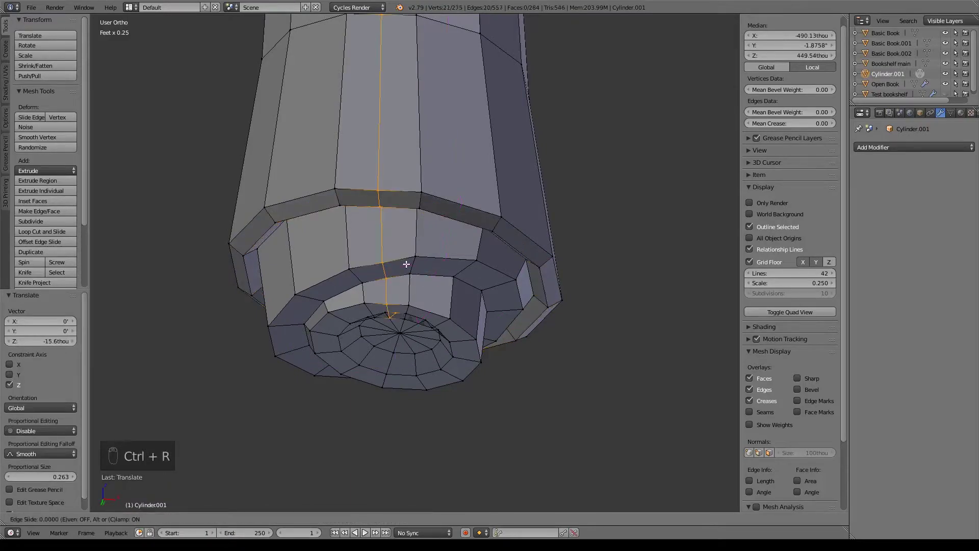
pyautogui.hotkey('ctrl', 'z')
pyautogui.hotkey('ctrl', 'r')
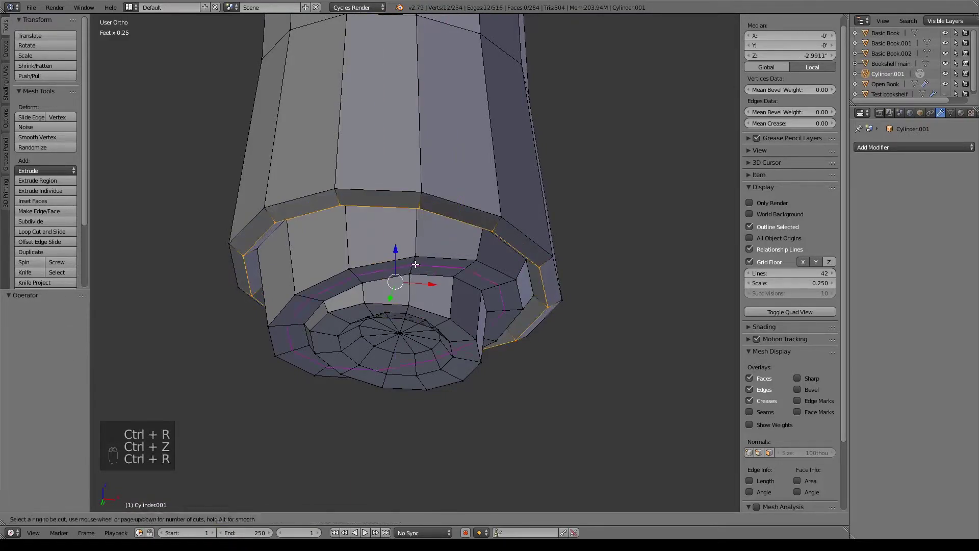
pyautogui.click(416, 264)
pyautogui.rightClick(416, 265)
pyautogui.moveTo(396, 280); pyautogui.dragTo(396, 326)
# Add a centred loop cut around the innermost ledge at the lower end and lower it about 14.8 thou
pyautogui.hotkey('ctrl', 'r')
pyautogui.click(407, 309)
pyautogui.rightClick(406, 309)
# Rename the cylinder object as Scroll
pyautogui.scroll(-8, 468, 276)
pyautogui.moveTo(468, 275); pyautogui.dragTo(487, 307, button='middle')
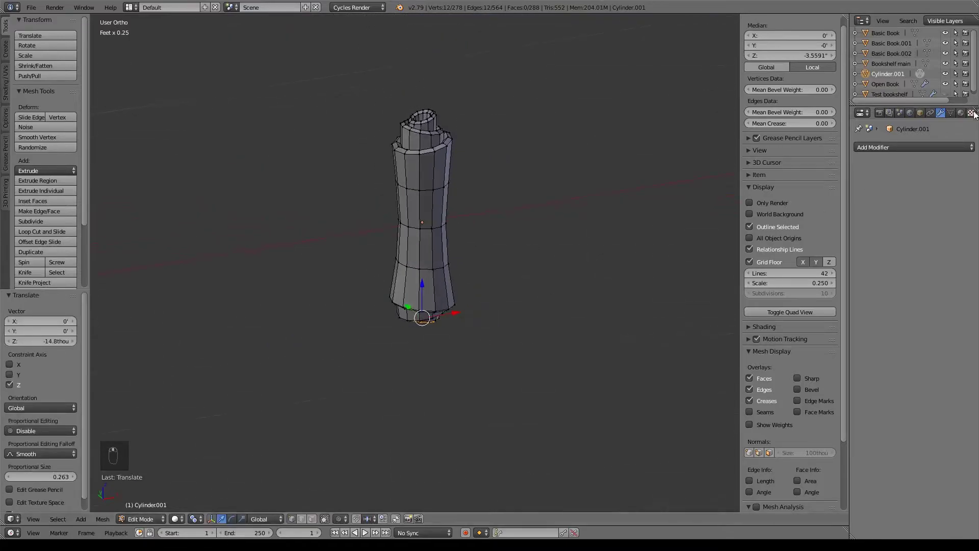
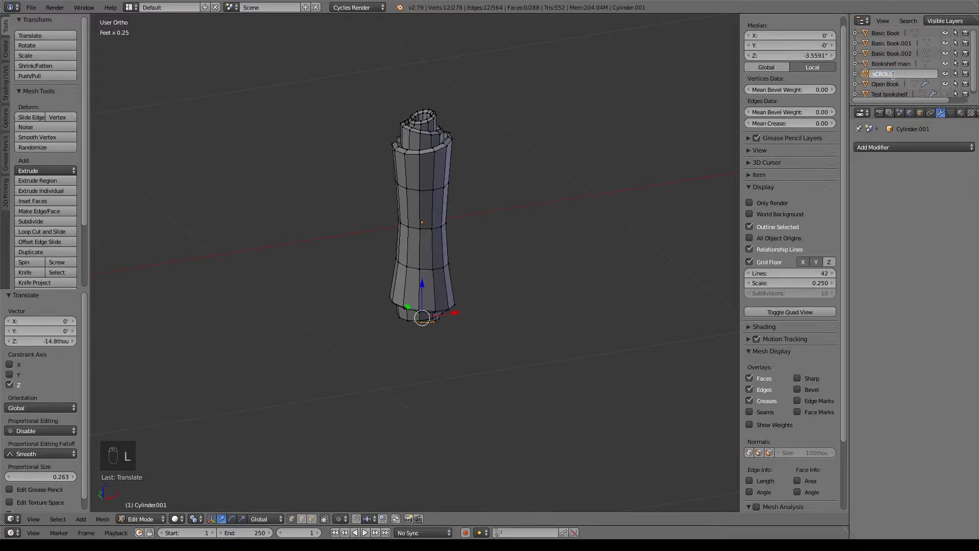
pyautogui.press('BackSpace')
pyautogui.press('BackSpace')
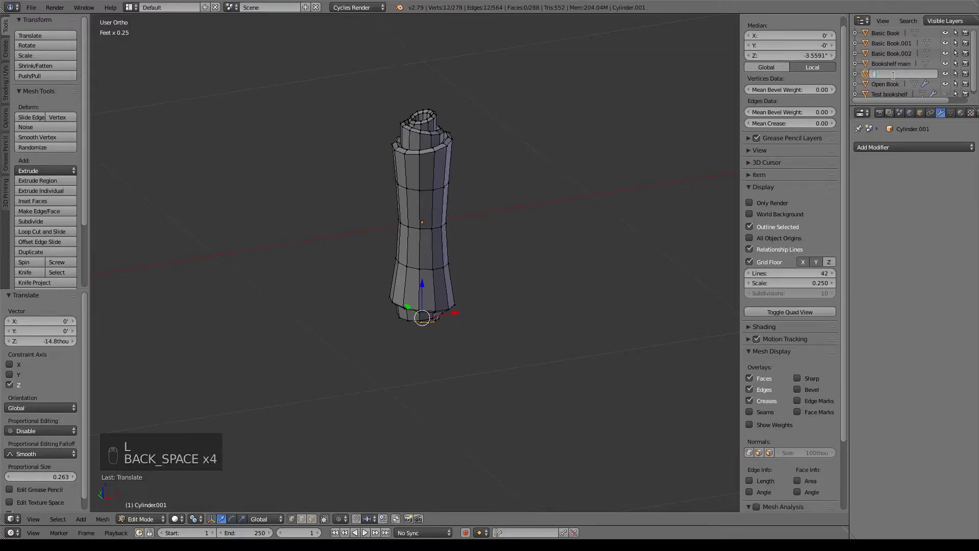
pyautogui.write('oll')
pyautogui.click(895, 78)
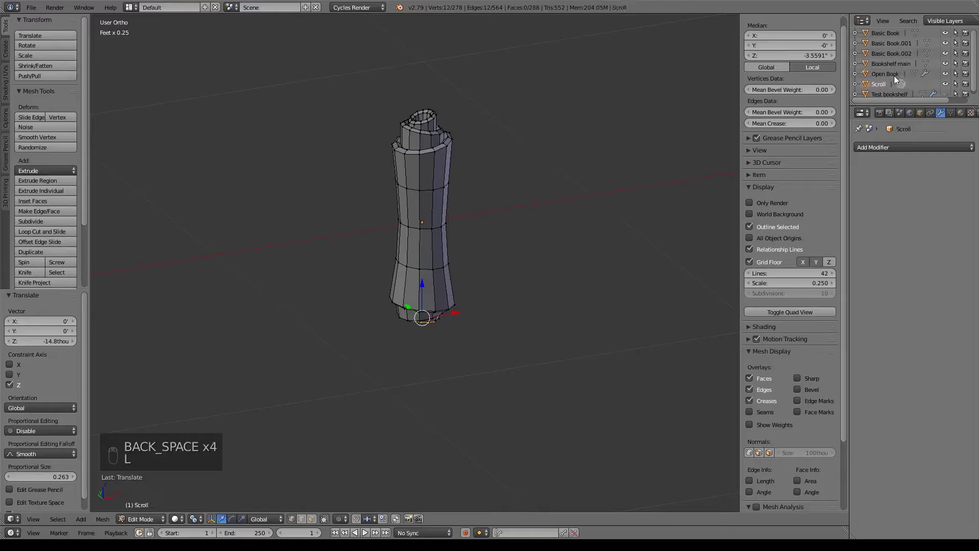
# Return to Object Mode and move the scroll about -3.94" along X to the bookshelf
pyautogui.press('KP_1')
pyautogui.press('Tab')
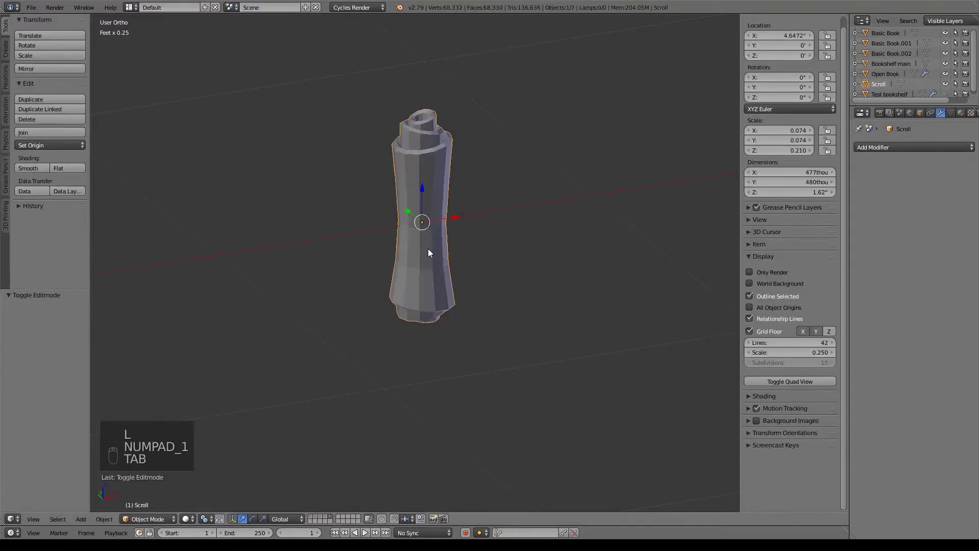
pyautogui.press('KP_1')
pyautogui.scroll(-5, 427, 248)
pyautogui.keyDown('shift'); pyautogui.moveTo(437, 275); pyautogui.dragTo(588, 283, button='middle'); pyautogui.keyUp('shift')
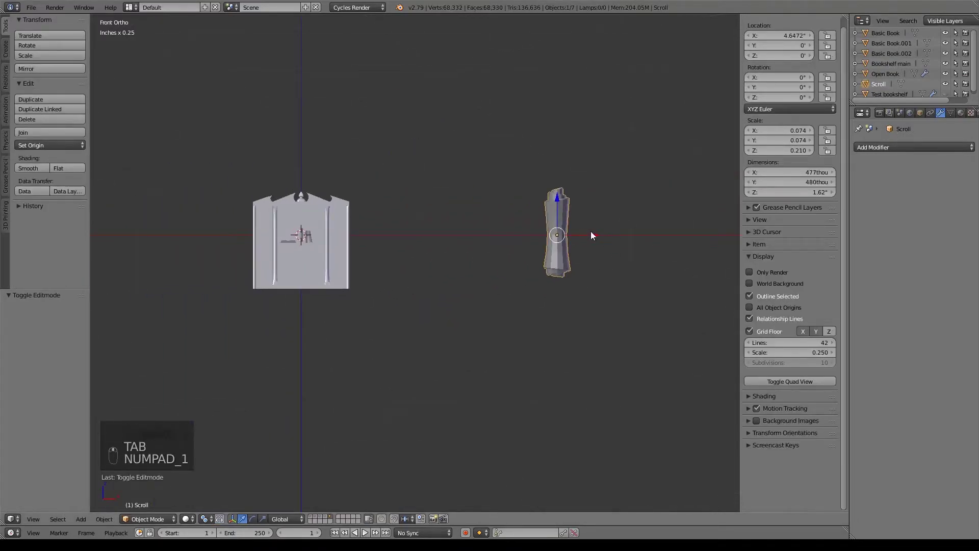
pyautogui.moveTo(586, 236); pyautogui.dragTo(378, 243)
# Rotate the scroll 90° in the right side view so it lies horizontally
pyautogui.moveTo(435, 258); pyautogui.dragTo(405, 283, button='middle')
pyautogui.scroll(5, 405, 283)
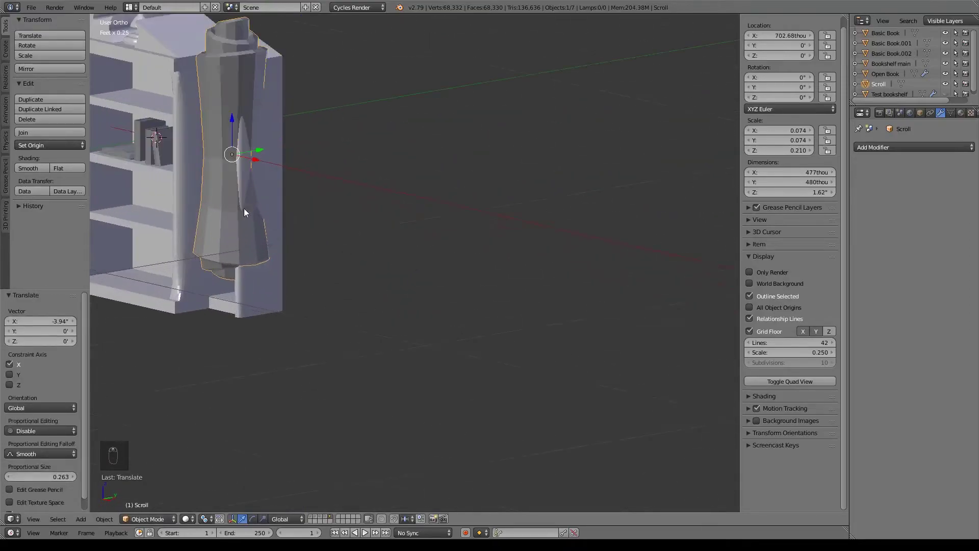
pyautogui.scroll(-4, 415, 372)
pyautogui.press('KP_3')
pyautogui.keyDown('shift'); pyautogui.moveTo(413, 374); pyautogui.dragTo(438, 317, button='middle'); pyautogui.keyUp('shift')
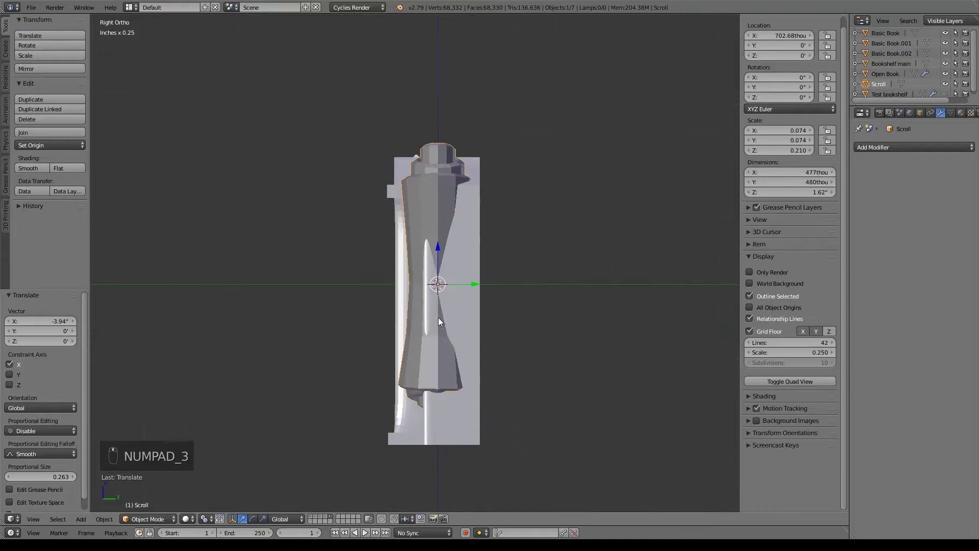
pyautogui.write('r90')
pyautogui.press('Return')
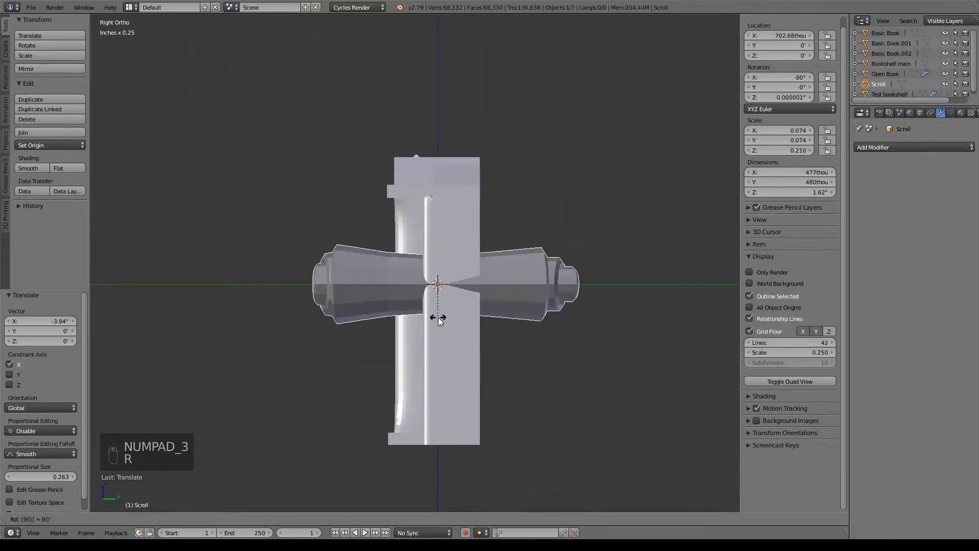
# Scale the scroll down to about 0.268 of its size to suit the bookshelf
pyautogui.scroll(4, 410, 333)
pyautogui.scroll(2, 501, 332)
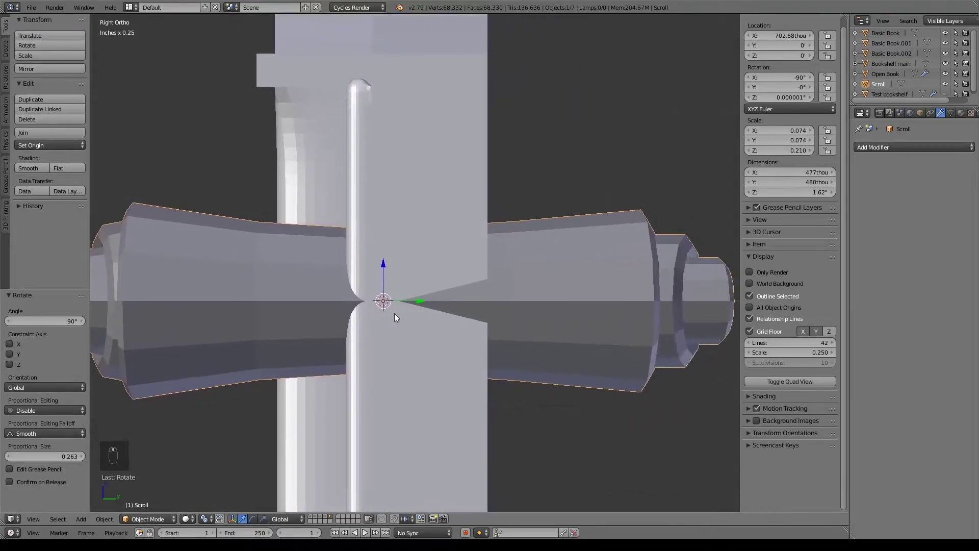
pyautogui.press('s')
pyautogui.click(458, 314)
# In Edit Mode, scale the innermost edge ring on the scroll's front end to about 0.327 of its size
pyautogui.moveTo(458, 314); pyautogui.dragTo(418, 347, button='middle')
pyautogui.press('KP_3')
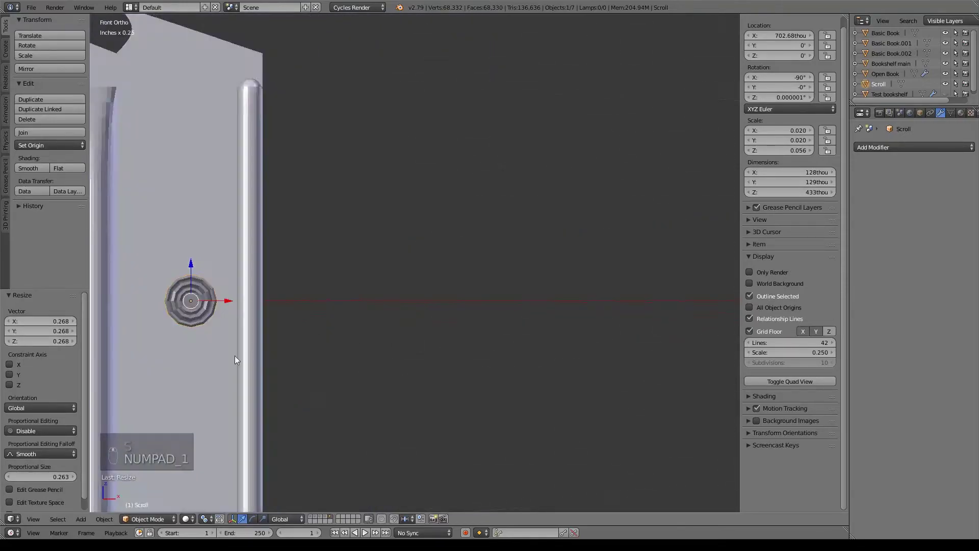
pyautogui.press('KP_1')
pyautogui.moveTo(481, 335); pyautogui.dragTo(422, 357, button='middle')
pyautogui.press('Tab')
pyautogui.scroll(9, 414, 364)
pyautogui.keyDown('shift'); pyautogui.moveTo(380, 443); pyautogui.dragTo(352, 260, button='middle'); pyautogui.keyUp('shift')
pyautogui.rightClick(355, 215)
pyautogui.keyDown('alt'); pyautogui.rightClick(362, 218); pyautogui.keyUp('alt')
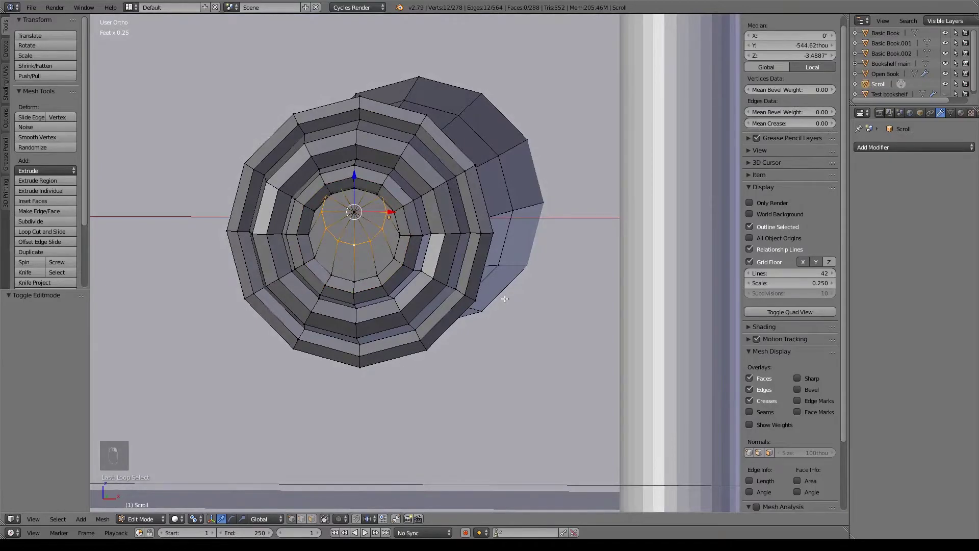
pyautogui.press('s')
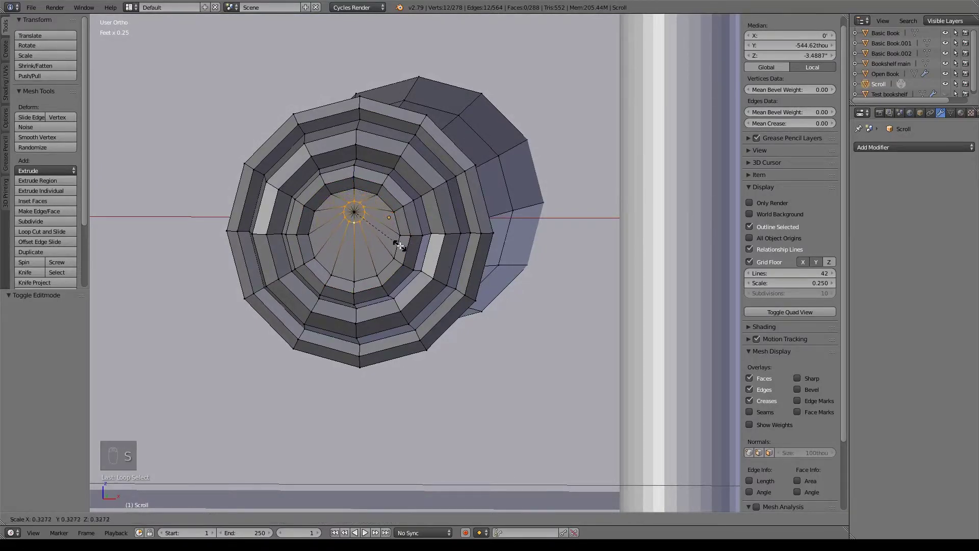
pyautogui.click(399, 246)
# Try to shift the front end's centre ring and centre vertex inward along Y and off-centre along X
pyautogui.moveTo(400, 247); pyautogui.dragTo(379, 292, button='middle')
pyautogui.scroll(2, 379, 291)
pyautogui.moveTo(271, 248); pyautogui.dragTo(422, 230, button='middle')
pyautogui.press('z')
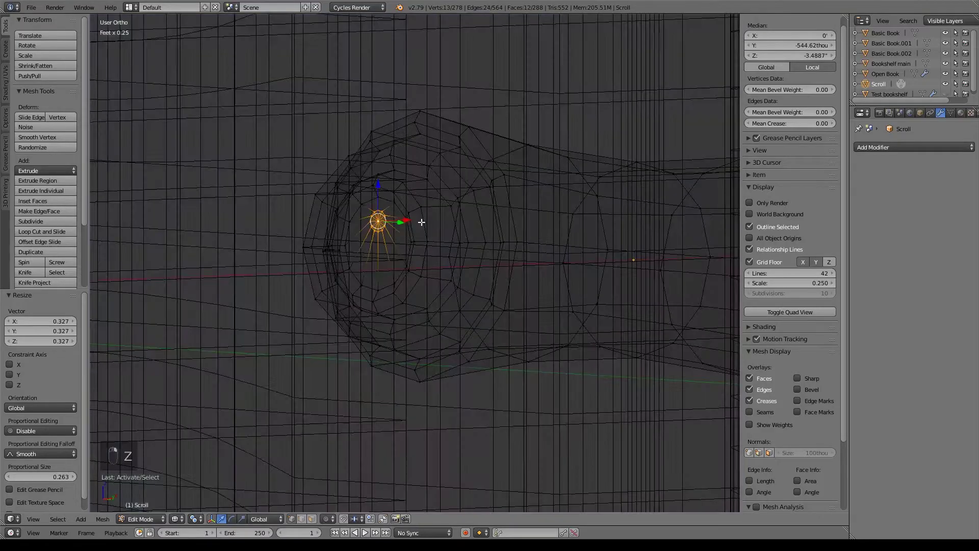
pyautogui.moveTo(411, 220); pyautogui.dragTo(445, 219)
pyautogui.moveTo(427, 185); pyautogui.dragTo(433, 202)
pyautogui.moveTo(457, 236); pyautogui.dragTo(471, 237)
pyautogui.press('z')
pyautogui.moveTo(536, 323)
pyautogui.mouseDown(button='middle')
pyautogui.moveTo(594, 332)
pyautogui.moveTo(417, 312)
pyautogui.mouseUp(button='middle')
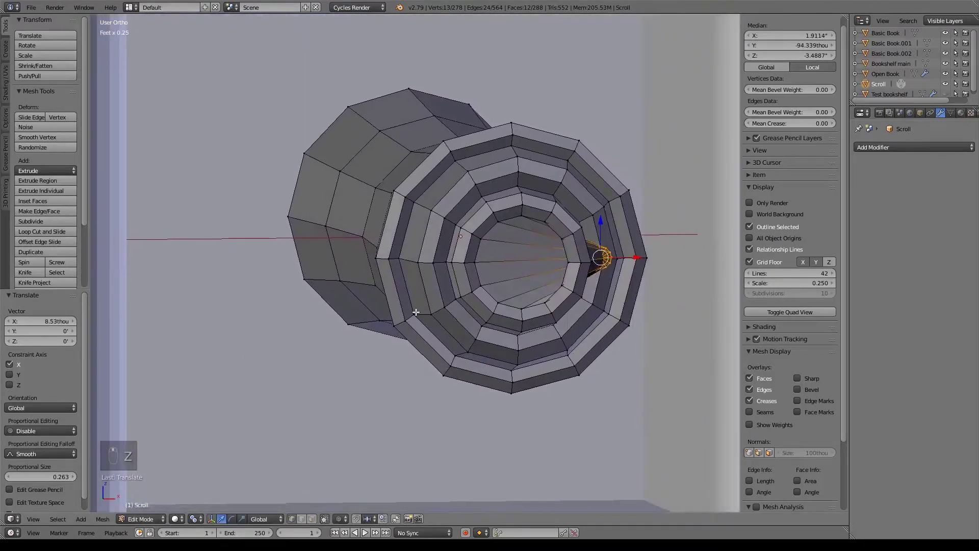
# Undo the moves of the front end's centre ring and vertex
pyautogui.press('KP_3')
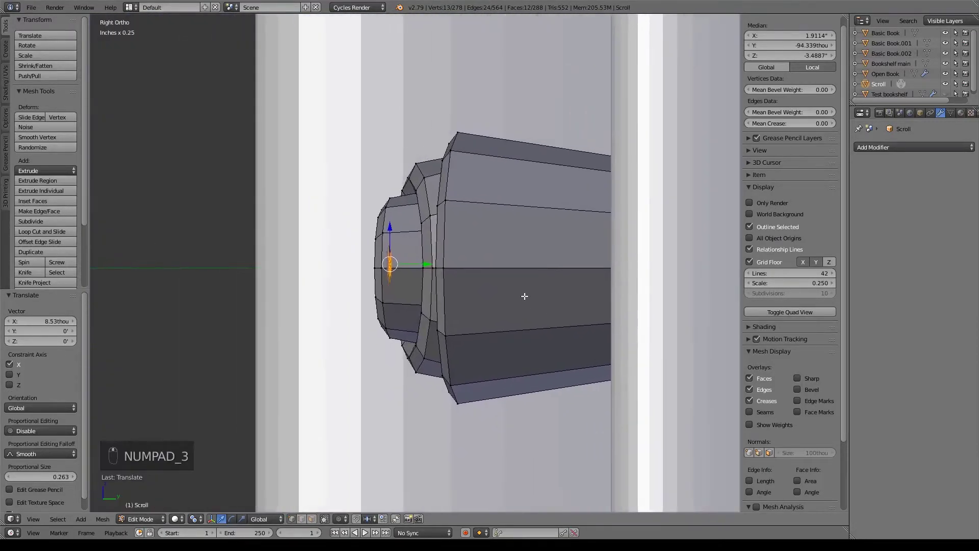
pyautogui.hotkey('ctrl', 'z')
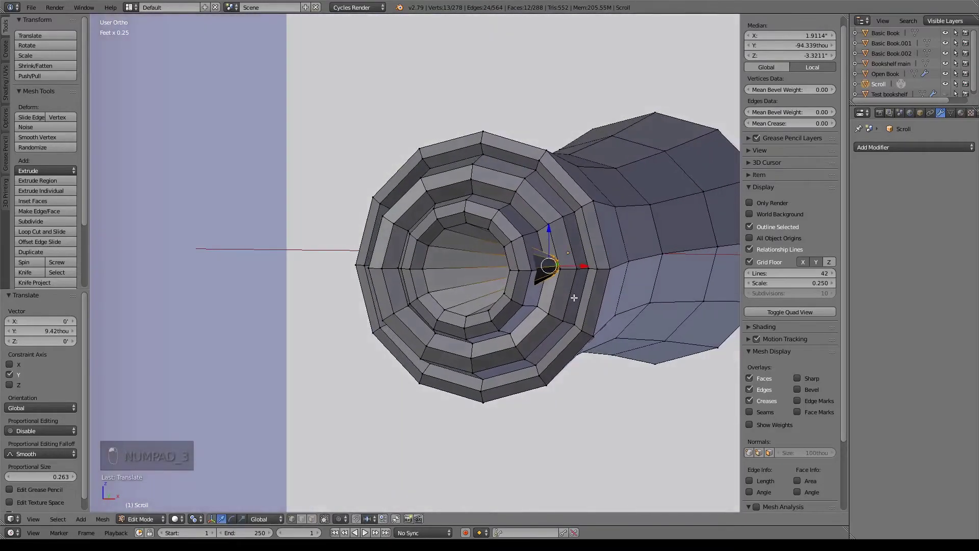
pyautogui.hotkey('ctrl', 'z')
pyautogui.hotkey('ctrl', 'z')
pyautogui.hotkey('ctrl', 'z')
# Push the front end's centre ring and vertex inward along Y to hollow out the scroll's end
pyautogui.moveTo(560, 300); pyautogui.dragTo(423, 311, button='middle')
pyautogui.moveTo(415, 256); pyautogui.dragTo(515, 267)
pyautogui.press('z')
pyautogui.moveTo(480, 228); pyautogui.dragTo(531, 286)
pyautogui.press('z')
# Select the centre ring and vertex of the scroll's back end, push them inward along Y and scale the ring
pyautogui.moveTo(599, 323)
pyautogui.mouseDown(button='middle')
pyautogui.moveTo(667, 319)
pyautogui.moveTo(634, 341)
pyautogui.moveTo(673, 330)
pyautogui.moveTo(537, 335)
pyautogui.mouseUp(button='middle')
pyautogui.scroll(-3, 672, 334)
pyautogui.moveTo(621, 341)
pyautogui.keyDown('shift'); pyautogui.mouseDown(button='middle')
pyautogui.moveTo(348, 338)
pyautogui.moveTo(558, 344)
pyautogui.moveTo(494, 341)
pyautogui.mouseUp(button='middle'); pyautogui.keyUp('shift')
pyautogui.press('z')
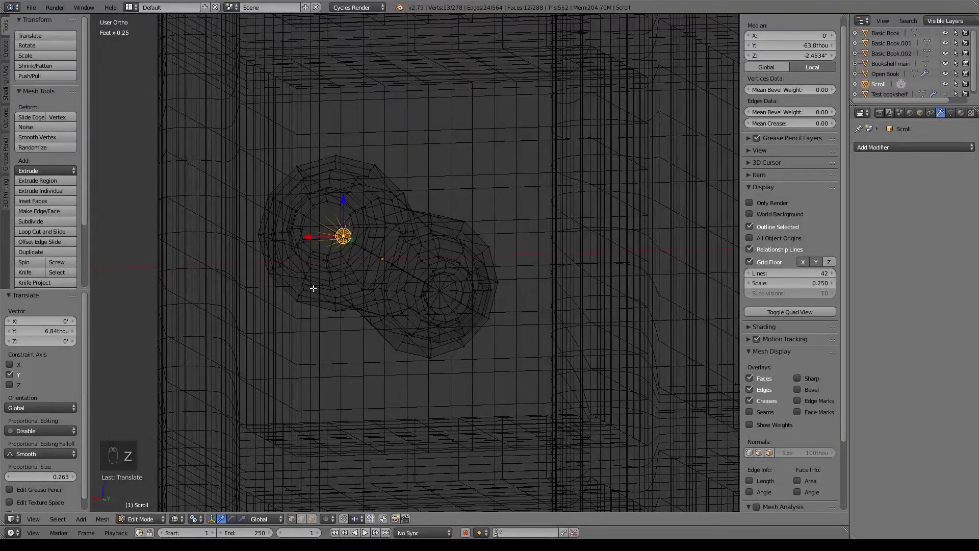
pyautogui.scroll(5, 481, 306)
pyautogui.keyDown('alt'); pyautogui.rightClick(479, 284); pyautogui.keyUp('alt')
pyautogui.keyDown('ctrl'); pyautogui.rightClick(453, 305); pyautogui.keyUp('ctrl')
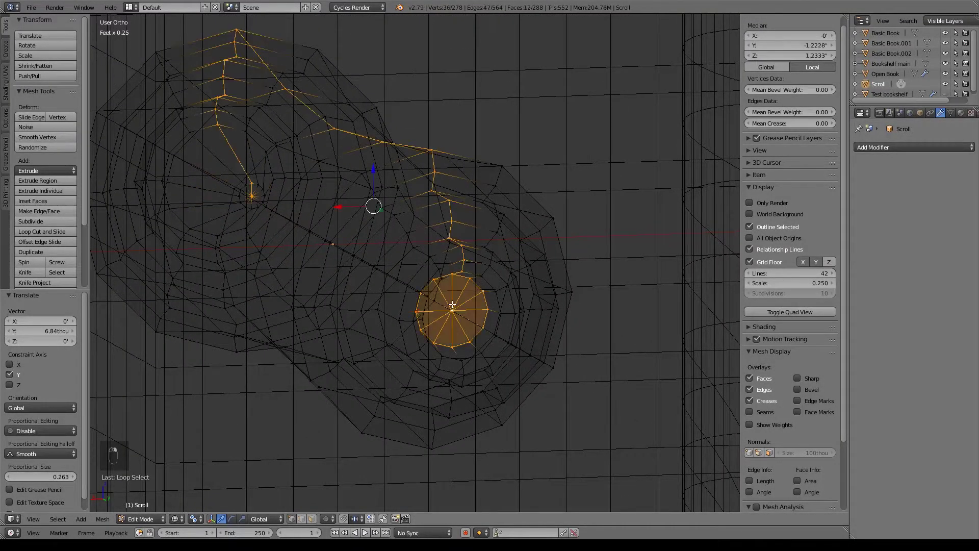
pyautogui.hotkey('ctrl', 'z')
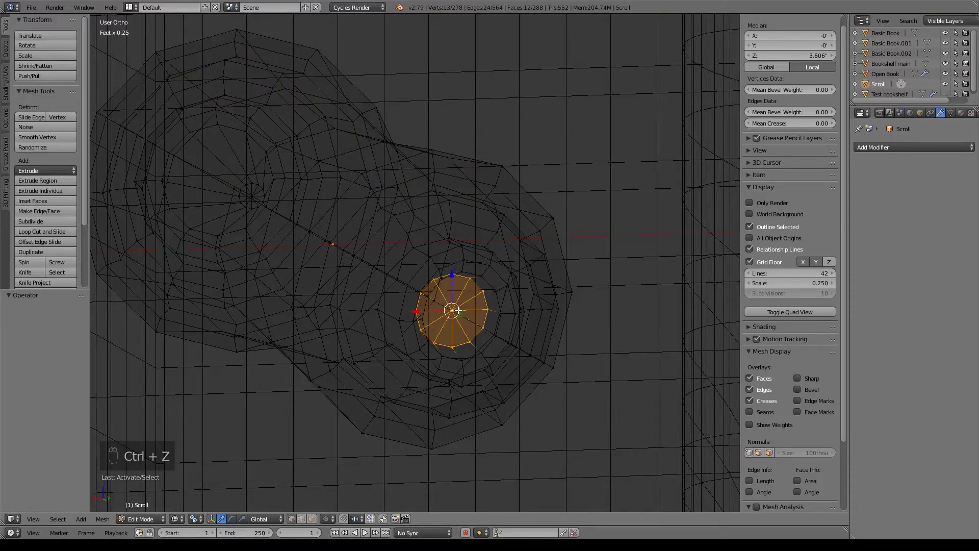
pyautogui.press('KP_3')
pyautogui.moveTo(597, 248); pyautogui.dragTo(372, 251)
pyautogui.press('s')
pyautogui.click(452, 288)
pyautogui.press('z')
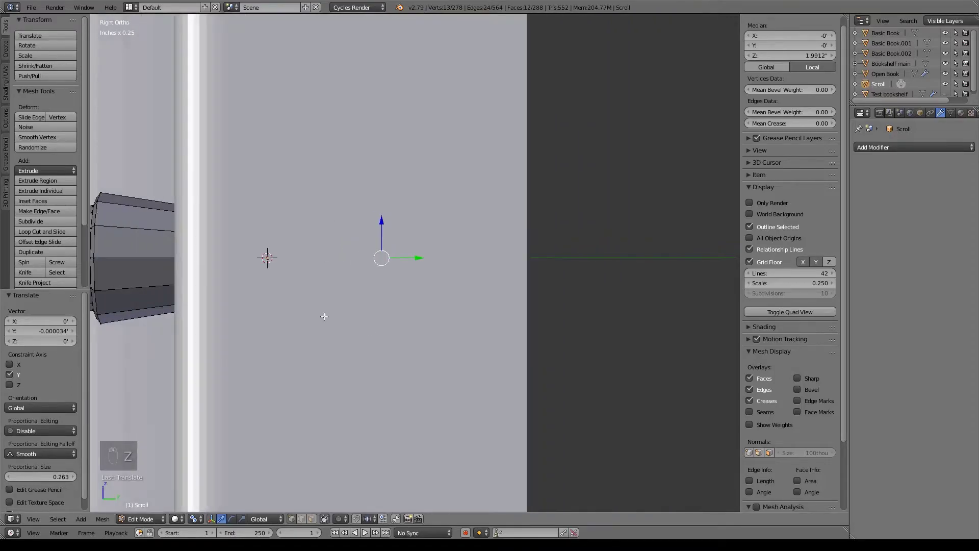
# Return to Object Mode and move the scroll about 65.5 thou along X and -92.6 thou along Z onto the shelf
pyautogui.keyDown('shift'); pyautogui.moveTo(325, 317); pyautogui.dragTo(514, 343, button='middle'); pyautogui.keyUp('shift')
pyautogui.press('Tab')
pyautogui.moveTo(396, 359); pyautogui.dragTo(494, 369, button='middle')
pyautogui.scroll(-2, 507, 363)
pyautogui.scroll(3, 490, 370)
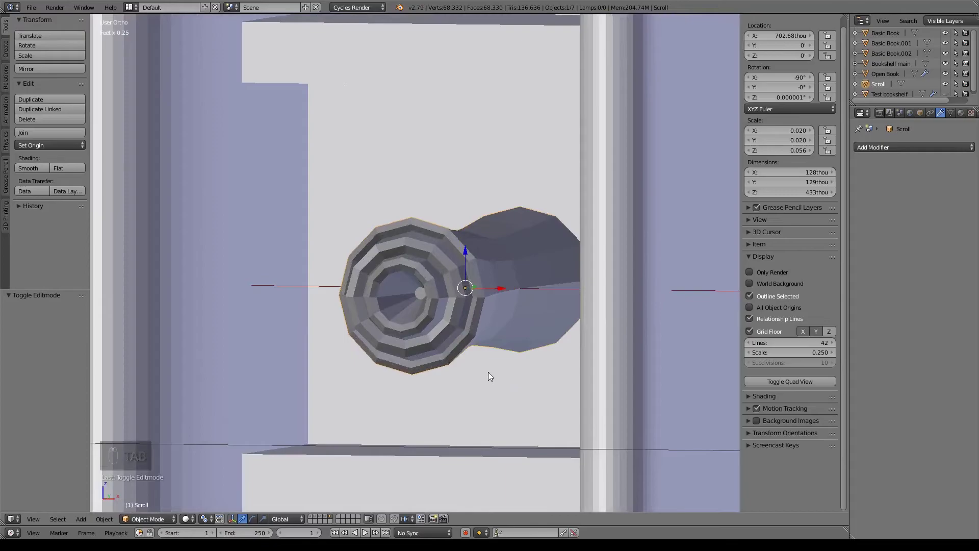
pyautogui.press('KP_1')
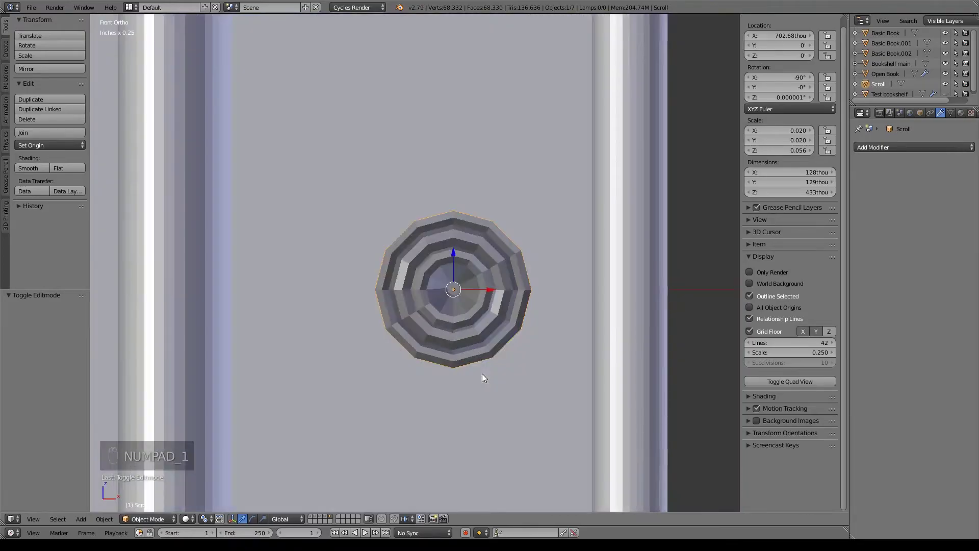
pyautogui.scroll(-3, 468, 343)
pyautogui.scroll(-1, 481, 346)
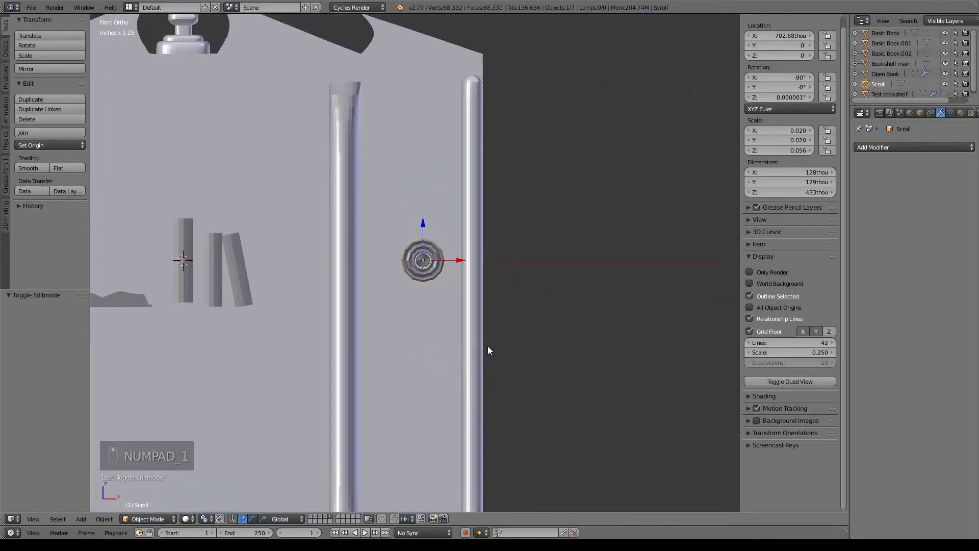
pyautogui.scroll(5, 487, 345)
pyautogui.press('z')
pyautogui.press('g')
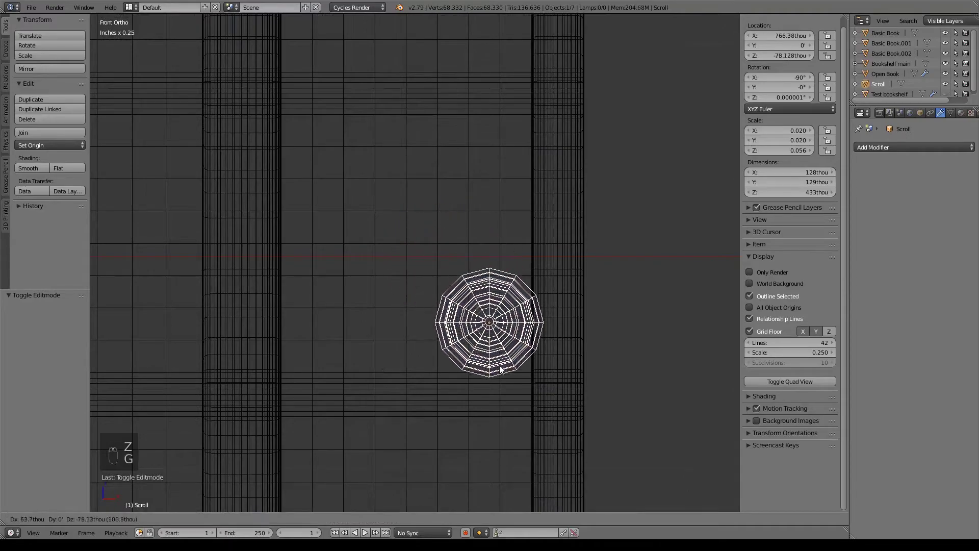
pyautogui.click(510, 384)
pyautogui.press('z')
# Move the scroll about 15 thou along Y, deeper into the shelf
pyautogui.moveTo(519, 379)
pyautogui.mouseDown(button='middle')
pyautogui.moveTo(414, 380)
pyautogui.moveTo(415, 393)
pyautogui.moveTo(437, 376)
pyautogui.mouseUp(button='middle')
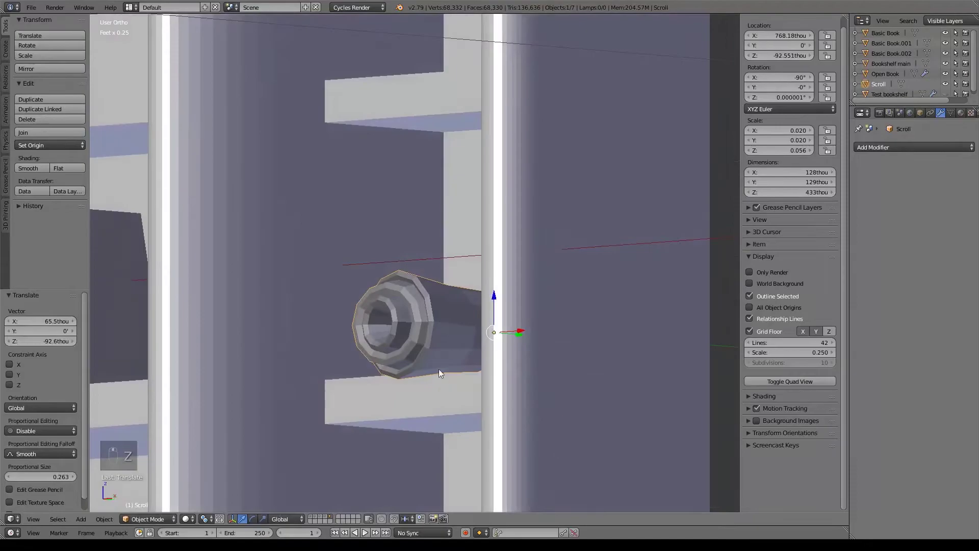
pyautogui.moveTo(500, 310); pyautogui.dragTo(499, 322, button='middle')
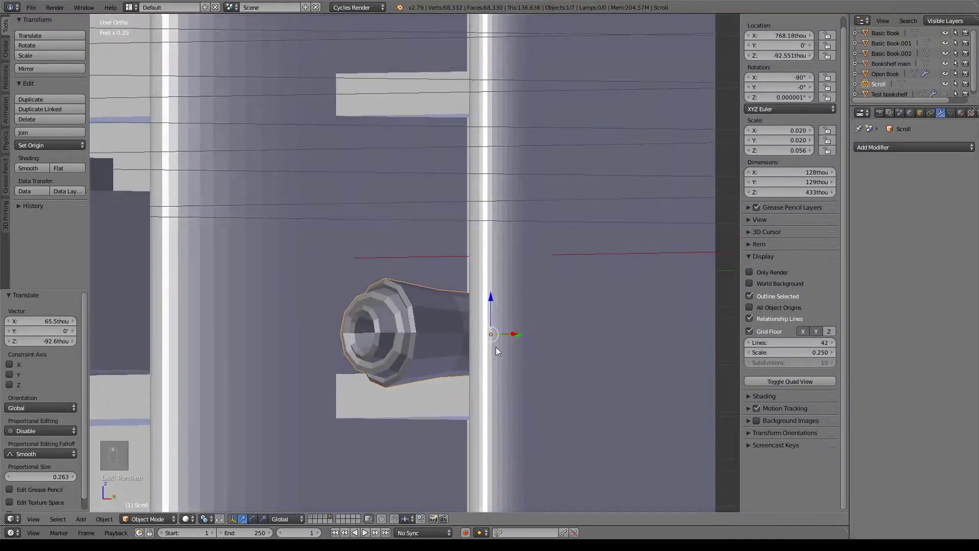
pyautogui.press('KP_3')
pyautogui.press('z')
pyautogui.moveTo(485, 335); pyautogui.dragTo(497, 337)
pyautogui.press('z')
pyautogui.moveTo(621, 386)
pyautogui.mouseDown(button='middle')
pyautogui.moveTo(613, 391)
pyautogui.moveTo(730, 406)
pyautogui.mouseUp(button='middle')
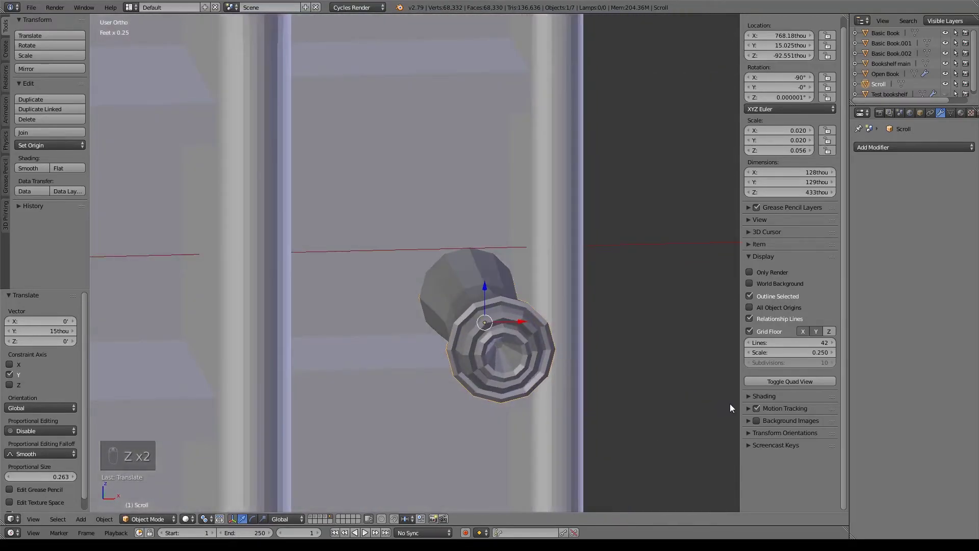
# Duplicate the scroll in the front view and move the copy about -110.6 thou along X, beside the original
pyautogui.press('KP_1')
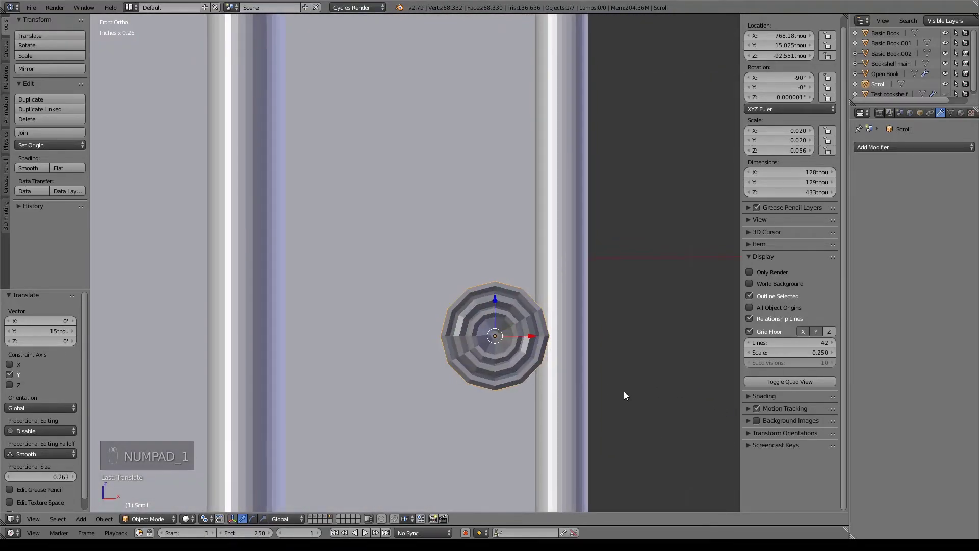
pyautogui.press('z')
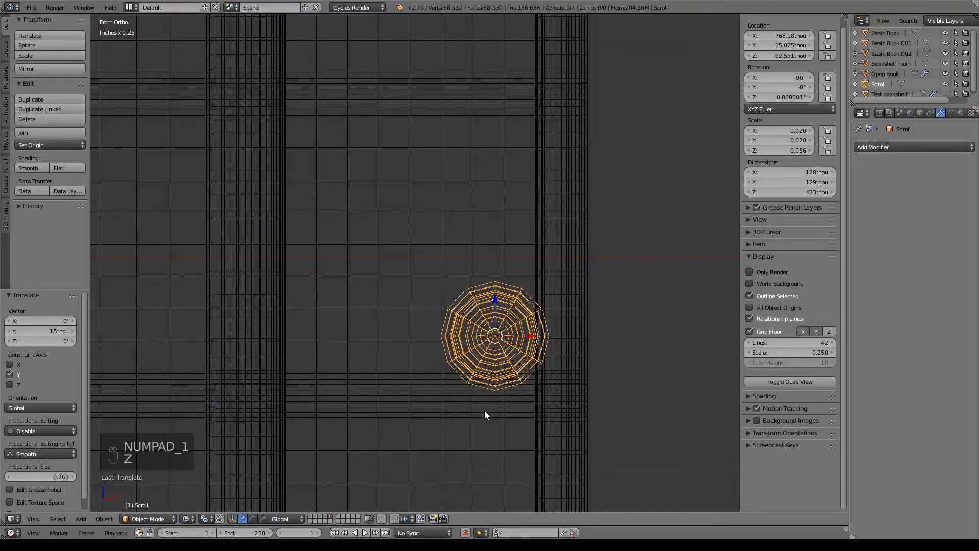
pyautogui.hotkey('shift', 'd')
pyautogui.rightClick(556, 289)
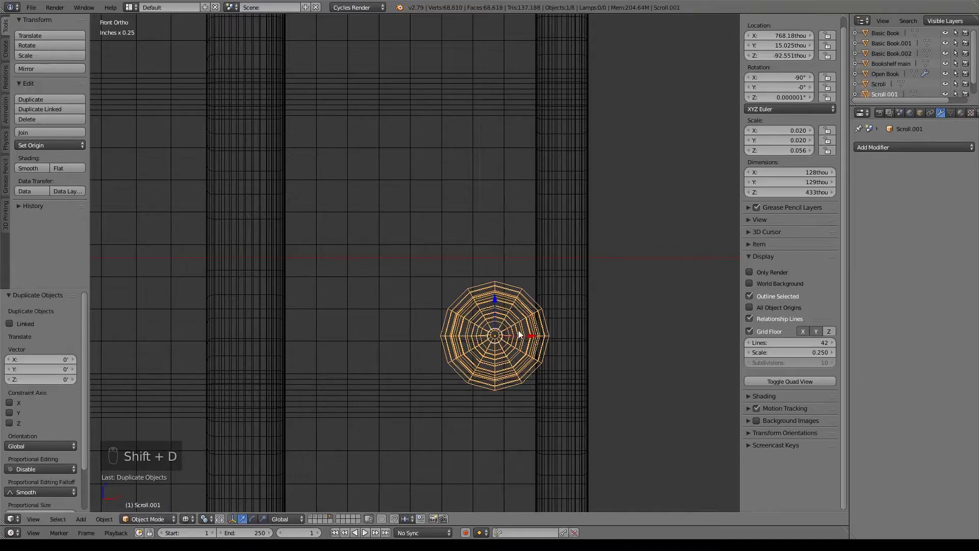
pyautogui.press('g')
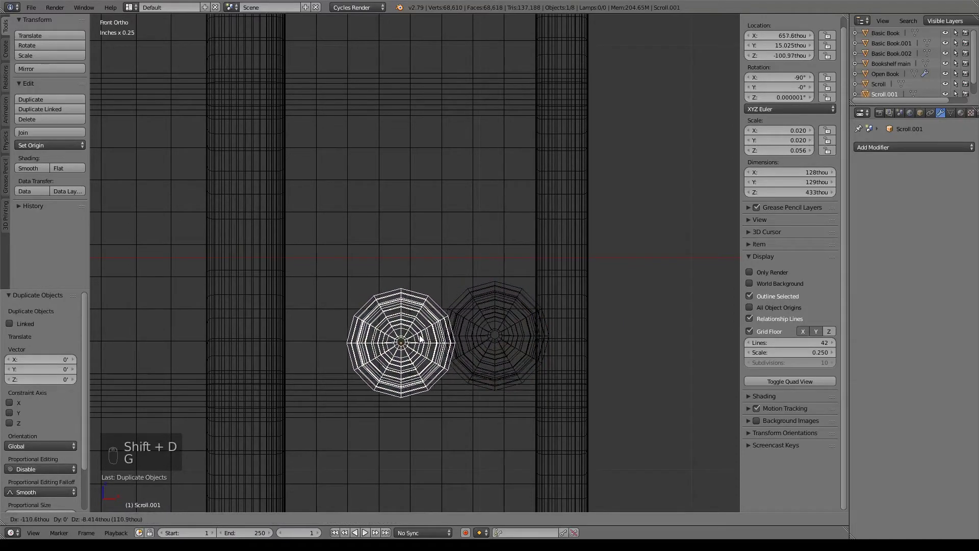
pyautogui.click(417, 339)
# Scale the copied scroll to about 0.716 and move it about 12 thou along X and -11.4 thou along Z onto the shelf
pyautogui.press('s')
pyautogui.click(525, 359)
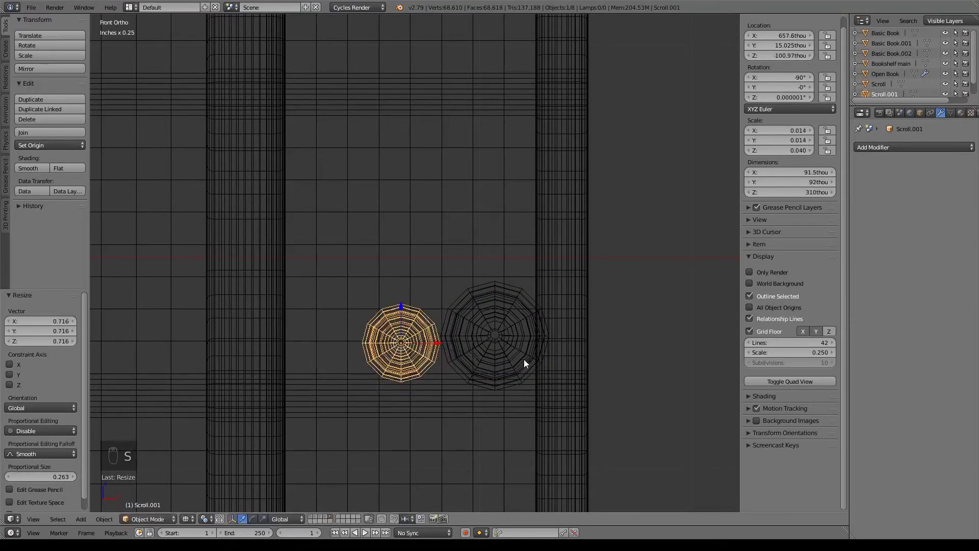
pyautogui.press('g')
pyautogui.click(494, 371)
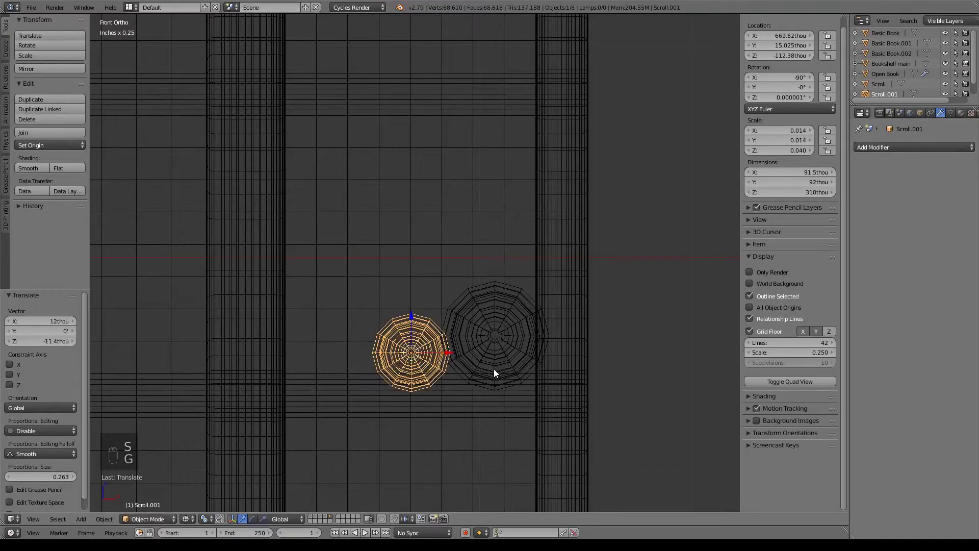
pyautogui.moveTo(512, 384); pyautogui.dragTo(473, 368, button='middle')
pyautogui.press('KP_1')
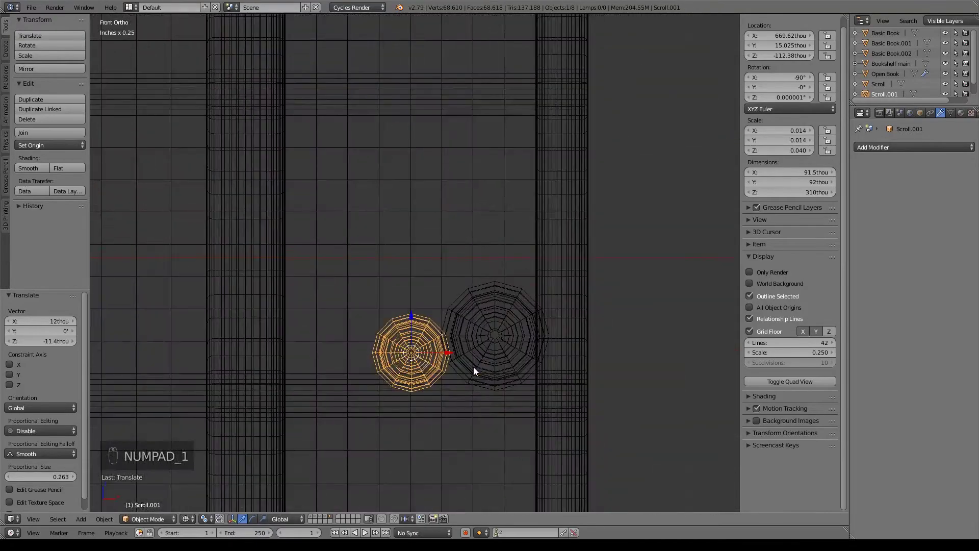
# Duplicate the smaller scroll, place the copy on top of it about 68.5 thou higher, and enlarge the copy slightly
pyautogui.hotkey('shift', 'd')
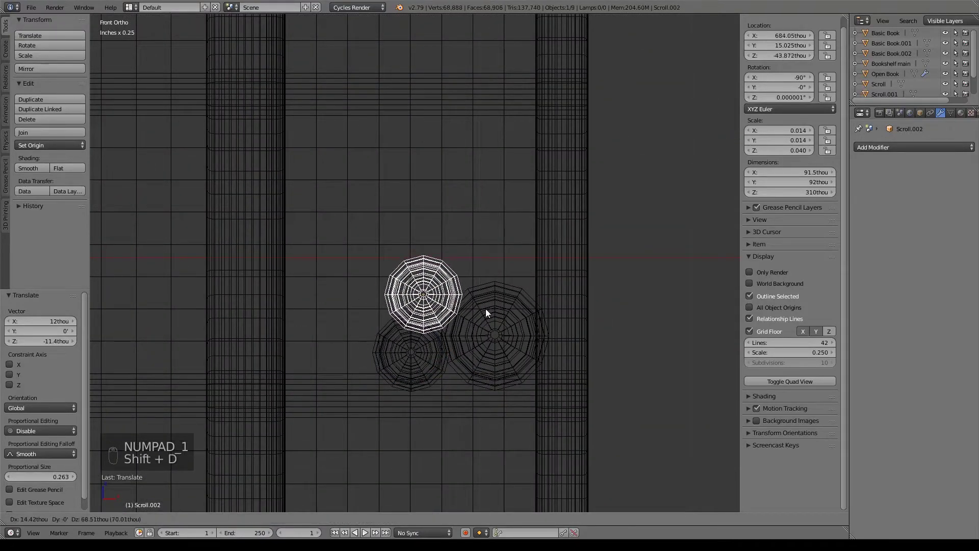
pyautogui.click(486, 308)
pyautogui.press('s')
pyautogui.click(543, 333)
# Add two more scroll copies: one at the free end of the lower row, and another stacked about 76.9 thou above it
pyautogui.hotkey('shift', 'd')
pyautogui.click(432, 417)
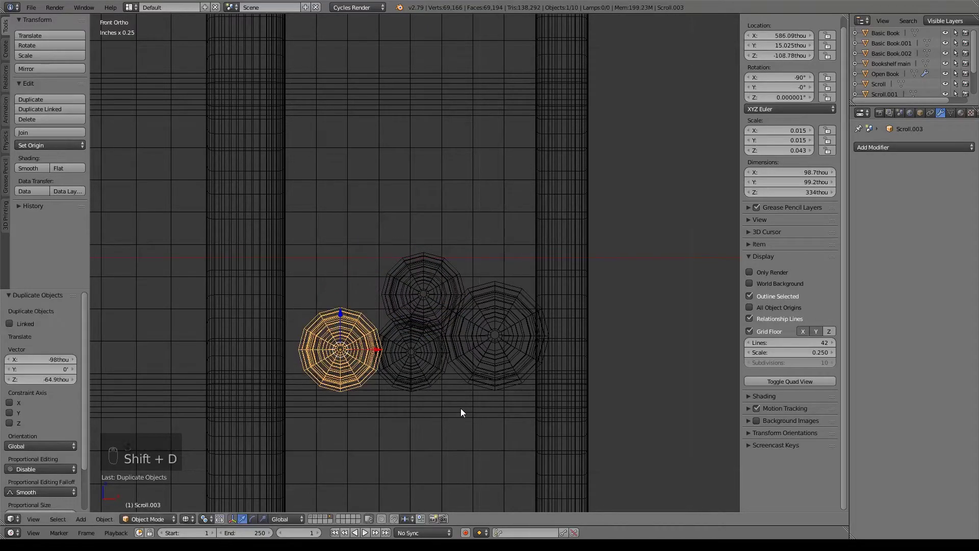
pyautogui.hotkey('shift', 's')
pyautogui.hotkey('shift', 's')
pyautogui.hotkey('shift', 'd')
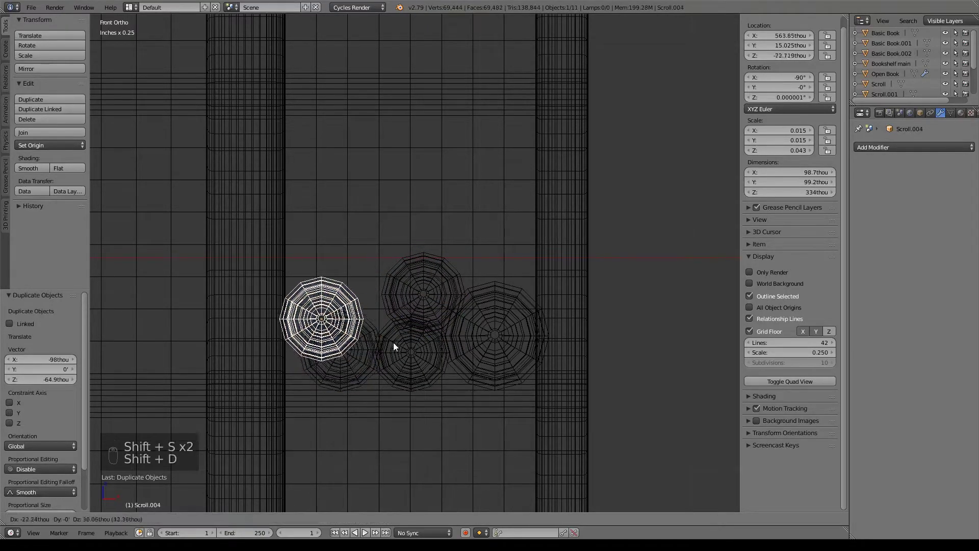
pyautogui.click(425, 312)
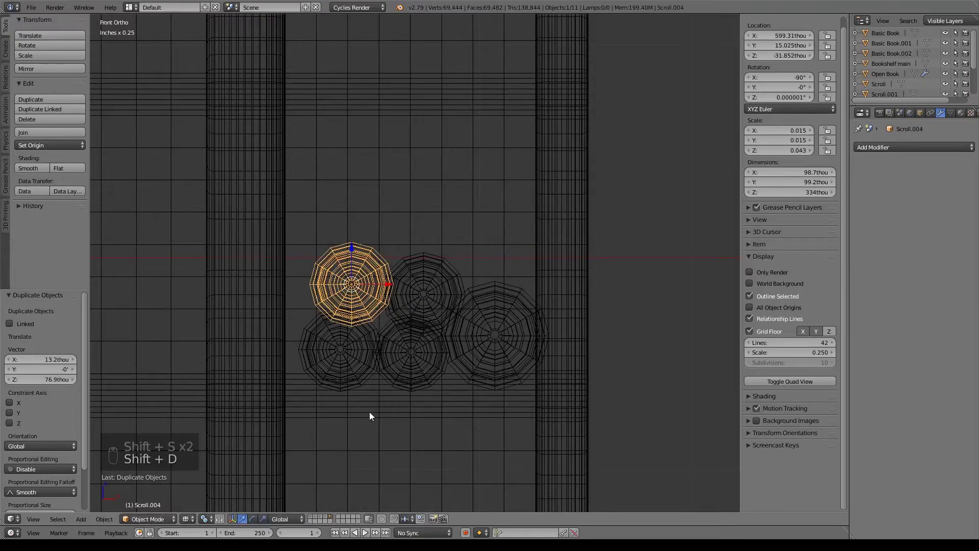
# Return to solid shading and scale the middle scroll of the lower row to about 0.935 along X
pyautogui.press('Tab')
pyautogui.press('Tab')
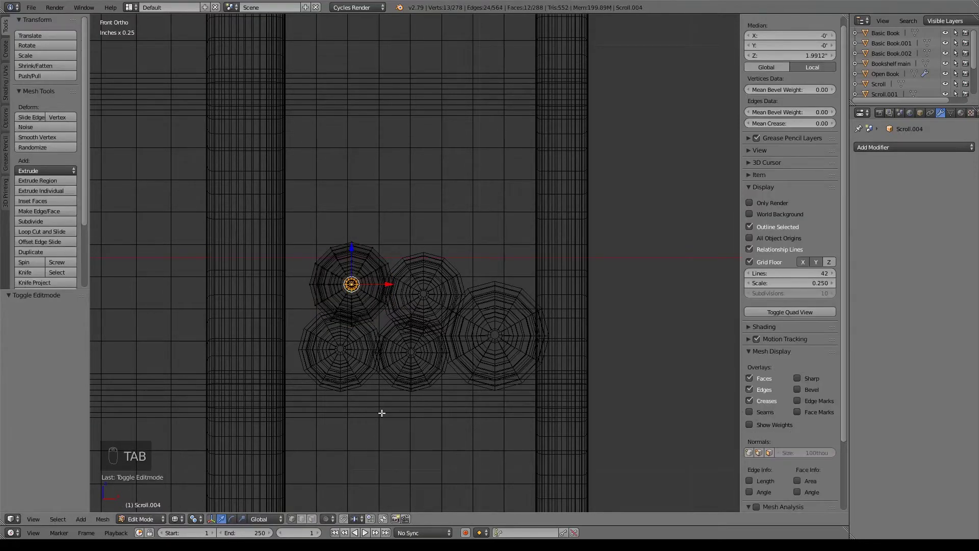
pyautogui.scroll(-3, 382, 416)
pyautogui.press('z')
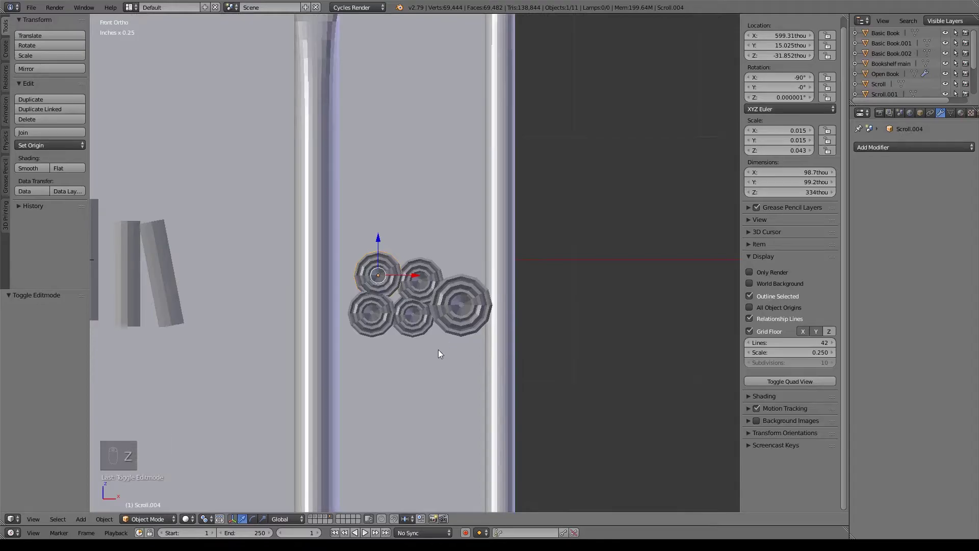
pyautogui.moveTo(439, 350); pyautogui.dragTo(315, 388, button='middle')
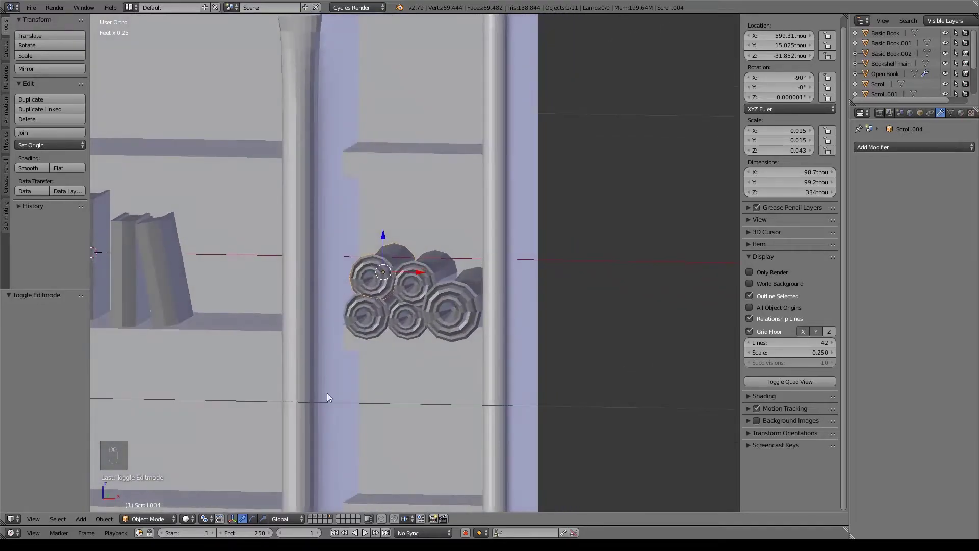
pyautogui.moveTo(435, 325); pyautogui.dragTo(409, 353, button='middle')
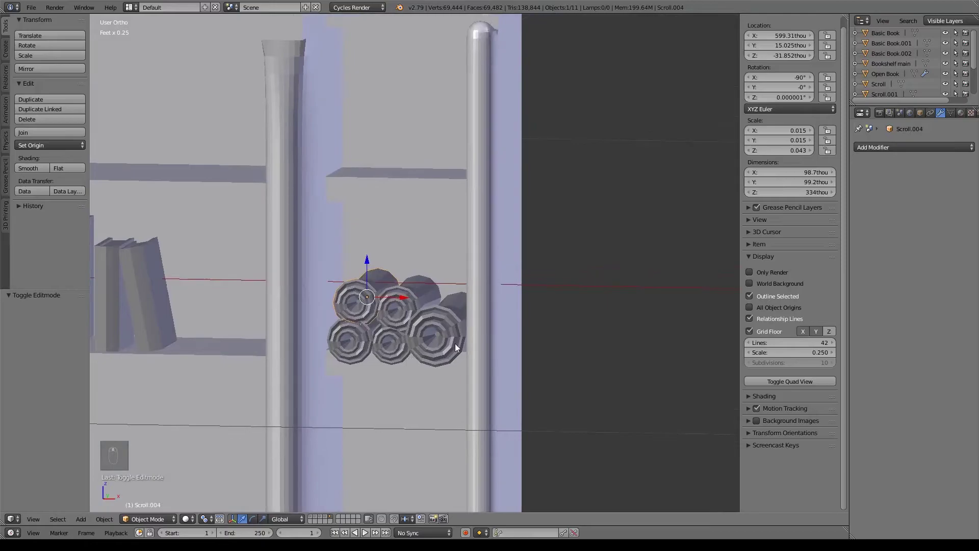
pyautogui.press('s')
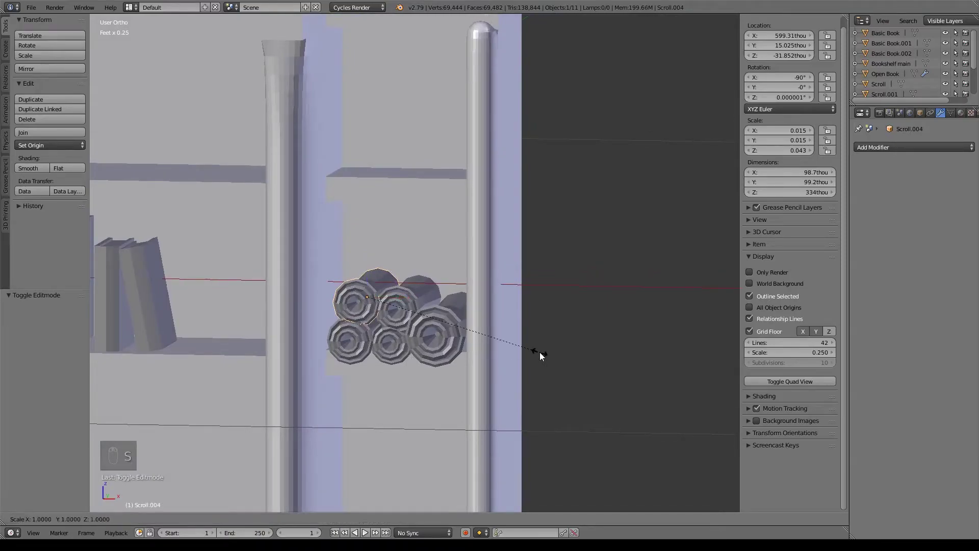
pyautogui.rightClick(539, 352)
pyautogui.rightClick(385, 351)
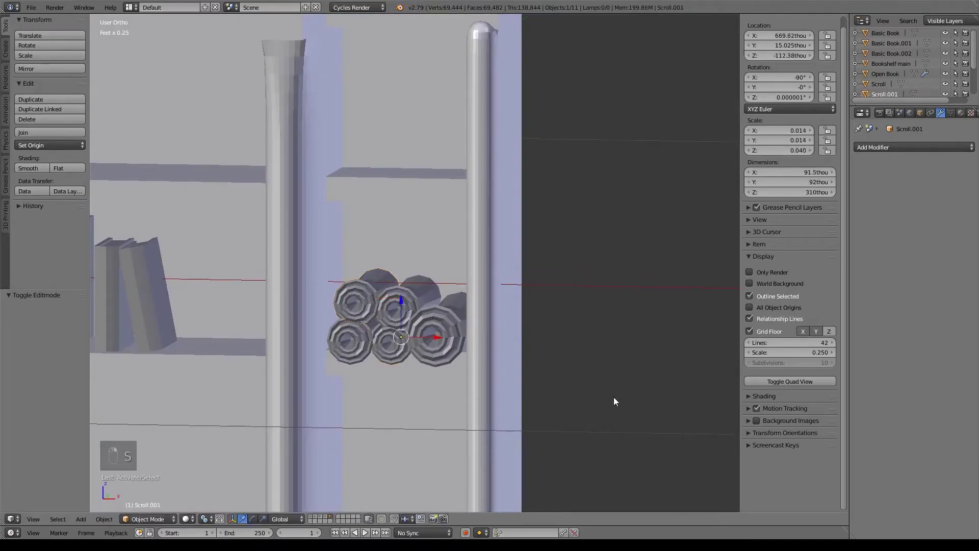
pyautogui.press('s')
pyautogui.press('x')
pyautogui.click(580, 418)
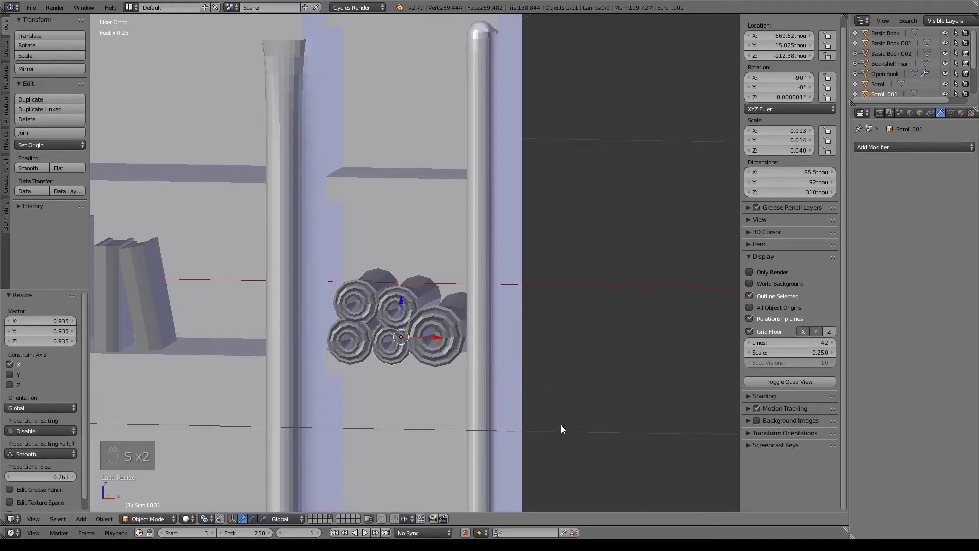
# Scale the upper scroll beside the large one to about 0.934 along X, and the lower row's small end scroll to 0.920 along Z
pyautogui.moveTo(580, 419); pyautogui.dragTo(502, 420, button='middle')
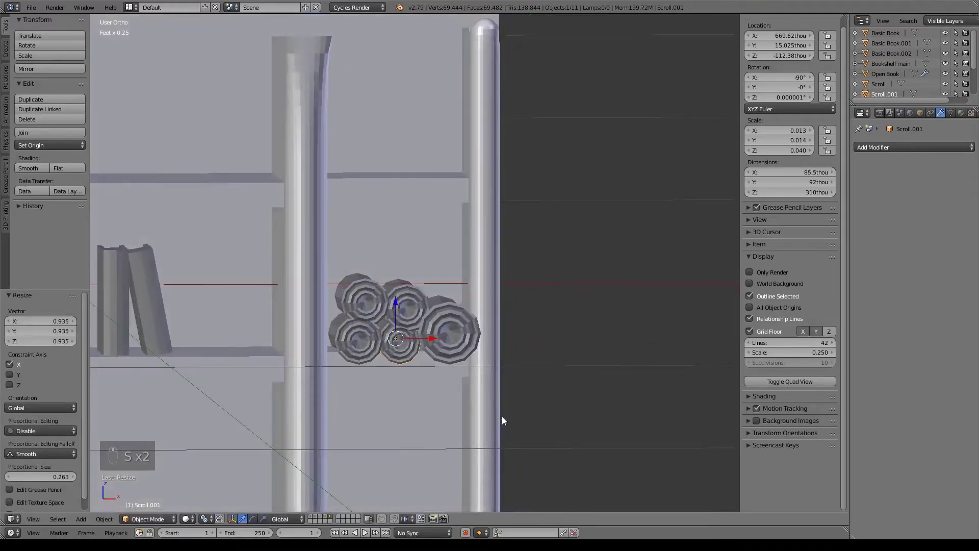
pyautogui.press('s')
pyautogui.press('x')
pyautogui.click(536, 374)
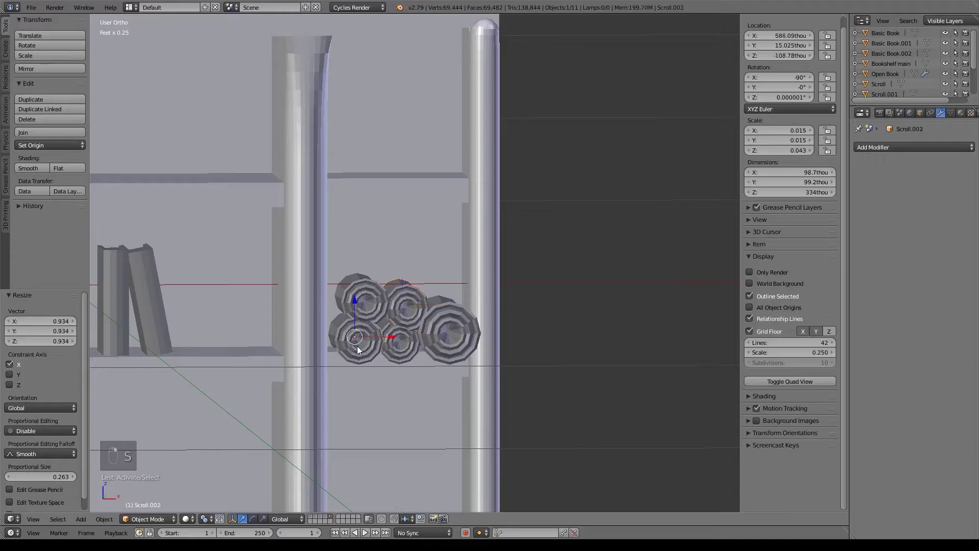
pyautogui.press('s')
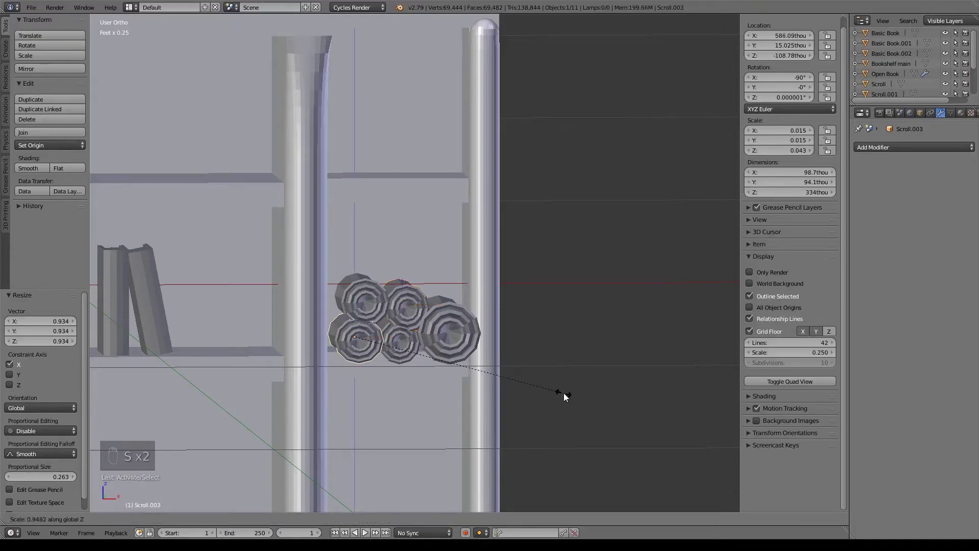
pyautogui.click(551, 391)
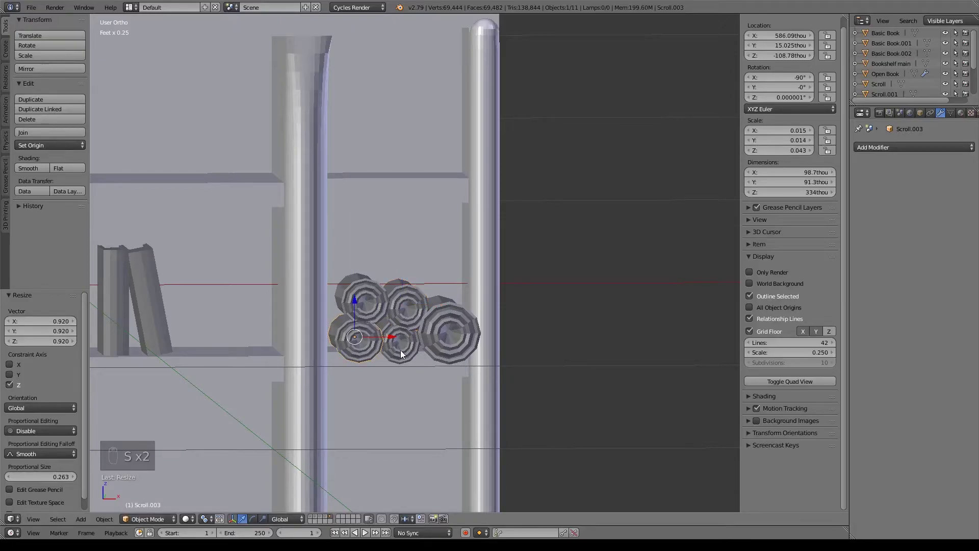
# Rotate the upper scroll nearest the large one by 180 degrees in top view
pyautogui.scroll(-4, 399, 350)
pyautogui.press('Tab')
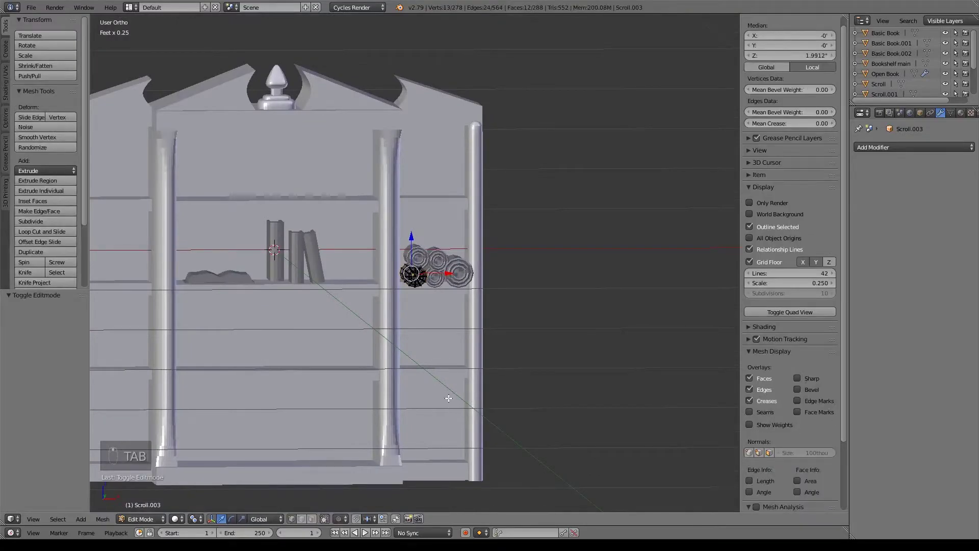
pyautogui.press('Tab')
pyautogui.moveTo(446, 399); pyautogui.dragTo(425, 395, button='middle')
pyautogui.rightClick(449, 271)
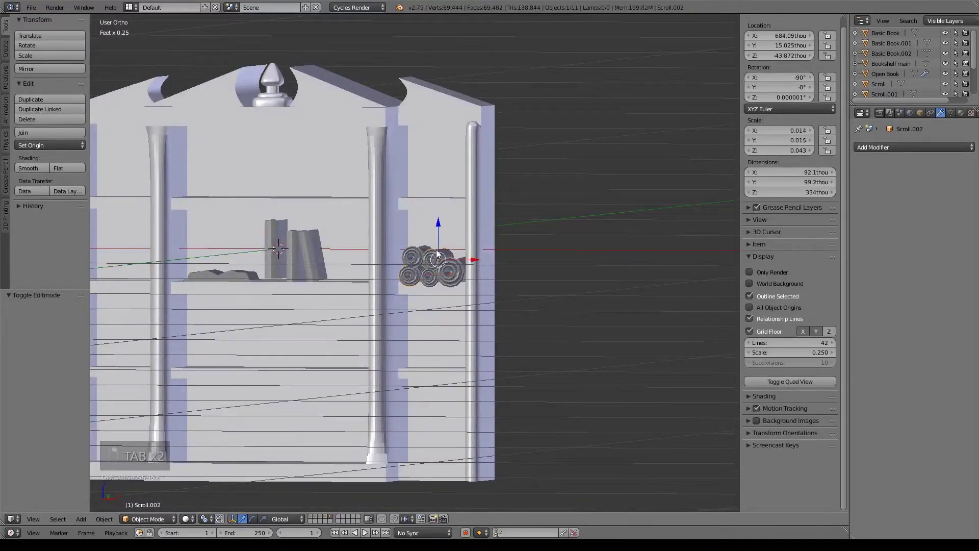
pyautogui.press('KP_7')
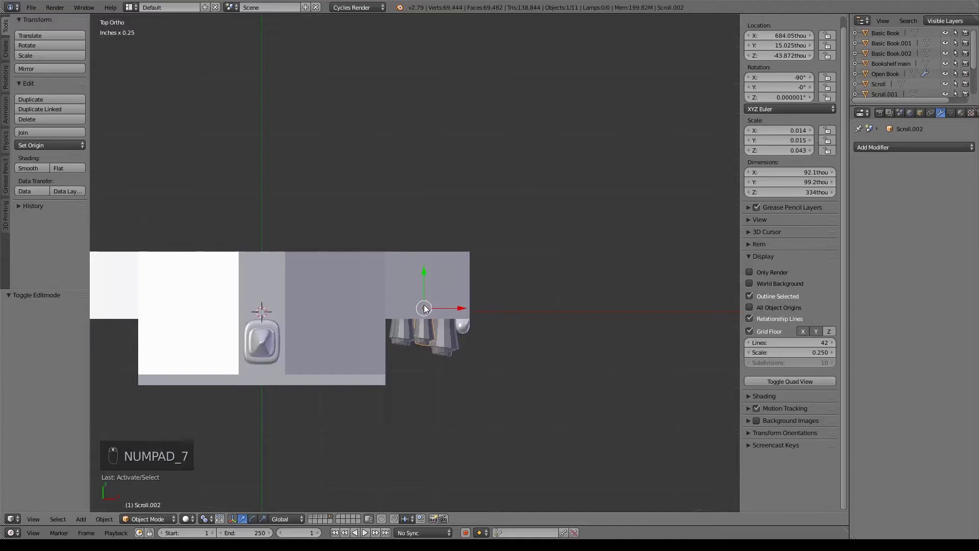
pyautogui.write('r180')
pyautogui.click(425, 308)
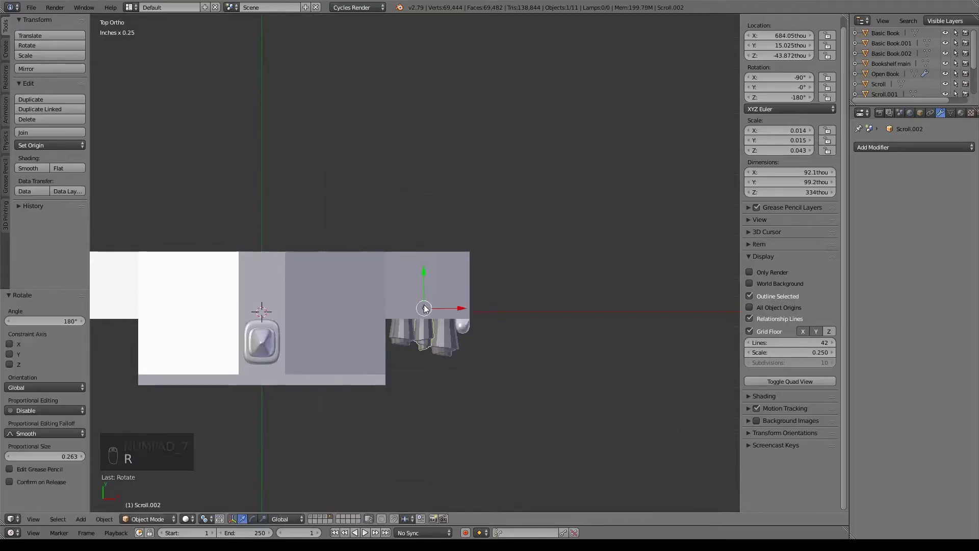
# Rotate the lower row's small end scroll by 180 degrees in top view
pyautogui.moveTo(402, 375); pyautogui.dragTo(409, 301, button='middle')
pyautogui.rightClick(388, 313)
pyautogui.press('r')
pyautogui.rightClick(389, 313)
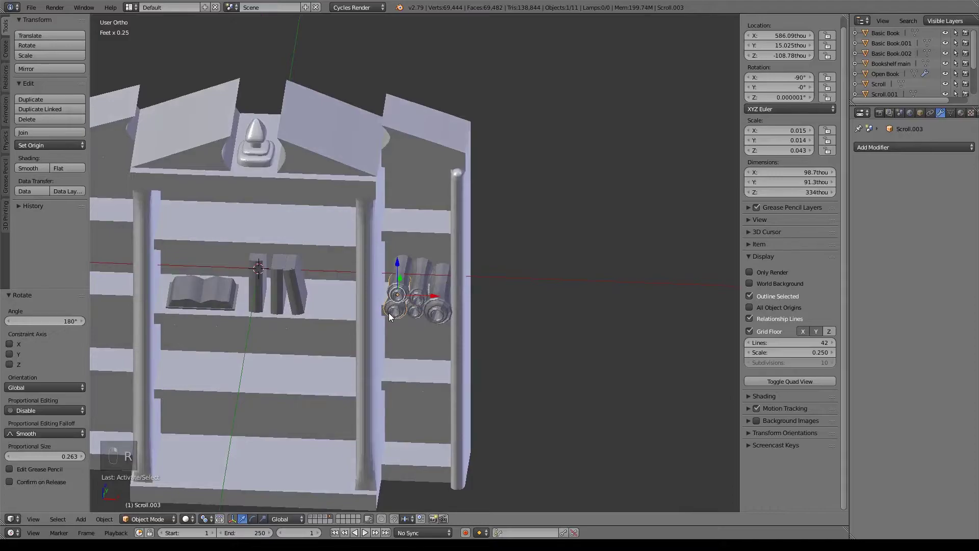
pyautogui.press('KP_7')
pyautogui.press('r')
pyautogui.click(389, 313)
# Add a UV sphere at the scene centre and scale it down to about 0.065, roughly 387 thou across
pyautogui.moveTo(389, 313); pyautogui.dragTo(411, 420, button='middle')
pyautogui.scroll(5, 406, 305)
pyautogui.scroll(-6, 409, 415)
pyautogui.moveTo(414, 405); pyautogui.dragTo(587, 383, button='middle')
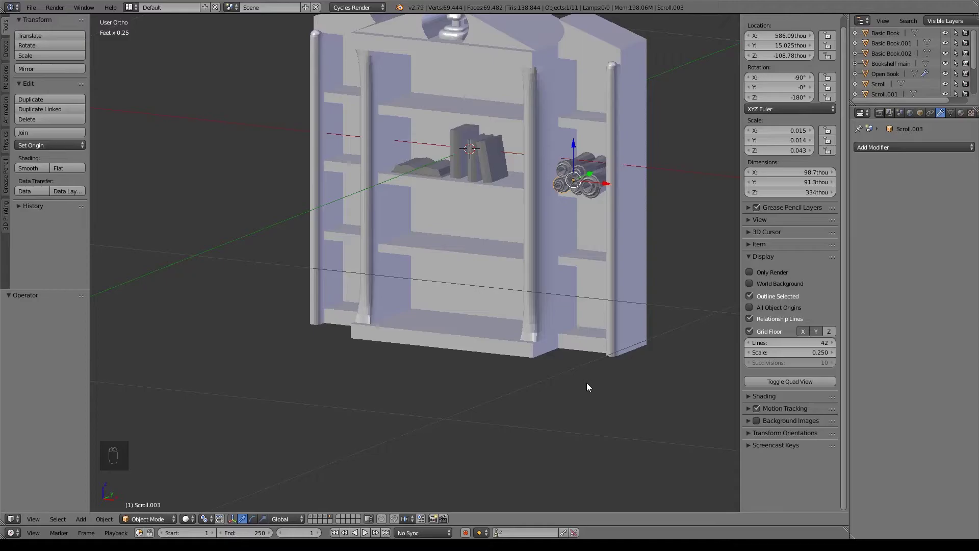
pyautogui.hotkey('shift', 'a')
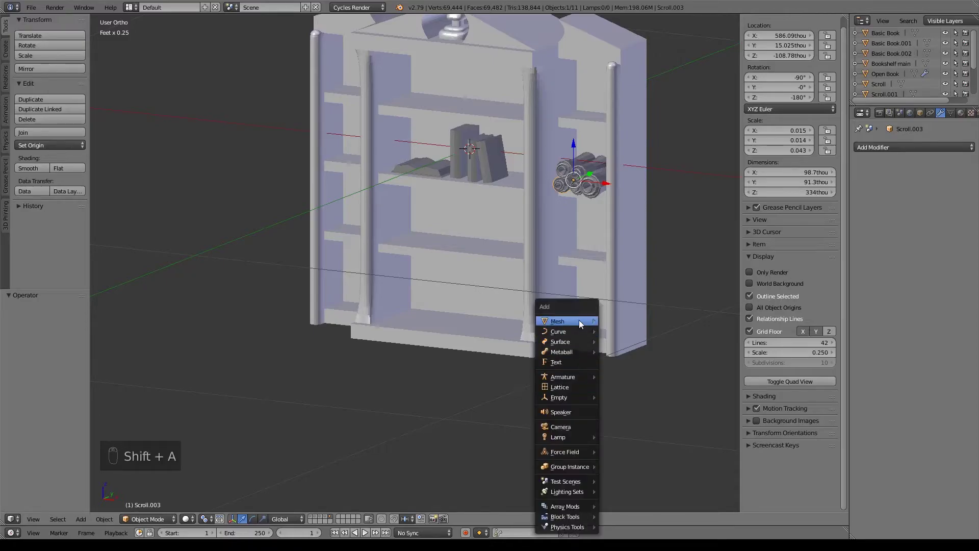
pyautogui.moveTo(579, 319)
pyautogui.click(642, 133)
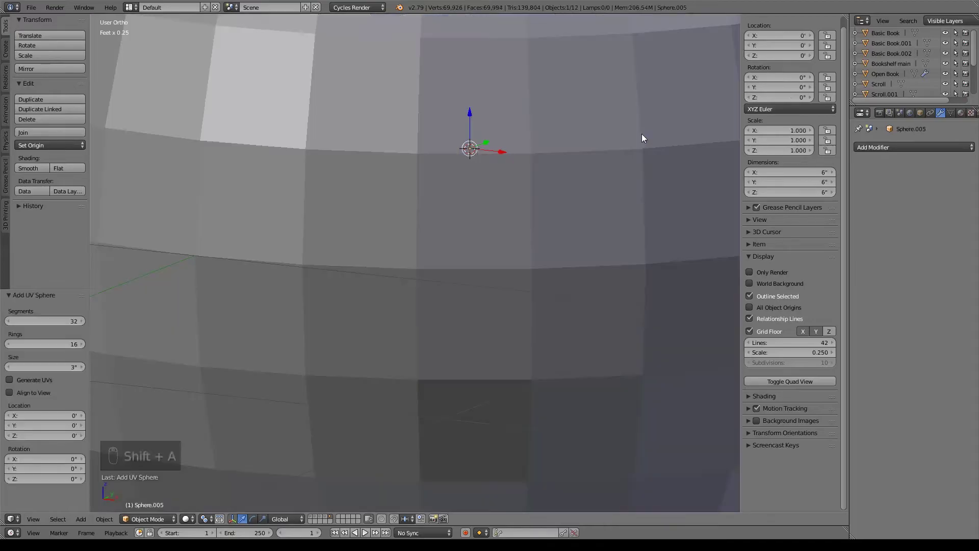
pyautogui.scroll(-7, 574, 267)
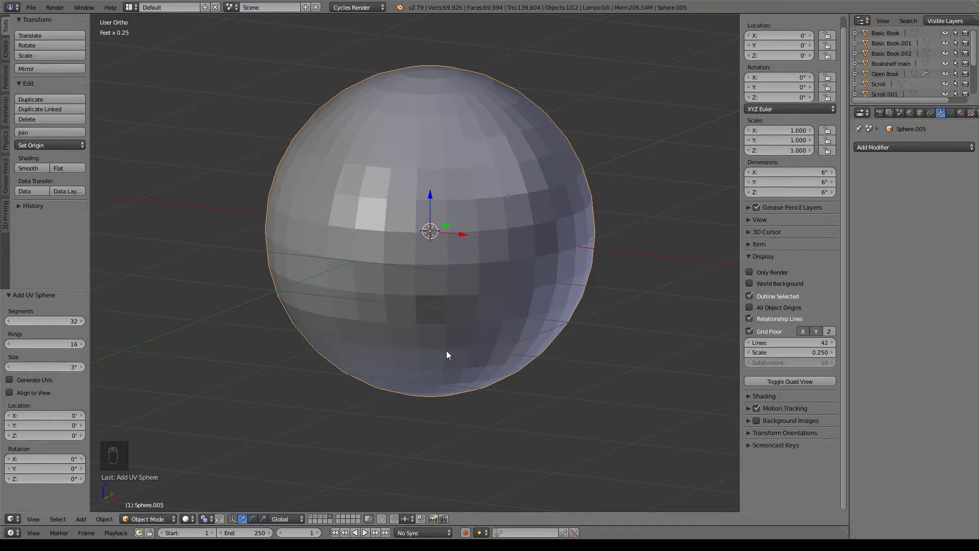
pyautogui.press('s')
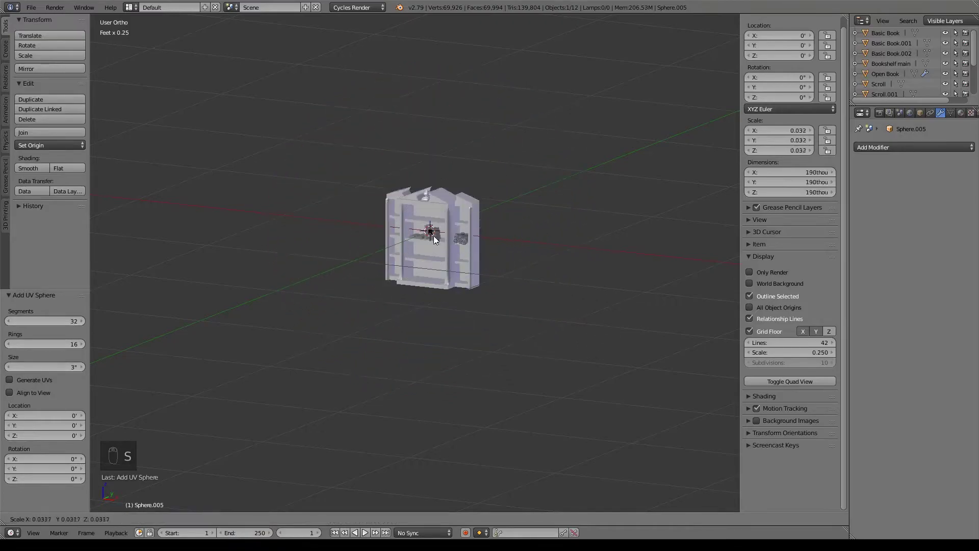
pyautogui.click(441, 238)
pyautogui.scroll(9, 488, 316)
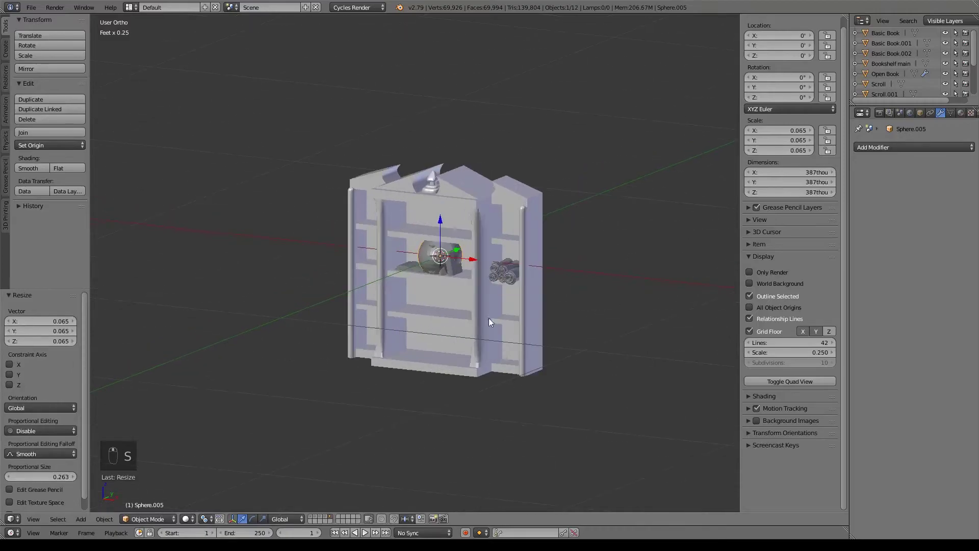
# Scale the sphere by about 0.677 and move it about -82.6 thou along Y and 328 thou along Z to the upper shelf
pyautogui.scroll(2, 500, 318)
pyautogui.keyDown('shift'); pyautogui.moveTo(486, 268); pyautogui.dragTo(381, 363, button='middle'); pyautogui.keyUp('shift')
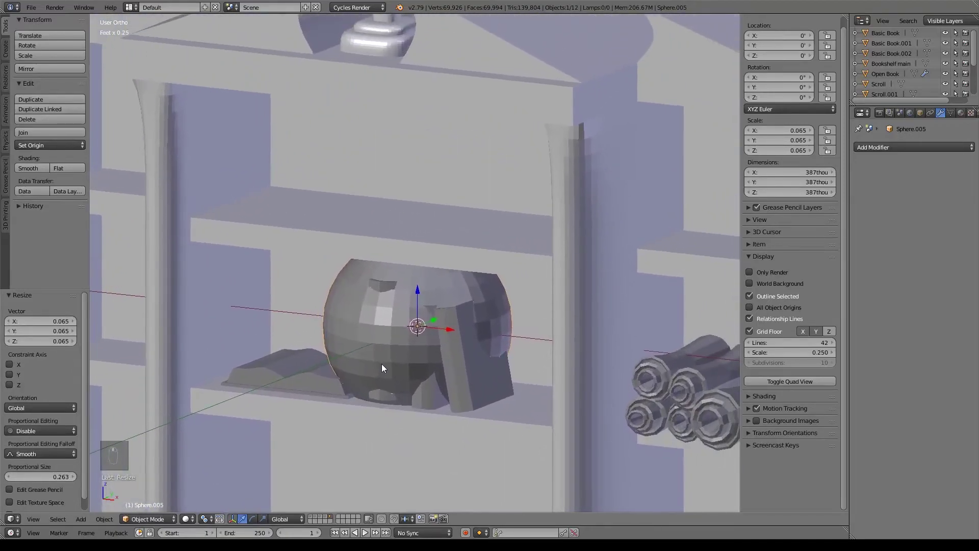
pyautogui.press('s')
pyautogui.click(504, 332)
pyautogui.moveTo(503, 332)
pyautogui.keyDown('shift'); pyautogui.mouseDown(button='middle')
pyautogui.moveTo(504, 318)
pyautogui.moveTo(495, 337)
pyautogui.mouseUp(button='middle'); pyautogui.keyUp('shift')
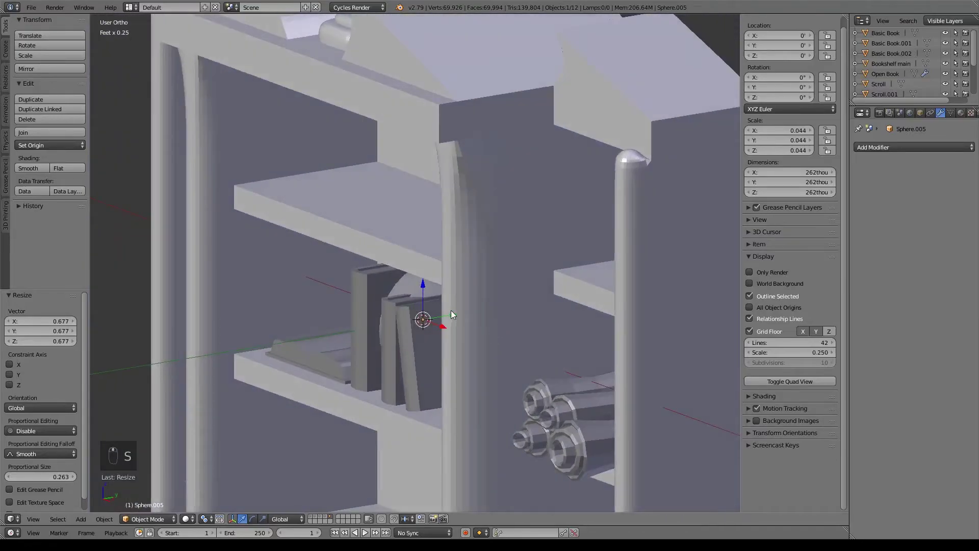
pyautogui.moveTo(451, 315); pyautogui.dragTo(418, 326)
pyautogui.moveTo(398, 295); pyautogui.dragTo(402, 133)
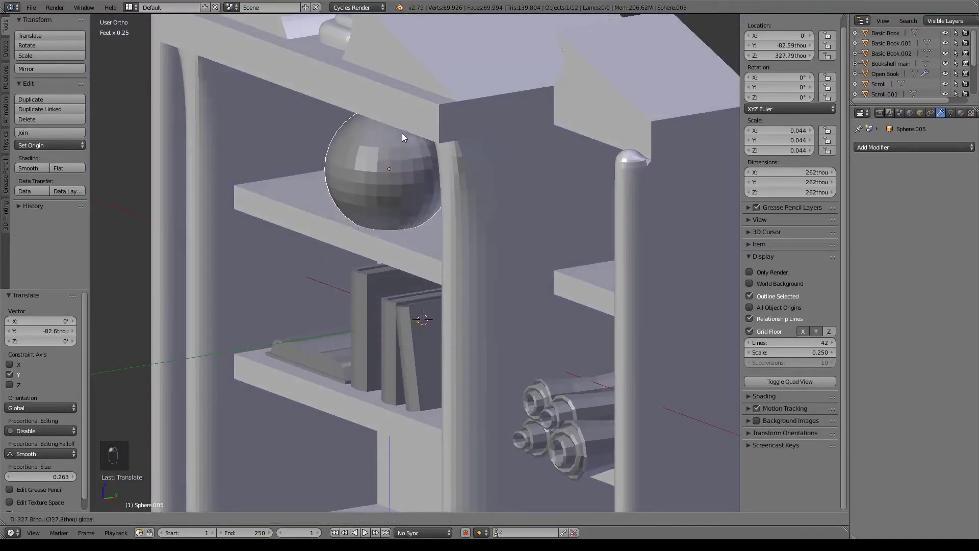
# Shrink the sphere to about 162 thou in diameter in front wireframe view
pyautogui.press('KP_1')
pyautogui.scroll(-3, 430, 201)
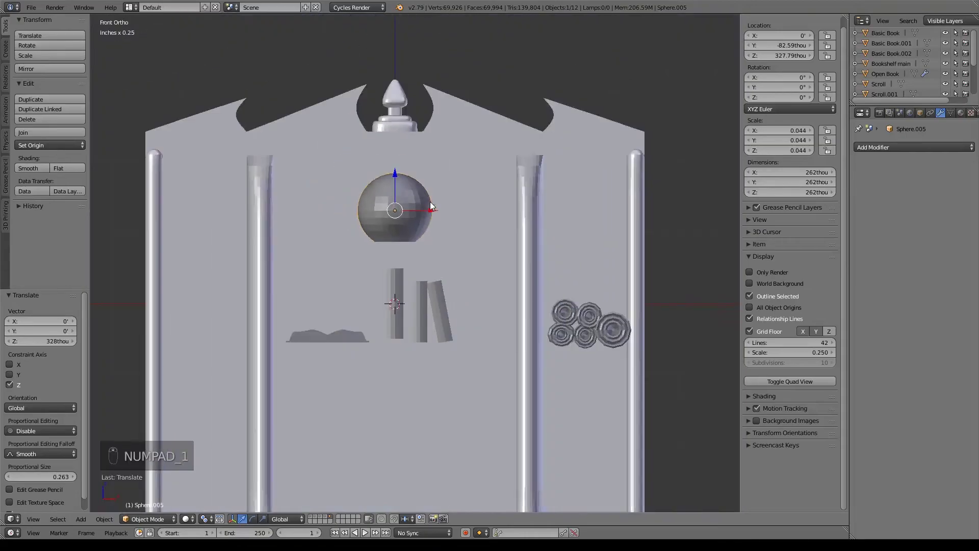
pyautogui.press('z')
pyautogui.press('s')
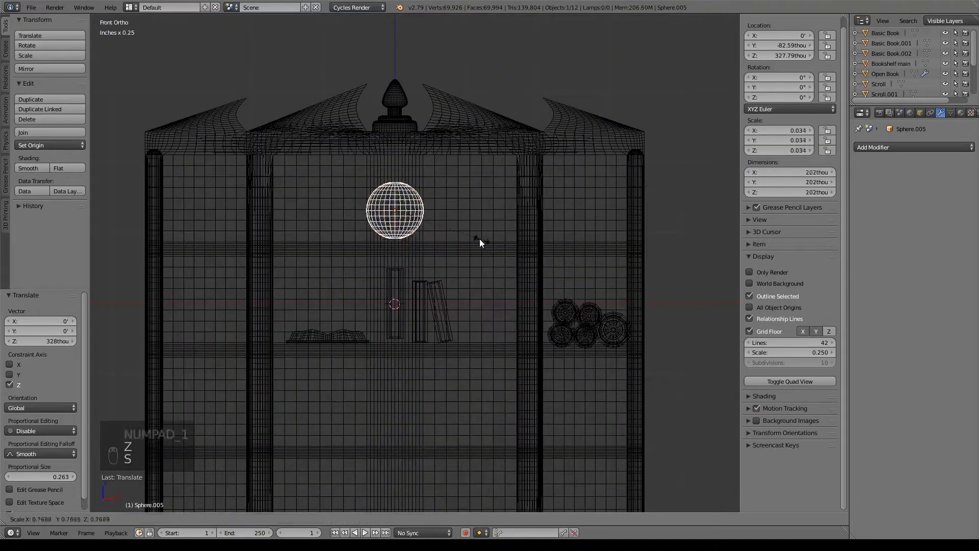
pyautogui.click(407, 208)
pyautogui.press('s')
pyautogui.click(418, 216)
# Move the sphere into the bookshelf's left side compartment, at about X -656.8, Y 46.1 and Z -413.4 thou, and restore solid shading
pyautogui.moveTo(397, 178); pyautogui.dragTo(390, 390)
pyautogui.moveTo(445, 423); pyautogui.dragTo(510, 423)
pyautogui.keyDown('shift'); pyautogui.moveTo(524, 411); pyautogui.dragTo(488, 332, button='middle'); pyautogui.keyUp('shift')
pyautogui.moveTo(485, 363); pyautogui.dragTo(223, 368)
pyautogui.moveTo(222, 369)
pyautogui.keyDown('shift'); pyautogui.mouseDown(button='middle')
pyautogui.moveTo(423, 318)
pyautogui.moveTo(366, 298)
pyautogui.mouseUp(button='middle'); pyautogui.keyUp('shift')
pyautogui.press('z')
pyautogui.moveTo(365, 298); pyautogui.dragTo(403, 300)
pyautogui.moveTo(403, 300); pyautogui.dragTo(430, 299, button='middle')
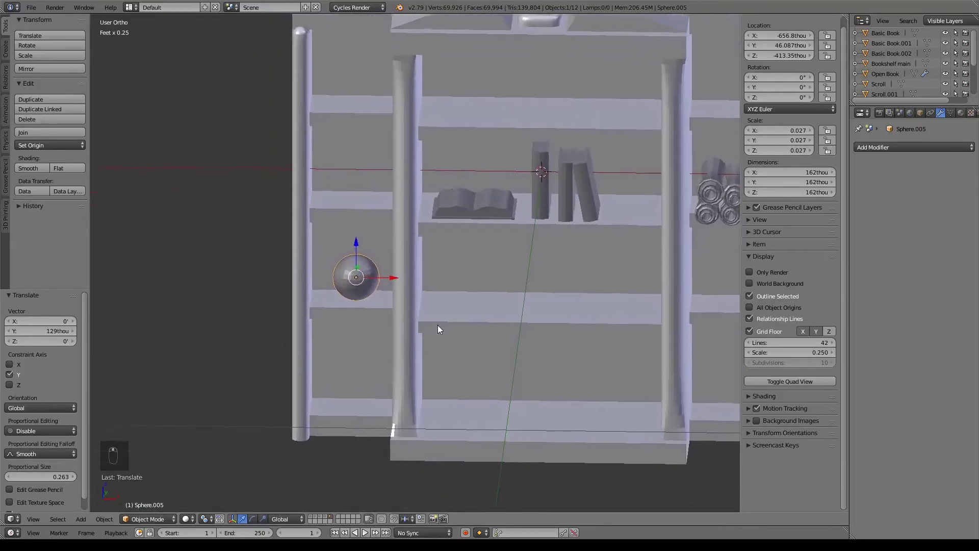
# Add a torus at the scene centre and scale it down to about 346 thou across
pyautogui.scroll(4, 436, 326)
pyautogui.scroll(-5, 451, 308)
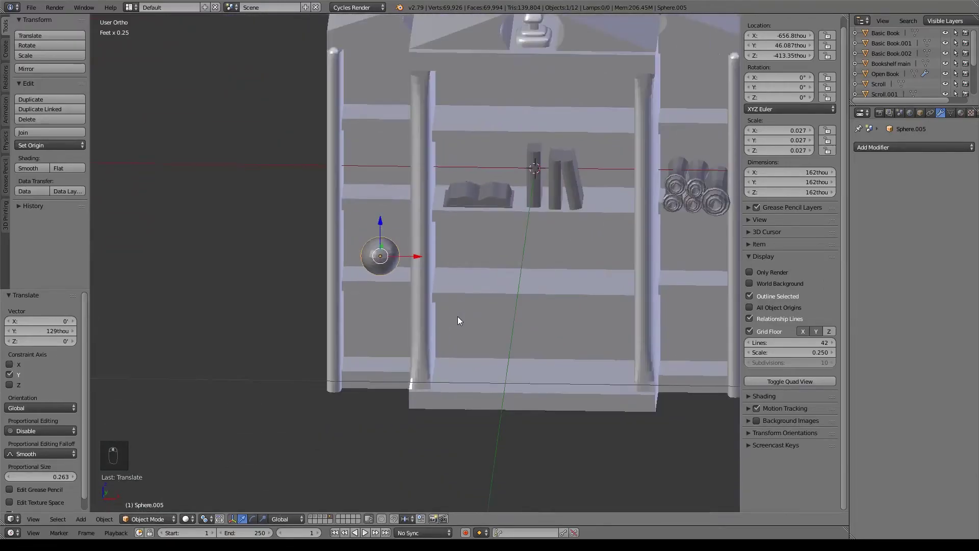
pyautogui.hotkey('shift', 'a')
pyautogui.moveTo(494, 323)
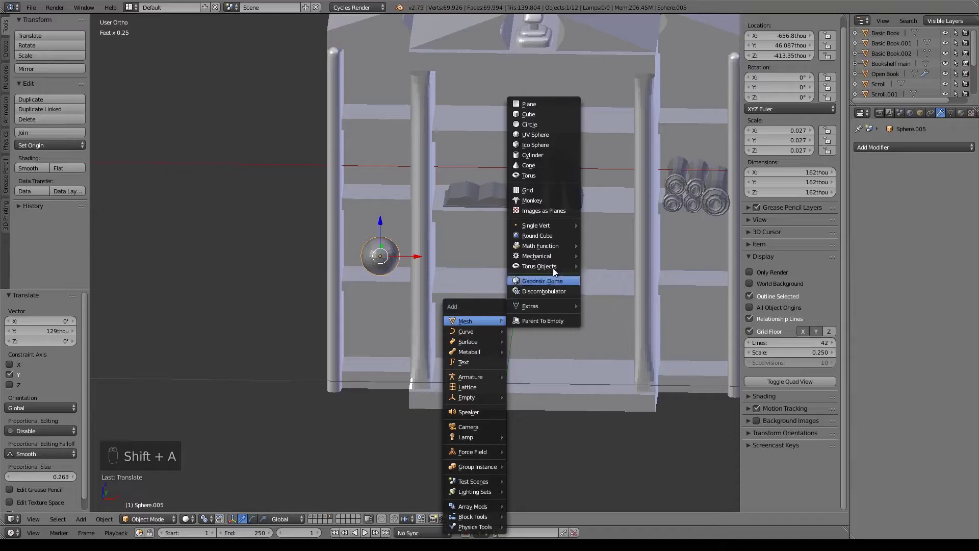
pyautogui.click(558, 175)
pyautogui.scroll(-3, 553, 235)
pyautogui.press('s')
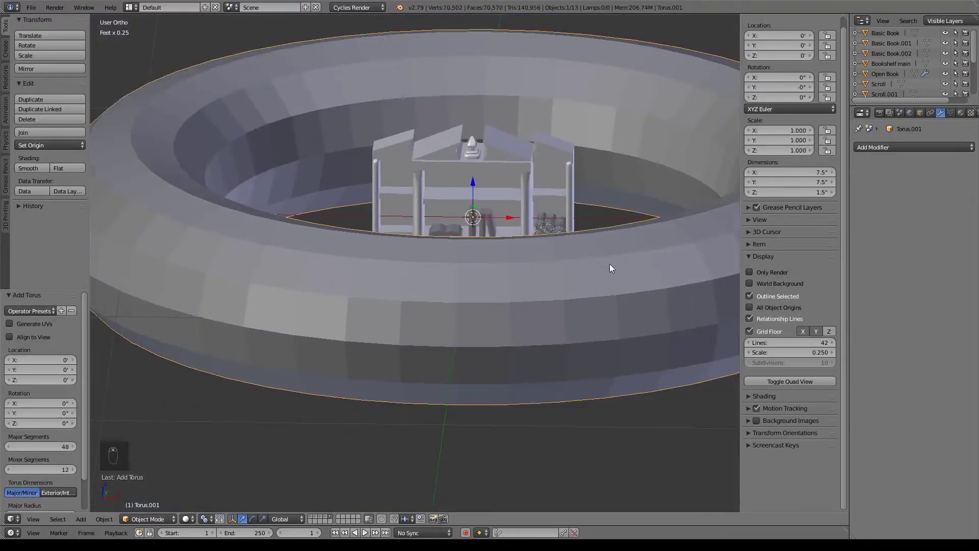
pyautogui.click(509, 218)
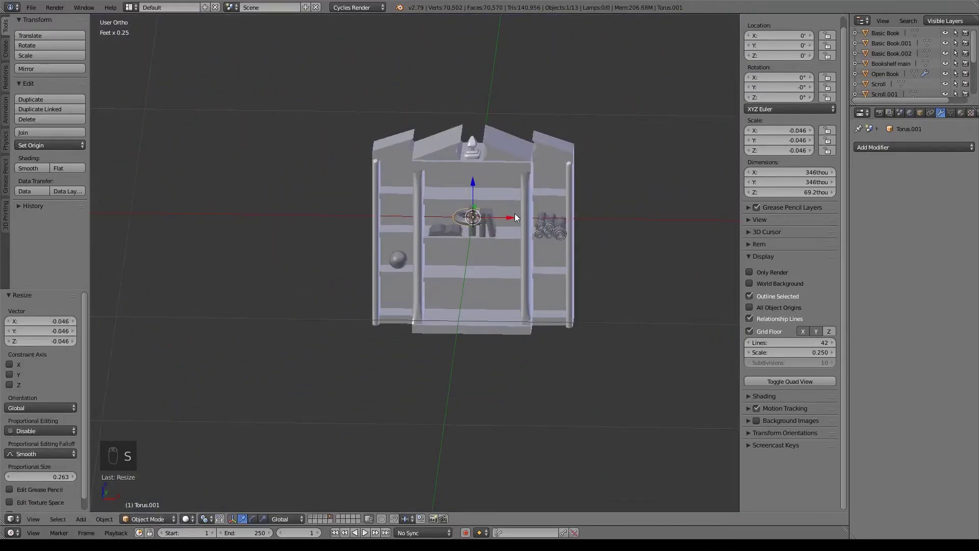
# Move the torus under the sphere in the side compartment, at about X -659.4, Y 44 and Z -469.2 thou
pyautogui.press('g')
pyautogui.click(436, 261)
pyautogui.press('KP_3')
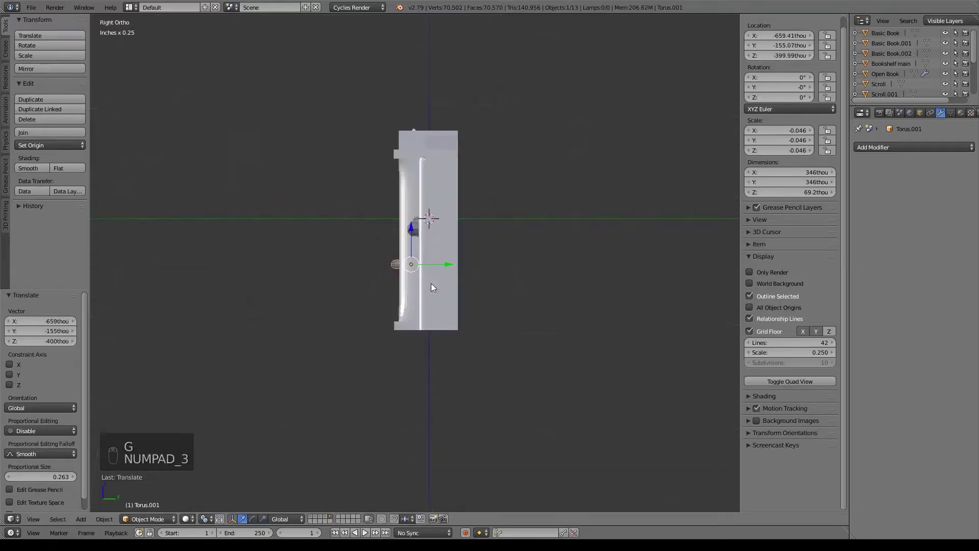
pyautogui.press('z')
pyautogui.scroll(8, 439, 275)
pyautogui.scroll(-6, 410, 196)
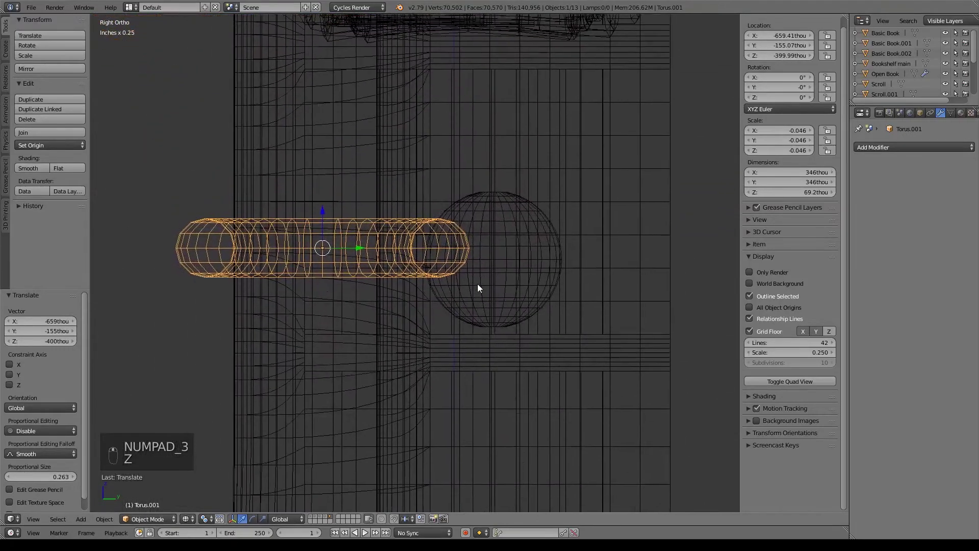
pyautogui.press('g')
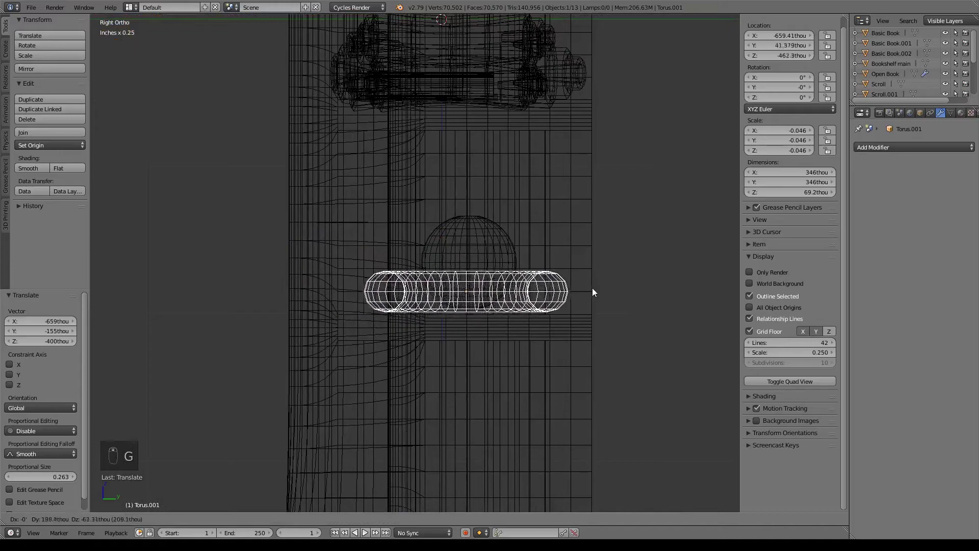
pyautogui.click(592, 293)
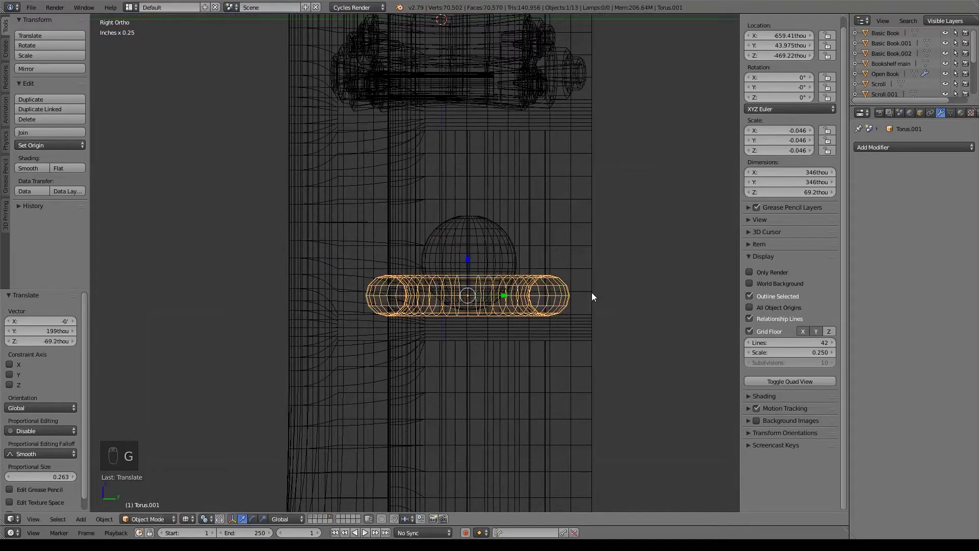
# Scale the torus down to about 174 thou across and lower it onto the shelf at about Z -494.3 thou
pyautogui.press('s')
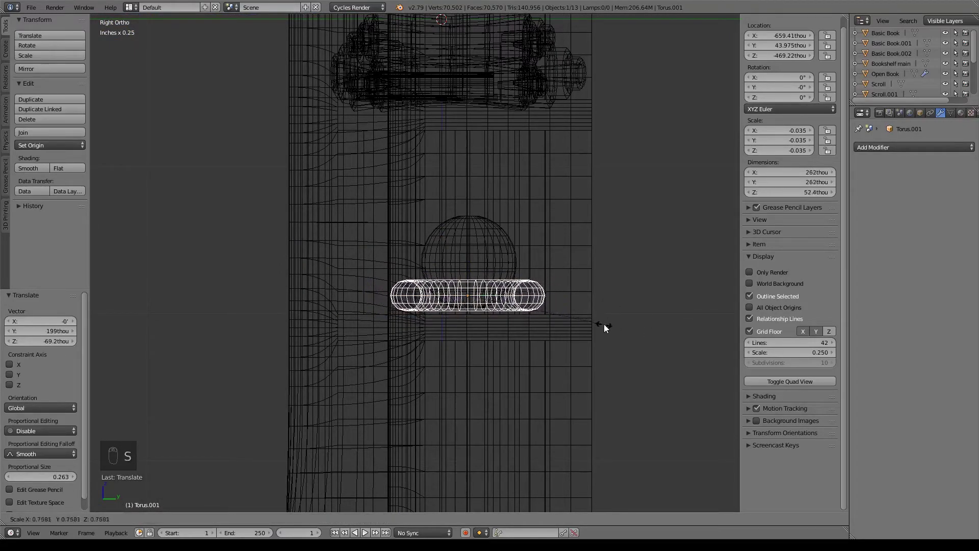
pyautogui.click(601, 323)
pyautogui.press('s')
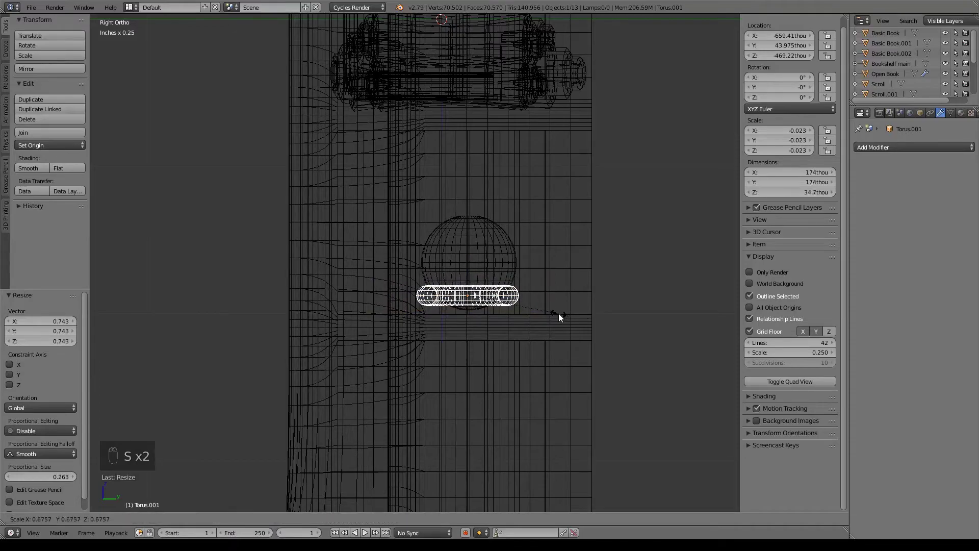
pyautogui.click(559, 313)
pyautogui.press('g')
pyautogui.press('z')
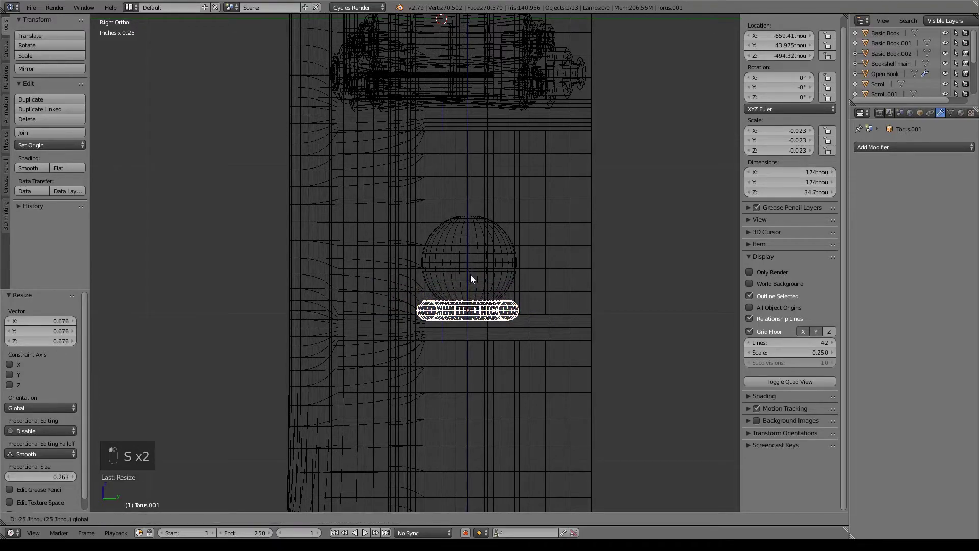
pyautogui.click(471, 275)
# Restore solid shading and move the torus about 24.3 thou along Y, deeper into the compartment
pyautogui.press('KP_1')
pyautogui.press('z')
pyautogui.moveTo(361, 305)
pyautogui.mouseDown(button='middle')
pyautogui.moveTo(442, 275)
pyautogui.moveTo(472, 283)
pyautogui.moveTo(486, 332)
pyautogui.mouseUp(button='middle')
pyautogui.moveTo(334, 243); pyautogui.dragTo(323, 236)
# Align the sphere over the torus at about X -659.6 and Y 65.5 thou and enlarge it to about 188 thou in diameter
pyautogui.rightClick(366, 234)
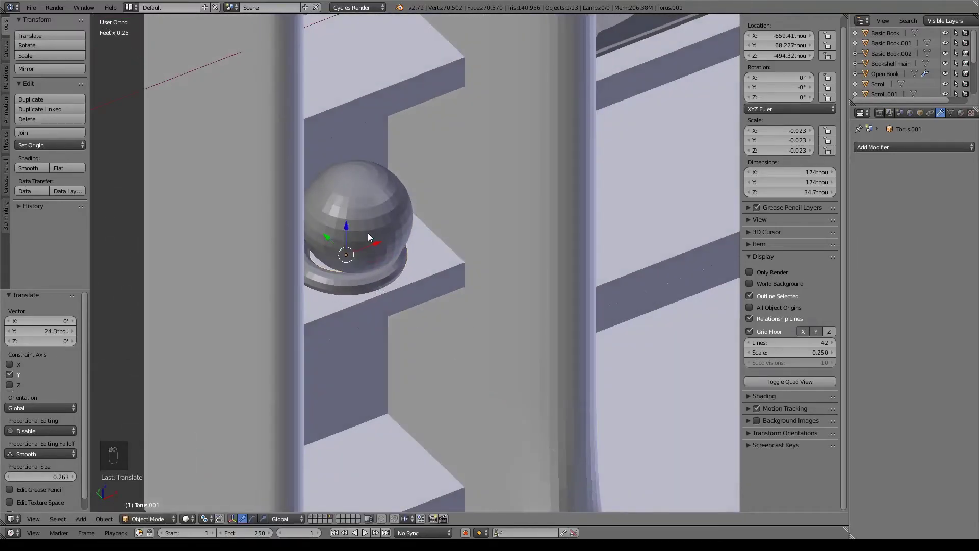
pyautogui.scroll(2, 419, 254)
pyautogui.moveTo(368, 188); pyautogui.dragTo(409, 194)
pyautogui.press('z')
pyautogui.press('s')
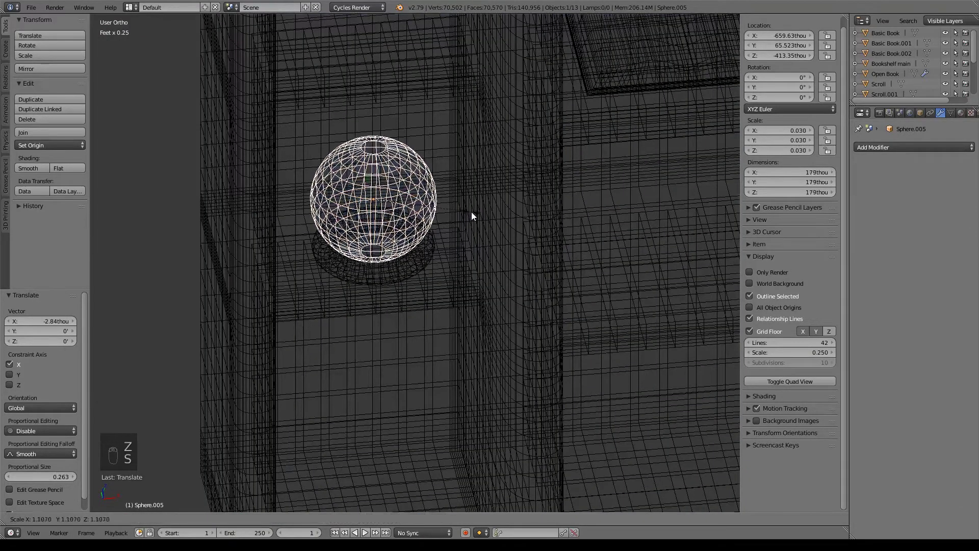
pyautogui.click(475, 213)
pyautogui.press('z')
# Centre the sphere on the torus in left wireframe view by moving it about 2.66 thou along Y
pyautogui.moveTo(485, 248)
pyautogui.mouseDown(button='middle')
pyautogui.moveTo(463, 234)
pyautogui.moveTo(494, 222)
pyautogui.moveTo(466, 220)
pyautogui.moveTo(519, 228)
pyautogui.mouseUp(button='middle')
pyautogui.press('ctrl+KP_3')
pyautogui.press('z')
pyautogui.scroll(7, 520, 231)
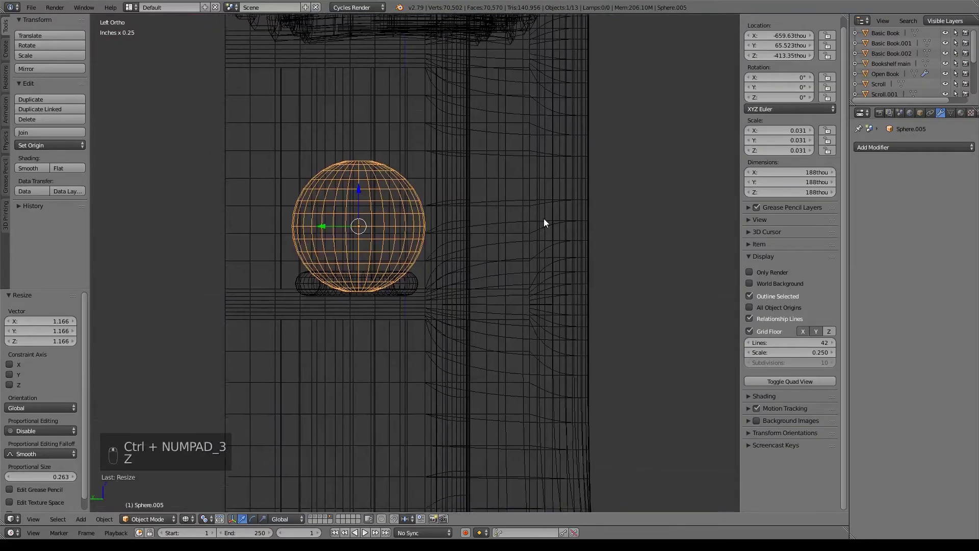
pyautogui.keyDown('shift'); pyautogui.moveTo(505, 216); pyautogui.dragTo(546, 277, button='middle'); pyautogui.keyUp('shift')
pyautogui.moveTo(379, 150); pyautogui.dragTo(372, 148)
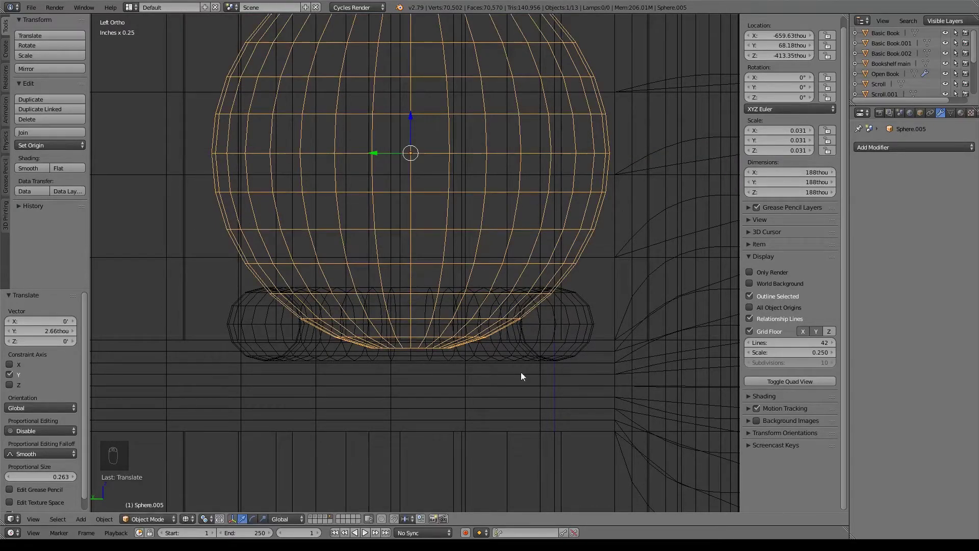
pyautogui.press('z')
pyautogui.moveTo(549, 306)
pyautogui.mouseDown(button='middle')
pyautogui.moveTo(446, 338)
pyautogui.moveTo(449, 350)
pyautogui.moveTo(546, 323)
pyautogui.moveTo(527, 304)
pyautogui.moveTo(538, 285)
pyautogui.moveTo(521, 277)
pyautogui.moveTo(500, 304)
pyautogui.mouseUp(button='middle')
# Rename the sphere in the side compartment as "Crystal ball"
pyautogui.rightClick(460, 354)
pyautogui.scroll(-5, 545, 324)
pyautogui.scroll(-6, 537, 284)
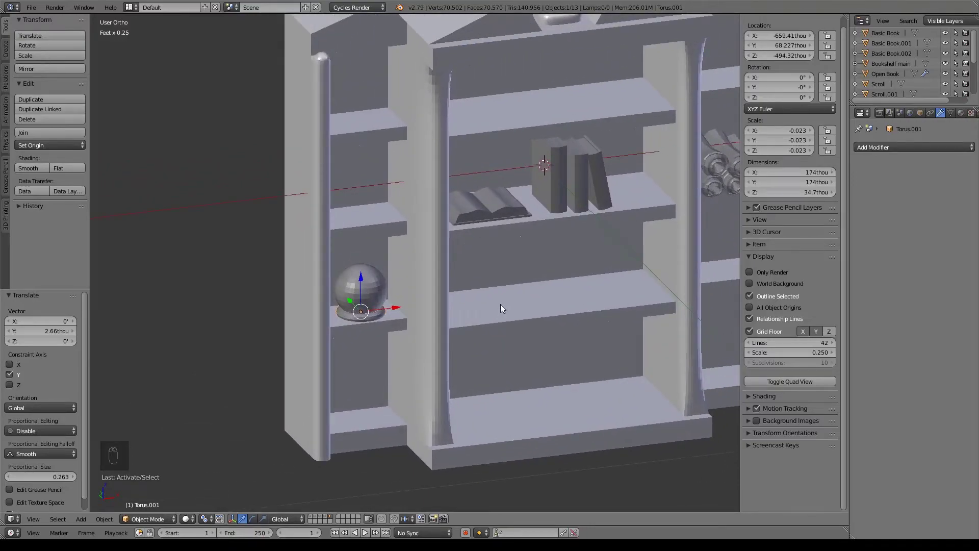
pyautogui.scroll(-3, 500, 304)
pyautogui.scroll(-3, 405, 289)
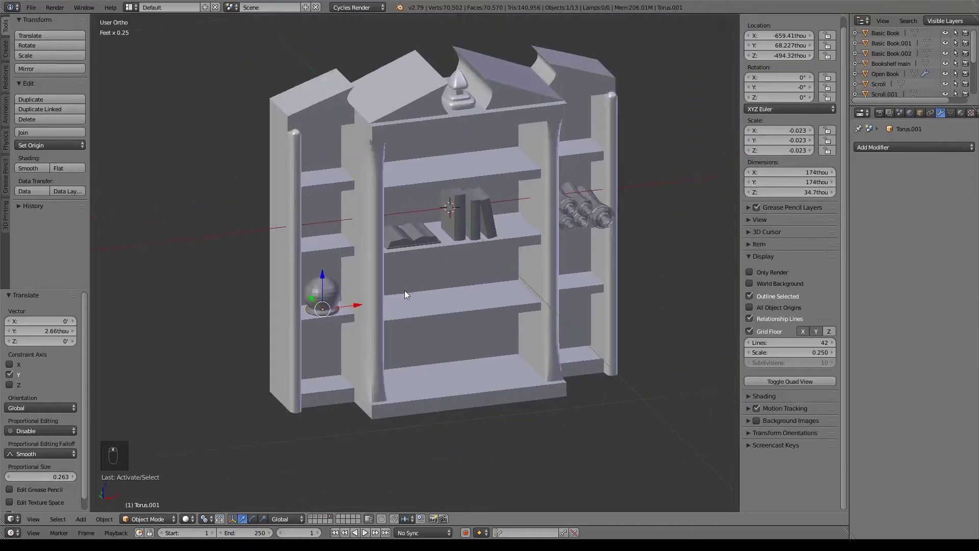
pyautogui.rightClick(335, 294)
pyautogui.scroll(-3, 918, 56)
pyautogui.doubleClick(887, 70)
pyautogui.write('Cry')
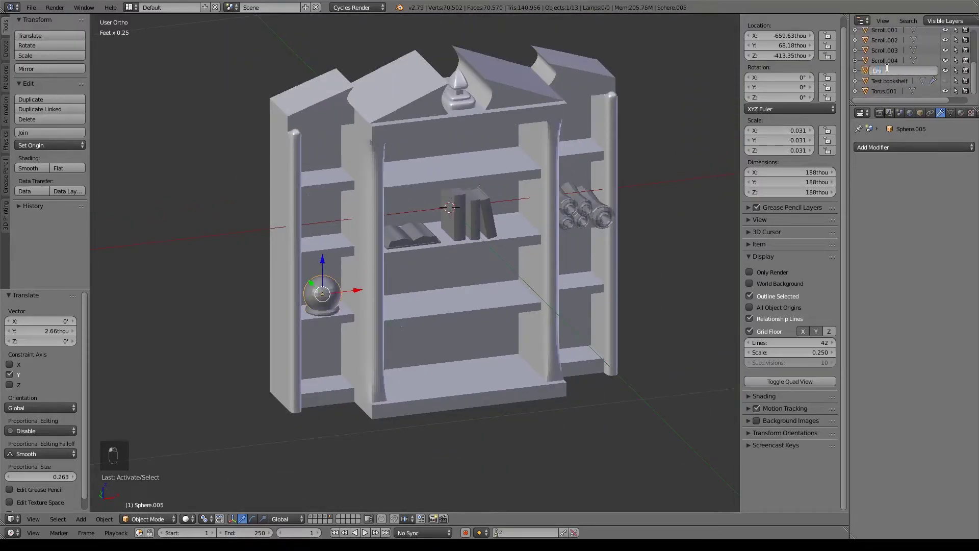
pyautogui.write('stal ball')
pyautogui.press('Return')
# Rename the torus under the sphere as "Crystal ball holder"
pyautogui.rightClick(332, 315)
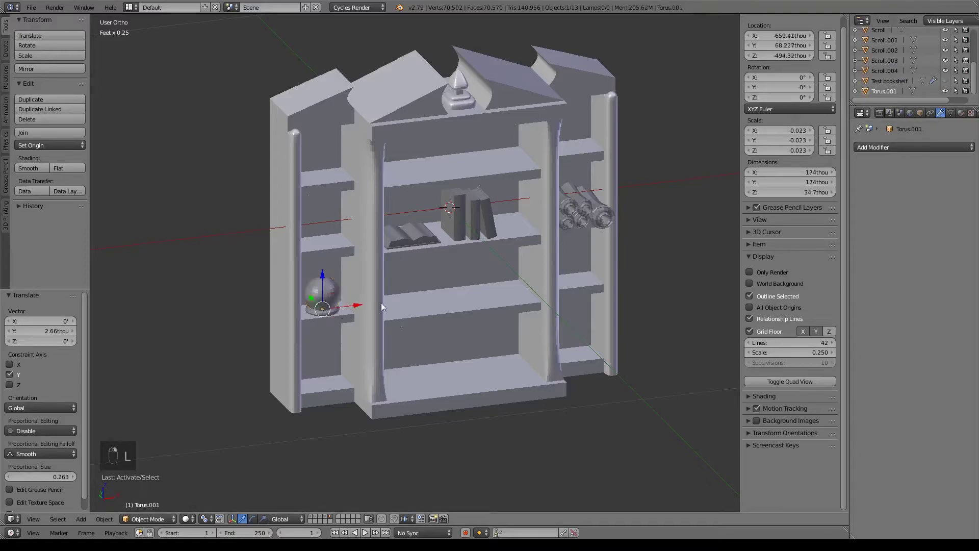
pyautogui.doubleClick(888, 90)
pyautogui.press('BackSpace')
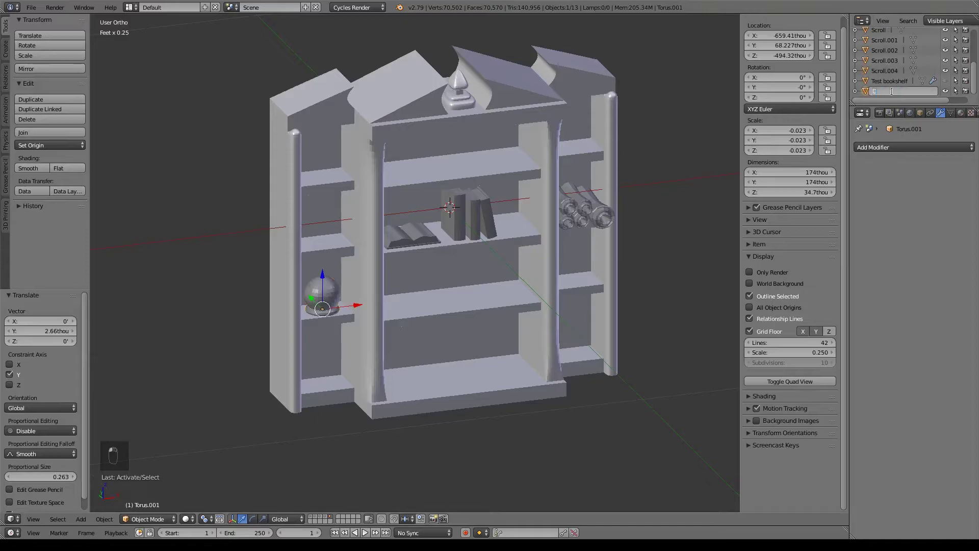
pyautogui.write('Crystal ball holder')
pyautogui.press('Return')
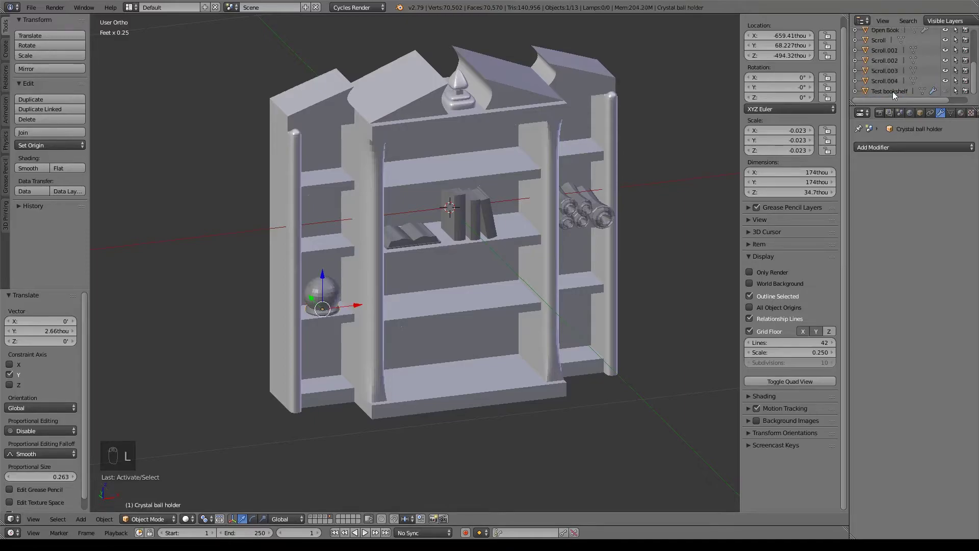
# Deselect everything and add a mesh circle with 12 vertices at the scene centre
pyautogui.scroll(4, 892, 91)
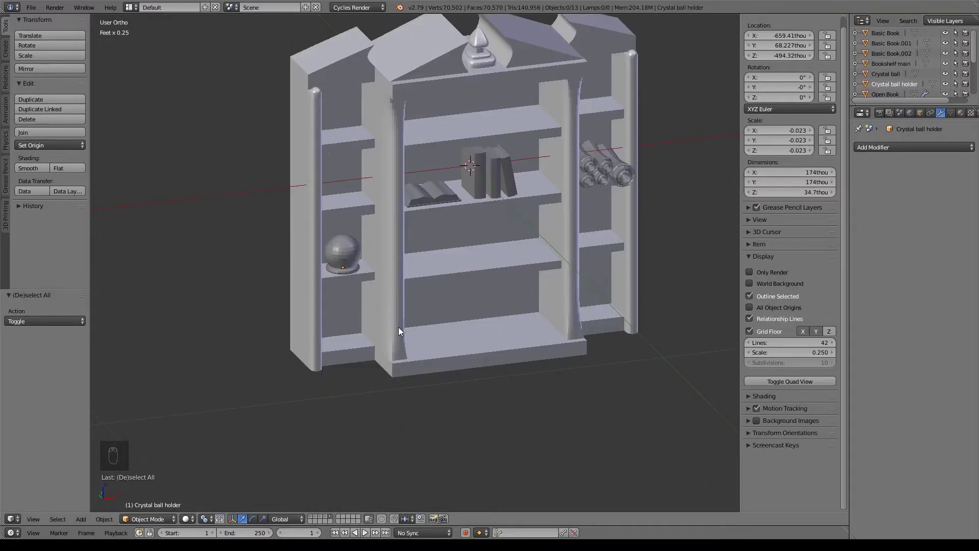
pyautogui.scroll(-3, 399, 326)
pyautogui.moveTo(415, 311); pyautogui.dragTo(459, 292, button='middle')
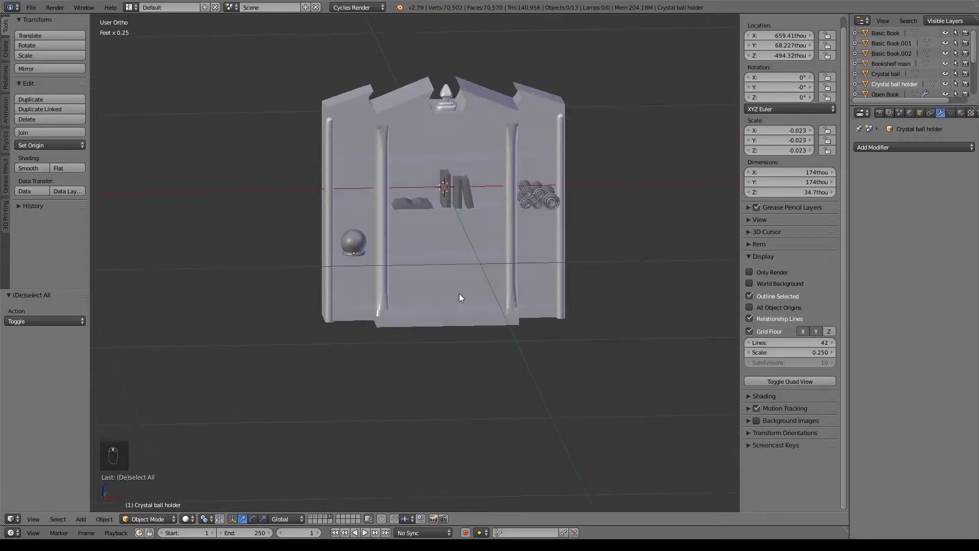
pyautogui.hotkey('shift', 'a')
pyautogui.moveTo(460, 295)
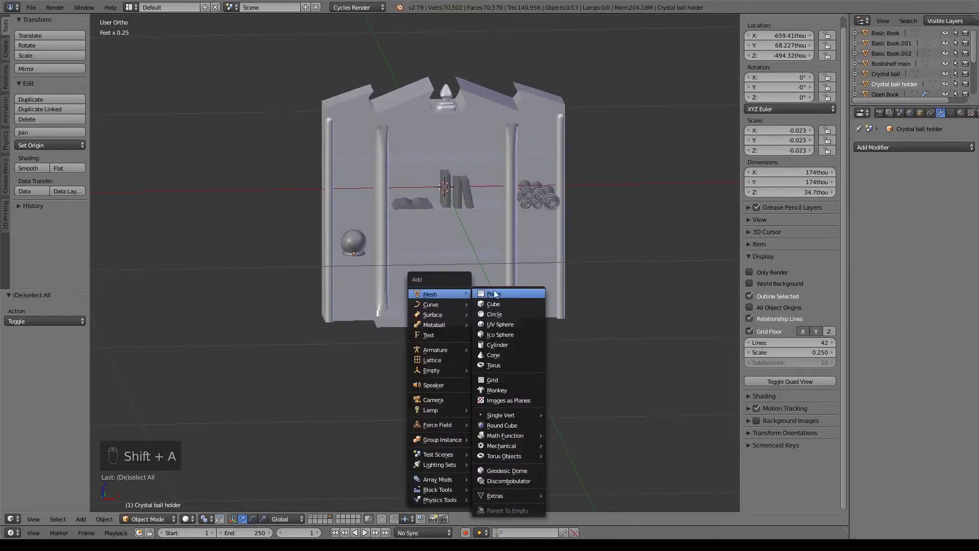
pyautogui.click(499, 314)
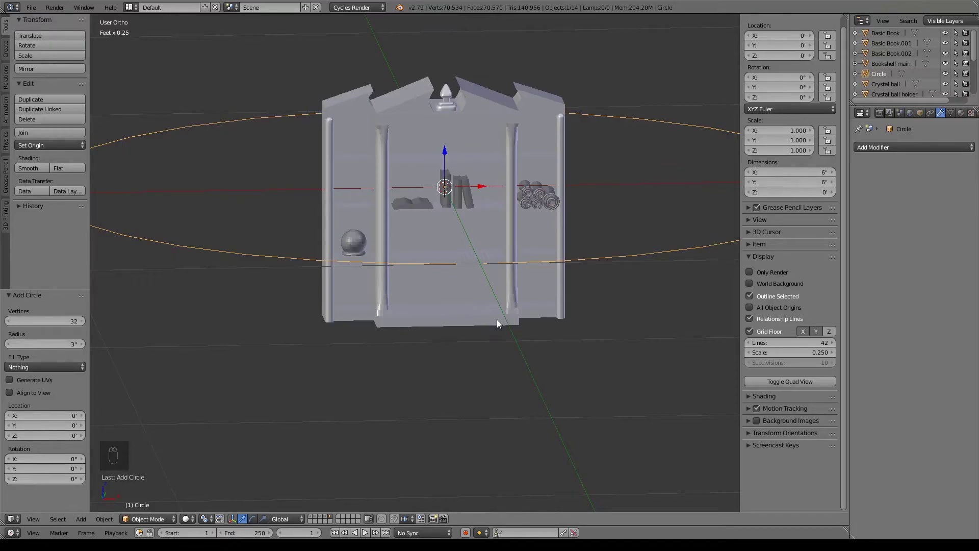
pyautogui.click(61, 320)
pyautogui.press('Return')
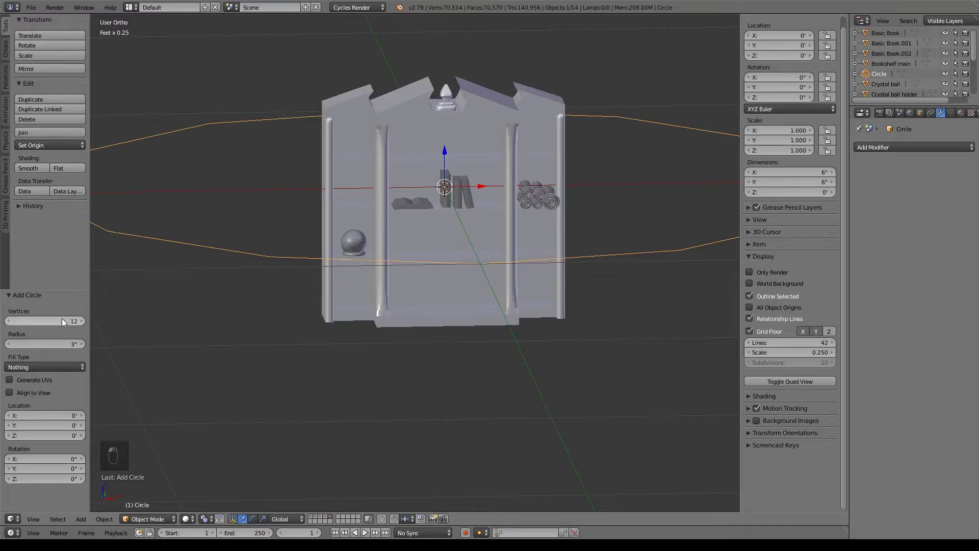
# Move the circle about 4.3 inches along X, clear of the bookshelf, in top view
pyautogui.press('KP_7')
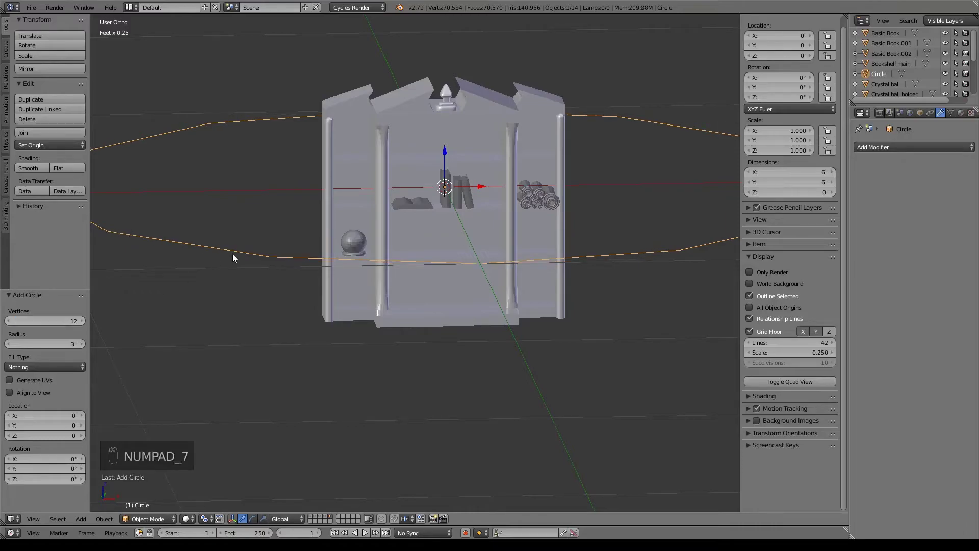
pyautogui.press('KP_7')
pyautogui.scroll(-5, 438, 188)
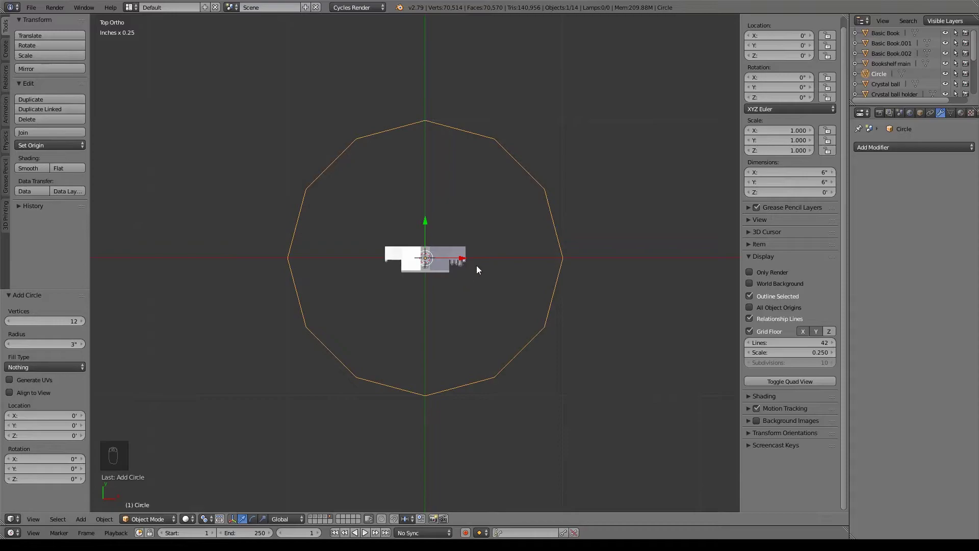
pyautogui.moveTo(465, 259); pyautogui.dragTo(569, 251)
pyautogui.keyDown('shift'); pyautogui.moveTo(504, 247); pyautogui.dragTo(429, 264, button='middle'); pyautogui.keyUp('shift')
# Scale the circle down to about 851 thou across in front view and frame it
pyautogui.press('KP_1')
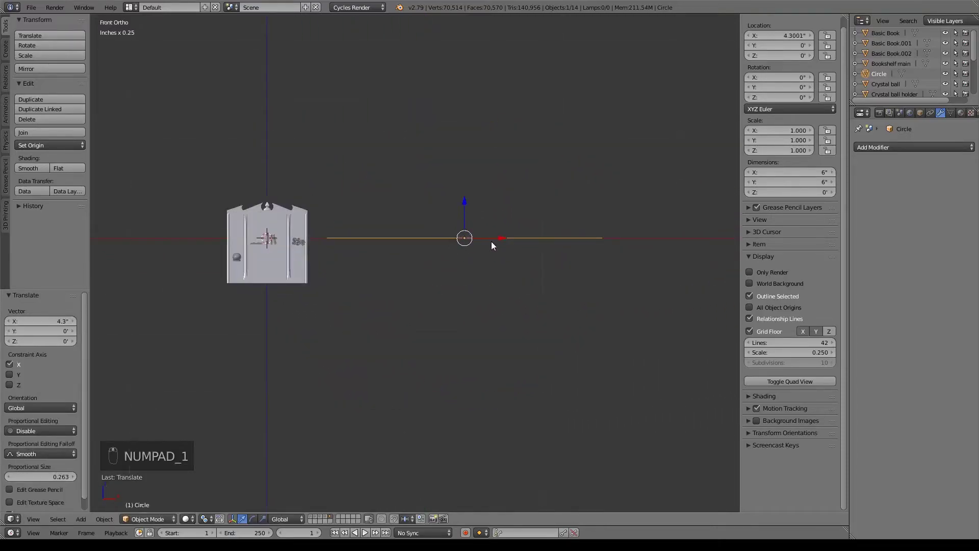
pyautogui.press('s')
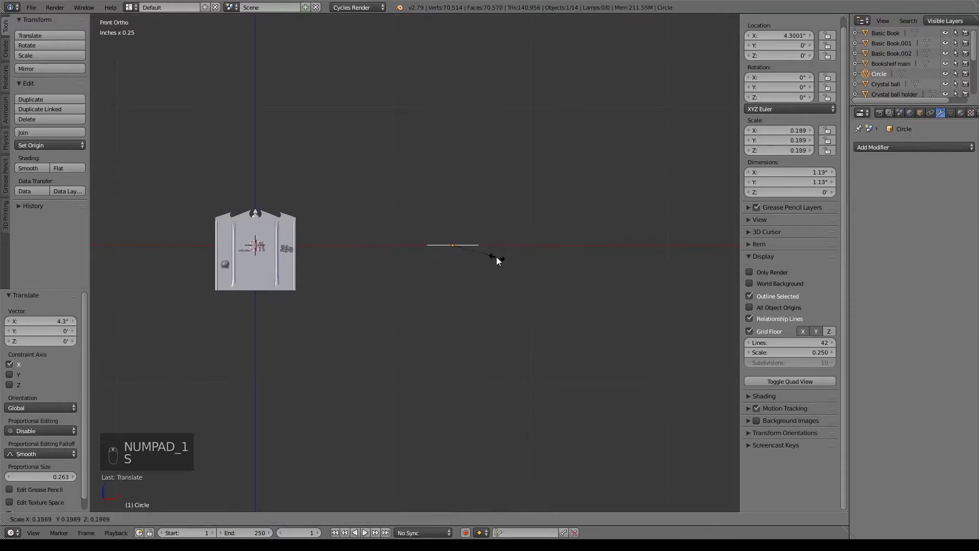
pyautogui.click(483, 257)
pyautogui.press('KP_Decimal')
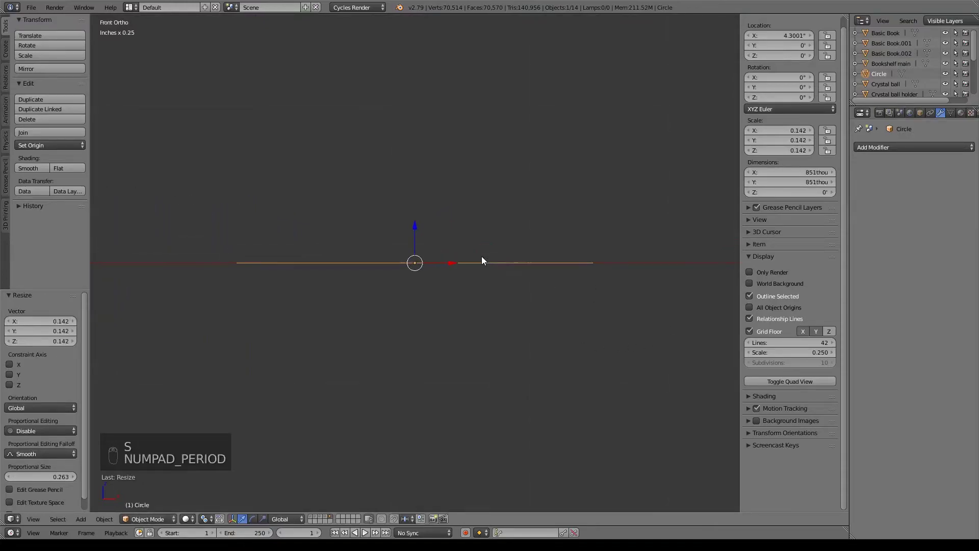
# Extrude the circle's edges about 75.5 thou downward along Z in Edit Mode to form a short band
pyautogui.press('Tab')
pyautogui.keyDown('shift'); pyautogui.moveTo(482, 256); pyautogui.dragTo(474, 322, button='middle'); pyautogui.keyUp('shift')
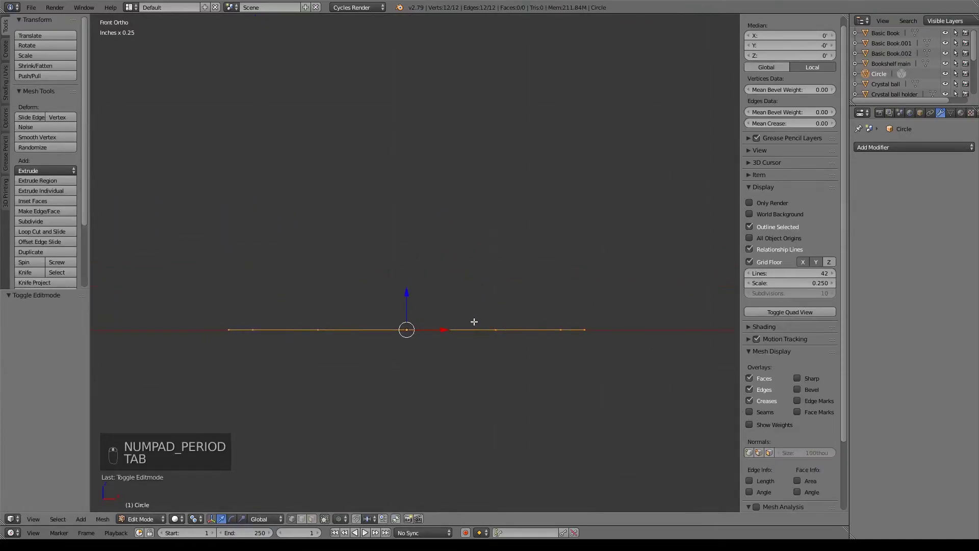
pyautogui.scroll(-2, 482, 286)
pyautogui.keyDown('shift'); pyautogui.moveTo(490, 254); pyautogui.dragTo(512, 338, button='middle'); pyautogui.keyUp('shift')
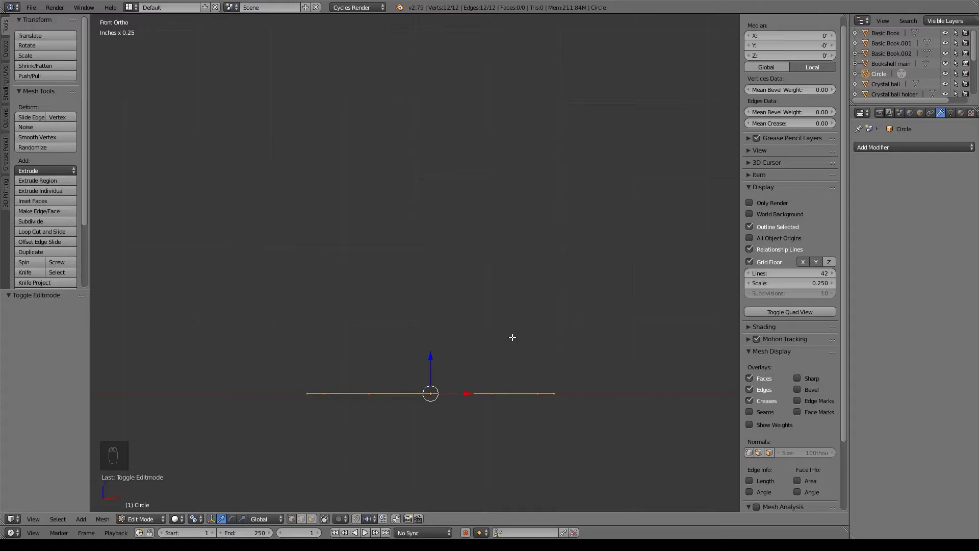
pyautogui.press('e')
pyautogui.moveTo(430, 357); pyautogui.dragTo(442, 376)
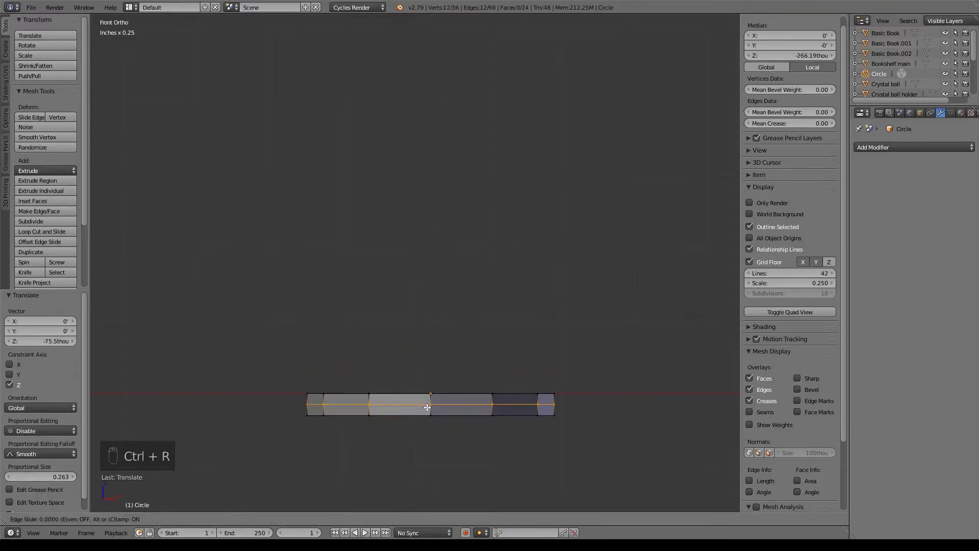
# Add a centred horizontal edge loop around the band and scale it outward by about 1.068
pyautogui.click(426, 406)
pyautogui.rightClick(429, 406)
pyautogui.press('s')
pyautogui.click(576, 412)
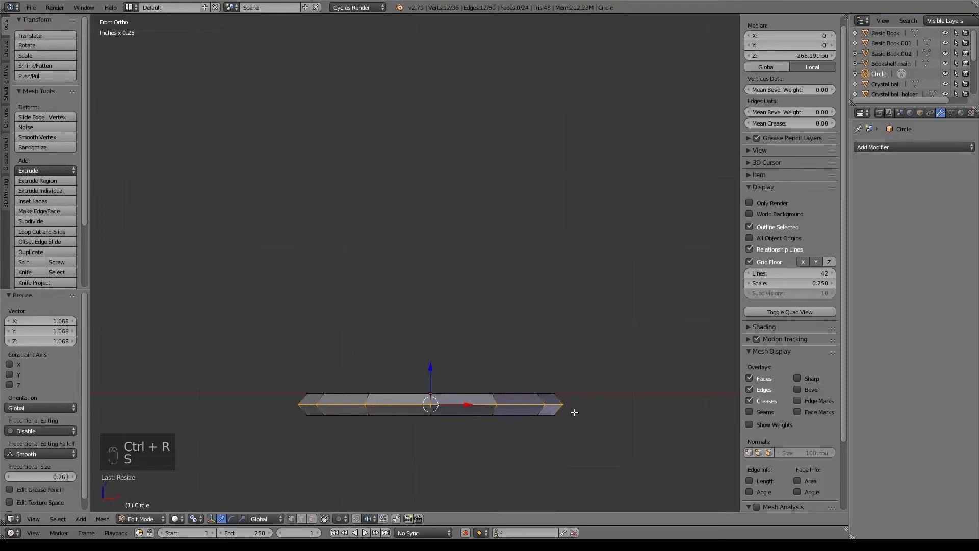
# Extrude the band's upper edge ring about 66.7 thou upward and flare it outward by a scale of about 1.641
pyautogui.press('e')
pyautogui.rightClick(454, 367)
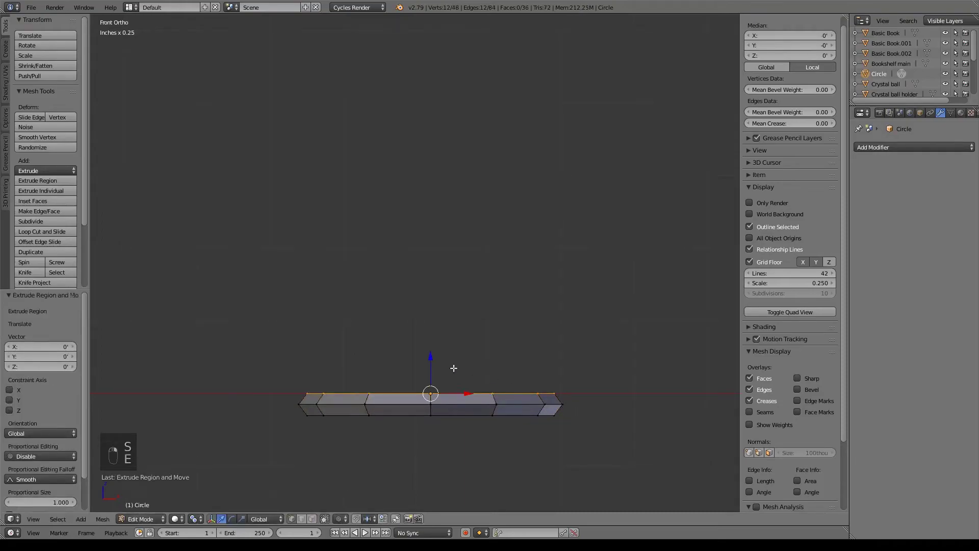
pyautogui.press('e')
pyautogui.click(434, 343)
pyautogui.press('s')
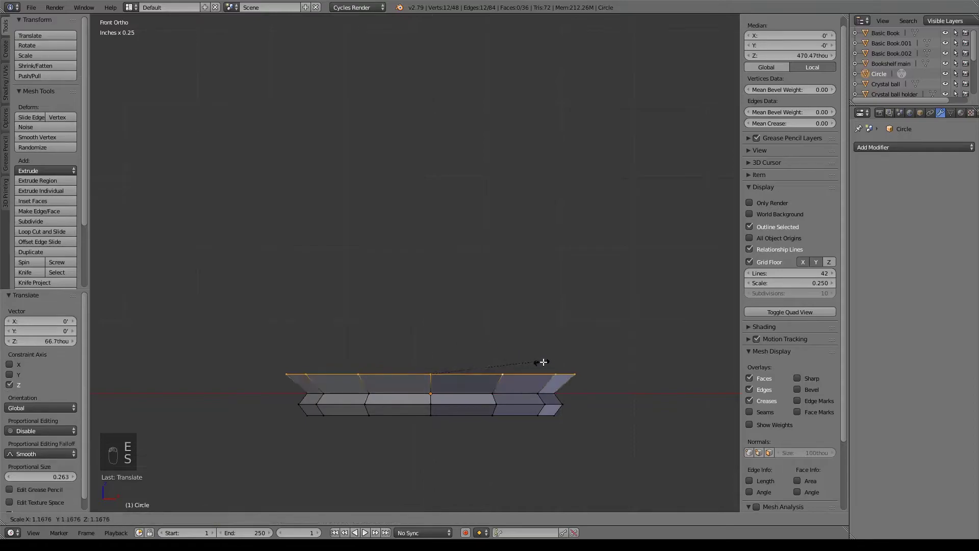
pyautogui.click(586, 371)
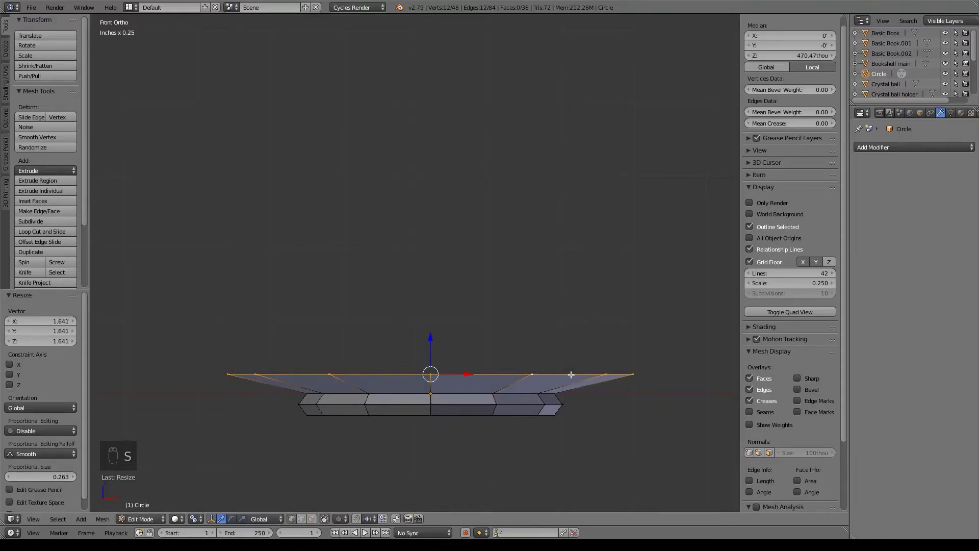
# Extrude the flared upper edge ring about 930 thou straight upward along Z to form the vessel's wall
pyautogui.press('e')
pyautogui.rightClick(480, 359)
pyautogui.press('e')
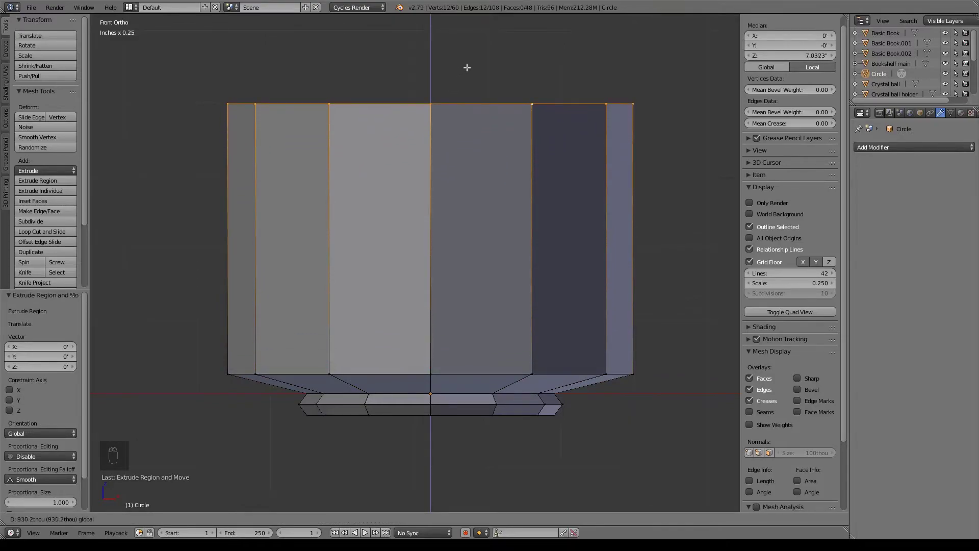
pyautogui.click(466, 66)
# Add a centred horizontal edge loop around the tall wall and scale it outward by about 1.533
pyautogui.hotkey('ctrl', 'r')
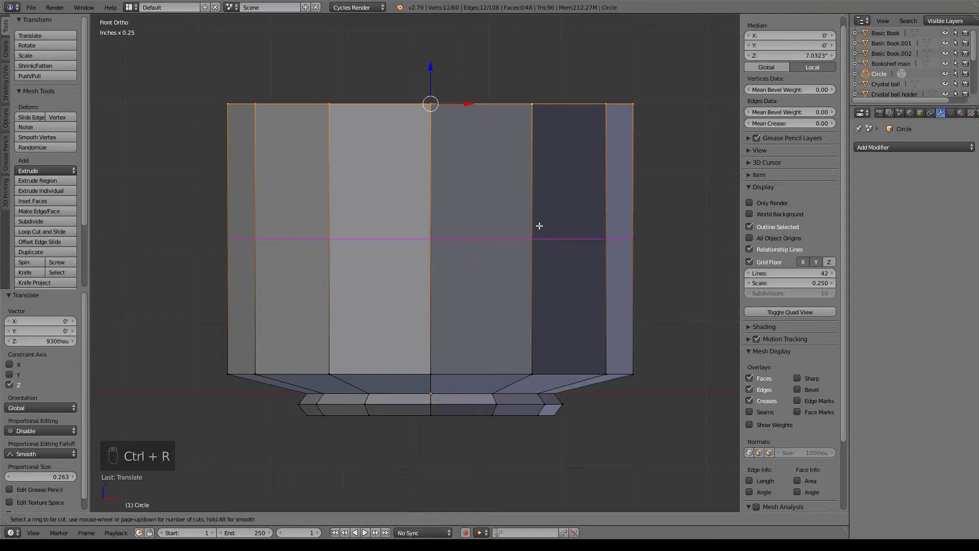
pyautogui.click(540, 225)
pyautogui.rightClick(571, 236)
pyautogui.press('s')
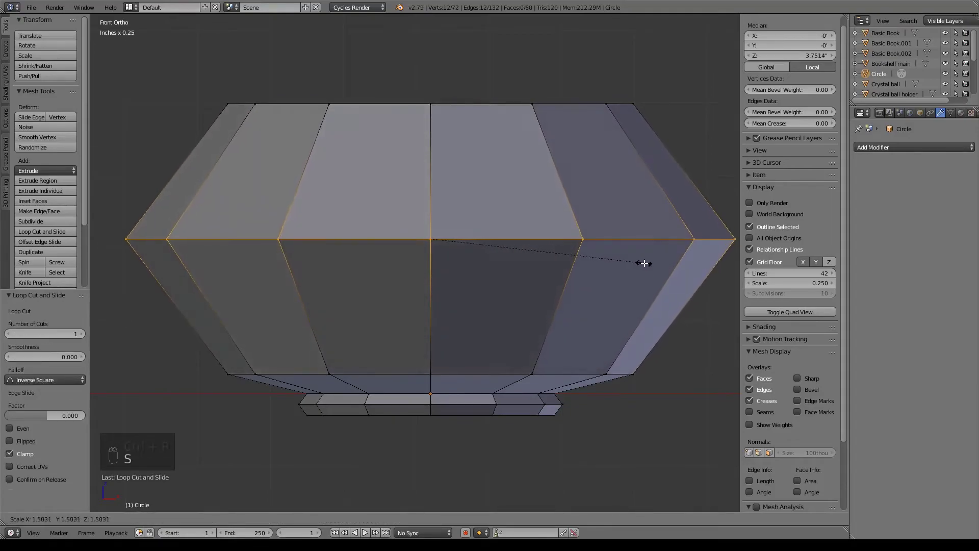
pyautogui.click(648, 265)
# Extrude the body's top edge ring, scale it inward and raise it along Z to form a sloping shoulder
pyautogui.keyDown('shift'); pyautogui.moveTo(488, 109); pyautogui.dragTo(487, 222, button='middle'); pyautogui.keyUp('shift')
pyautogui.keyDown('alt'); pyautogui.rightClick(488, 211); pyautogui.keyUp('alt')
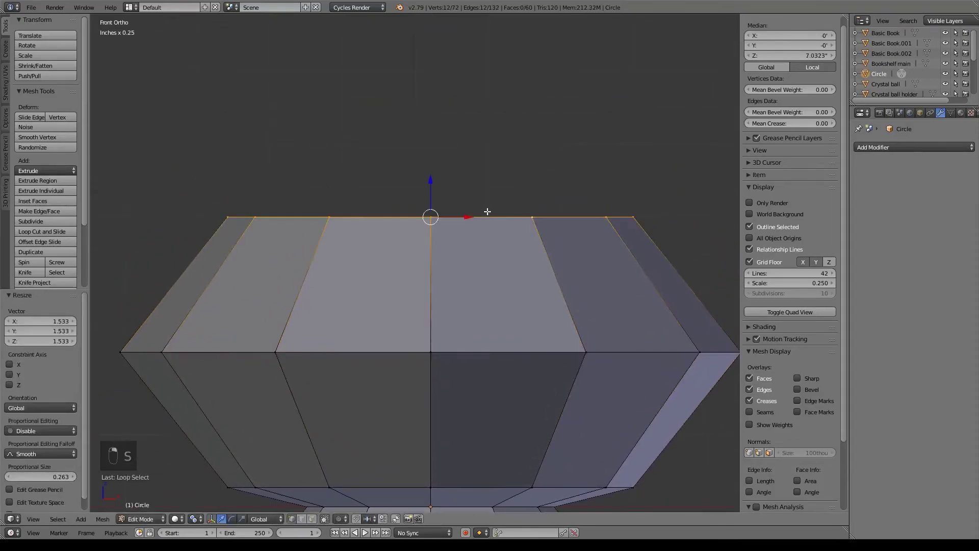
pyautogui.press('e')
pyautogui.rightClick(485, 212)
pyautogui.press('s')
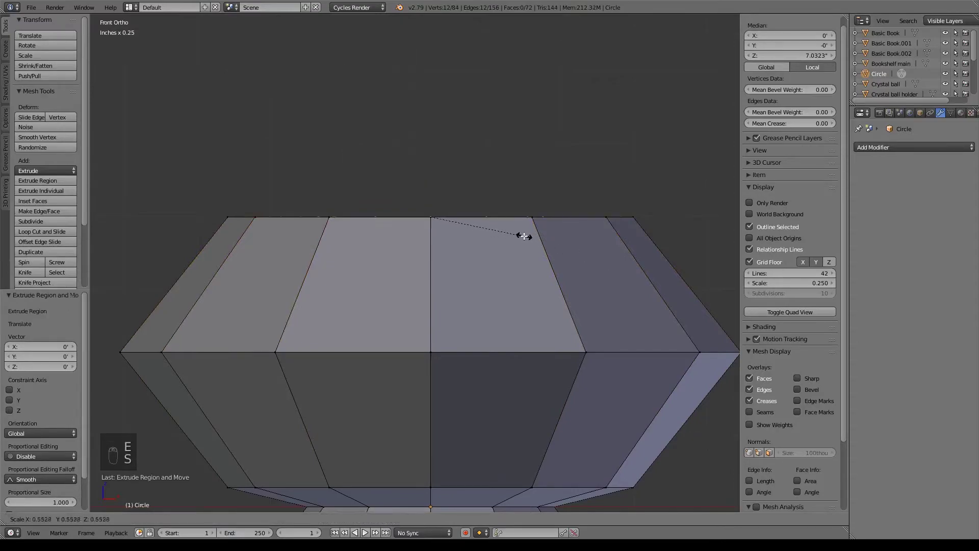
pyautogui.click(478, 210)
pyautogui.moveTo(433, 180); pyautogui.dragTo(445, 124)
# Extrude the shoulder's inner ring upward into a short collar and widen a centred edge loop around it
pyautogui.press('e')
pyautogui.rightClick(433, 141)
pyautogui.hotkey('ctrl', 'r')
pyautogui.click(437, 169)
pyautogui.rightClick(437, 168)
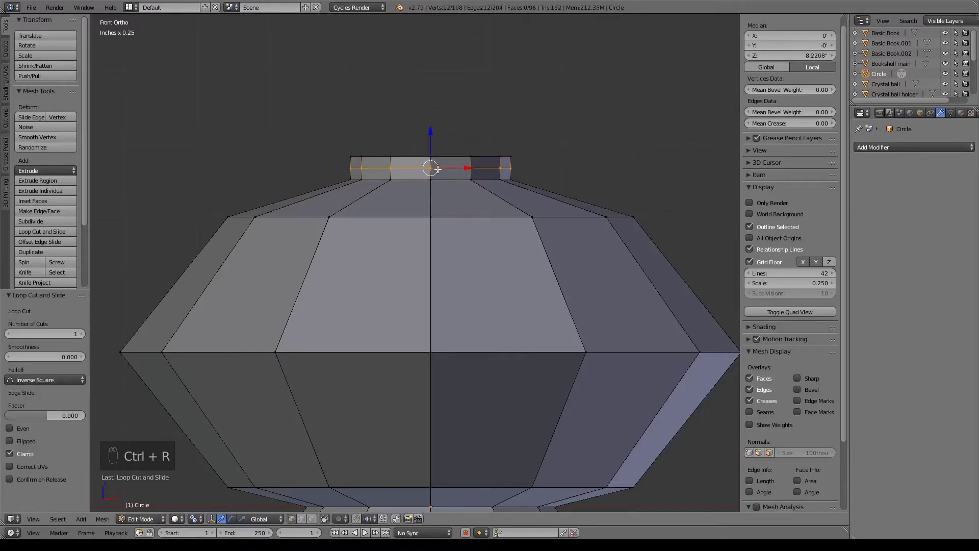
pyautogui.press('s')
pyautogui.click(523, 176)
# Extrude the collar's top edge ring in place and scale it inward to about 0.392
pyautogui.keyDown('alt'); pyautogui.rightClick(457, 151); pyautogui.keyUp('alt')
pyautogui.keyDown('shift'); pyautogui.moveTo(476, 143); pyautogui.dragTo(479, 171, button='middle'); pyautogui.keyUp('shift')
pyautogui.press('e')
pyautogui.rightClick(480, 171)
pyautogui.press('s')
pyautogui.click(476, 193)
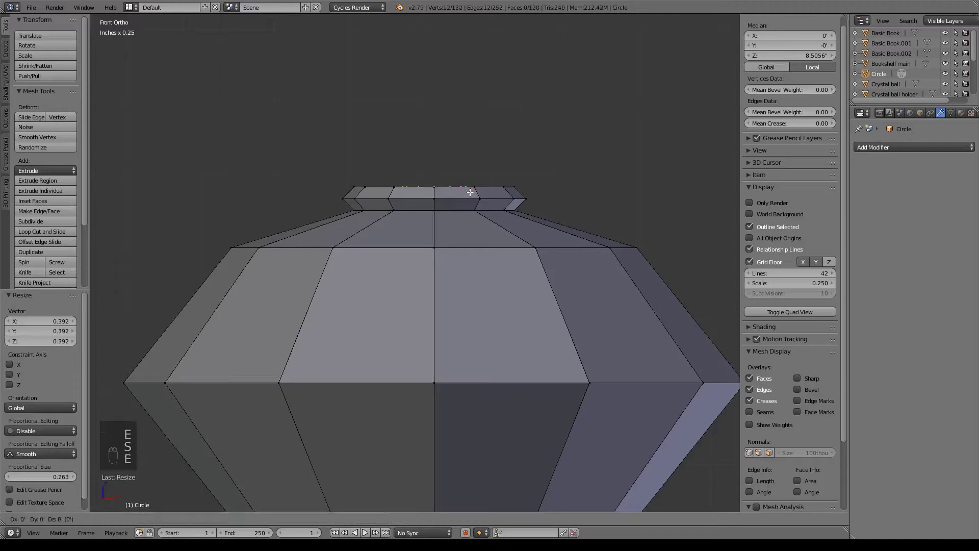
# Extrude the inner ring upward into a narrow neck and widen a new ring on top by about 2.468 along X
pyautogui.press('e')
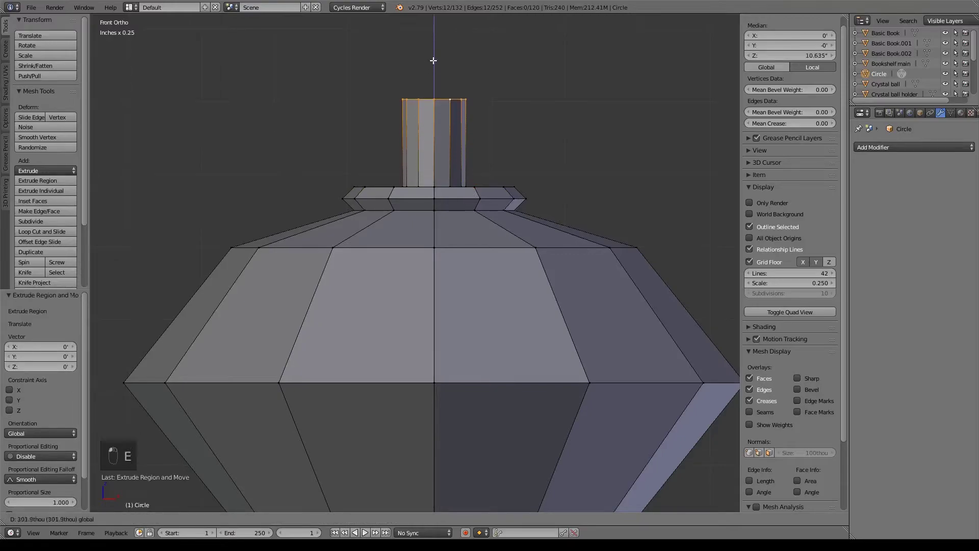
pyautogui.click(434, 124)
pyautogui.press('s')
pyautogui.press('x')
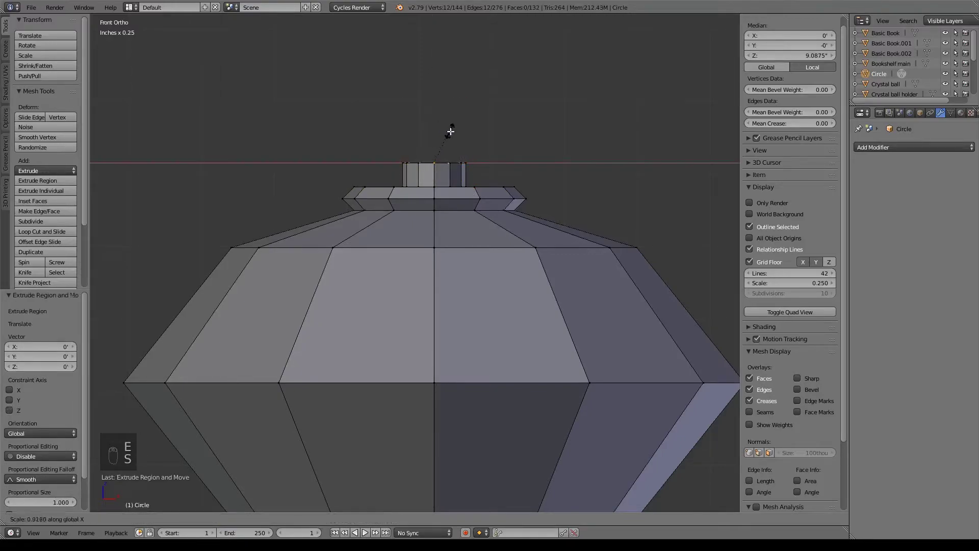
pyautogui.click(526, 142)
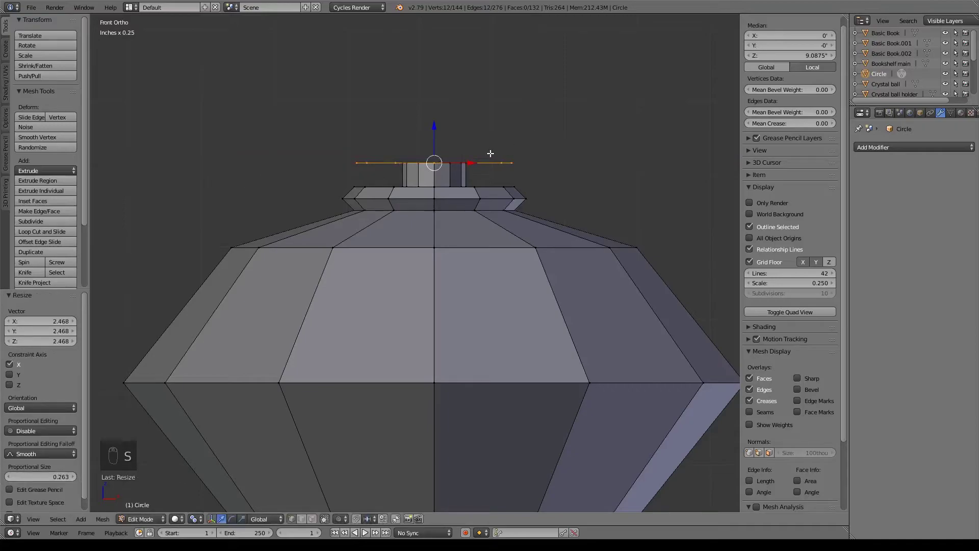
# Extrude the widened ring upward twice along Z to form the stopper's thin base and its straight side walls
pyautogui.press('e')
pyautogui.click(435, 124)
pyautogui.press('e')
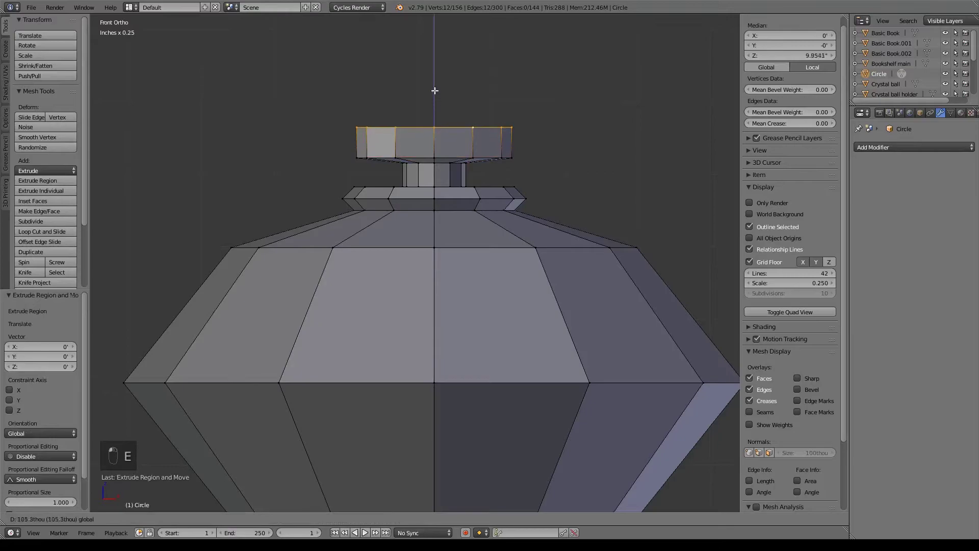
pyautogui.click(436, 67)
# Extrude the stopper's top ring about 31.6 thou upward and scale it to about 0.484 along X and 0.837 along Y
pyautogui.press('e')
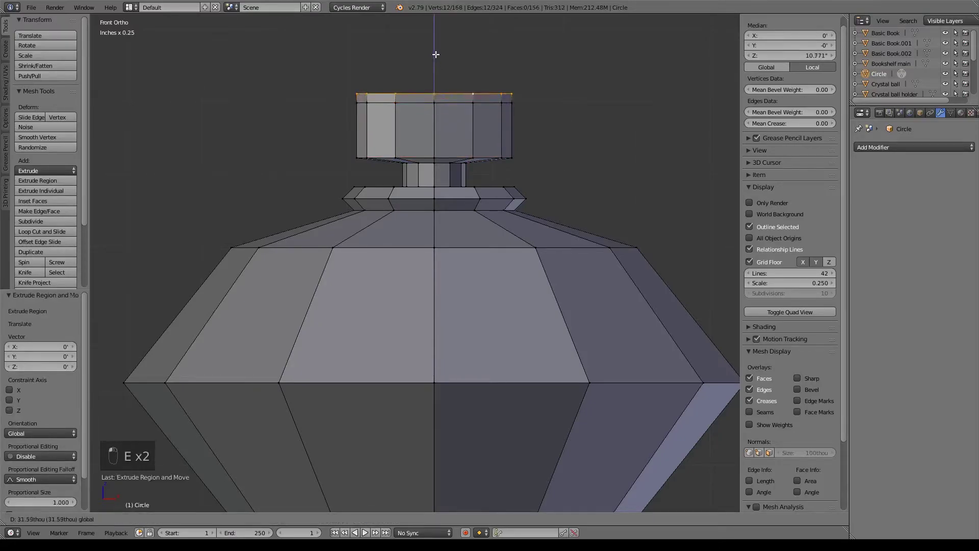
pyautogui.click(436, 54)
pyautogui.press('s')
pyautogui.press('x')
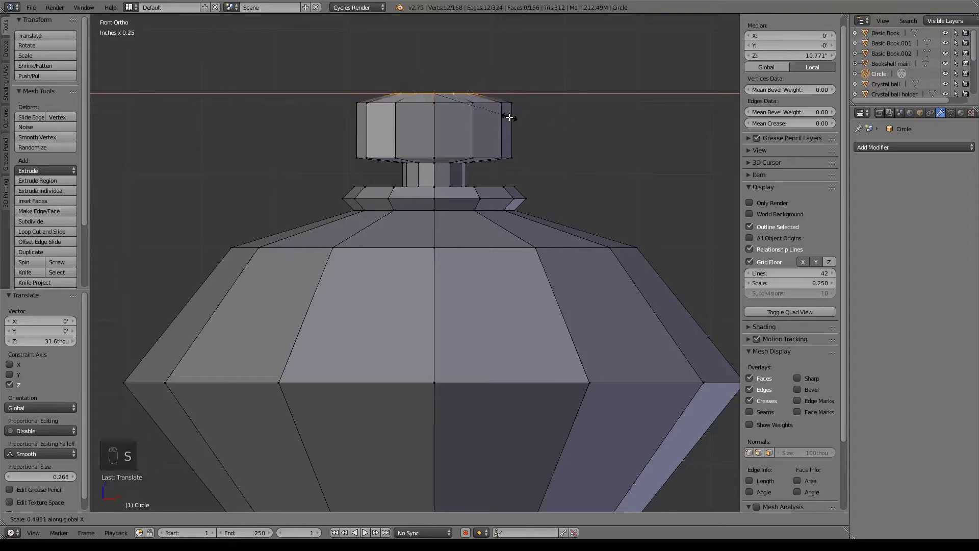
pyautogui.click(508, 117)
pyautogui.moveTo(508, 118); pyautogui.dragTo(429, 152, button='middle')
pyautogui.press('s')
pyautogui.press('y')
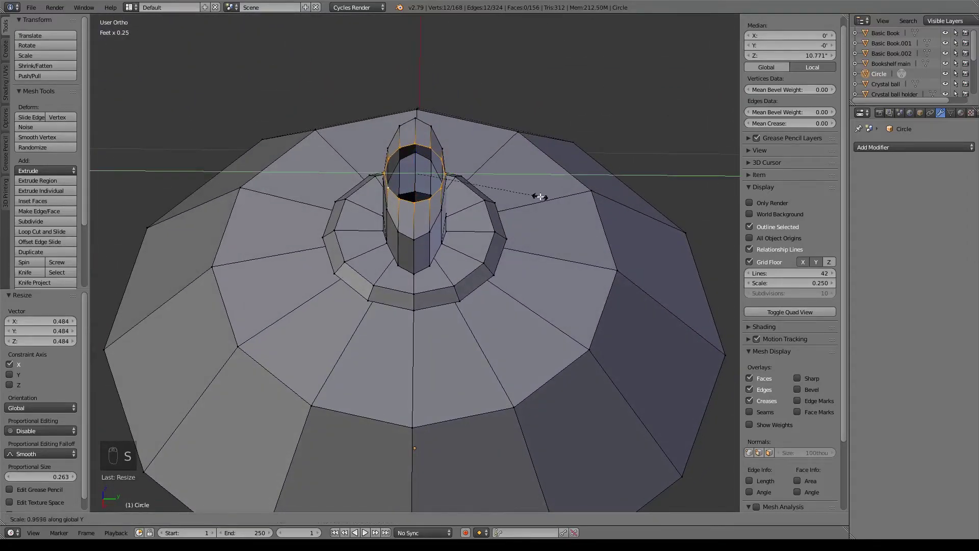
pyautogui.click(524, 198)
# Close the stopper by extruding its top ring, merging it at center, and raising the merged vertex about 62.3 thou
pyautogui.press('e')
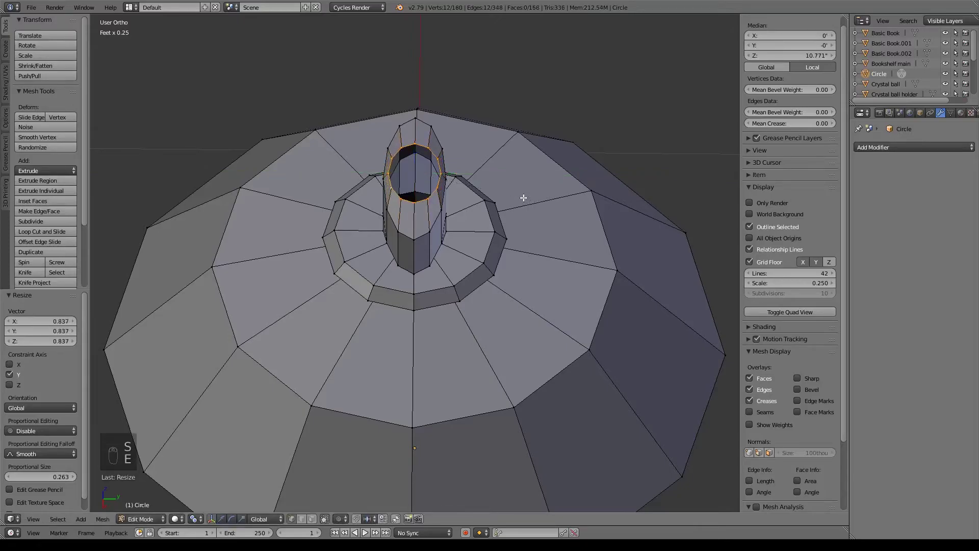
pyautogui.rightClick(524, 198)
pyautogui.hotkey('alt', 'm')
pyautogui.click(524, 198)
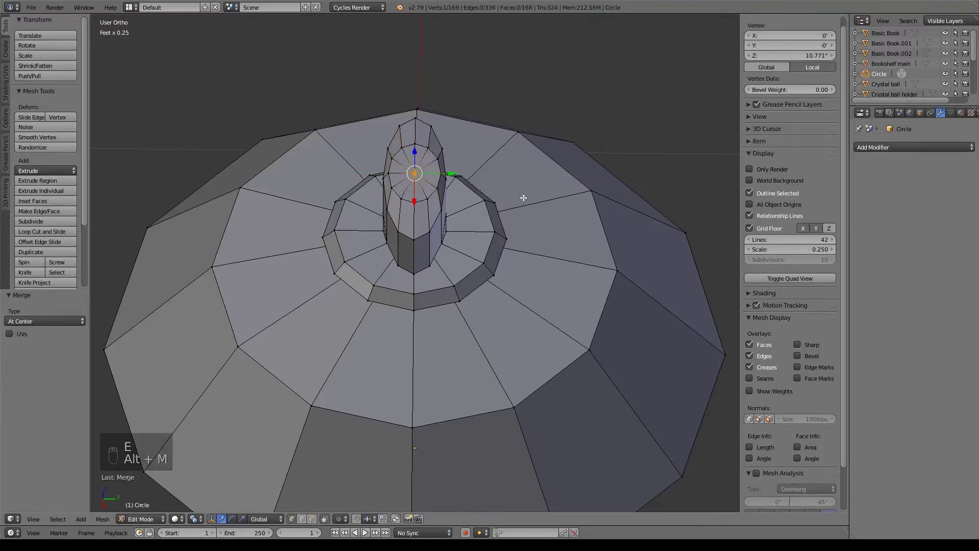
pyautogui.moveTo(414, 161); pyautogui.dragTo(413, 148)
pyautogui.moveTo(413, 148); pyautogui.dragTo(551, 111, button='middle')
pyautogui.scroll(-5, 551, 112)
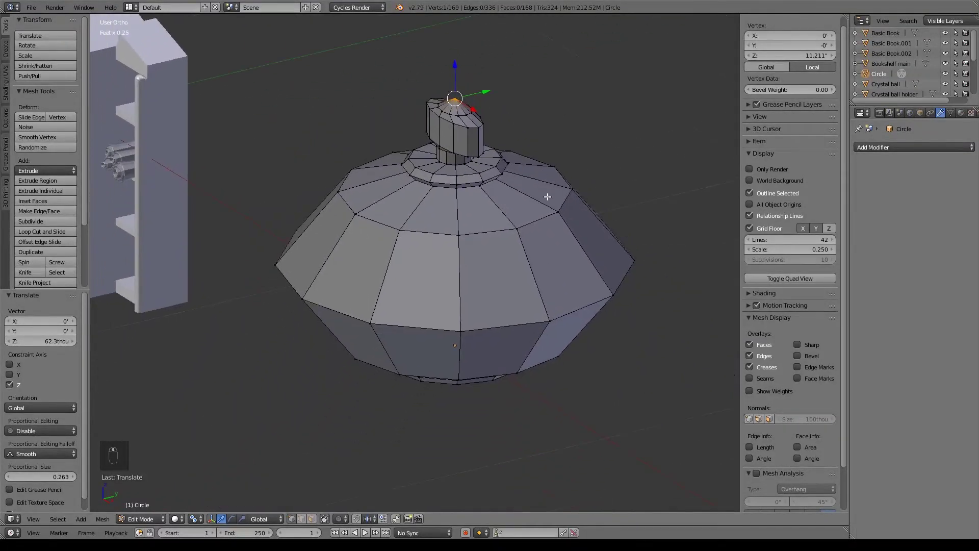
# Leave Edit Mode and flatten the whole bottle to about 0.707 along Y
pyautogui.moveTo(592, 192); pyautogui.dragTo(497, 305, button='middle')
pyautogui.press('Tab')
pyautogui.press('s')
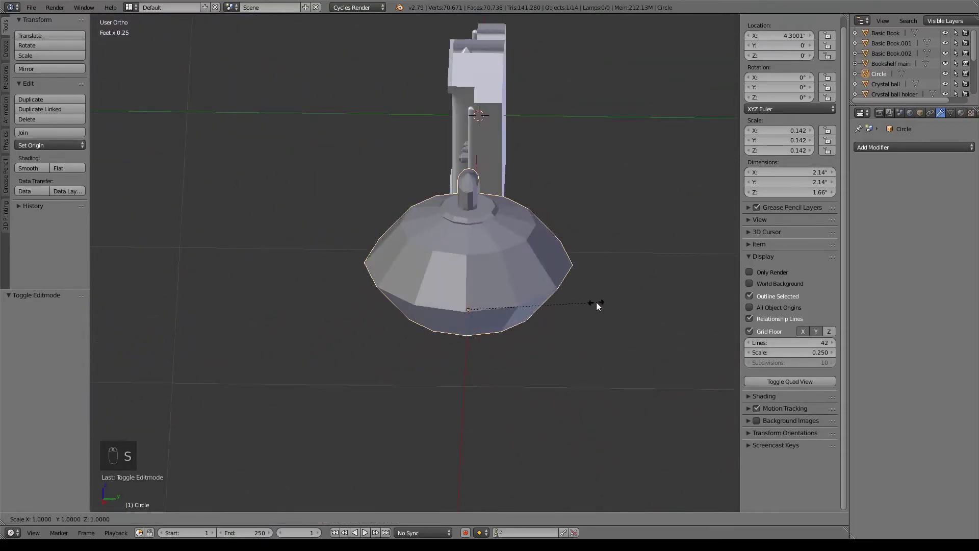
pyautogui.press('y')
pyautogui.click(559, 298)
pyautogui.moveTo(562, 299); pyautogui.dragTo(540, 287, button='middle')
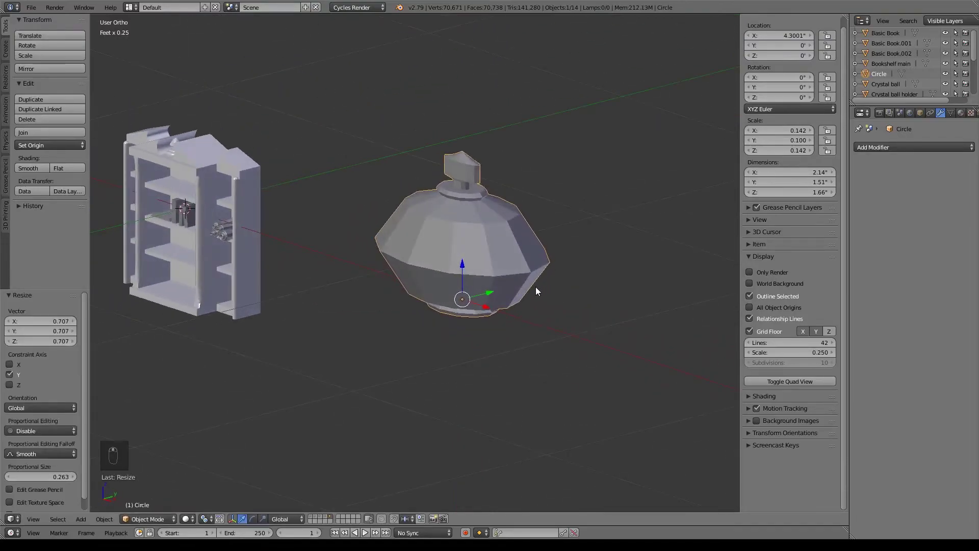
# Move the bottle to the bookshelf in front view, scaling it down to about 113 thou wide above the central section's upper shelf
pyautogui.press('KP_1')
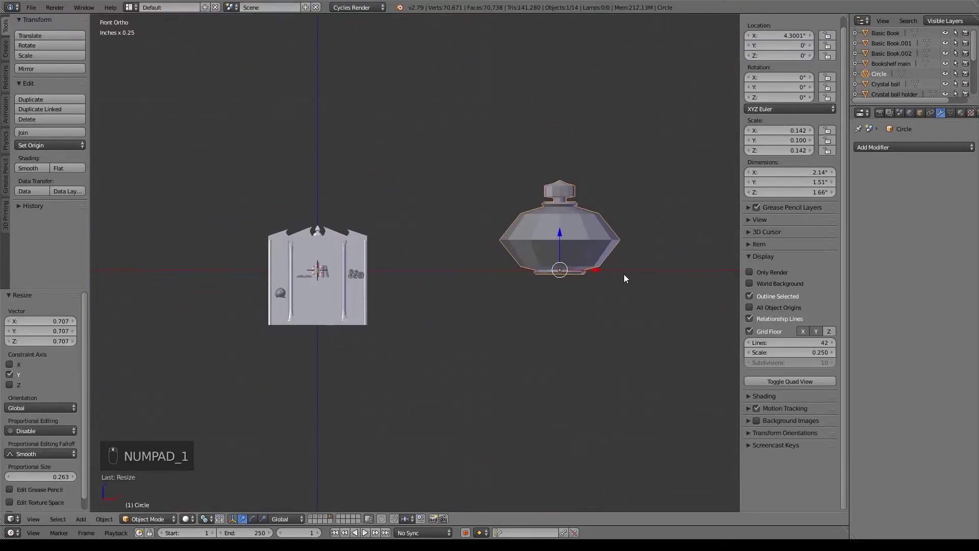
pyautogui.press('g')
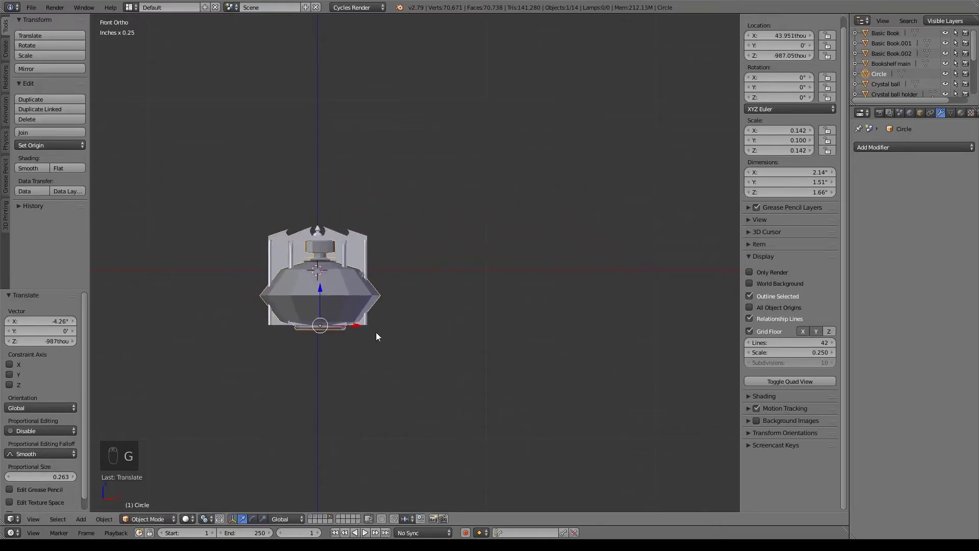
pyautogui.click(378, 329)
pyautogui.scroll(5, 337, 360)
pyautogui.keyDown('shift'); pyautogui.moveTo(235, 400); pyautogui.dragTo(475, 346, button='middle'); pyautogui.keyUp('shift')
pyautogui.press('s')
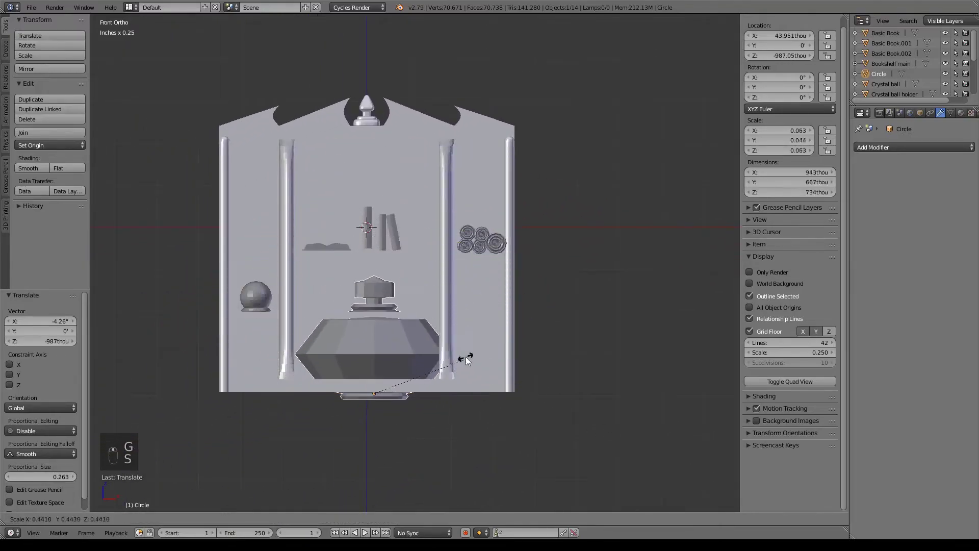
pyautogui.click(378, 384)
pyautogui.press('g')
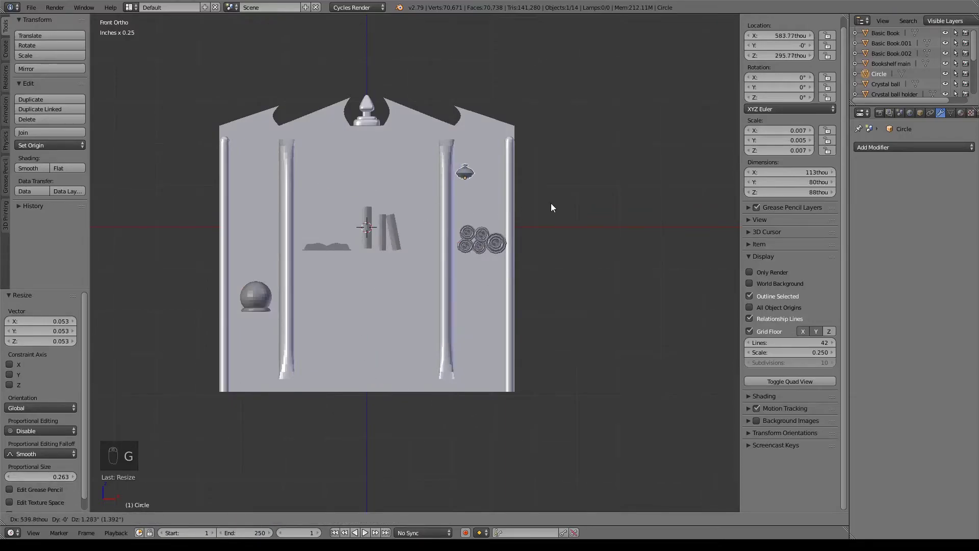
pyautogui.click(401, 204)
# In wireframe, enlarge the bottle to about 273 thou wide and lower it about 71.1 thou toward the upper shelf
pyautogui.scroll(6, 546, 310)
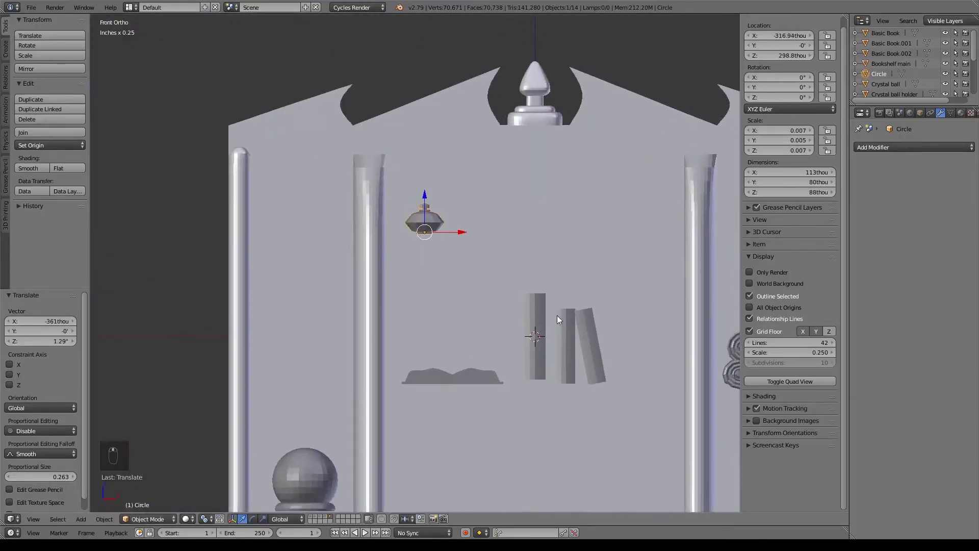
pyautogui.press('z')
pyautogui.scroll(2, 525, 285)
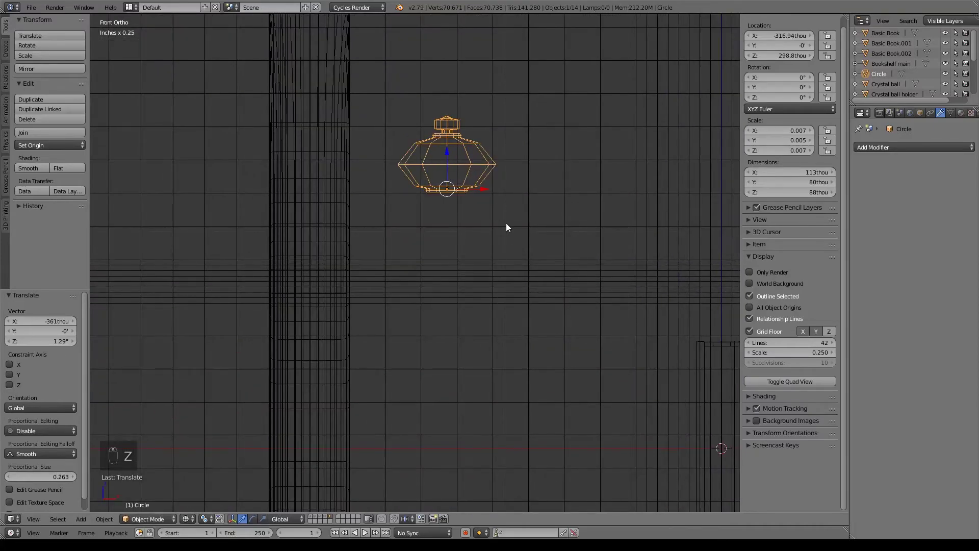
pyautogui.press('s')
pyautogui.click(559, 241)
pyautogui.keyDown('shift'); pyautogui.moveTo(508, 197); pyautogui.dragTo(489, 217, button='middle'); pyautogui.keyUp('shift')
pyautogui.moveTo(430, 173); pyautogui.dragTo(455, 234)
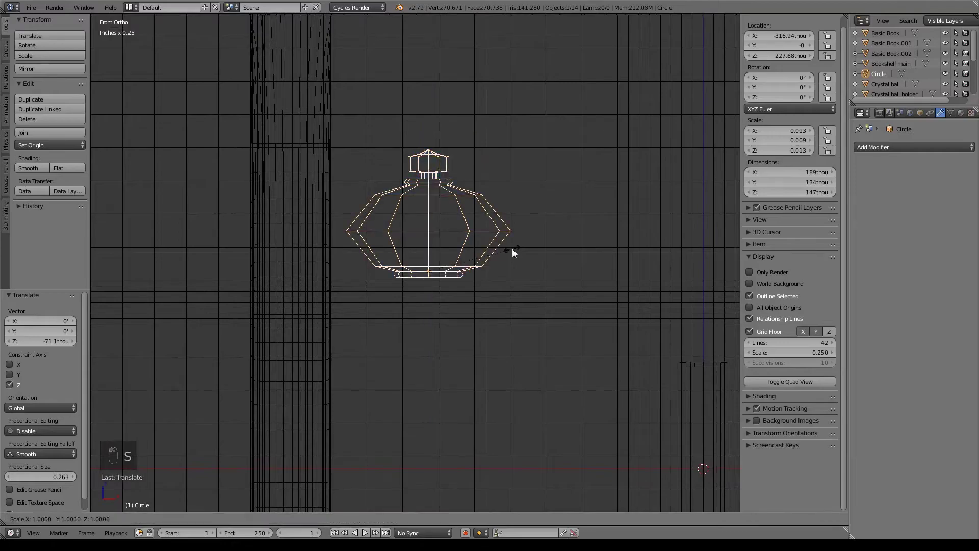
pyautogui.click(551, 255)
# Shift the bottle about 34.7 thou along X away from the column and scale it down to about 0.805
pyautogui.scroll(-2, 549, 258)
pyautogui.keyDown('shift'); pyautogui.moveTo(504, 287); pyautogui.dragTo(439, 310, button='middle'); pyautogui.keyUp('shift')
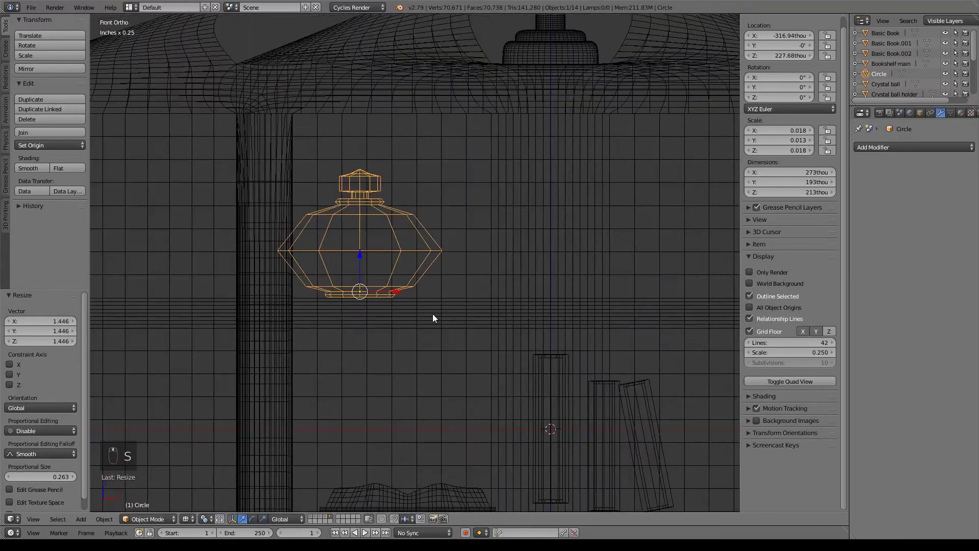
pyautogui.press('g')
pyautogui.click(454, 317)
pyautogui.press('s')
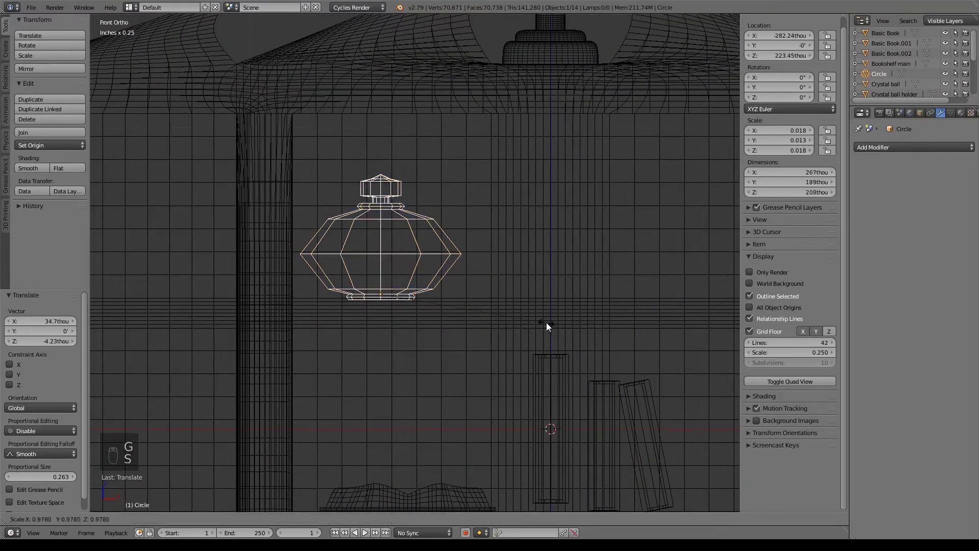
pyautogui.click(518, 317)
# Return to solid shading and duplicate the bottle, moving the copy about 323 thou along X on the same shelf
pyautogui.scroll(2, 472, 310)
pyautogui.keyDown('shift'); pyautogui.moveTo(472, 310); pyautogui.dragTo(407, 275, button='middle'); pyautogui.keyUp('shift')
pyautogui.scroll(-5, 408, 276)
pyautogui.moveTo(506, 341)
pyautogui.keyDown('shift'); pyautogui.mouseDown(button='middle')
pyautogui.moveTo(502, 291)
pyautogui.moveTo(479, 231)
pyautogui.moveTo(544, 244)
pyautogui.moveTo(479, 260)
pyautogui.moveTo(487, 266)
pyautogui.mouseUp(button='middle'); pyautogui.keyUp('shift')
pyautogui.scroll(-2, 482, 220)
pyautogui.press('z')
pyautogui.hotkey('shift', 'd')
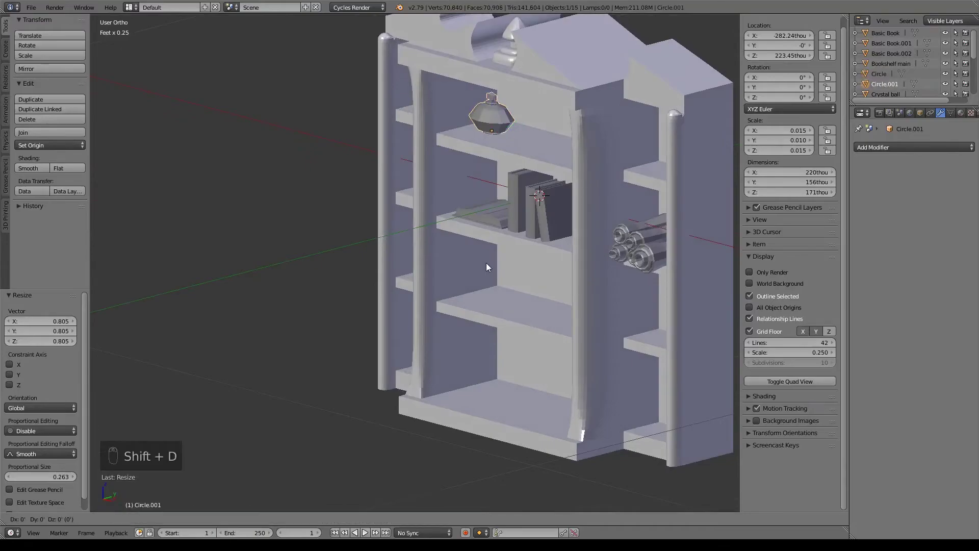
pyautogui.click(574, 148)
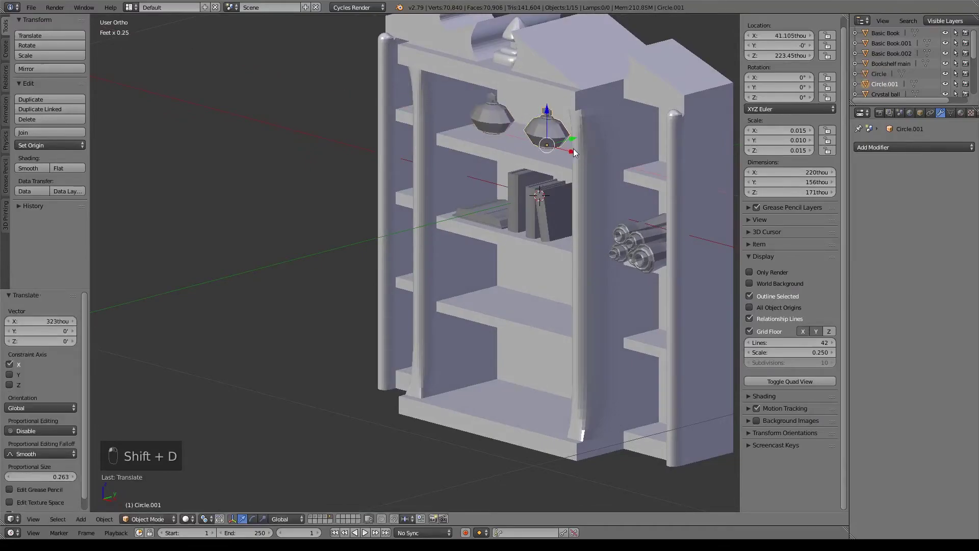
# Rotate the duplicated bottle about 15.6° clockwise in wireframe top view and return to solid shading
pyautogui.press('KP_7')
pyautogui.press('z')
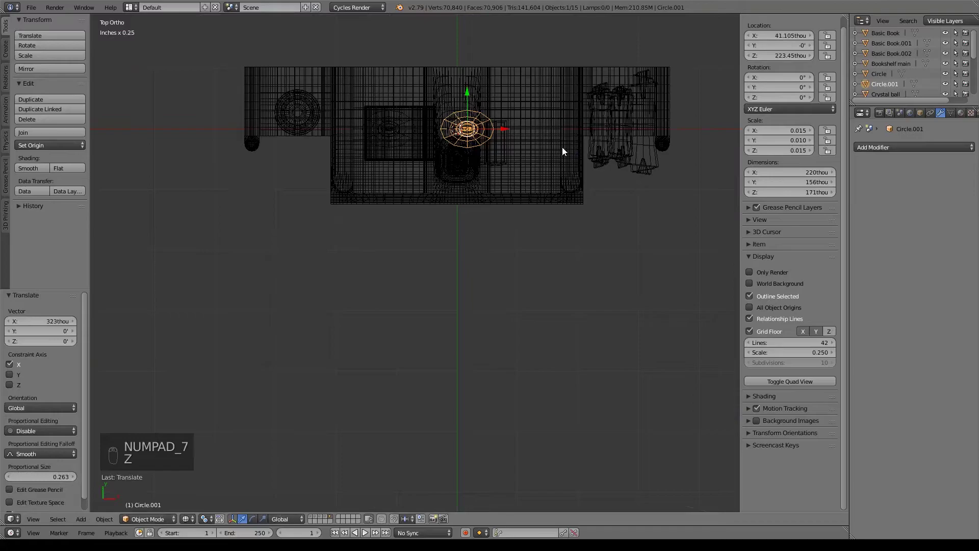
pyautogui.press('r')
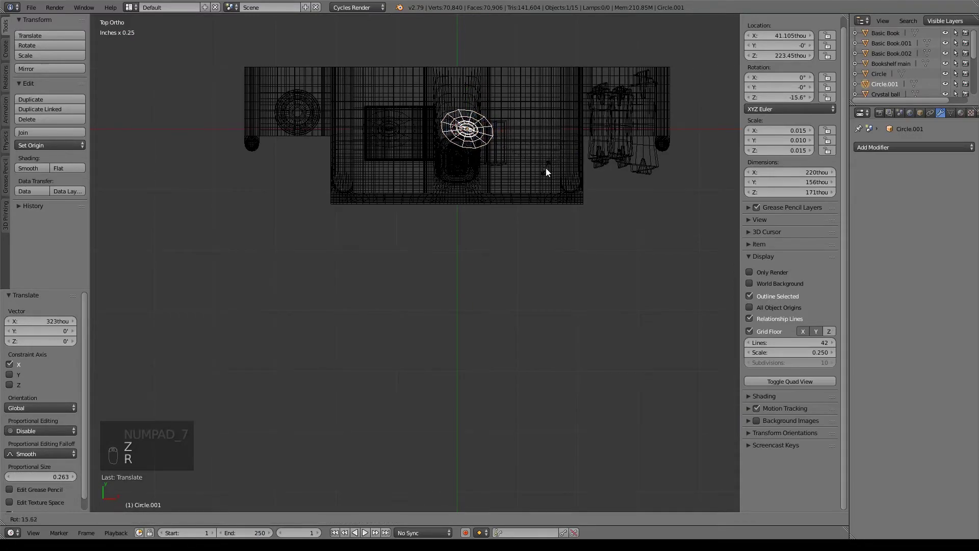
pyautogui.click(545, 168)
pyautogui.press('z')
pyautogui.moveTo(531, 227); pyautogui.dragTo(516, 190, button='middle')
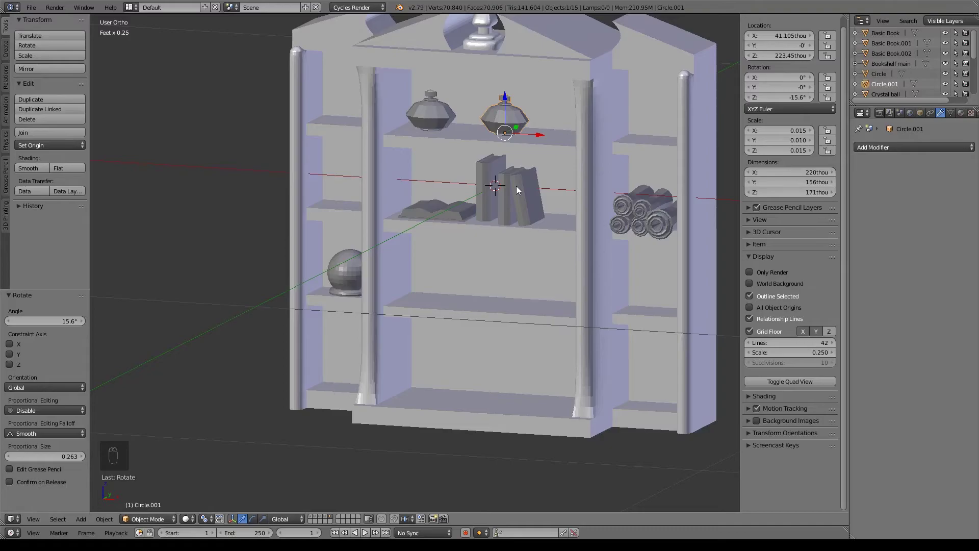
# Add a mesh cube at the origin and move it about -6.92 inches along Y, in front of the bookshelf
pyautogui.keyDown('shift'); pyautogui.moveTo(354, 287); pyautogui.dragTo(365, 250, button='middle'); pyautogui.keyUp('shift')
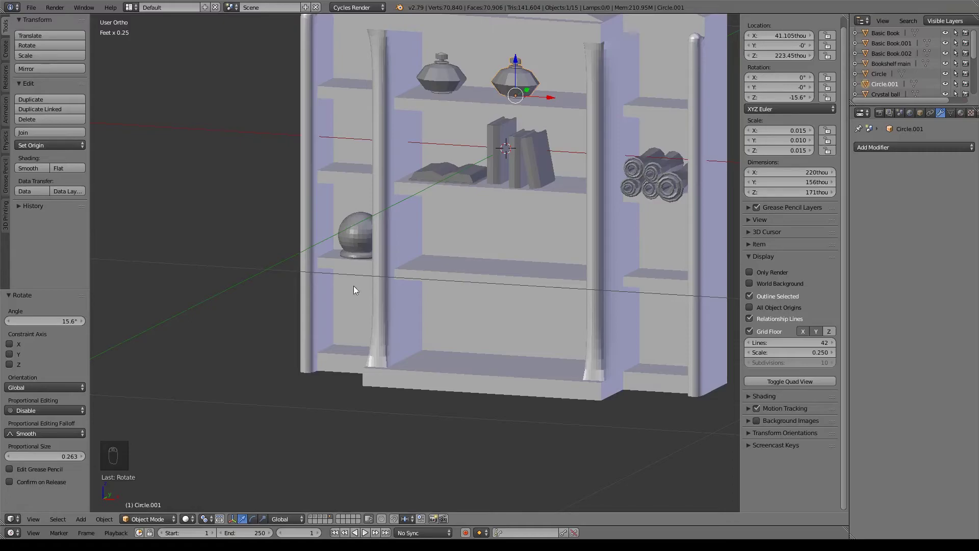
pyautogui.hotkey('shift', 'a')
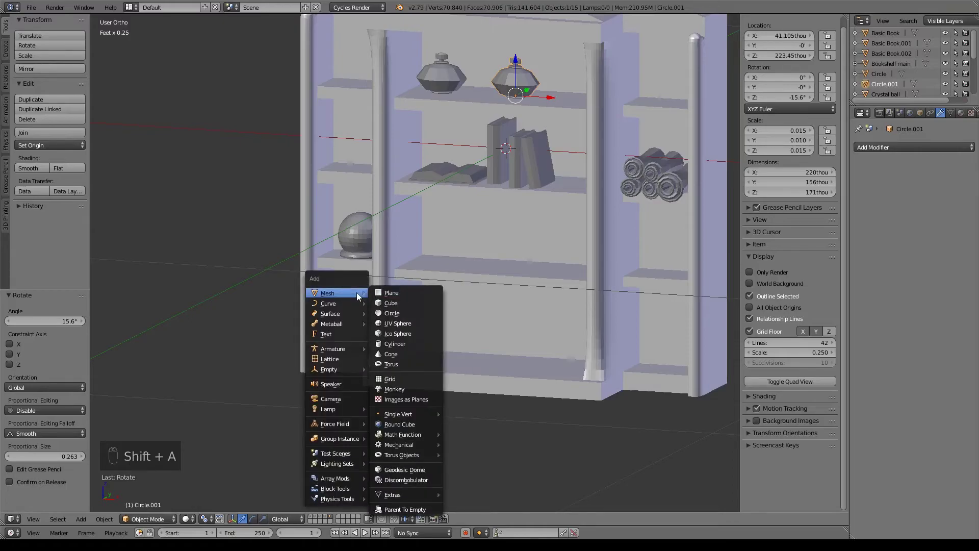
pyautogui.click(386, 303)
pyautogui.scroll(-4, 478, 269)
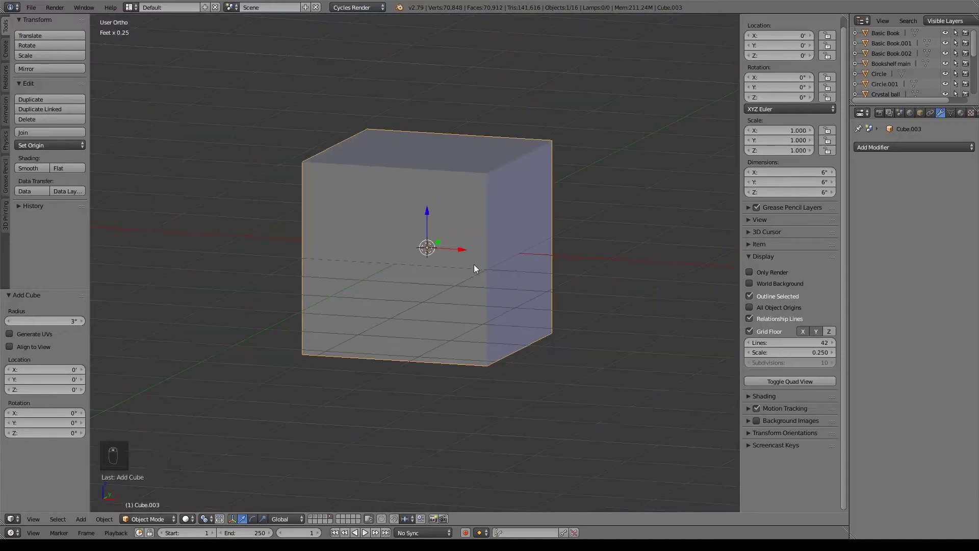
pyautogui.moveTo(475, 264); pyautogui.dragTo(439, 282, button='middle')
pyautogui.press('g')
pyautogui.press('y')
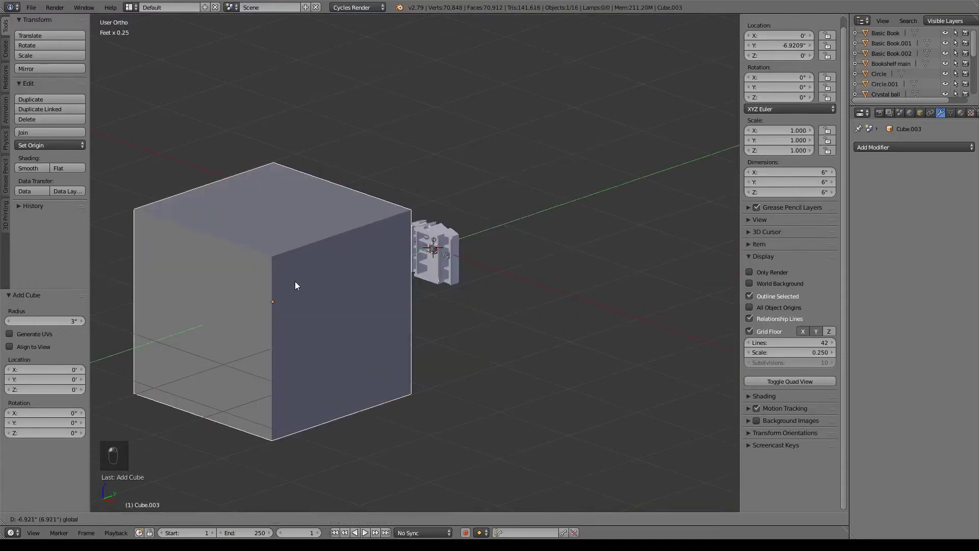
pyautogui.click(296, 285)
# Scale the cube down uniformly to about 0.123, roughly 739 thou per side
pyautogui.keyDown('shift'); pyautogui.moveTo(332, 310); pyautogui.dragTo(399, 283, button='middle'); pyautogui.keyUp('shift')
pyautogui.press('KP_1')
pyautogui.press('s')
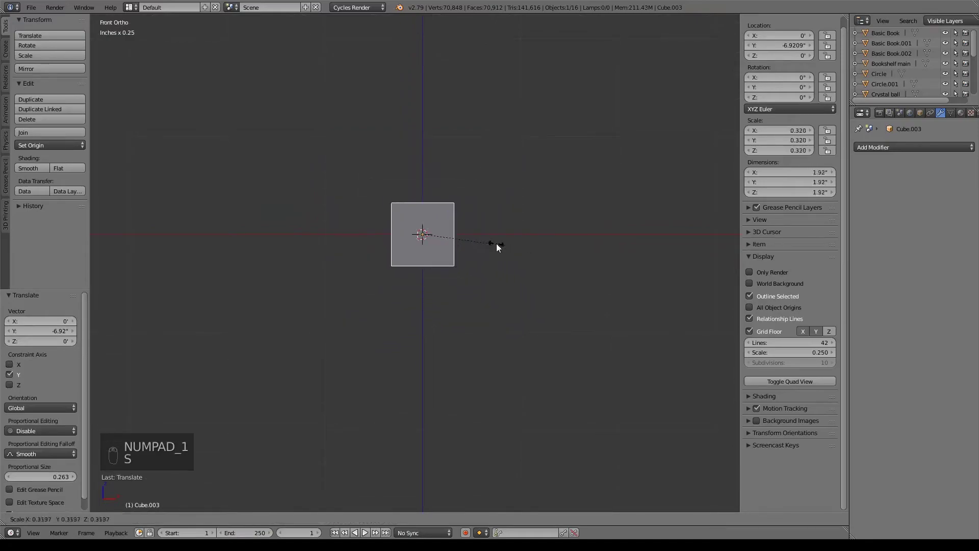
pyautogui.click(457, 229)
pyautogui.moveTo(458, 233); pyautogui.dragTo(513, 247, button='middle')
pyautogui.press('KP_Decimal')
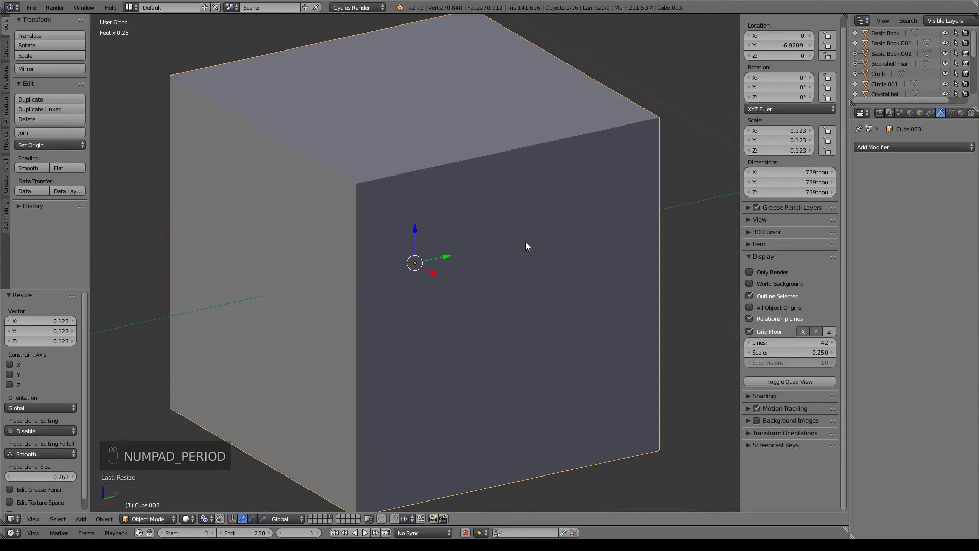
# In front view, flatten the cube along Z to about 0.294 and shrink the resulting box uniformly to about half its size
pyautogui.press('KP_1')
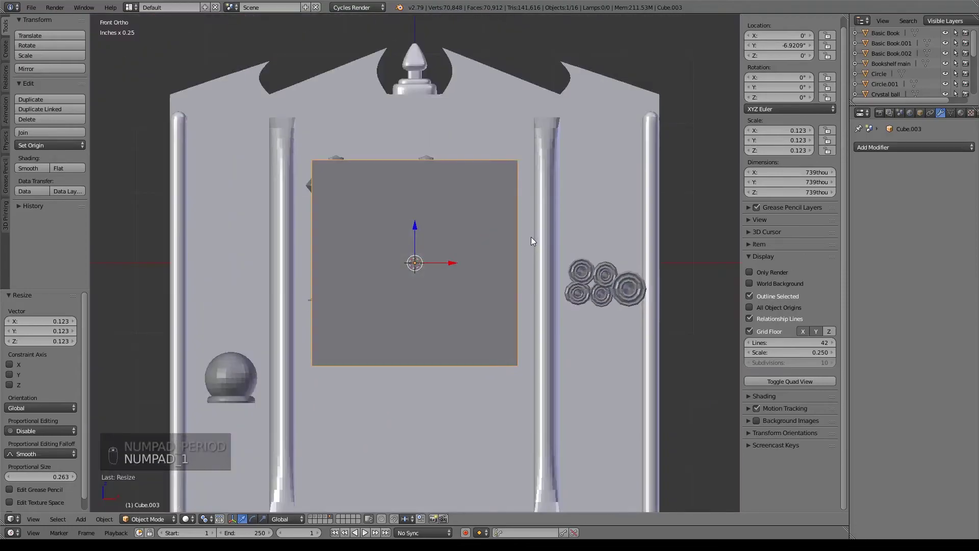
pyautogui.press('s')
pyautogui.press('z')
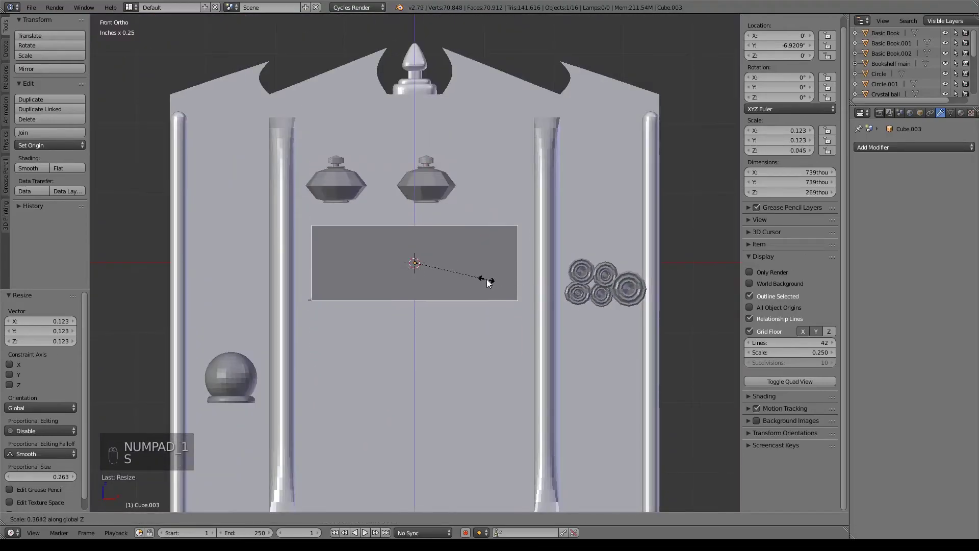
pyautogui.press('Escape')
pyautogui.press('s')
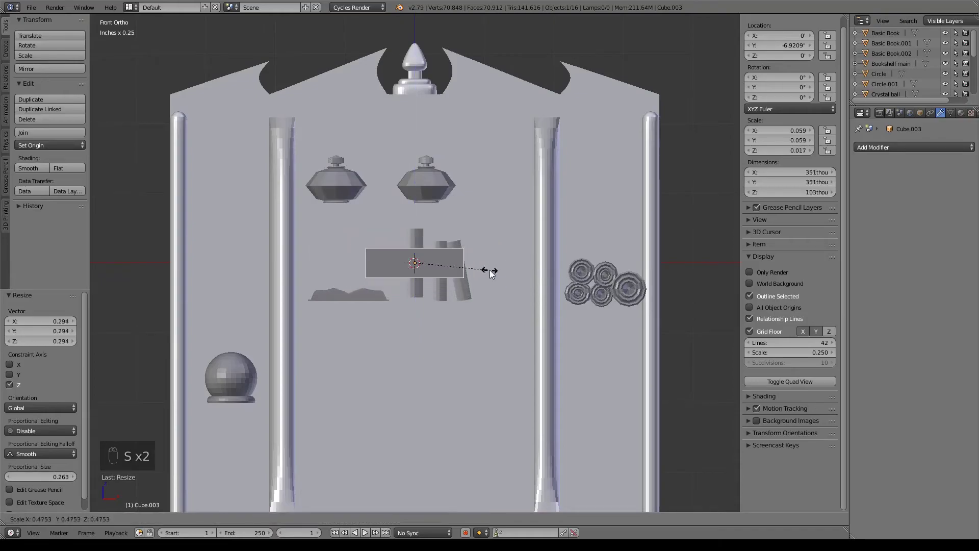
pyautogui.click(497, 273)
# Isolate the flattened box in local view, enter Edit Mode, and add a horizontal loop cut near its lower edge
pyautogui.press('KP_Divide')
pyautogui.moveTo(497, 273); pyautogui.dragTo(463, 284, button='middle')
pyautogui.press('Tab')
pyautogui.scroll(5, 470, 282)
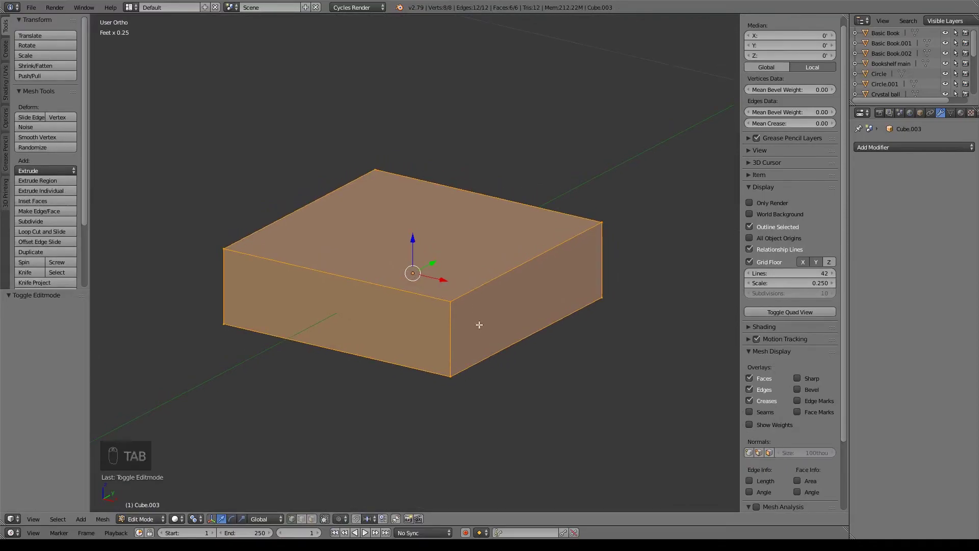
pyautogui.hotkey('ctrl', 'r')
pyautogui.click(457, 350)
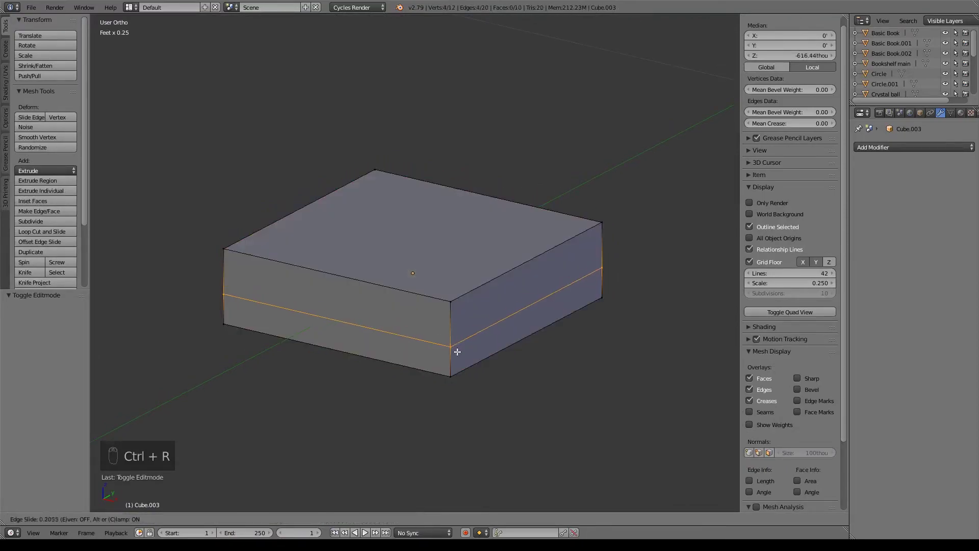
pyautogui.click(455, 367)
# Add another horizontal loop cut between the lower loop and the box's bottom edge, scaled outward to about 1.026 as a trim ridge
pyautogui.hotkey('ctrl', 'r')
pyautogui.click(456, 367)
pyautogui.click(456, 368)
pyautogui.press('s')
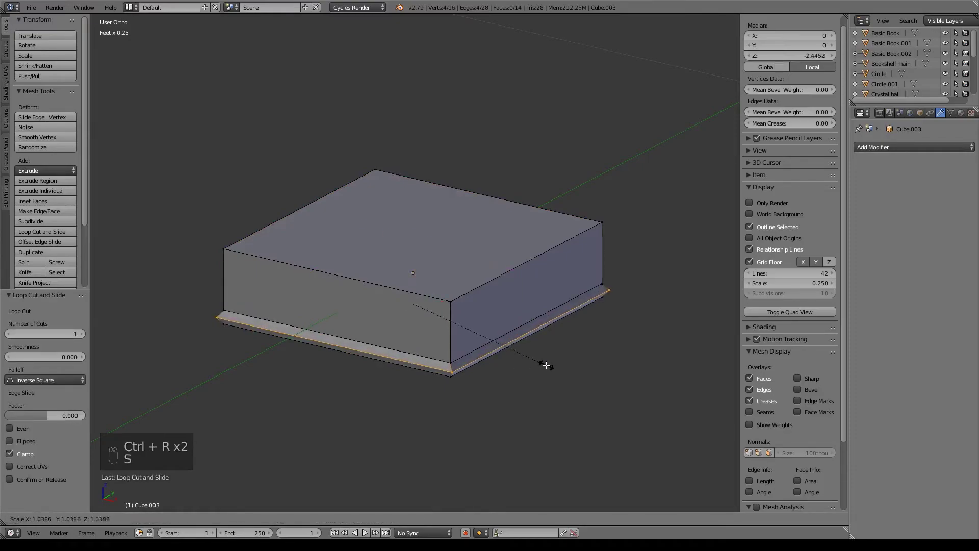
pyautogui.click(544, 365)
# Add four evenly spaced loop cuts across the box's width
pyautogui.moveTo(536, 382); pyautogui.dragTo(576, 337, button='middle')
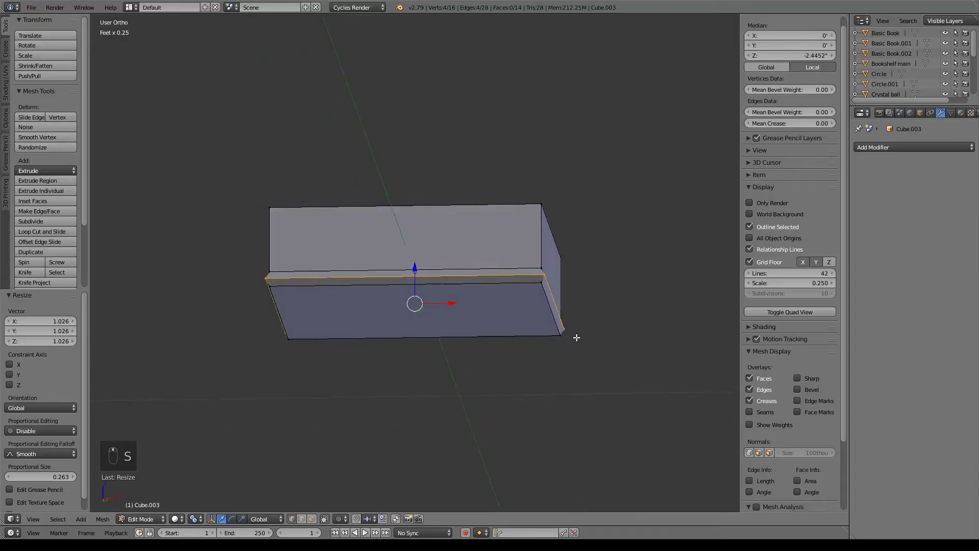
pyautogui.hotkey('ctrl', 'r')
pyautogui.scroll(1, 411, 253)
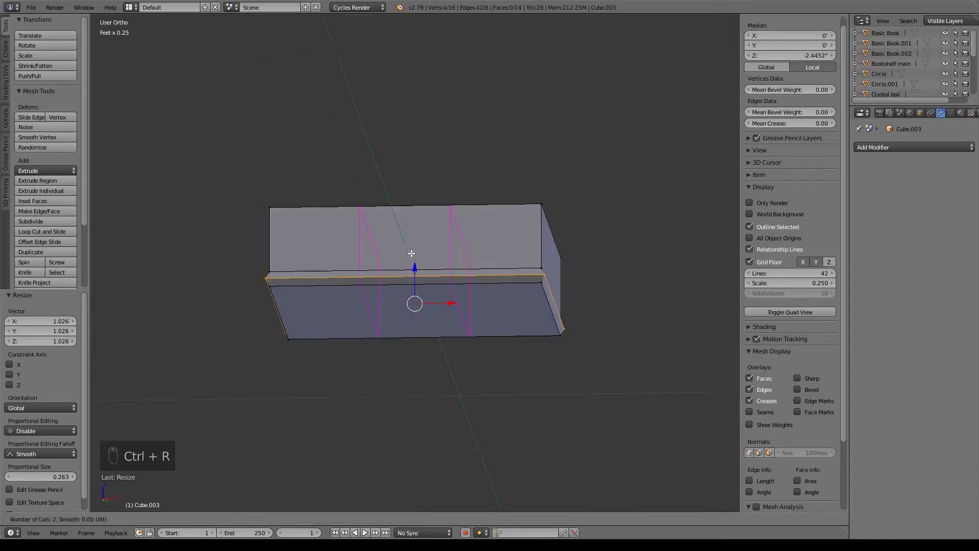
pyautogui.click(411, 253)
pyautogui.rightClick(411, 253)
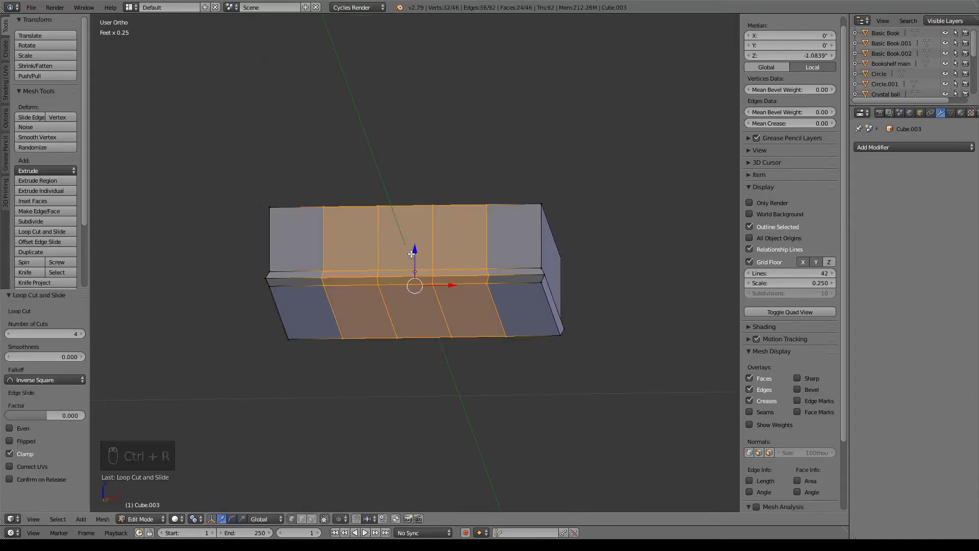
pyautogui.press('KP_1')
# Add four evenly spaced loop cuts across the box's depth
pyautogui.moveTo(474, 267); pyautogui.dragTo(449, 305, button='middle')
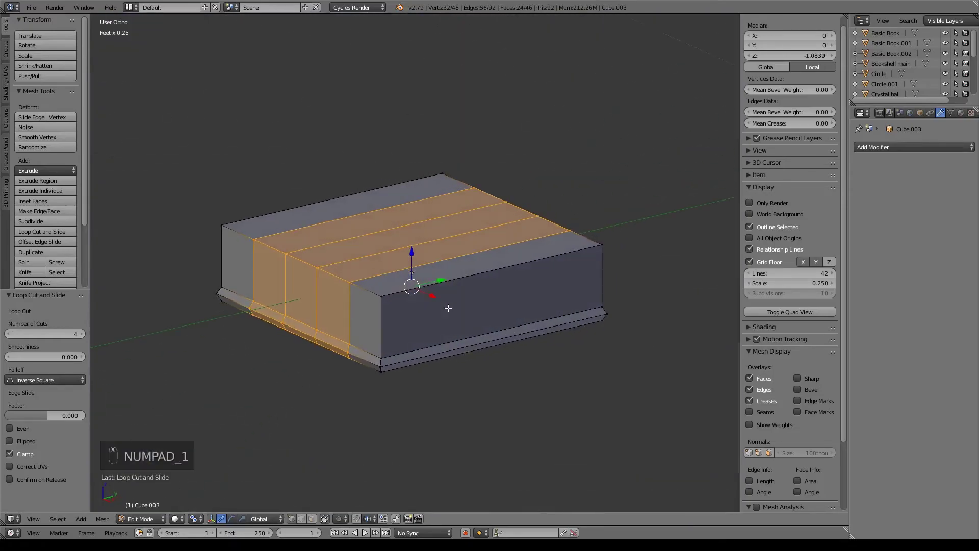
pyautogui.hotkey('ctrl', 'r')
pyautogui.scroll(3, 453, 286)
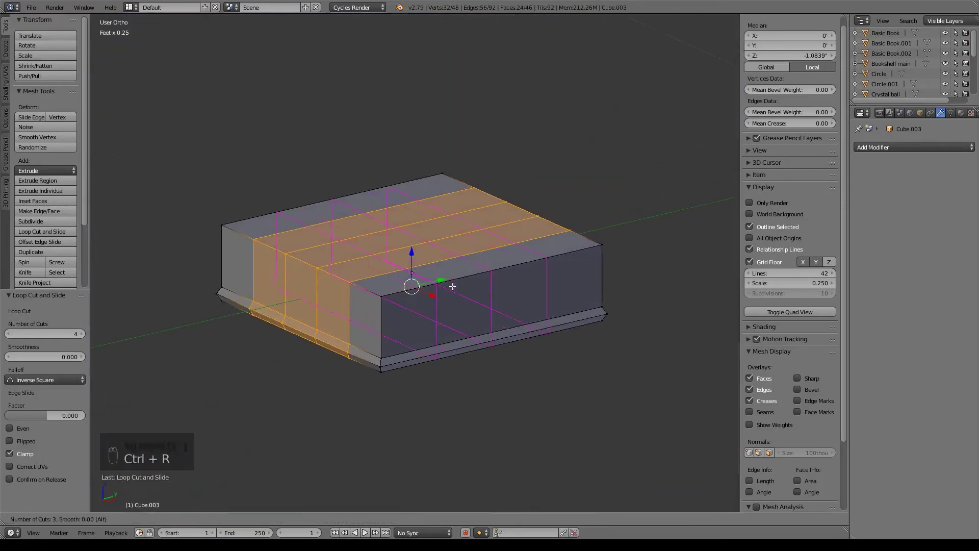
pyautogui.click(452, 287)
pyautogui.rightClick(453, 287)
# Extrude the four corner faces on the box's underside about 37.8 thou downward along Z to form feet
pyautogui.moveTo(474, 367); pyautogui.dragTo(533, 266, button='middle')
pyautogui.click(311, 519)
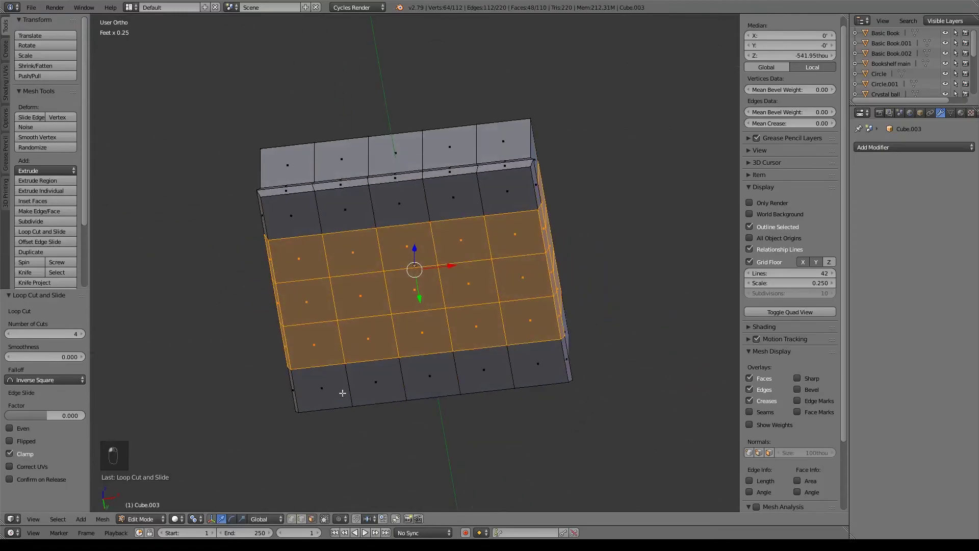
pyautogui.rightClick(291, 214)
pyautogui.keyDown('shift'); pyautogui.rightClick(503, 210); pyautogui.keyUp('shift')
pyautogui.keyDown('shift'); pyautogui.rightClick(557, 367); pyautogui.keyUp('shift')
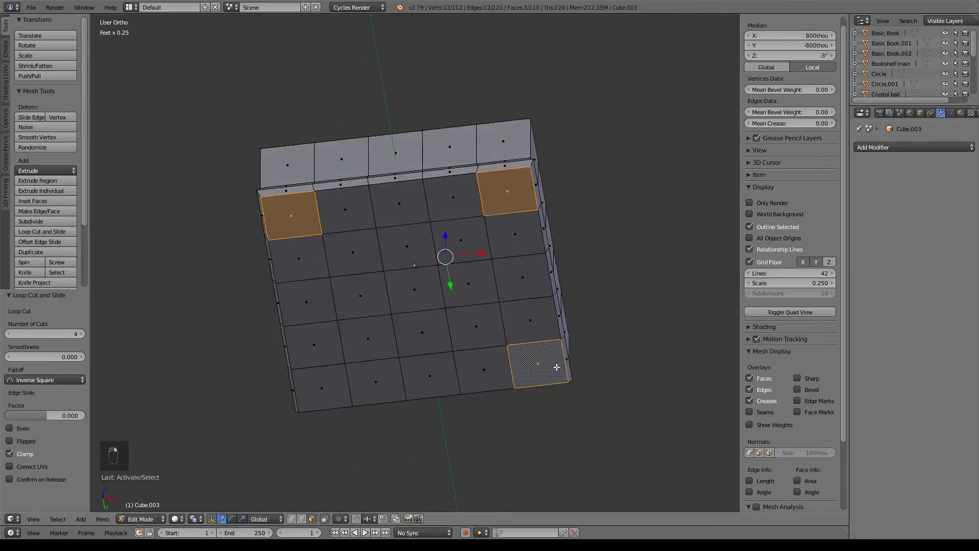
pyautogui.keyDown('shift'); pyautogui.rightClick(329, 388); pyautogui.keyUp('shift')
pyautogui.press('e')
pyautogui.rightClick(521, 329)
pyautogui.moveTo(520, 329); pyautogui.dragTo(491, 380, button='middle')
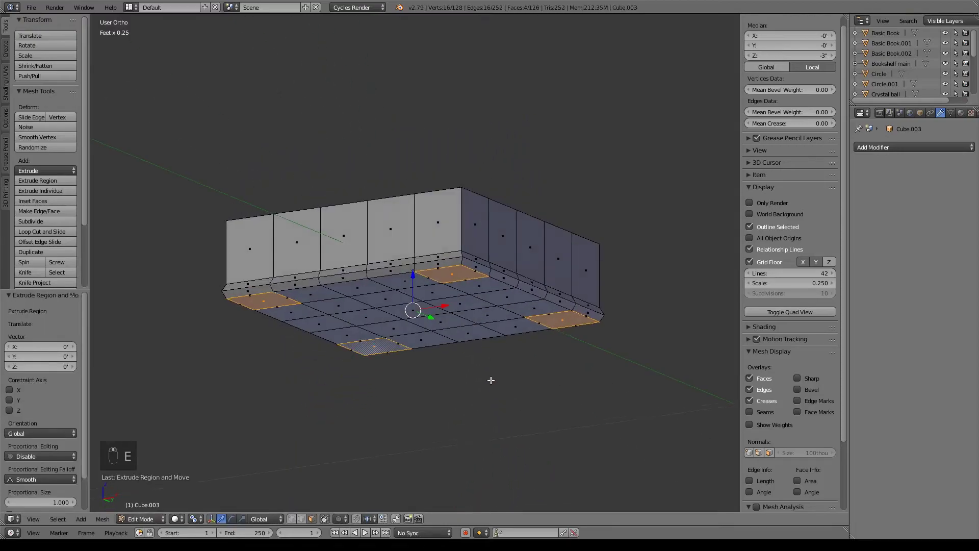
pyautogui.press('g')
pyautogui.press('z')
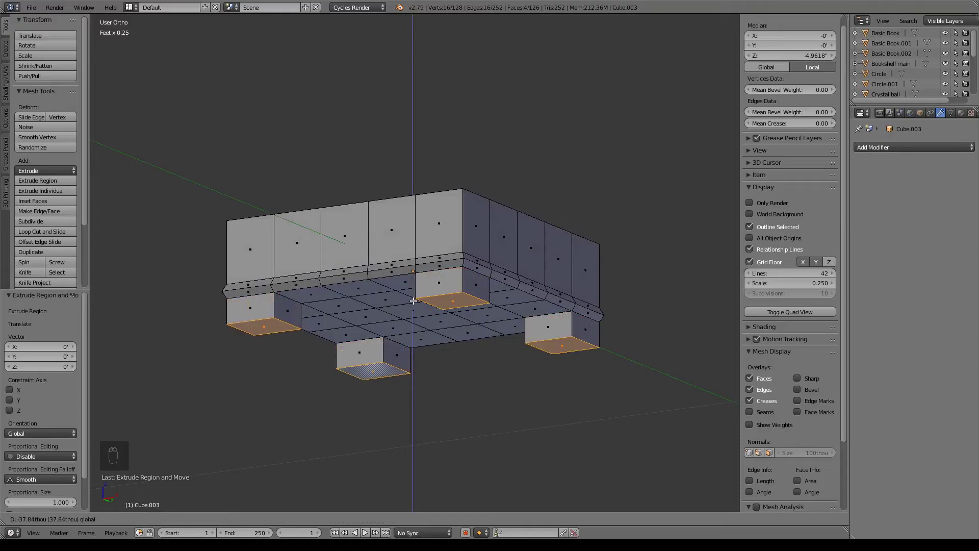
pyautogui.click(413, 301)
# In wireframe front view, select only the box's top row of vertices and extrude it in place
pyautogui.moveTo(413, 301); pyautogui.dragTo(503, 397, button='middle')
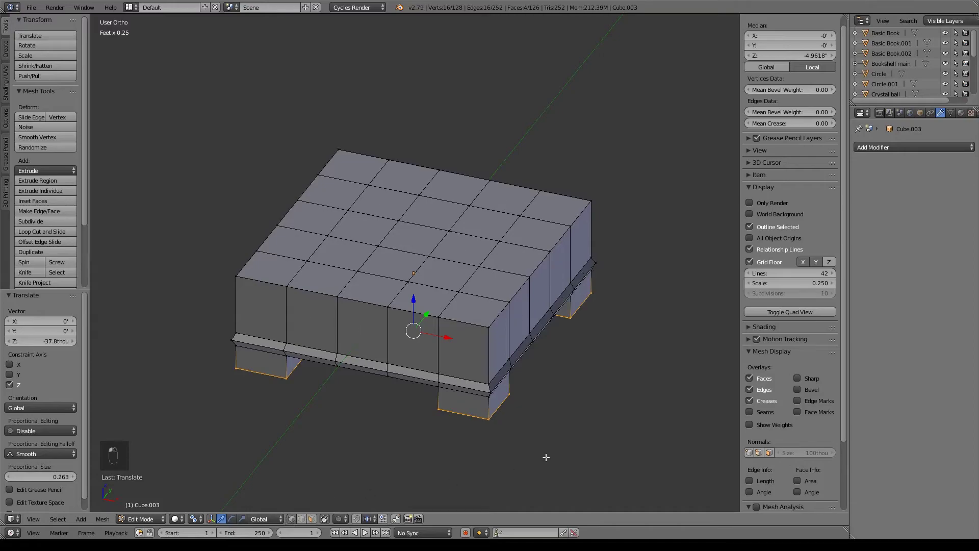
pyautogui.press('KP_1')
pyautogui.press('a')
pyautogui.press('a')
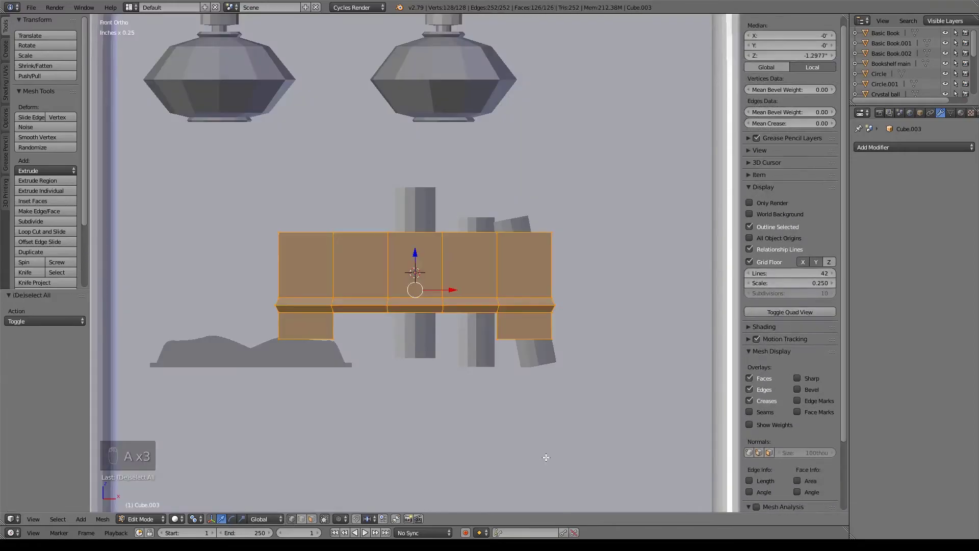
pyautogui.press('a')
pyautogui.press('z')
pyautogui.press('b')
pyautogui.moveTo(239, 193); pyautogui.dragTo(633, 258)
pyautogui.press('b')
pyautogui.press('e')
pyautogui.click(628, 261)
# Try scaling the extruded top outward to about 1.054 and undo the scaling
pyautogui.press('s')
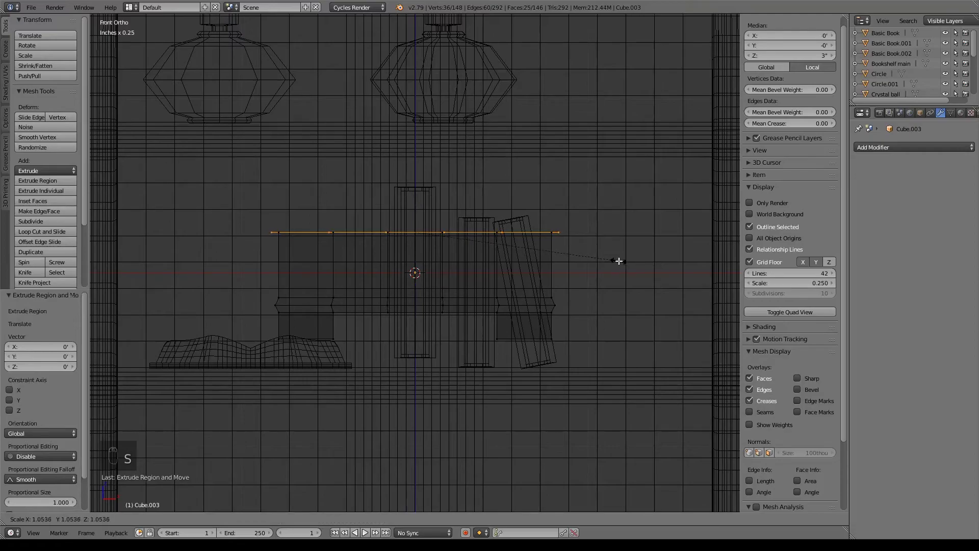
pyautogui.click(619, 260)
pyautogui.keyDown('shift'); pyautogui.moveTo(617, 225); pyautogui.dragTo(619, 245, button='middle'); pyautogui.keyUp('shift')
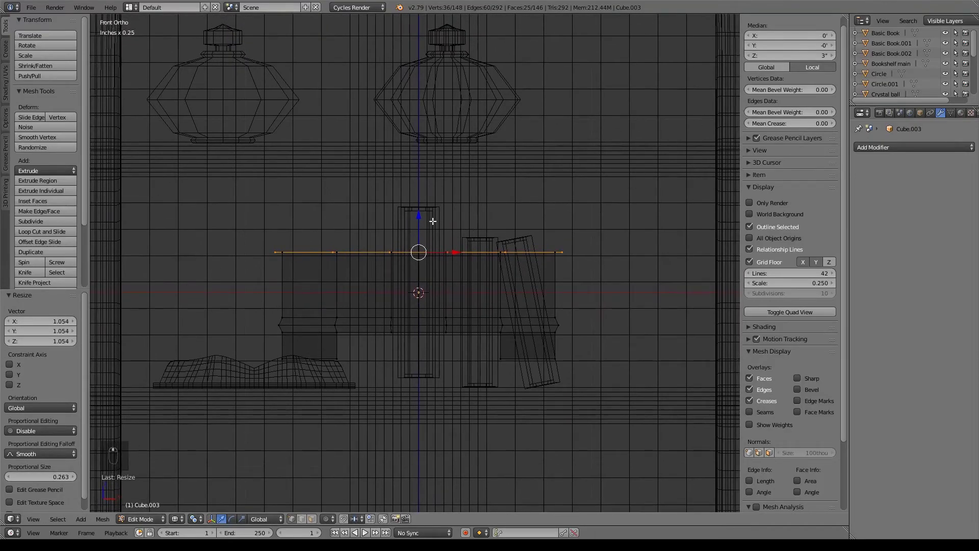
pyautogui.hotkey('ctrl', 'z')
# Raise the extruded top about 47.1 thou along Z to form the lid
pyautogui.press('g')
pyautogui.press('z')
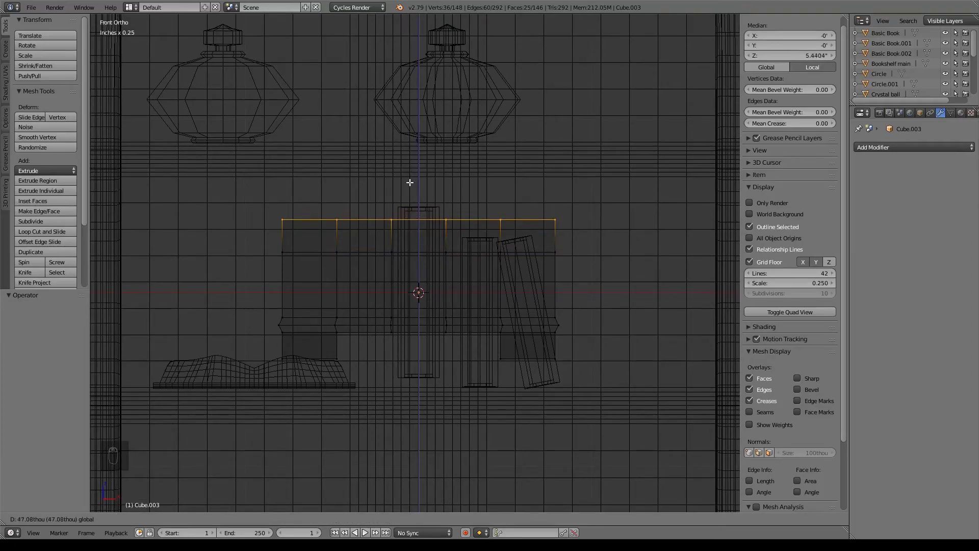
pyautogui.click(410, 182)
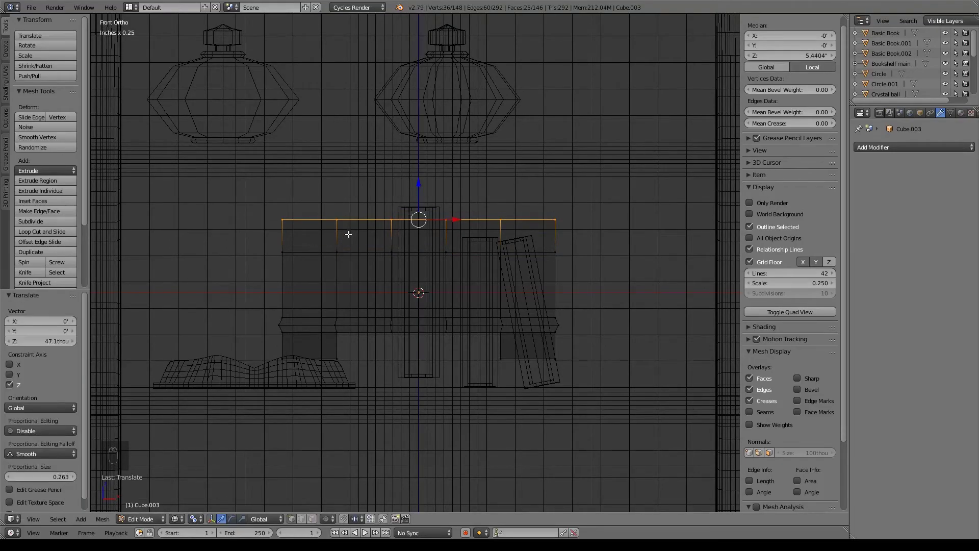
# Add two horizontal loop cuts around the box, one just above and one just below the lid seam
pyautogui.hotkey('ctrl', 'r')
pyautogui.click(350, 235)
pyautogui.click(347, 255)
pyautogui.hotkey('ctrl', 'r')
pyautogui.click(349, 275)
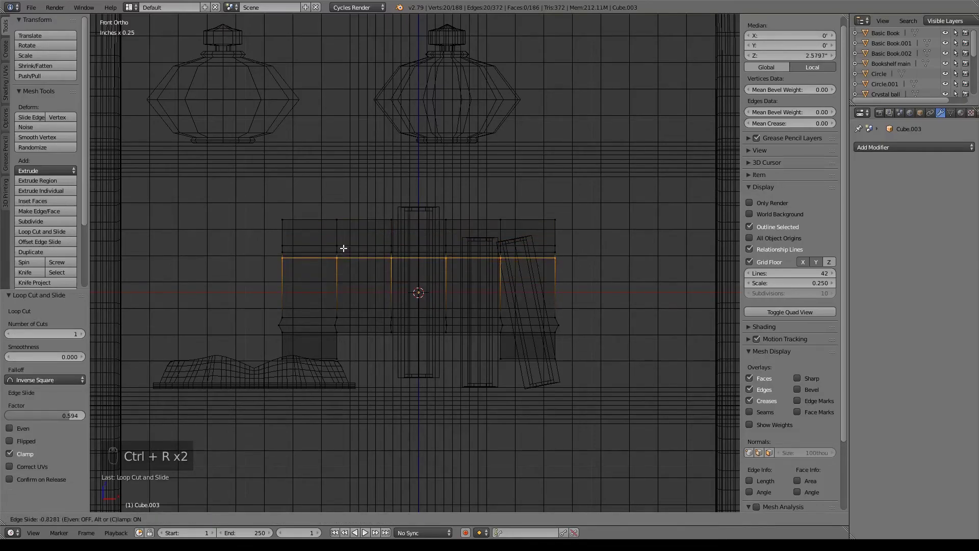
pyautogui.click(343, 250)
# Scale the lid seam's edge loop inward to about 0.947 to form a groove and return to solid shading
pyautogui.keyDown('alt'); pyautogui.click(345, 252); pyautogui.keyUp('alt')
pyautogui.press('s')
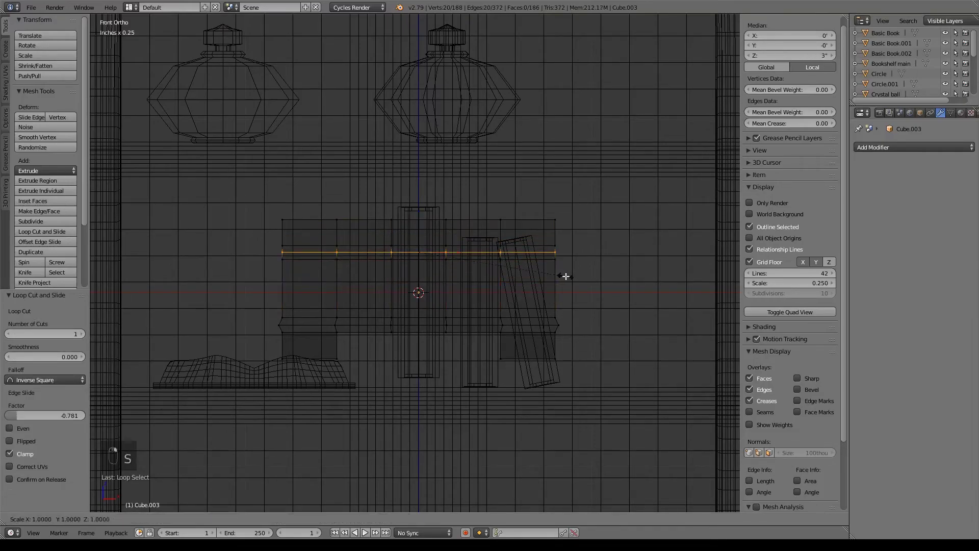
pyautogui.click(558, 274)
pyautogui.press('z')
# Bevel the four top outer edges of the box lid by about 0.520 with 4 segments
pyautogui.moveTo(556, 274); pyautogui.dragTo(533, 288, button='middle')
pyautogui.keyDown('alt'); pyautogui.click(505, 250); pyautogui.keyUp('alt')
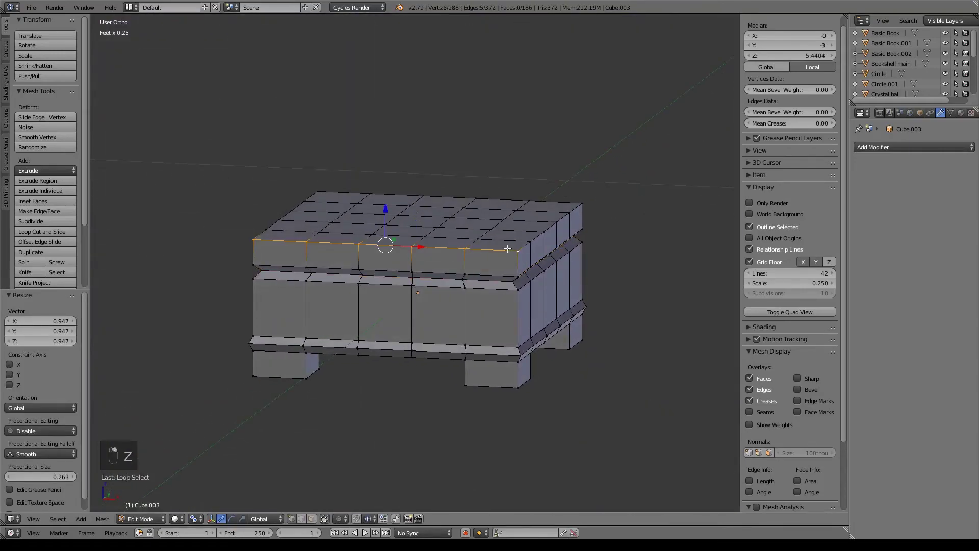
pyautogui.keyDown('alt'); pyautogui.keyDown('shift'); pyautogui.click(537, 236); pyautogui.keyUp('shift'); pyautogui.keyUp('alt')
pyautogui.keyDown('alt'); pyautogui.keyDown('shift'); pyautogui.click(431, 196); pyautogui.keyUp('shift'); pyautogui.keyUp('alt')
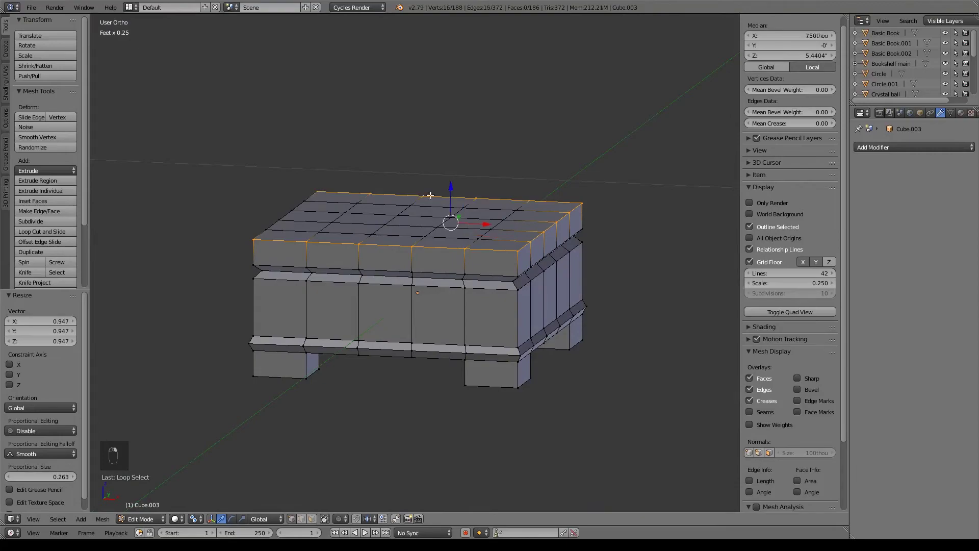
pyautogui.keyDown('alt'); pyautogui.keyDown('shift'); pyautogui.click(288, 212); pyautogui.keyUp('shift'); pyautogui.keyUp('alt')
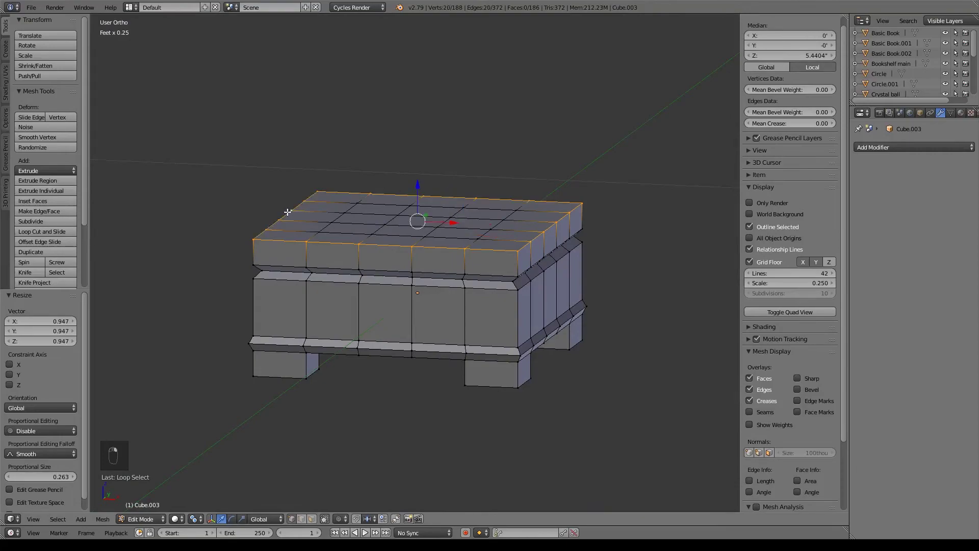
pyautogui.hotkey('alt', 'b')
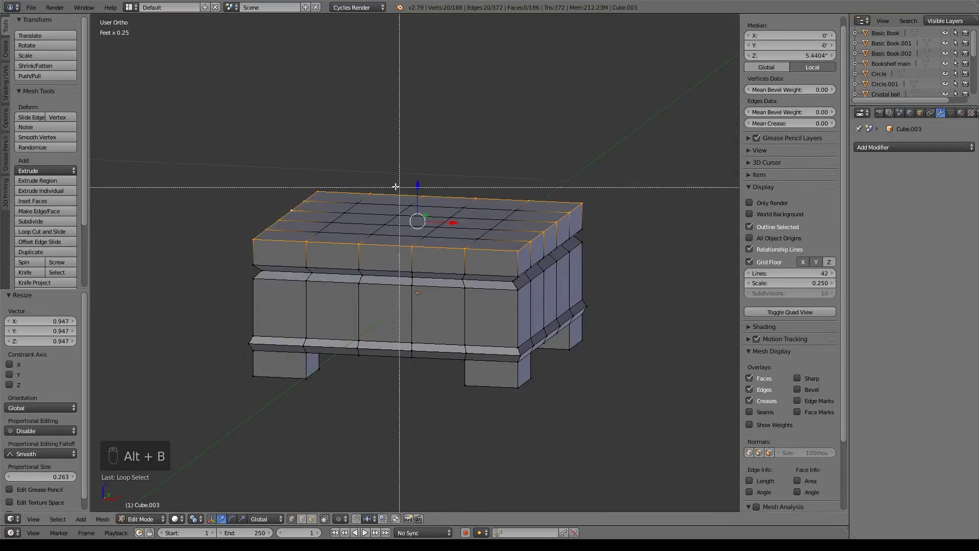
pyautogui.hotkey('ctrl', 'b')
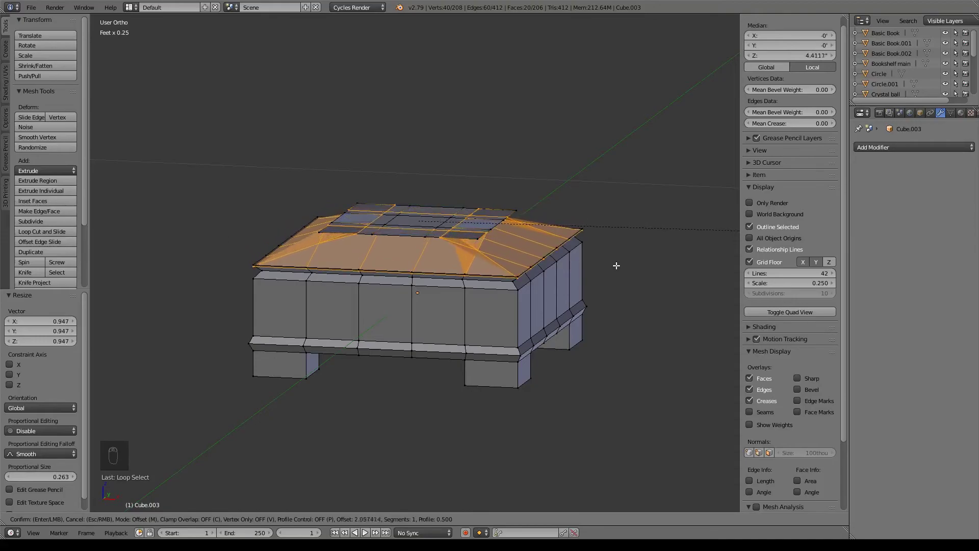
pyautogui.scroll(1, 634, 246)
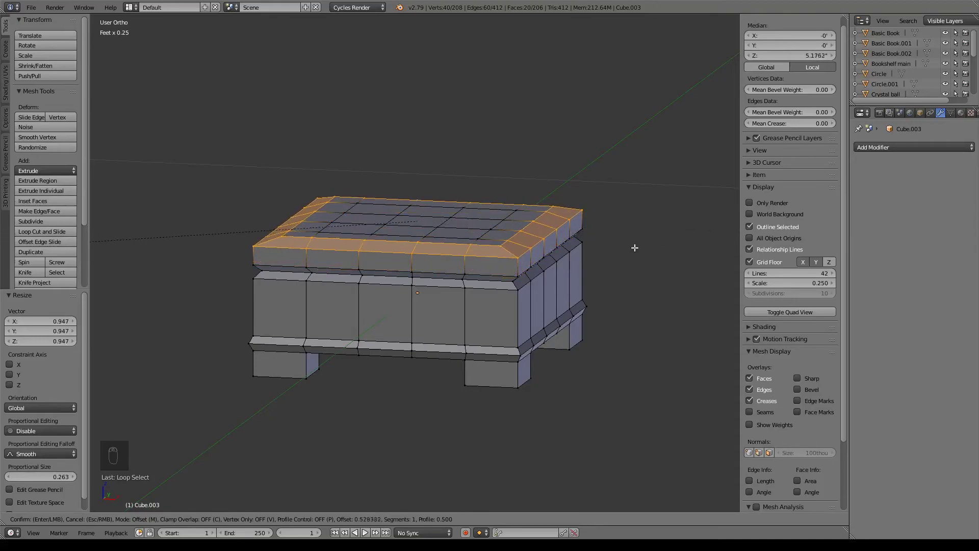
pyautogui.scroll(1, 607, 217)
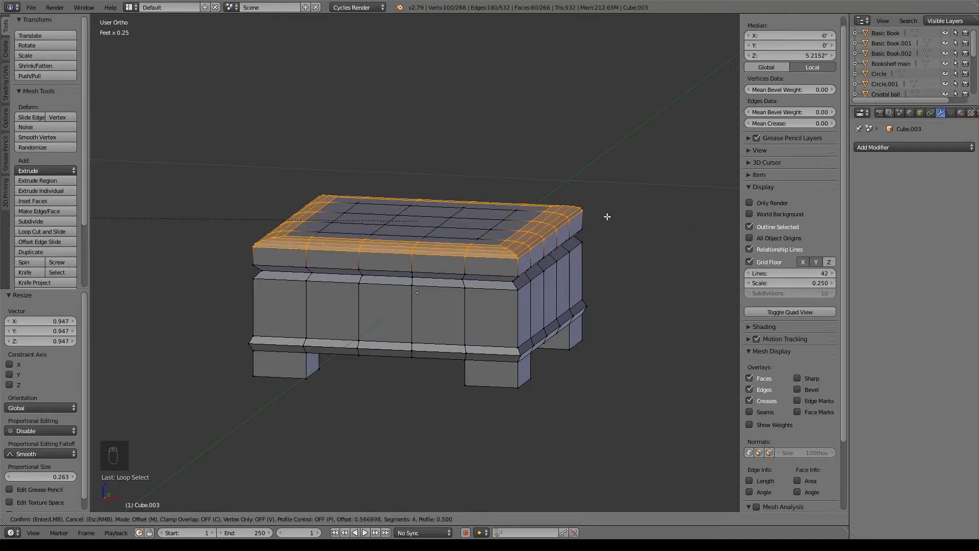
pyautogui.scroll(1, 638, 221)
pyautogui.click(640, 223)
# Bevel the protruding edge loop just above the box's feet by about 0.370 with 3 segments
pyautogui.moveTo(588, 279)
pyautogui.mouseDown(button='middle')
pyautogui.moveTo(643, 267)
pyautogui.moveTo(590, 274)
pyautogui.mouseUp(button='middle')
pyautogui.keyDown('alt'); pyautogui.rightClick(443, 339); pyautogui.keyUp('alt')
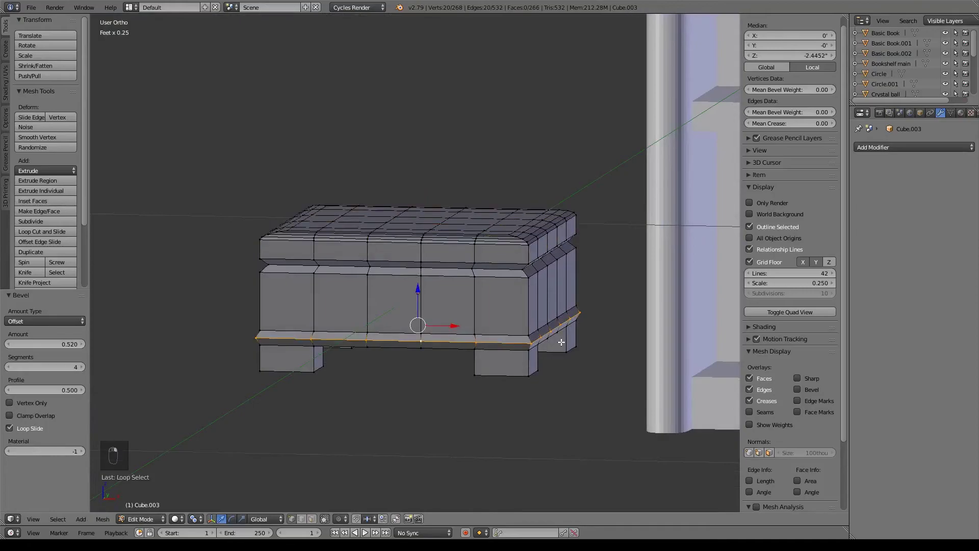
pyautogui.hotkey('ctrl', 'b')
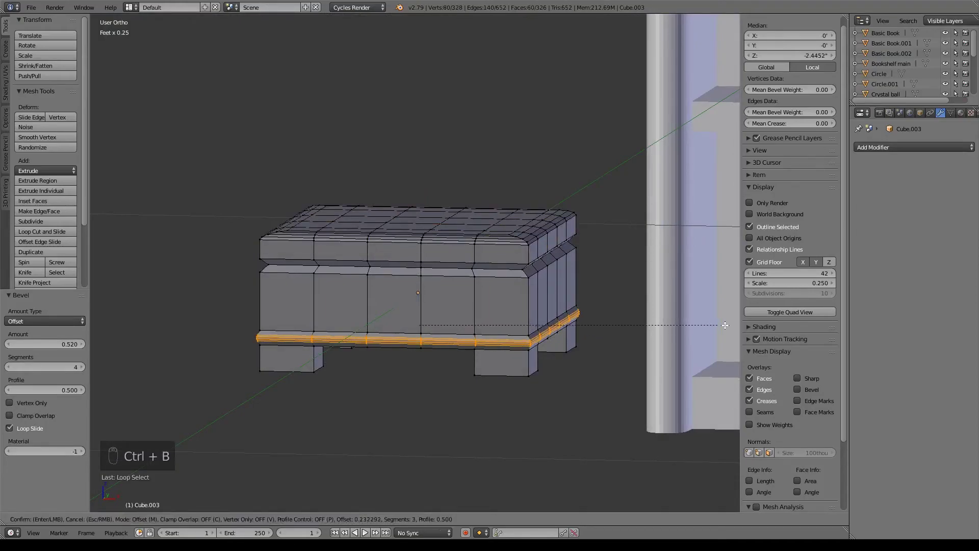
pyautogui.scroll(1, 164, 309)
pyautogui.click(167, 309)
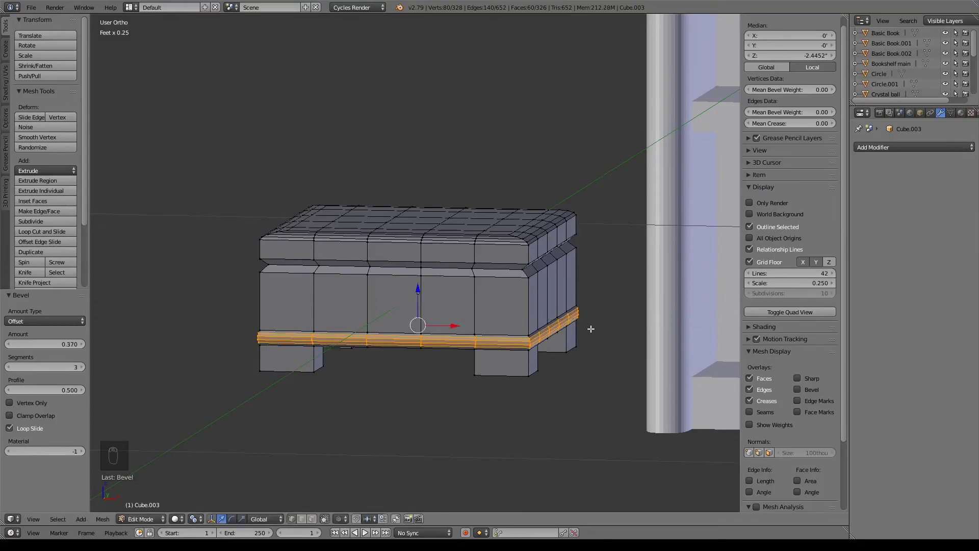
# Bevel the edge loops just below and above the lid groove by about 0.12 with 2 segments and leave Edit Mode
pyautogui.keyDown('alt'); pyautogui.rightClick(503, 278); pyautogui.keyUp('alt')
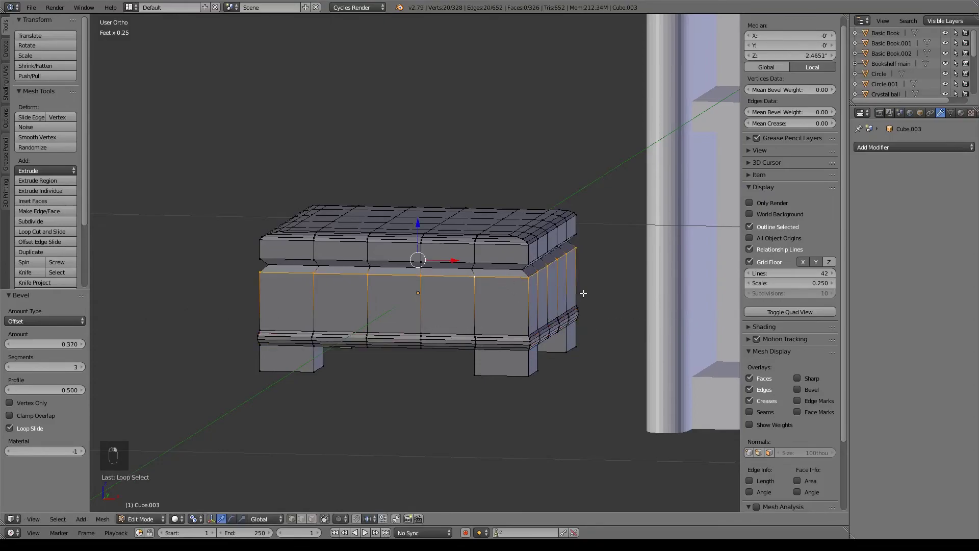
pyautogui.hotkey('ctrl', 'b')
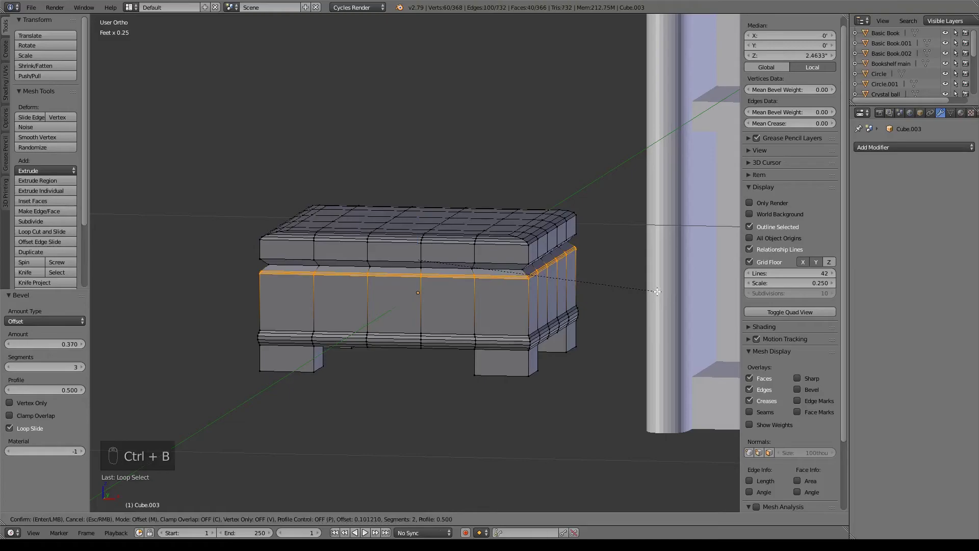
pyautogui.rightClick(621, 280)
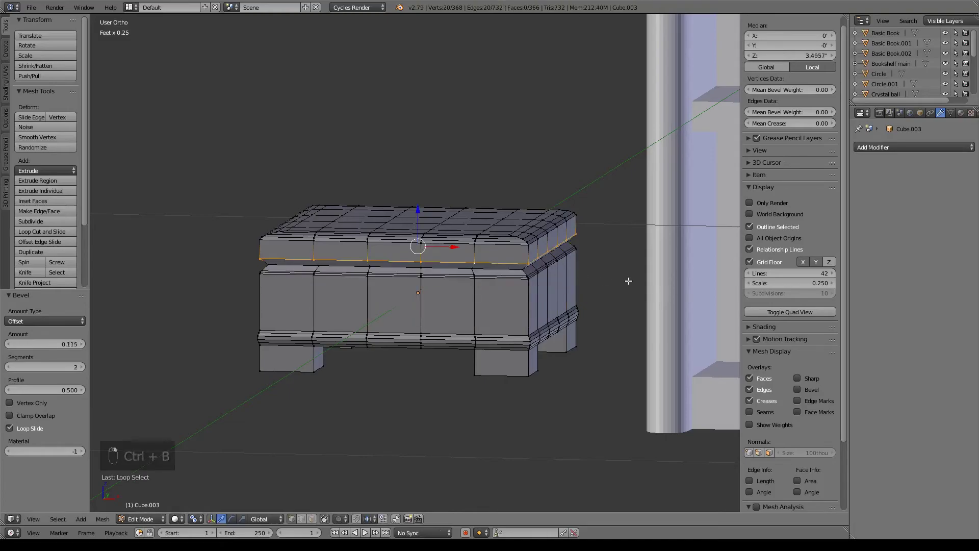
pyautogui.hotkey('ctrl', 'b')
pyautogui.scroll(1, 716, 278)
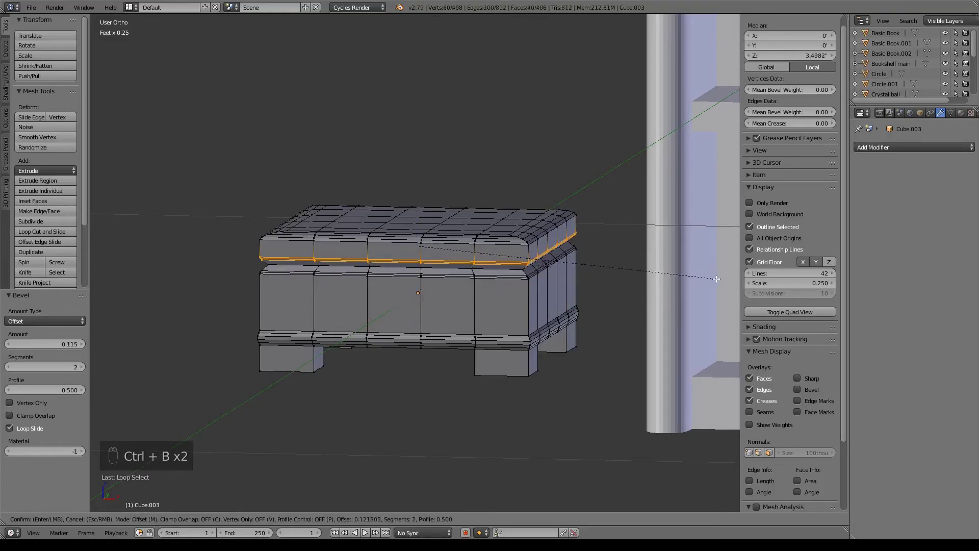
pyautogui.click(720, 278)
pyautogui.moveTo(637, 296); pyautogui.dragTo(490, 348, button='middle')
pyautogui.press('Tab')
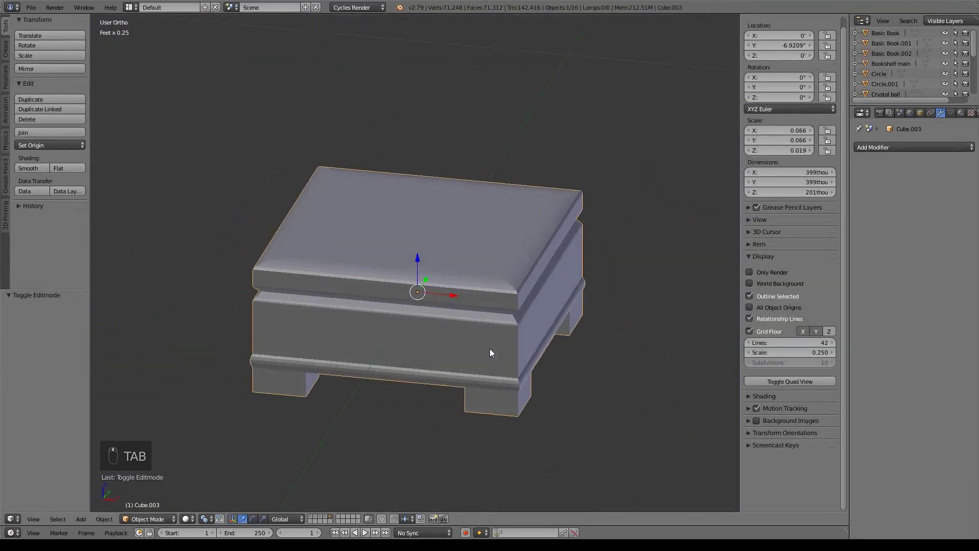
# Examine the finished footed box from above, from the corner and at a distance
pyautogui.moveTo(447, 275); pyautogui.dragTo(473, 276, button='middle')
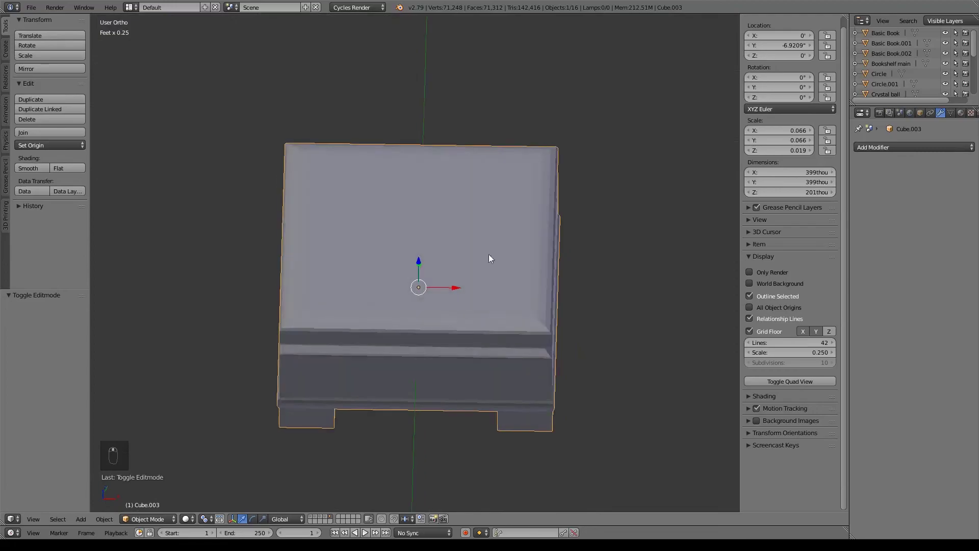
pyautogui.moveTo(494, 411); pyautogui.dragTo(461, 359, button='middle')
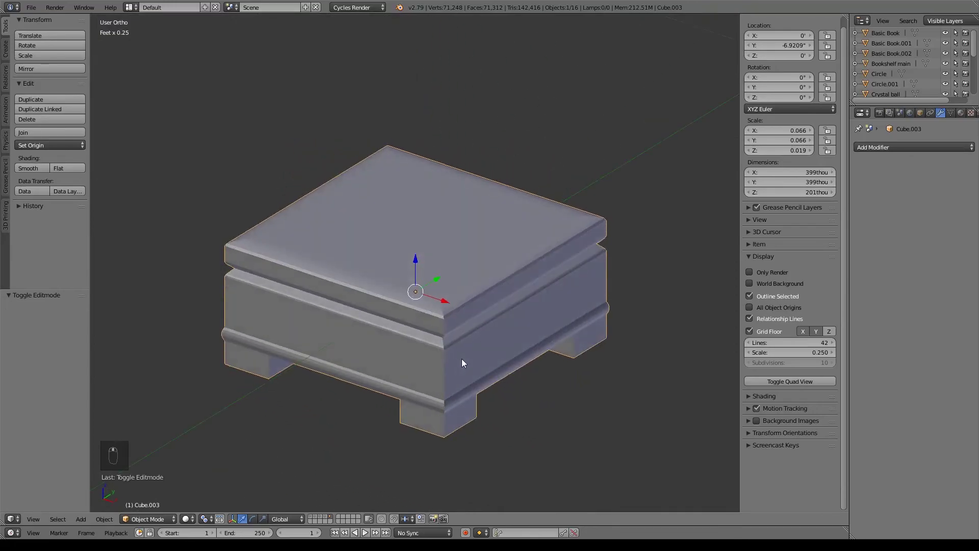
pyautogui.press('KP_1')
pyautogui.scroll(-3, 461, 359)
pyautogui.scroll(-2, 458, 349)
pyautogui.moveTo(571, 318); pyautogui.dragTo(512, 365, button='middle')
pyautogui.keyDown('shift'); pyautogui.moveTo(498, 395); pyautogui.dragTo(489, 363, button='middle'); pyautogui.keyUp('shift')
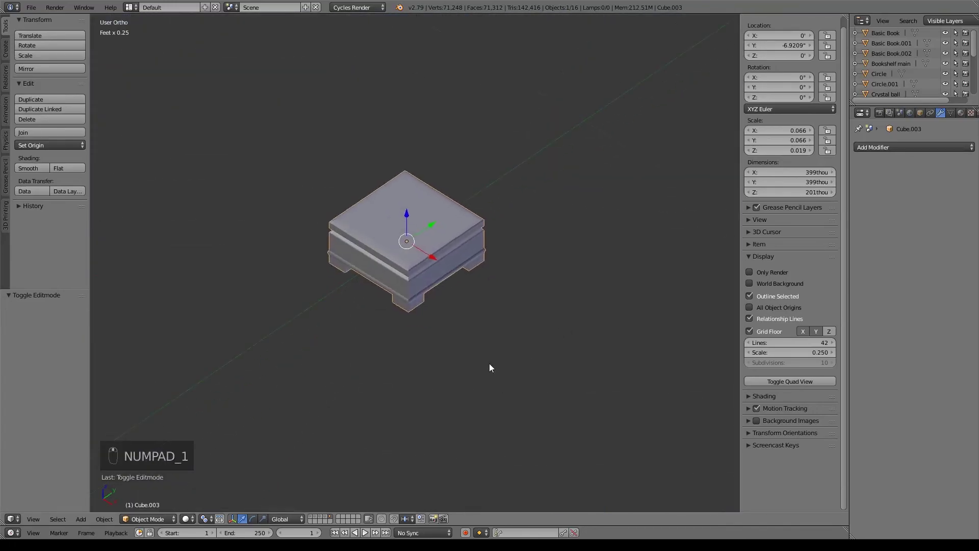
pyautogui.scroll(-5, 489, 362)
pyautogui.keyDown('shift'); pyautogui.moveTo(553, 320); pyautogui.dragTo(525, 329, button='middle'); pyautogui.keyUp('shift')
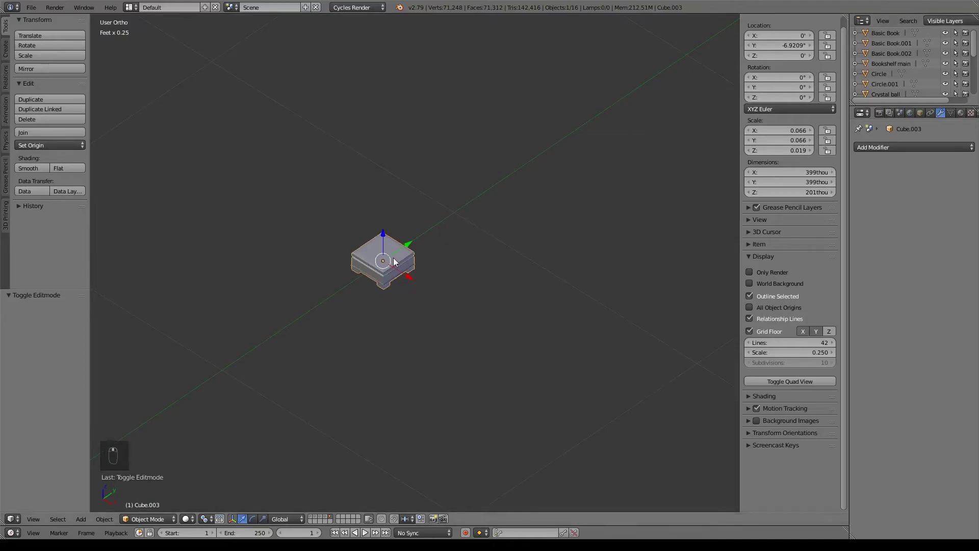
# Rename the box object Cube.003 as "Trinket box"
pyautogui.scroll(-5, 872, 56)
pyautogui.scroll(2, 867, 72)
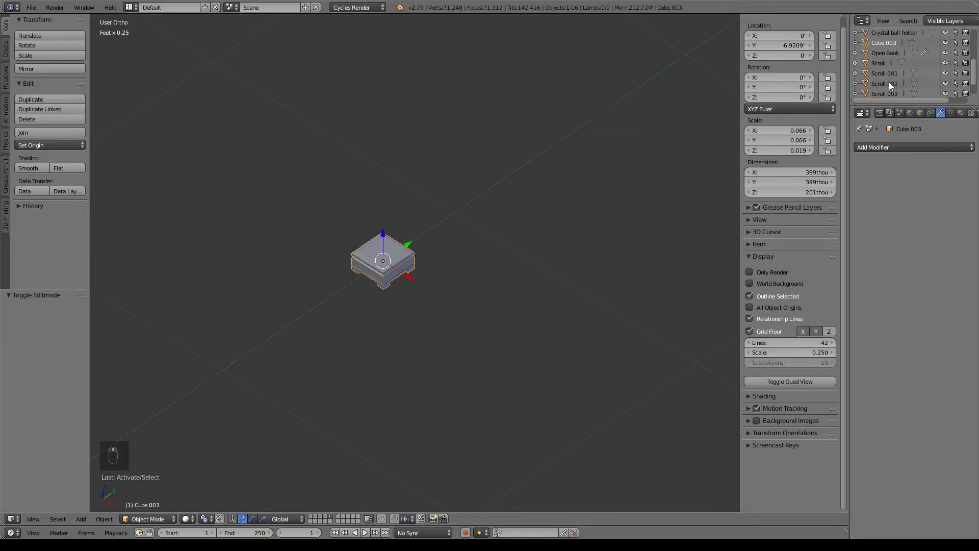
pyautogui.doubleClick(884, 42)
pyautogui.write('Trinket box')
pyautogui.press('Return')
# Move the trinket box about 6.67 inches along Y to the bookshelf and centre the view on it
pyautogui.scroll(-6, 531, 265)
pyautogui.moveTo(433, 251); pyautogui.dragTo(624, 193)
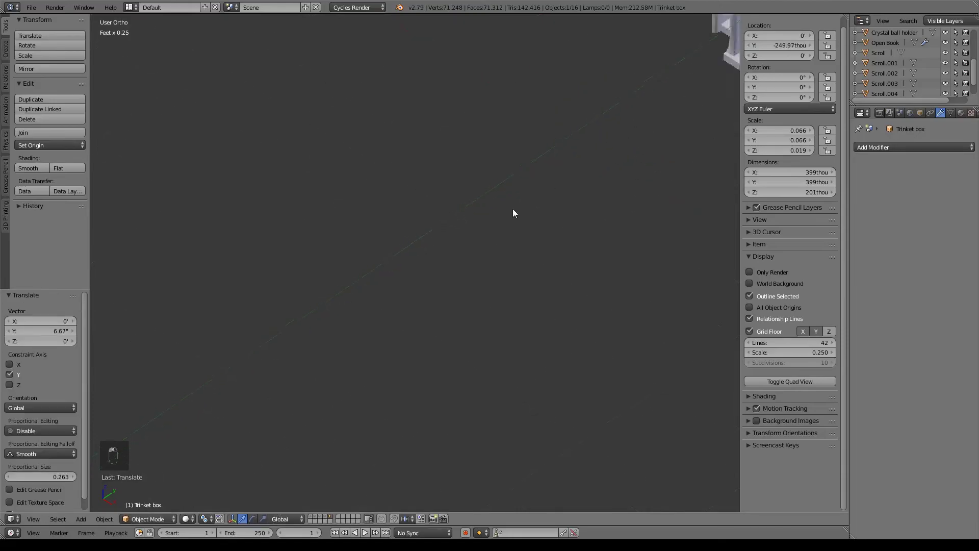
pyautogui.press('KP_Decimal')
# Lower the trinket box about 312 thou along Z, then shift it about 210 thou along X and a further 39.9 thou down
pyautogui.scroll(-3, 408, 335)
pyautogui.moveTo(478, 346); pyautogui.dragTo(531, 228, button='middle')
pyautogui.press('g')
pyautogui.press('z')
pyautogui.click(495, 259)
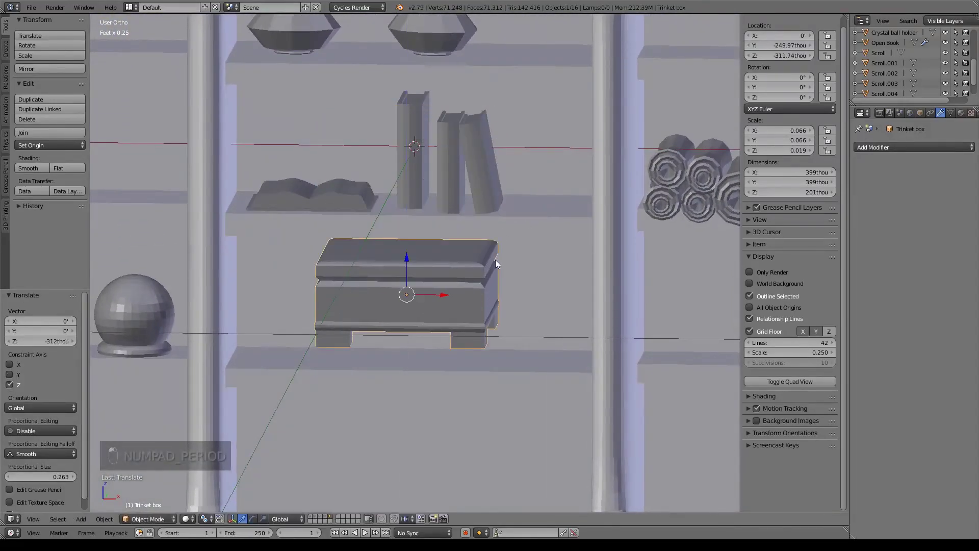
pyautogui.press('g')
pyautogui.click(545, 359)
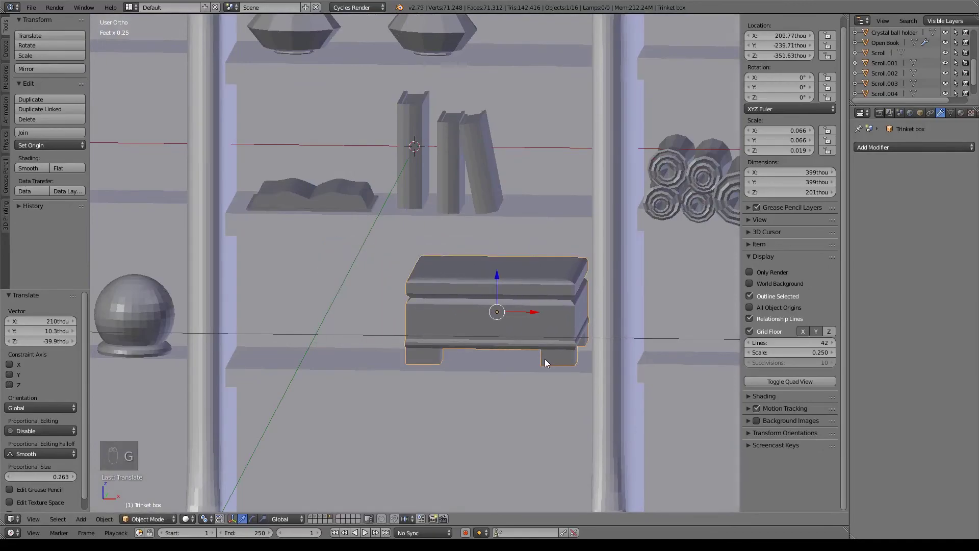
# Scale the trinket box to about 0.593 and set it on the shelf below the books, about 72.4 thou along X and 98.4 thou down
pyautogui.press('KP_1')
pyautogui.press('s')
pyautogui.click(541, 374)
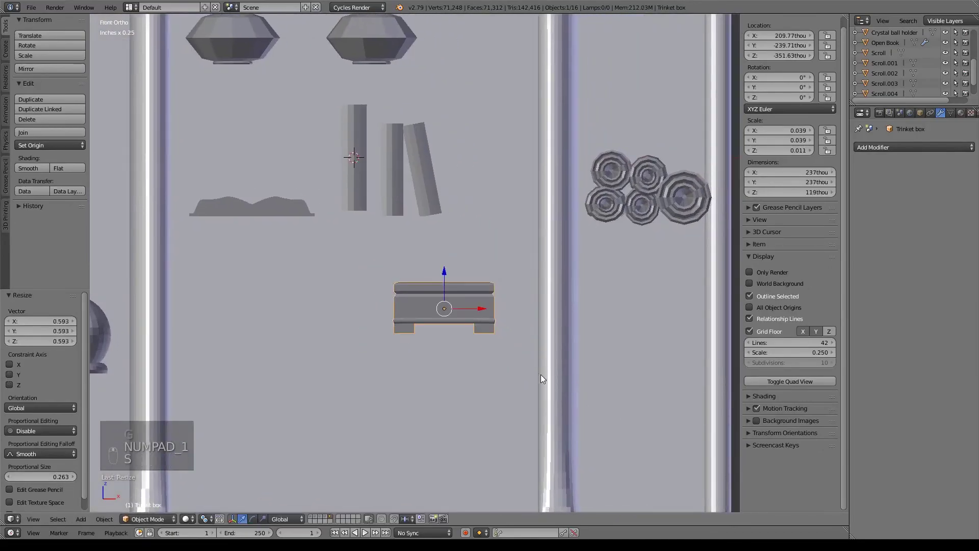
pyautogui.press('z')
pyautogui.press('g')
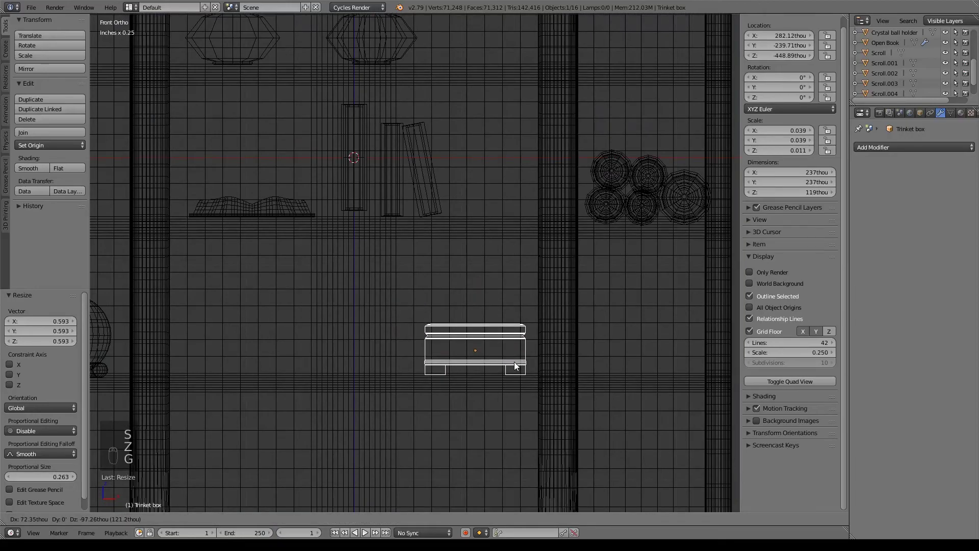
pyautogui.click(515, 366)
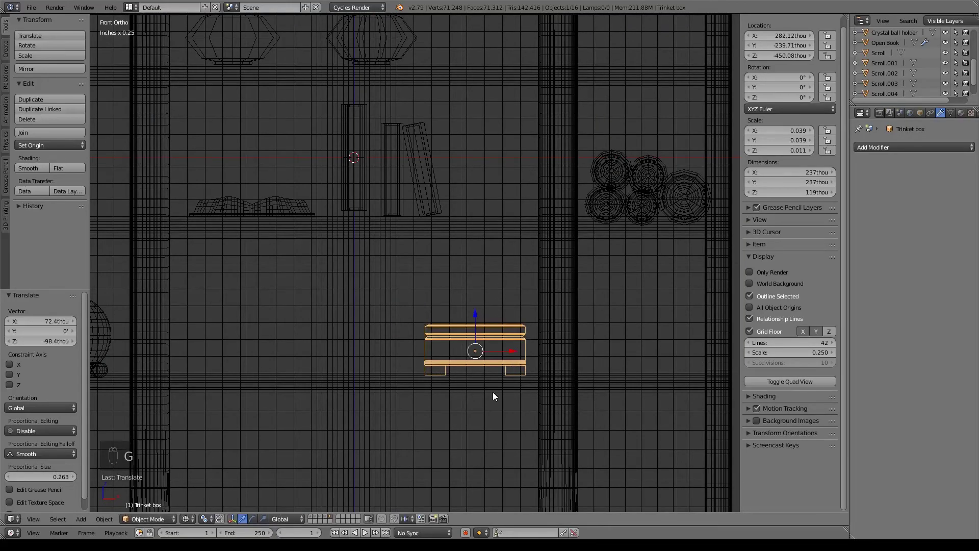
pyautogui.press('z')
# Push the trinket box back along Y onto the shelf, shift it about 77.1 thou along negative X and check its seating
pyautogui.moveTo(610, 393); pyautogui.dragTo(533, 424, button='middle')
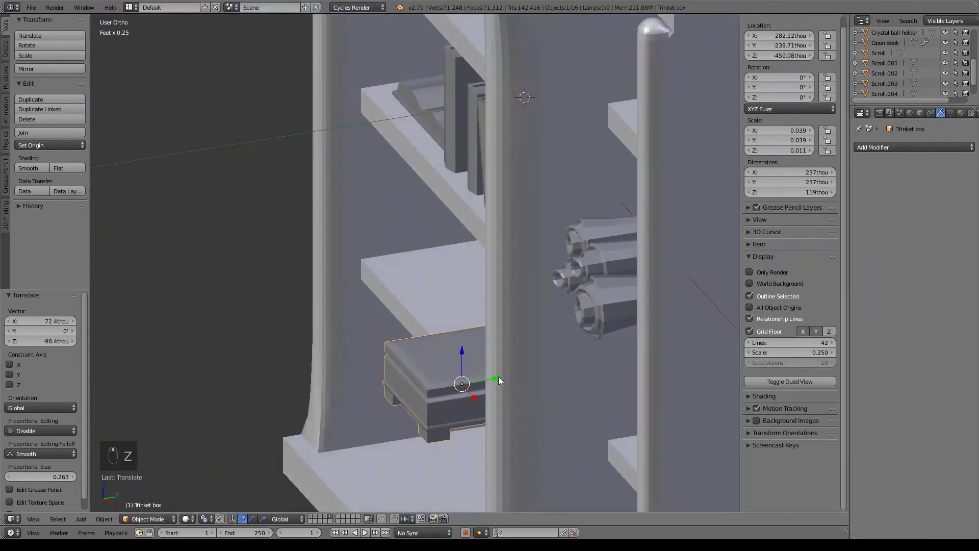
pyautogui.press('g')
pyautogui.click(589, 366)
pyautogui.moveTo(589, 366); pyautogui.dragTo(682, 376, button='middle')
pyautogui.moveTo(415, 296); pyautogui.dragTo(403, 285)
pyautogui.moveTo(462, 294); pyautogui.dragTo(411, 300)
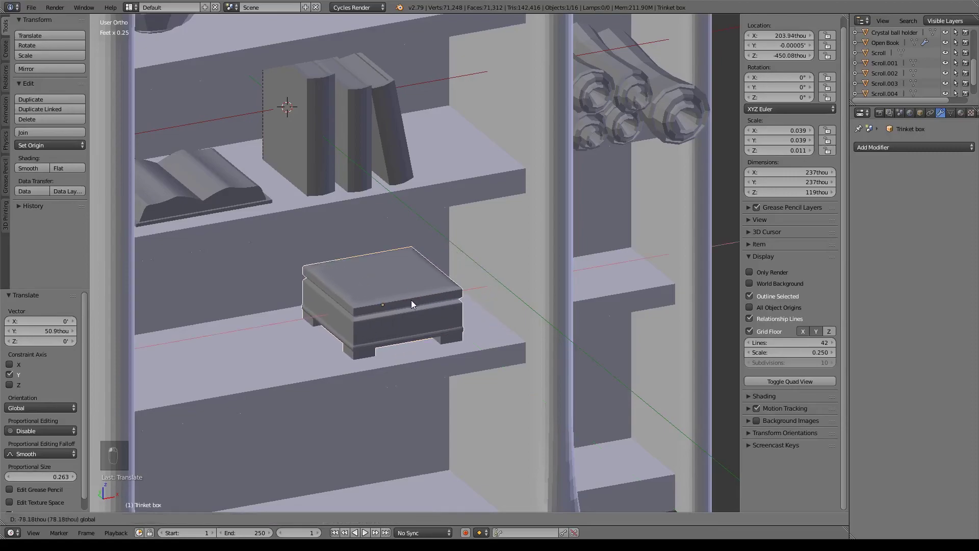
pyautogui.moveTo(412, 299); pyautogui.dragTo(466, 335, button='middle')
pyautogui.press('z')
pyautogui.press('z')
pyautogui.scroll(2, 451, 408)
pyautogui.moveTo(439, 413); pyautogui.dragTo(447, 330, button='middle')
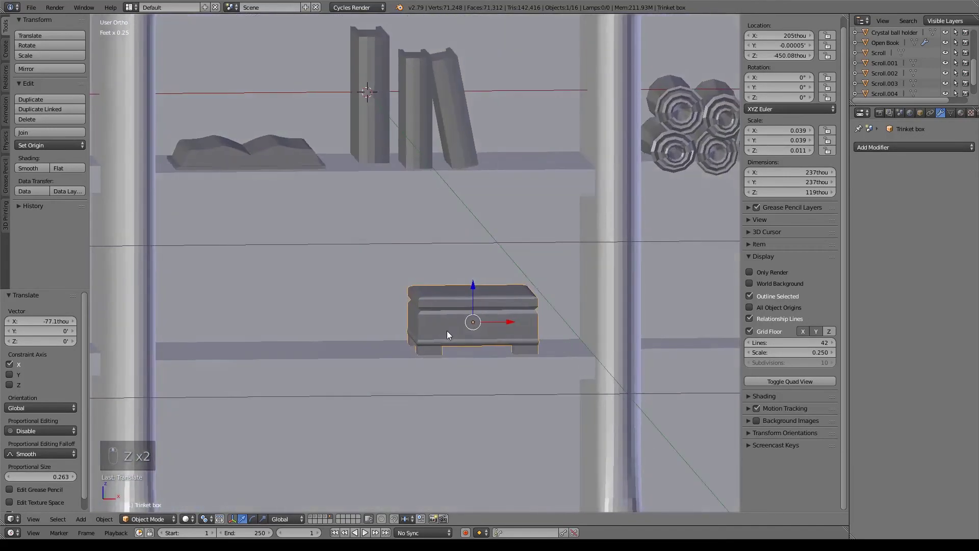
pyautogui.scroll(-5, 519, 401)
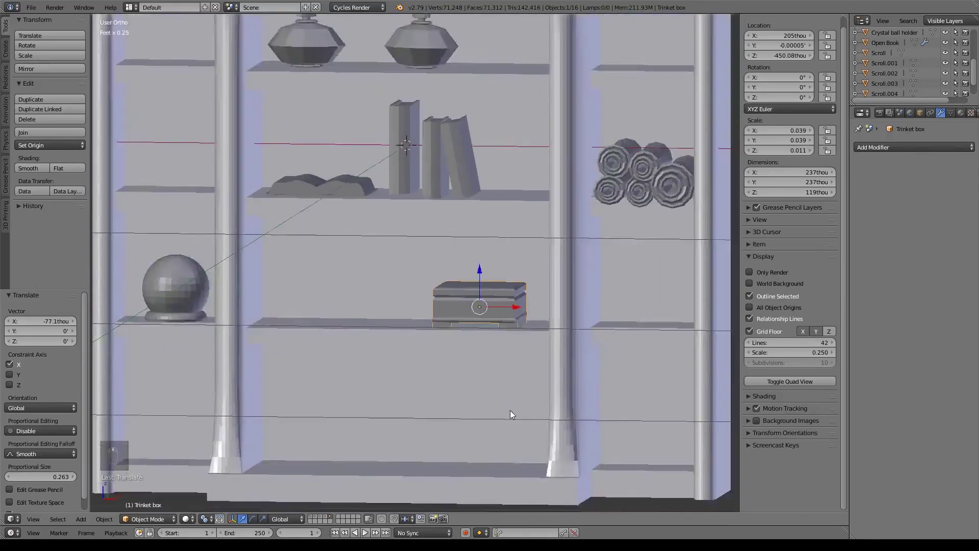
pyautogui.moveTo(510, 410); pyautogui.dragTo(518, 373, button='middle')
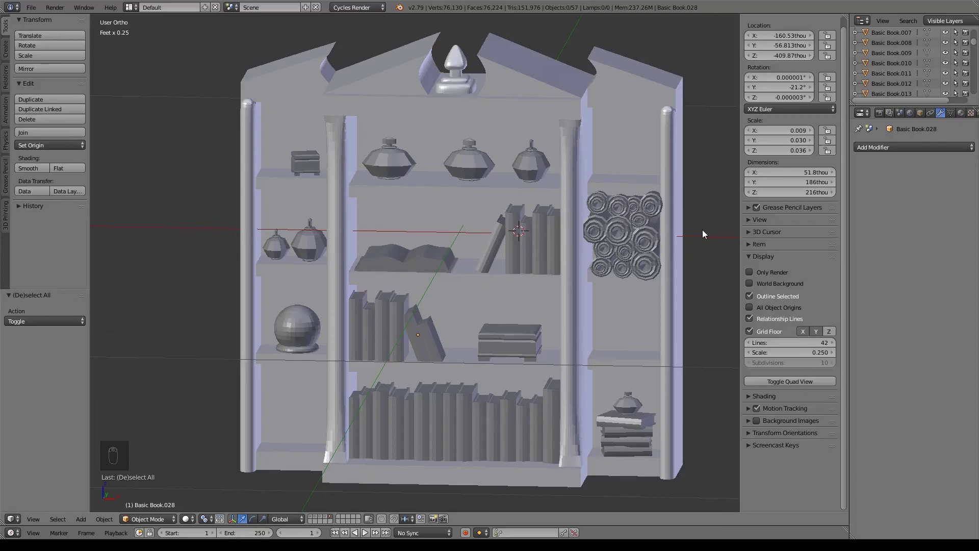
# Examine the filled bookshelf and its props, especially the stack of scrolls, from the front and at an angle
pyautogui.rightClick(527, 156)
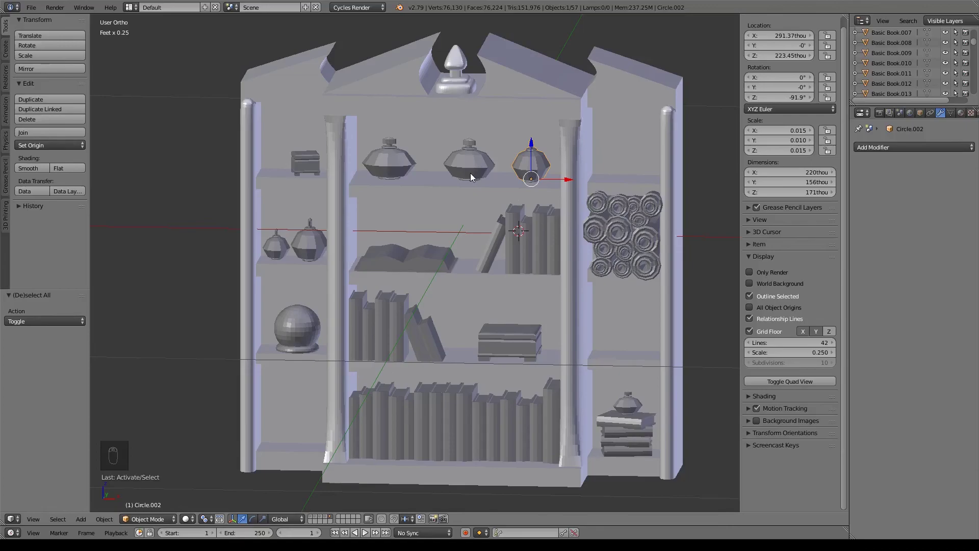
pyautogui.press('KP_1')
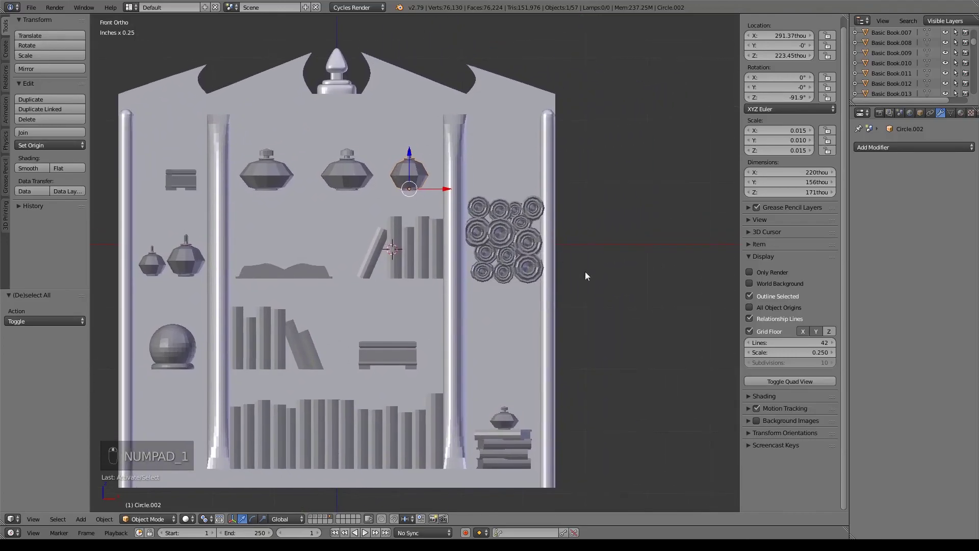
pyautogui.scroll(5, 586, 272)
pyautogui.moveTo(625, 212); pyautogui.dragTo(633, 237, button='middle')
pyautogui.moveTo(615, 283); pyautogui.dragTo(645, 276, button='middle')
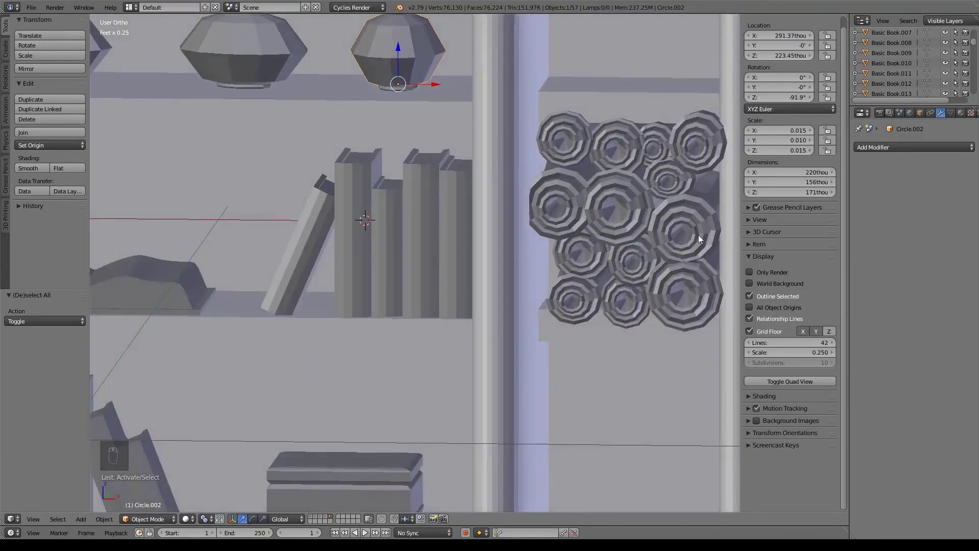
pyautogui.moveTo(699, 249); pyautogui.dragTo(696, 243, button='middle')
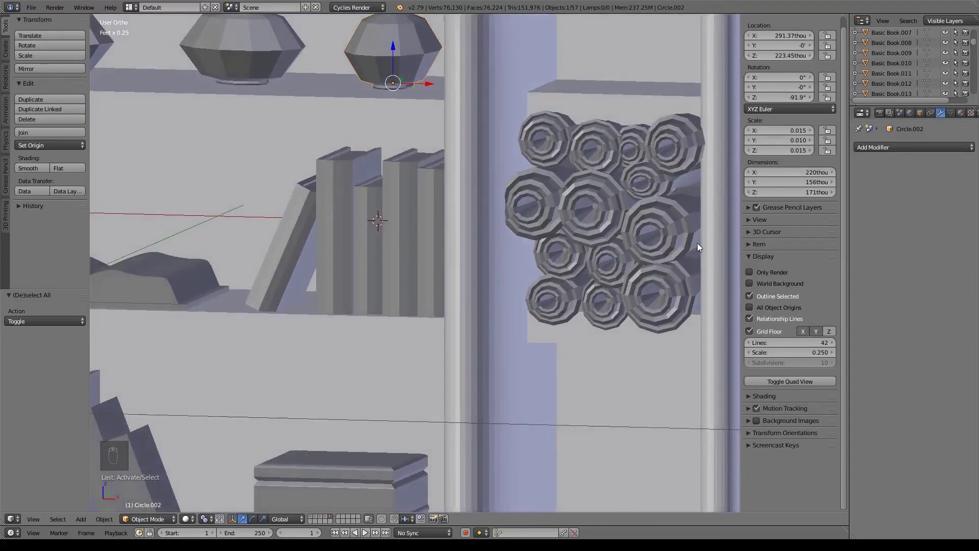
pyautogui.moveTo(697, 243); pyautogui.dragTo(665, 246, button='middle')
pyautogui.moveTo(576, 212); pyautogui.dragTo(540, 194, button='middle')
pyautogui.moveTo(555, 251); pyautogui.dragTo(691, 178, button='middle')
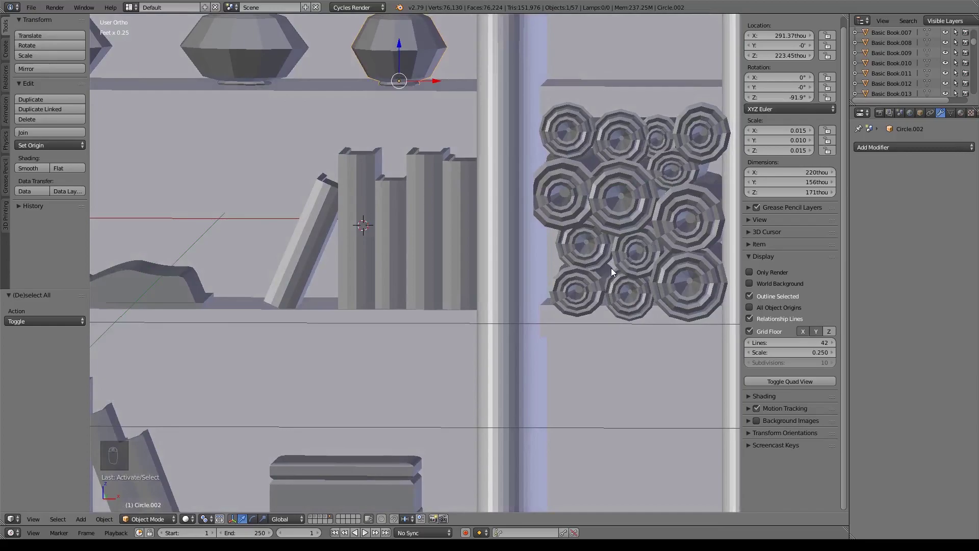
pyautogui.keyDown('shift'); pyautogui.moveTo(611, 267); pyautogui.dragTo(595, 262, button='middle'); pyautogui.keyUp('shift')
pyautogui.keyDown('shift'); pyautogui.moveTo(470, 355); pyautogui.dragTo(568, 215, button='middle'); pyautogui.keyUp('shift')
pyautogui.scroll(-7, 376, 362)
pyautogui.keyDown('shift'); pyautogui.moveTo(478, 259); pyautogui.dragTo(461, 330, button='middle'); pyautogui.keyUp('shift')
pyautogui.moveTo(247, 378); pyautogui.dragTo(239, 383, button='middle')
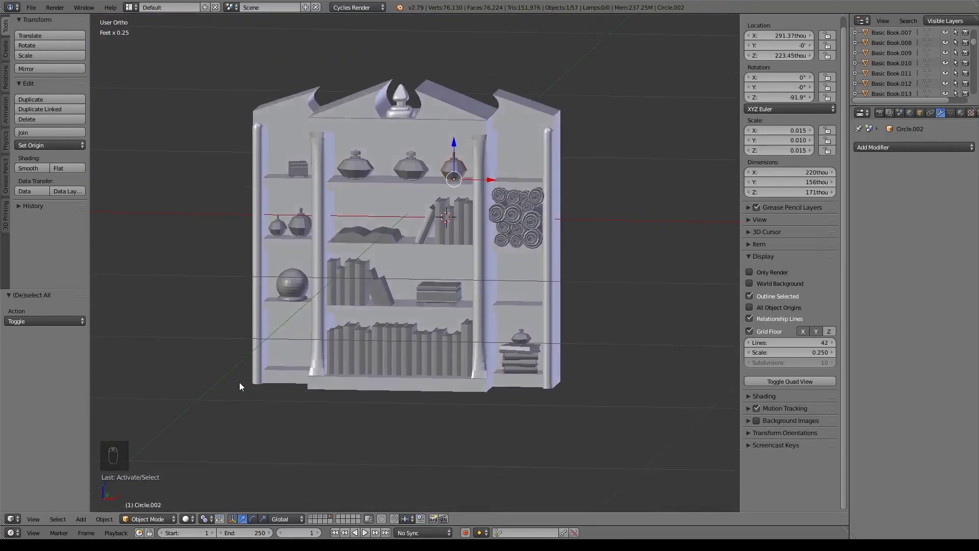
pyautogui.keyDown('shift'); pyautogui.moveTo(433, 409); pyautogui.dragTo(445, 412, button='middle'); pyautogui.keyUp('shift')
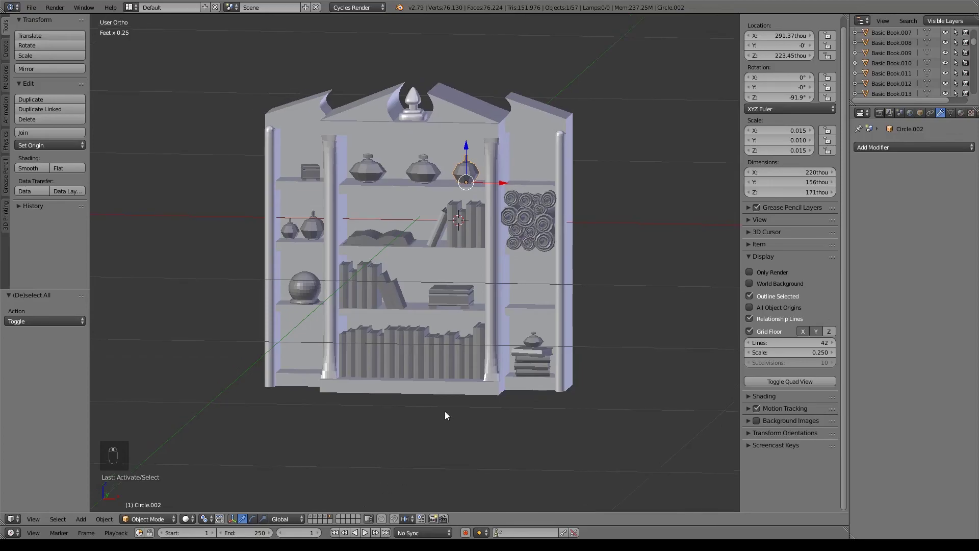
# Select the bookshelf with all its props, move them to the room's layer and place them against the stone wall on the floor
pyautogui.press('a')
pyautogui.press('a')
pyautogui.press('m')
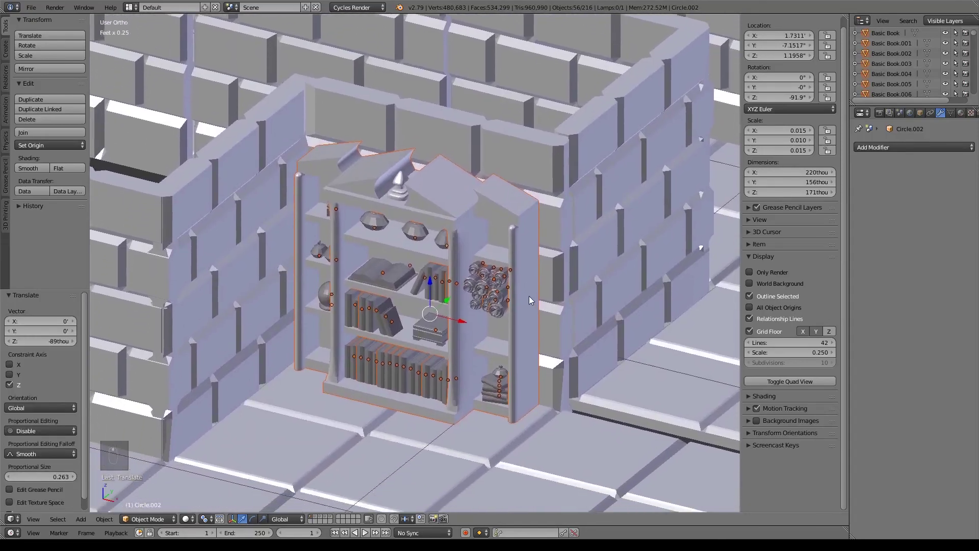
pyautogui.keyDown('shift'); pyautogui.moveTo(529, 296); pyautogui.dragTo(595, 259, button='middle'); pyautogui.keyUp('shift')
pyautogui.scroll(3, 532, 271)
pyautogui.scroll(-2, 535, 264)
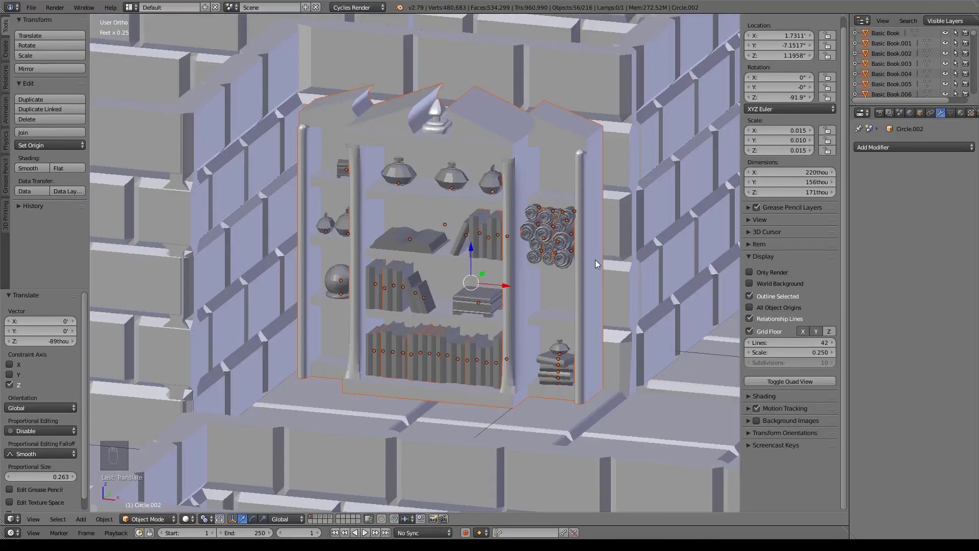